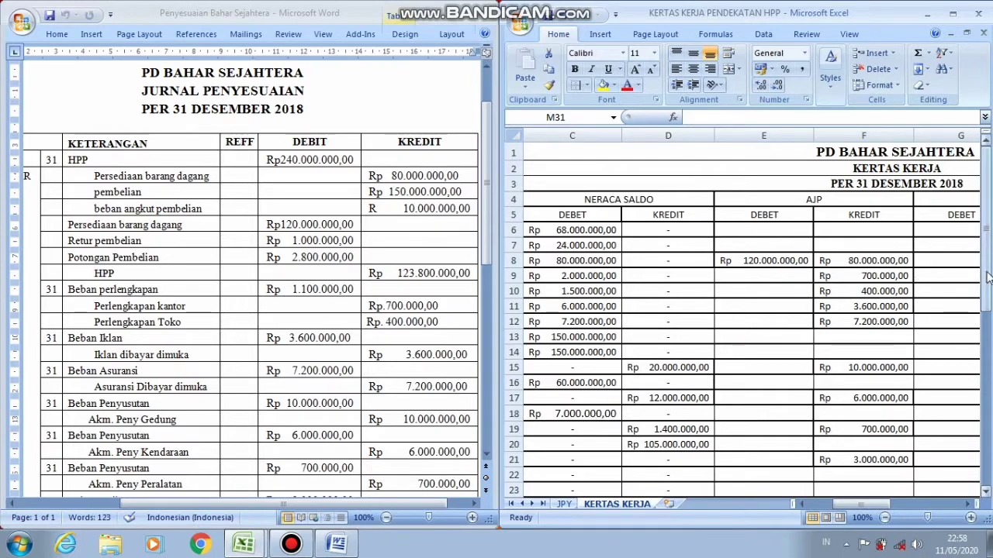
# Compare the merchandise inventory, purchases and HPP entries in the adjusting journal with the worksheet's AJP columns
pyautogui.moveTo(987, 279); pyautogui.dragTo(985, 442)
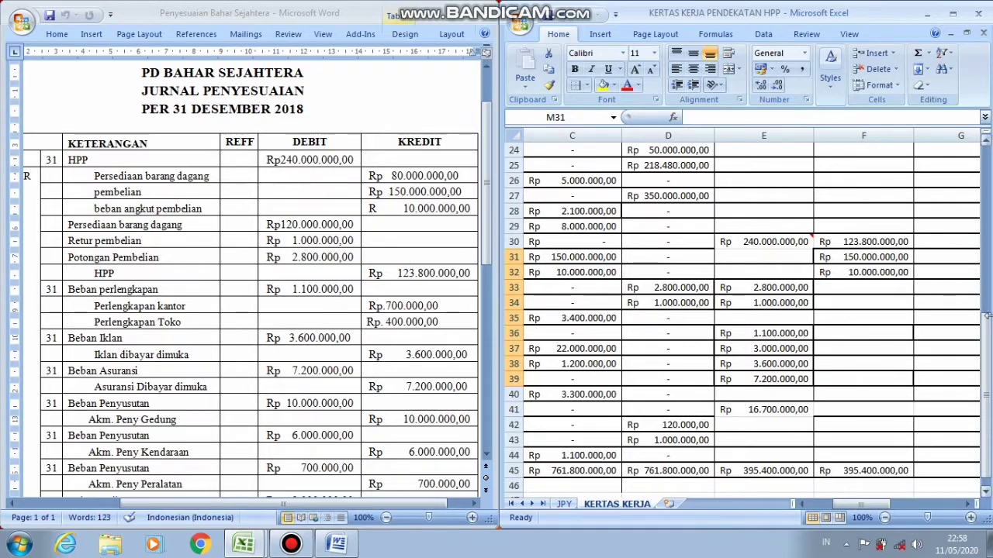
pyautogui.moveTo(986, 339); pyautogui.dragTo(984, 169)
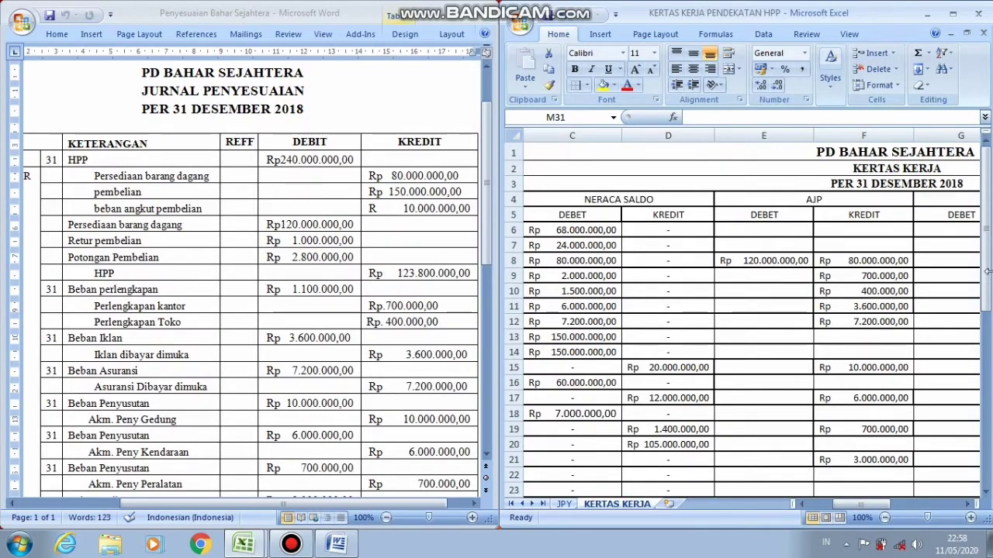
pyautogui.moveTo(987, 272); pyautogui.dragTo(988, 419)
pyautogui.moveTo(887, 506); pyautogui.dragTo(840, 502)
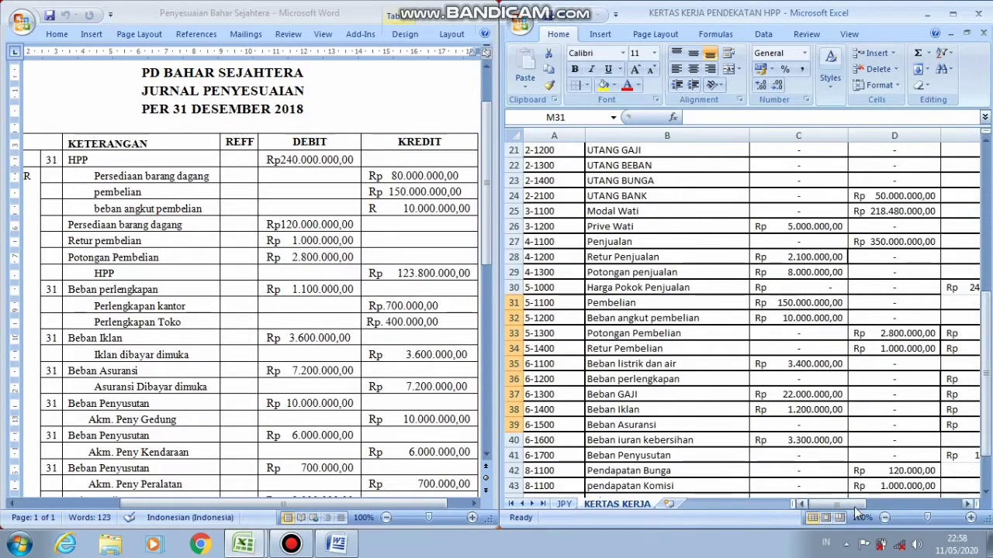
pyautogui.moveTo(857, 506); pyautogui.dragTo(888, 503)
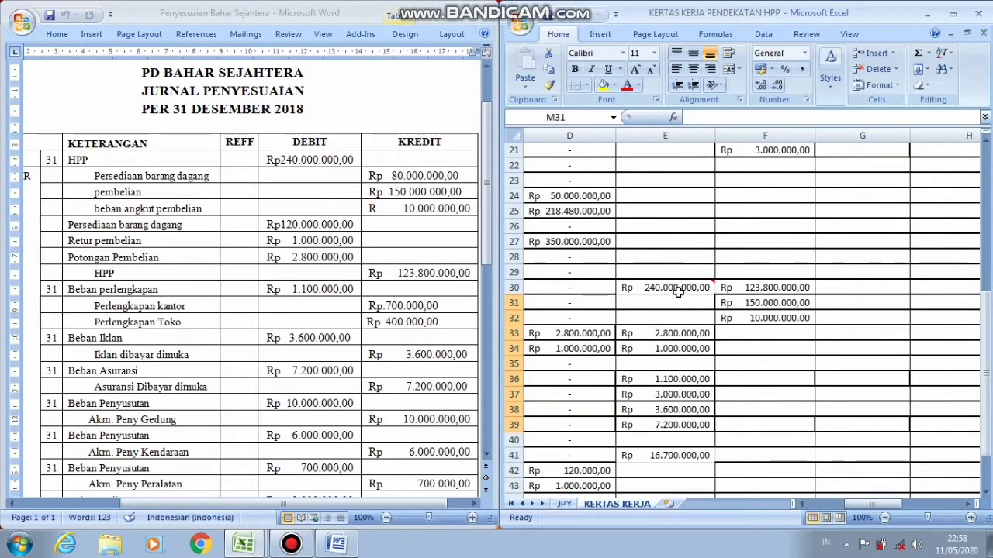
pyautogui.moveTo(678, 291)
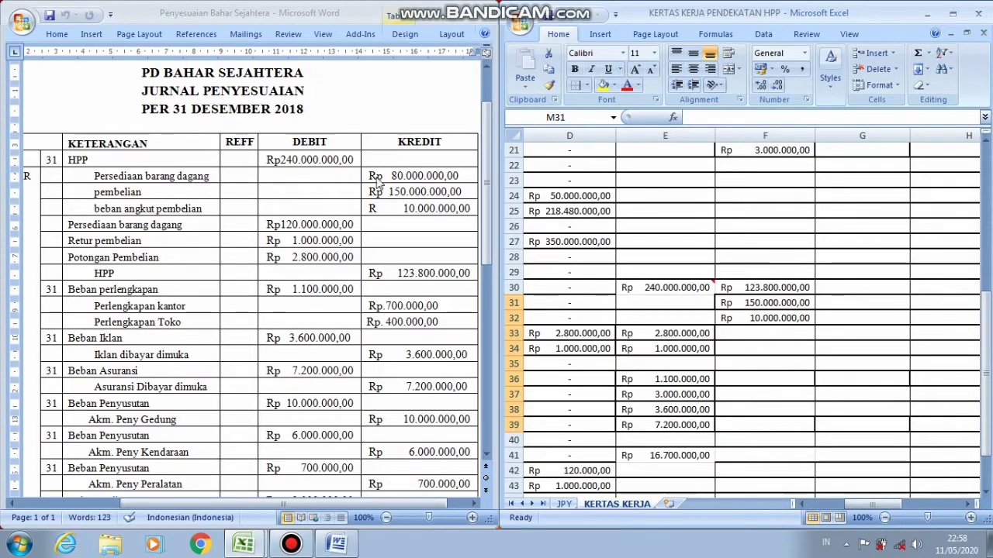
pyautogui.moveTo(986, 301); pyautogui.dragTo(985, 298)
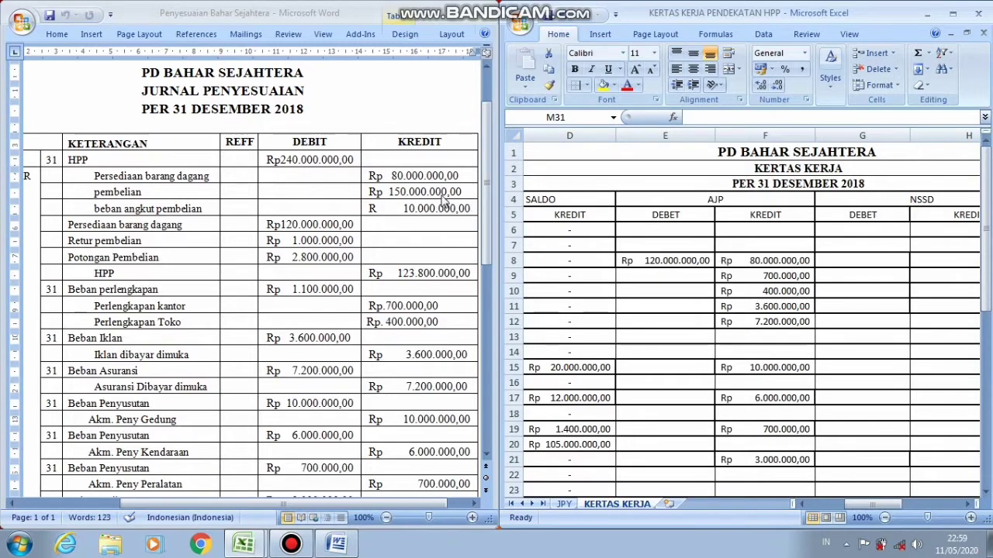
pyautogui.moveTo(989, 220); pyautogui.dragTo(986, 348)
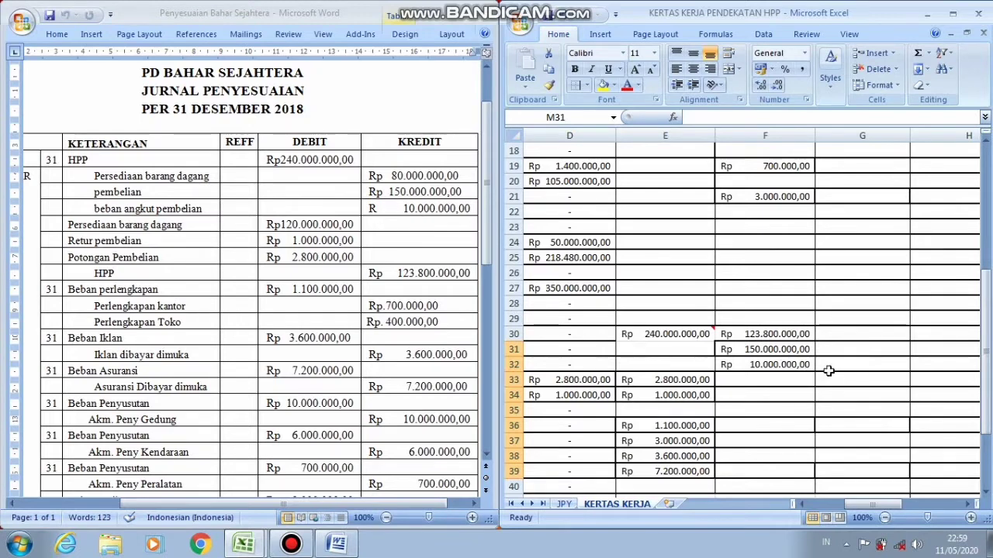
# Review the remaining adjusting journal entries and the journal total against the worksheet's AJP debit and credit columns
pyautogui.click(485, 258)
pyautogui.click(484, 259)
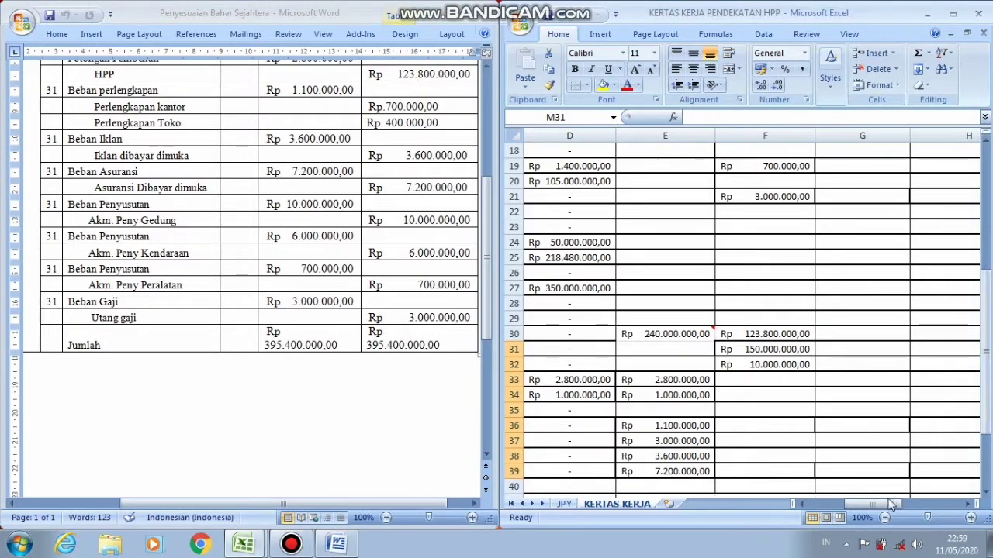
pyautogui.moveTo(886, 504); pyautogui.dragTo(859, 507)
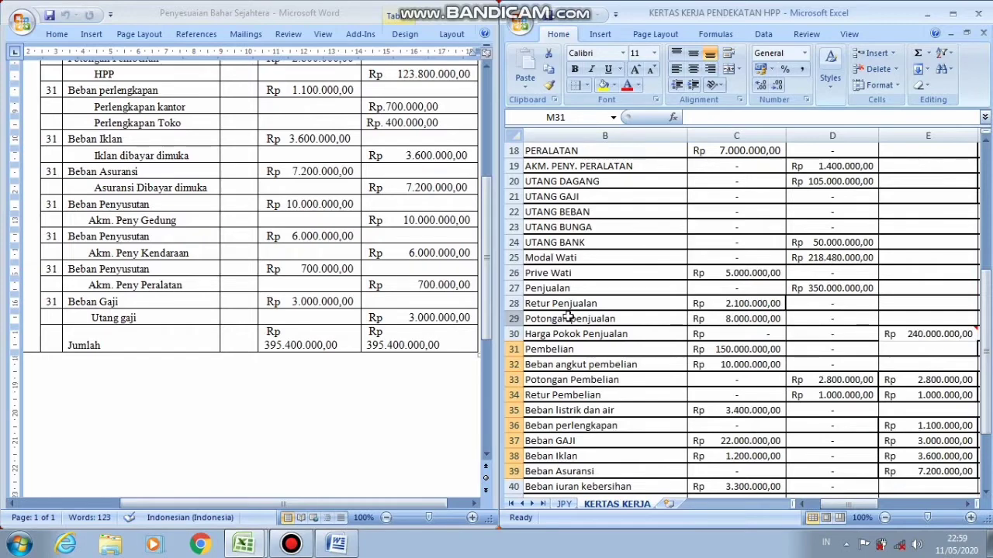
pyautogui.moveTo(987, 368); pyautogui.dragTo(976, 335)
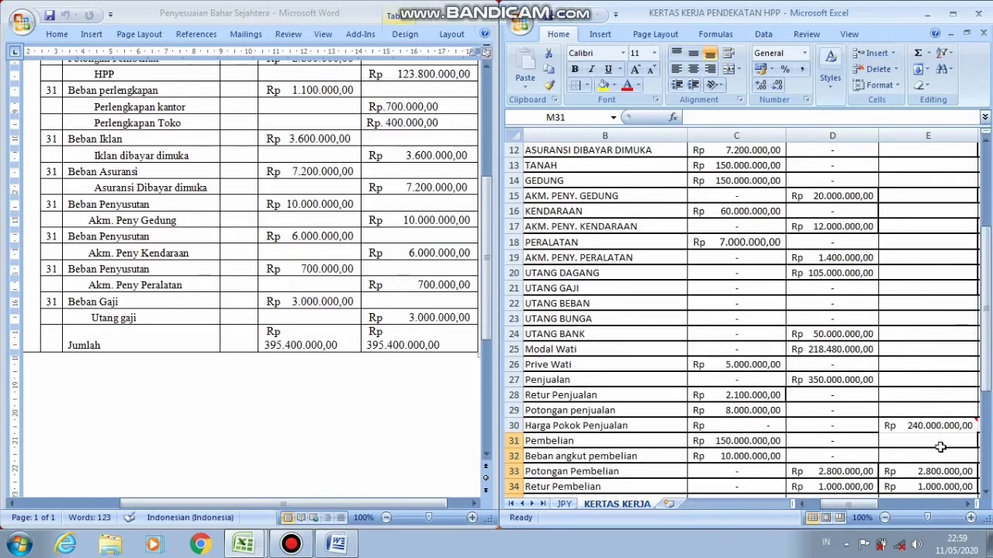
pyautogui.moveTo(867, 504); pyautogui.dragTo(891, 510)
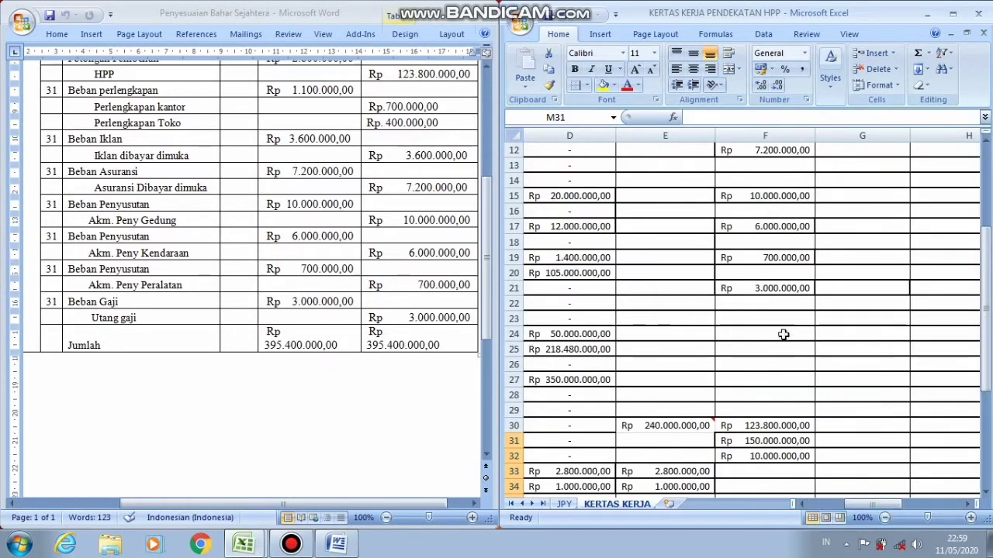
pyautogui.moveTo(985, 314); pyautogui.dragTo(983, 427)
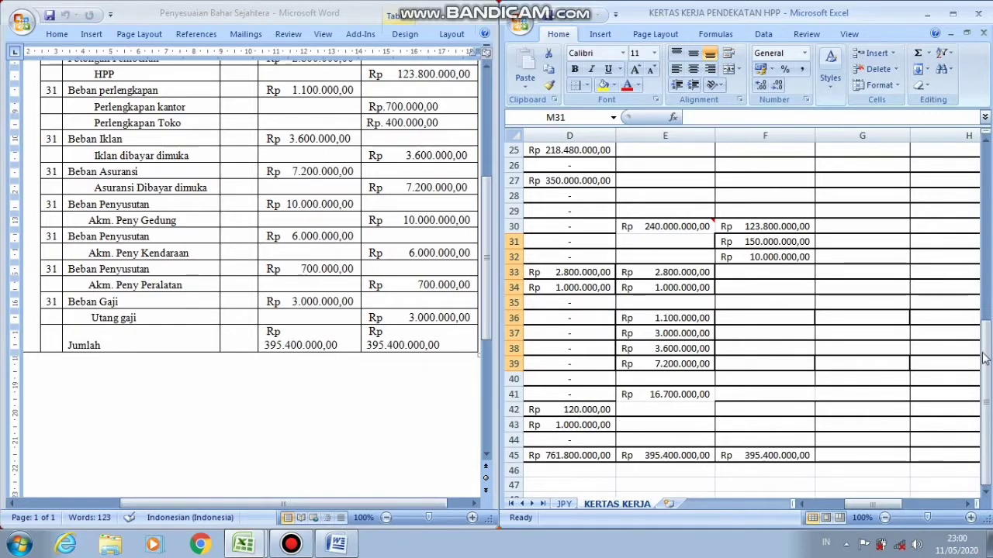
pyautogui.moveTo(986, 359); pyautogui.dragTo(970, 191)
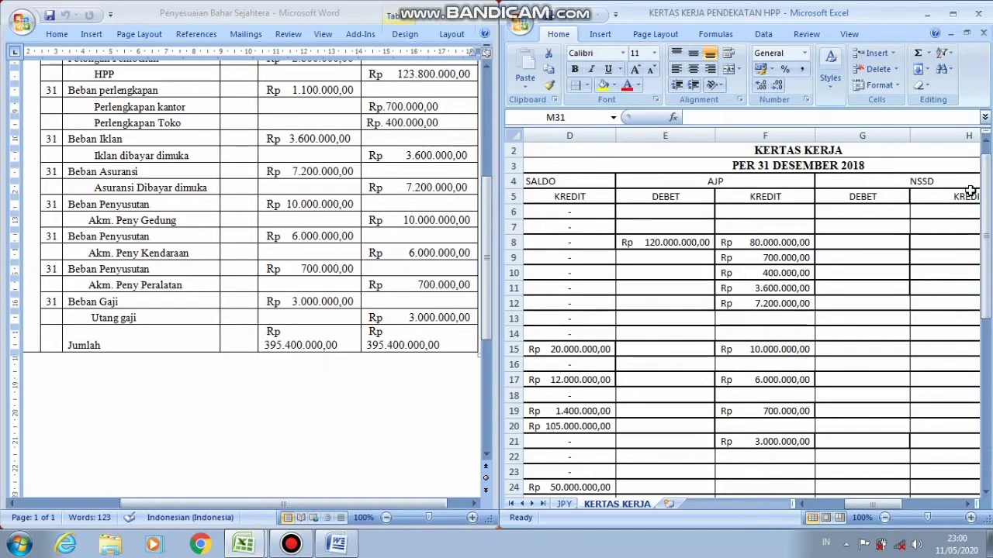
# Minimize the adjusting journal document and maximize the KERTAS KERJA workbook, showing the account names through the NSSD columns
pyautogui.moveTo(881, 506); pyautogui.dragTo(907, 510)
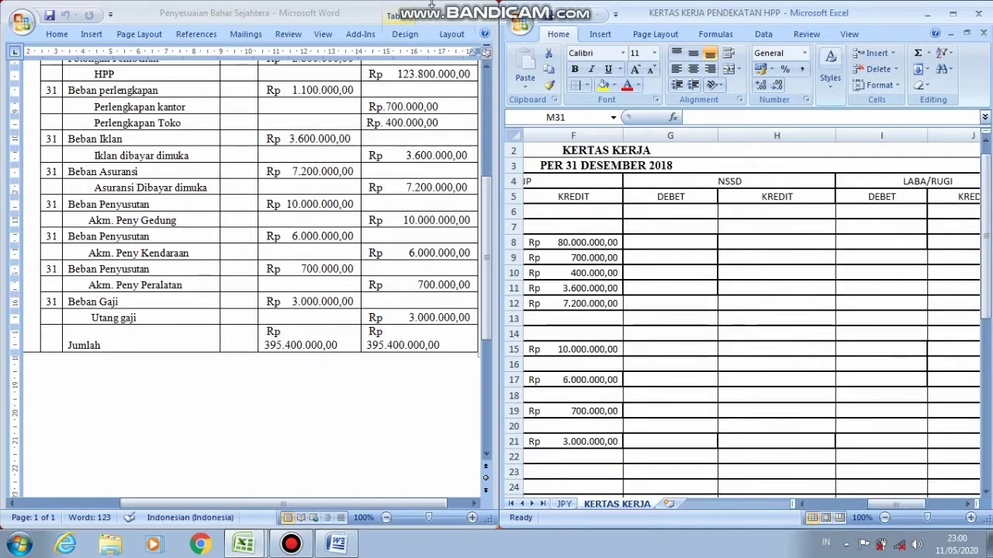
pyautogui.click(481, 16)
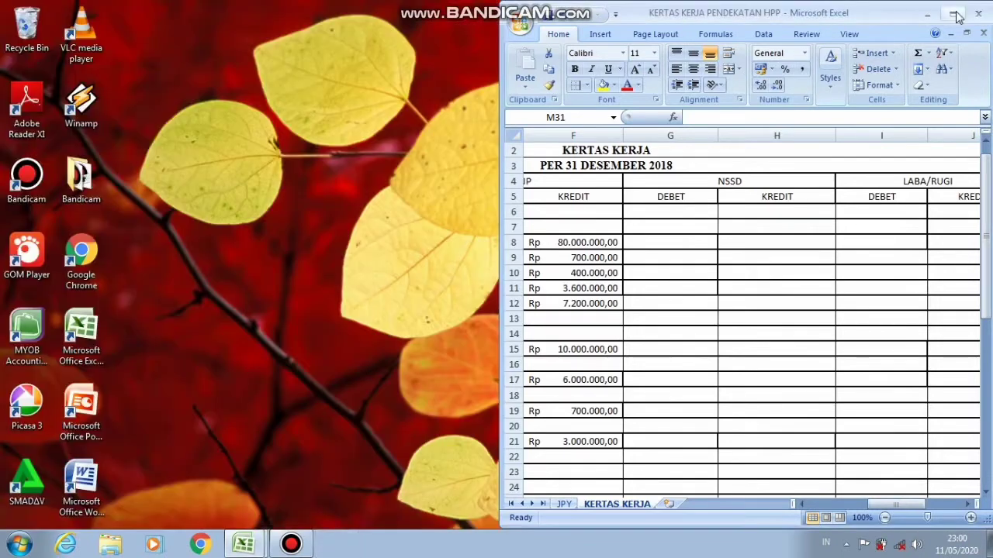
pyautogui.click(955, 14)
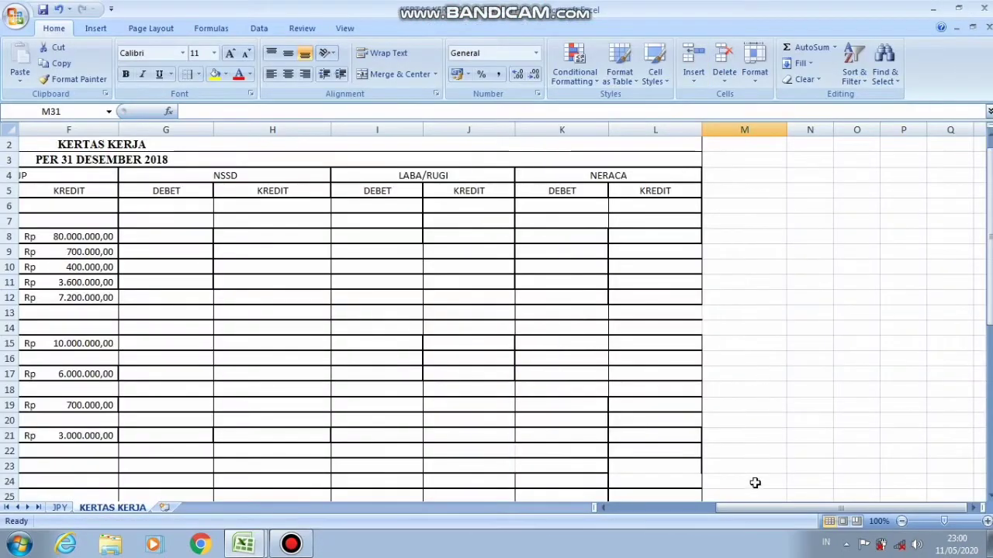
pyautogui.moveTo(747, 508); pyautogui.dragTo(668, 506)
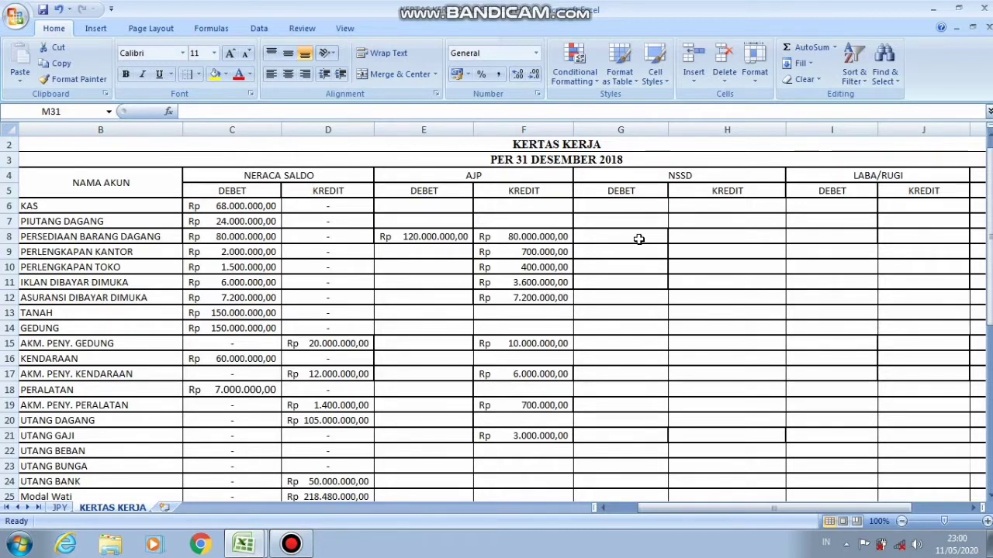
# Copy the KAS debit balance from Neraca Saldo cell C6 into NSSD debit cell G6
pyautogui.click(623, 204)
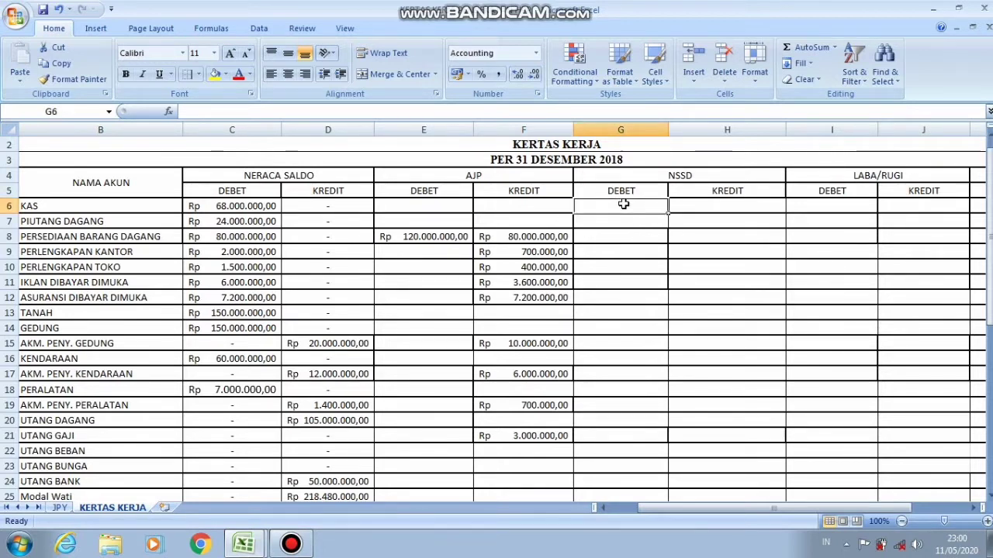
pyautogui.click(241, 204)
pyautogui.hotkey('ctrl', 'c')
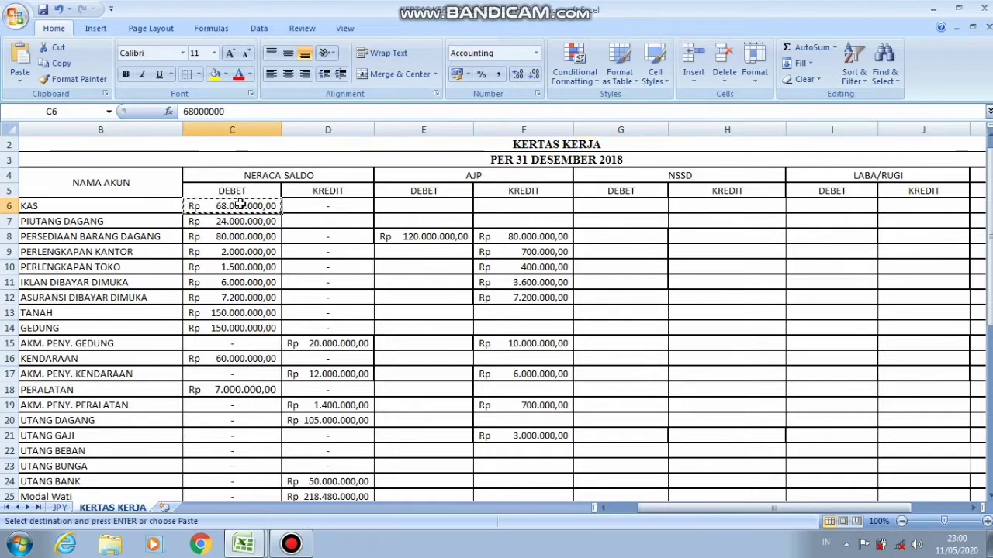
pyautogui.click(579, 208)
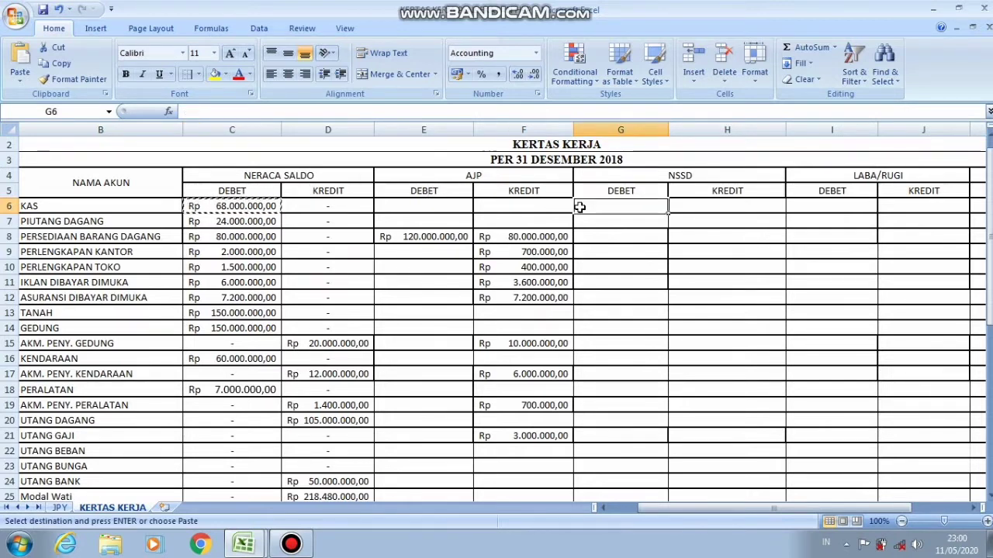
pyautogui.press('Return')
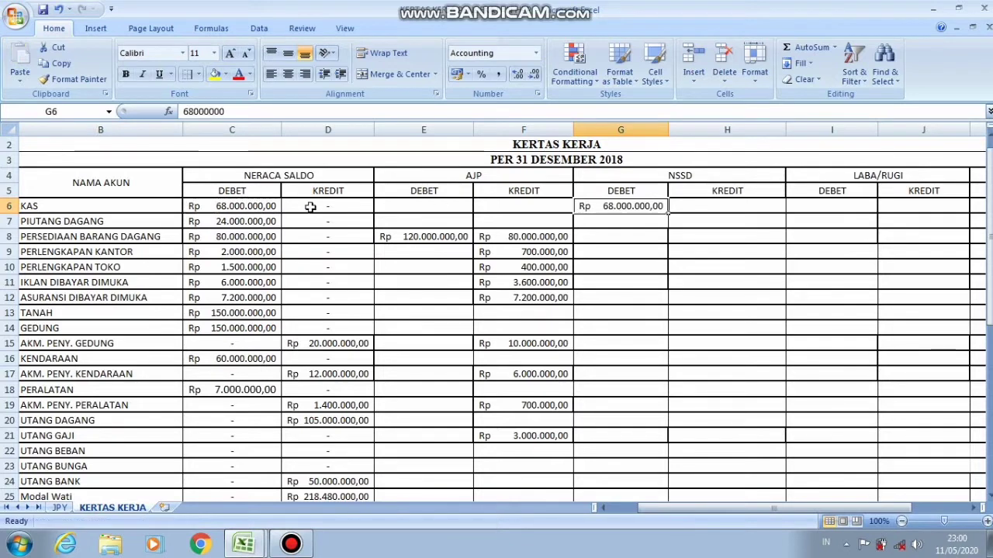
# Copy the PIUTANG DAGANG debit balance from Neraca Saldo cell C7 into NSSD debit cell G7
pyautogui.click(256, 223)
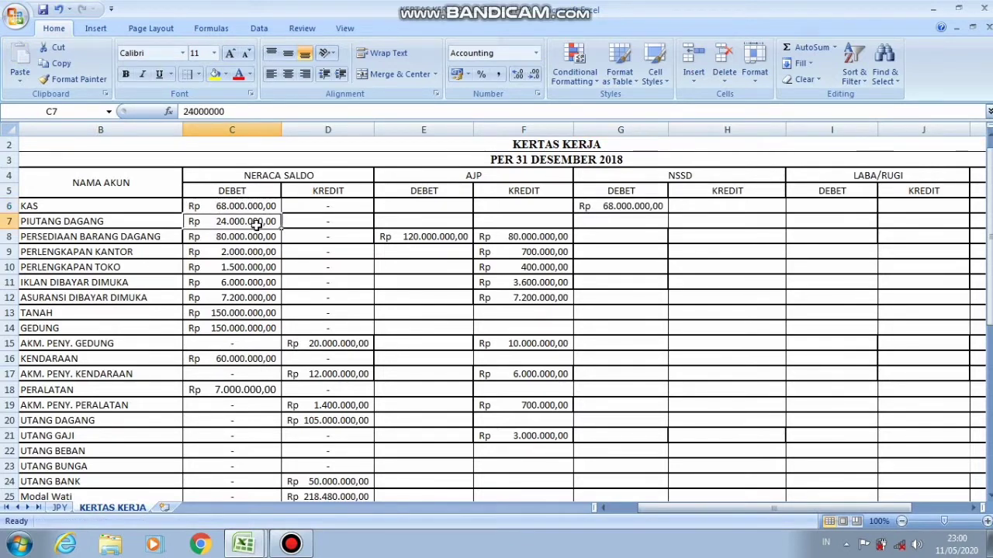
pyautogui.hotkey('ctrl', 'c')
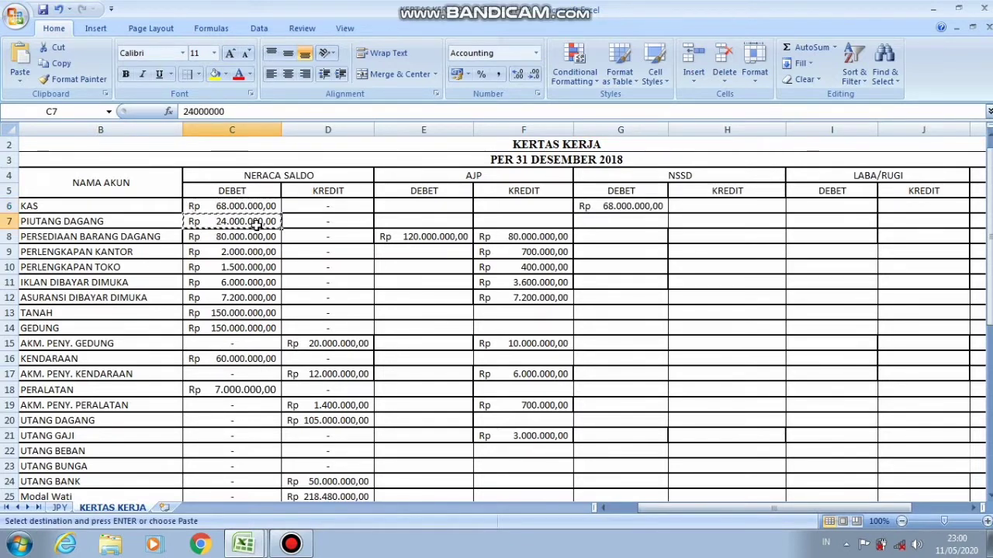
pyautogui.click(618, 221)
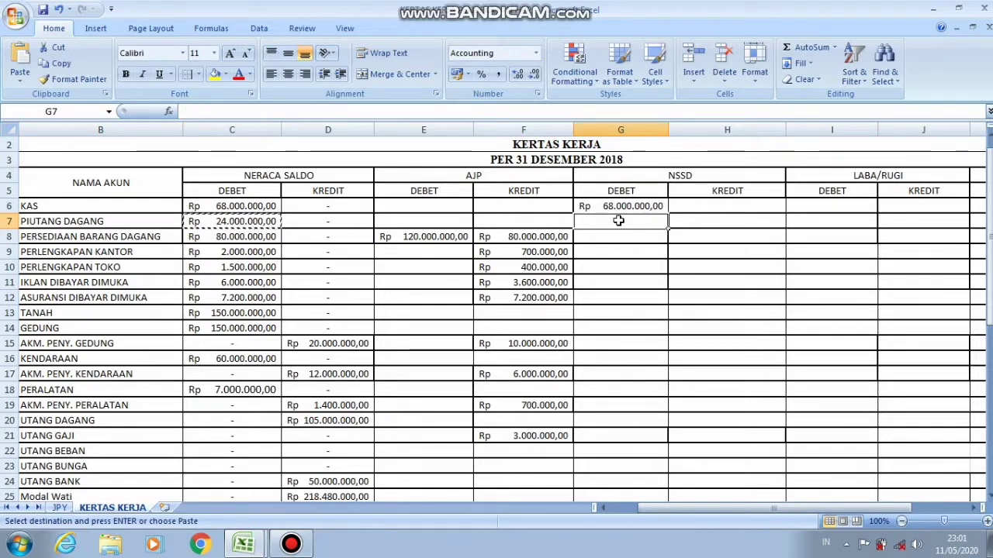
pyautogui.press('Return')
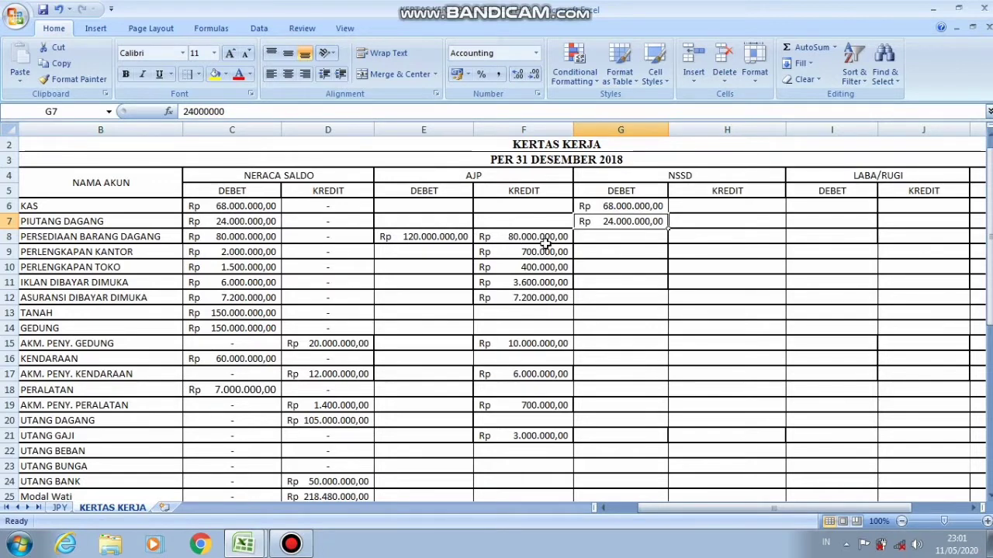
# Copy the PERSEDIAAN BARANG DAGANG adjustment debit from AJP cell E8 into NSSD debit cell G8
pyautogui.click(450, 239)
pyautogui.hotkey('ctrl', 'c')
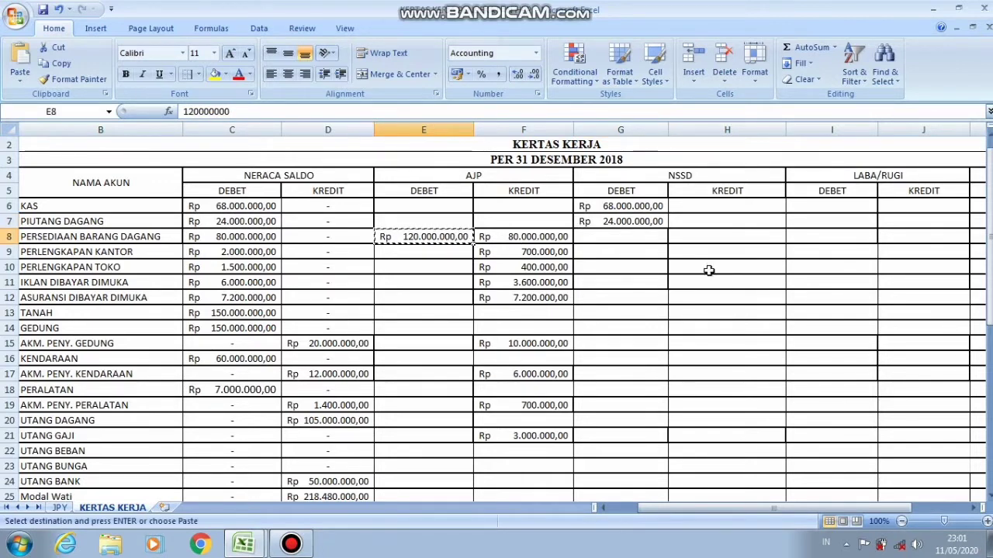
pyautogui.click(644, 235)
pyautogui.press('Return')
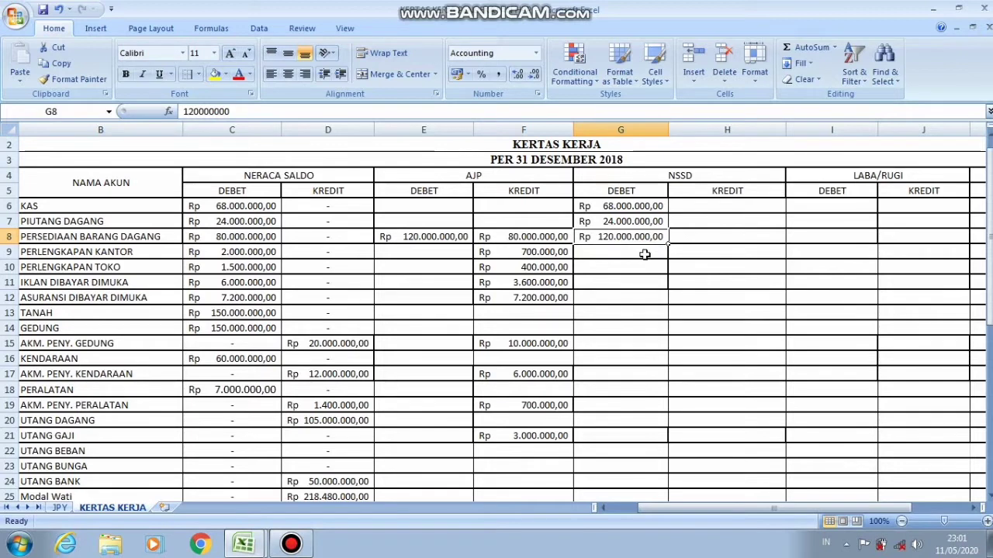
# Calculate the adjusted PERLENGKAPAN KANTOR balance in NSSD debit cell G9 with the formula =C9-F9
pyautogui.click(595, 253)
pyautogui.write('=')
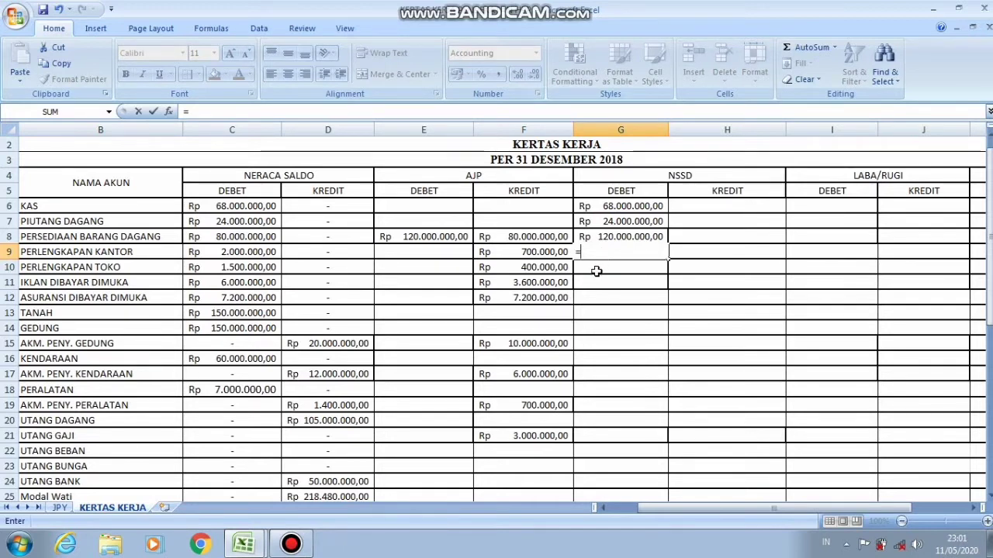
pyautogui.click(231, 252)
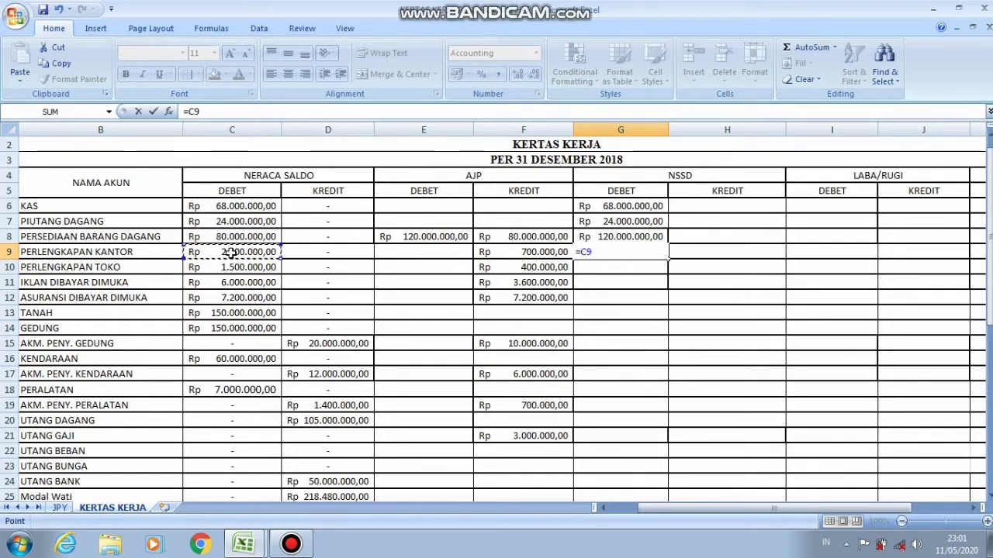
pyautogui.write('-')
pyautogui.click(491, 254)
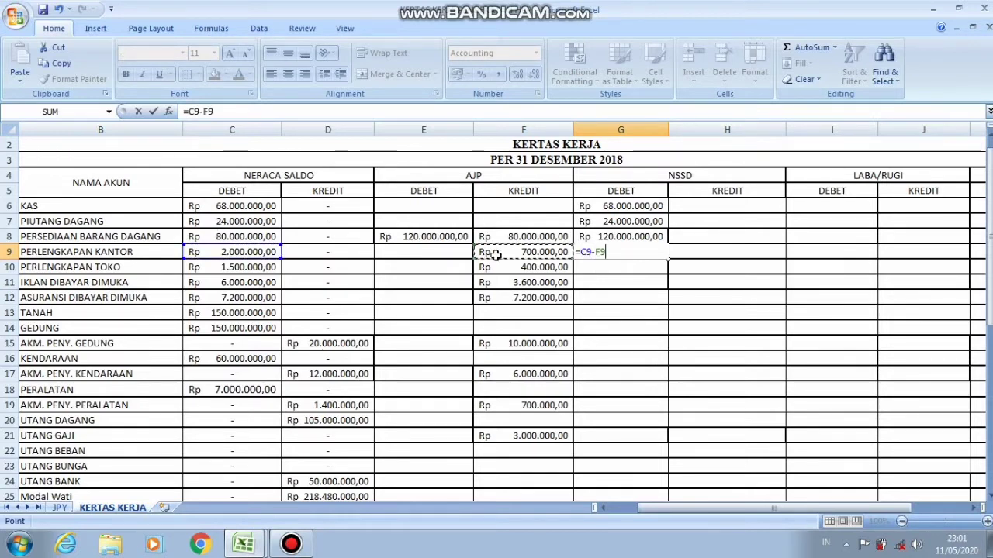
pyautogui.press('Return')
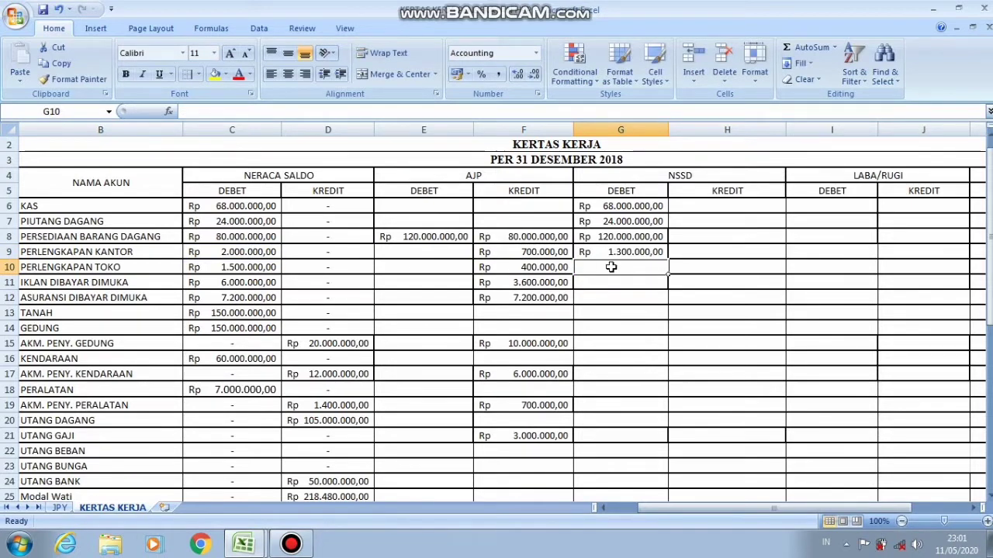
# Calculate the adjusted PERLENGKAPAN TOKO balance in NSSD debit cell G10 with the formula =C10-F10
pyautogui.write('=')
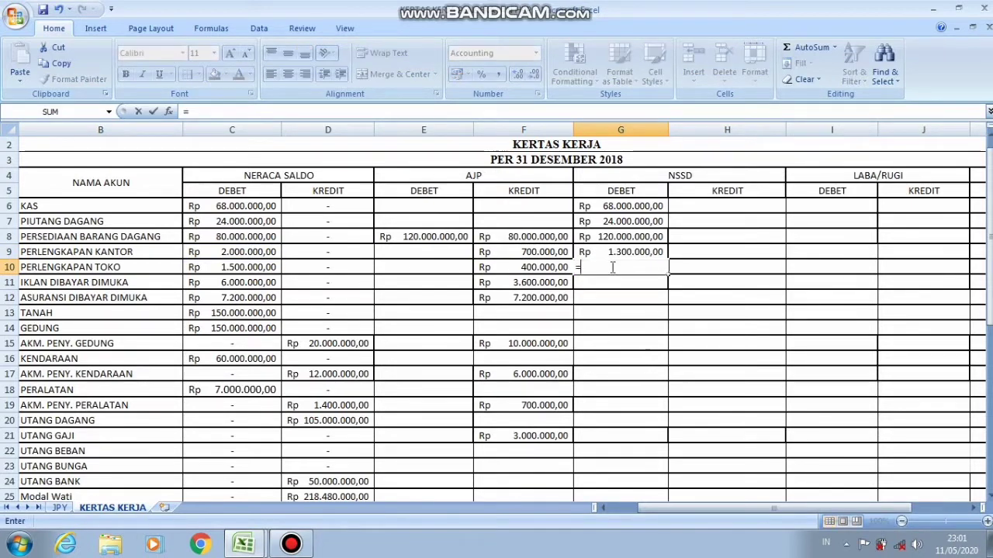
pyautogui.click(258, 267)
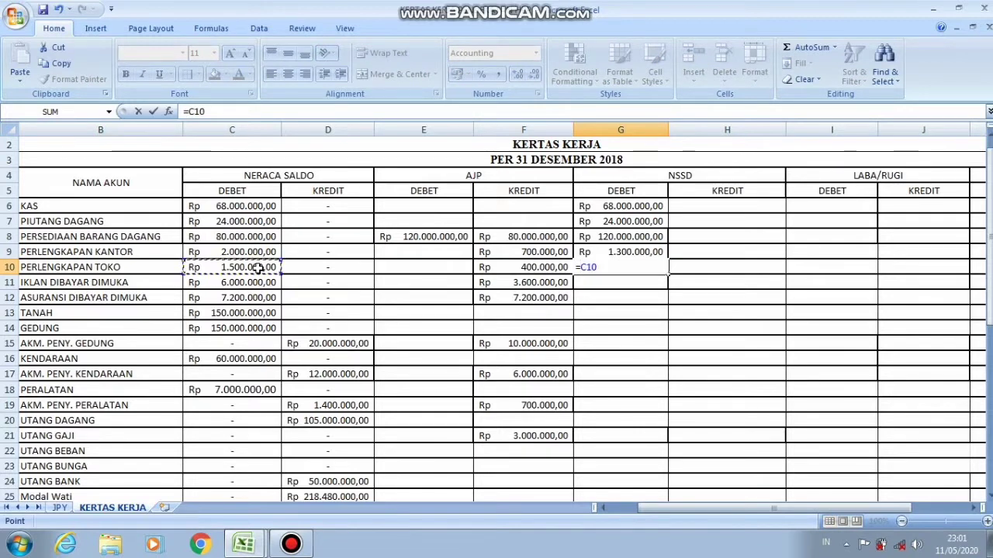
pyautogui.write('_')
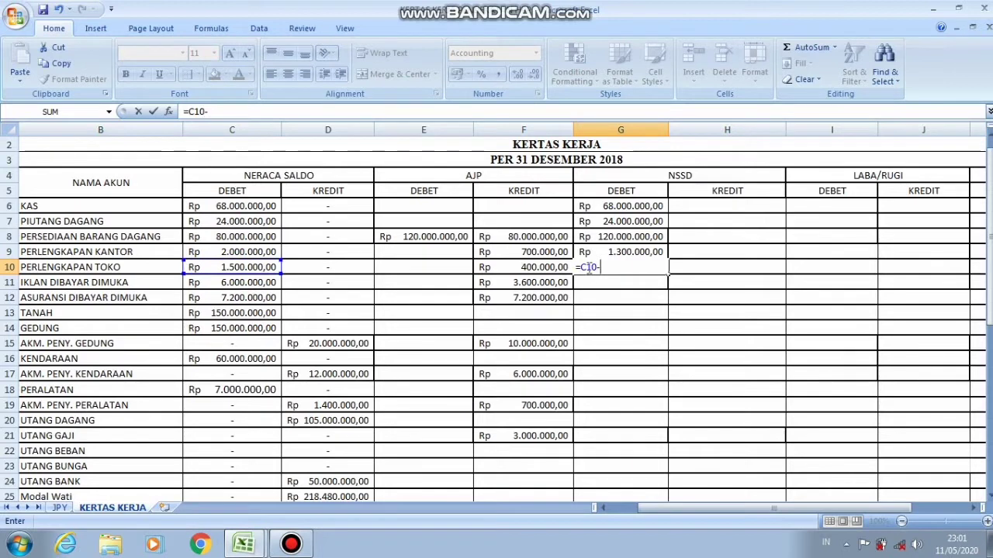
pyautogui.click(552, 267)
pyautogui.press('Return')
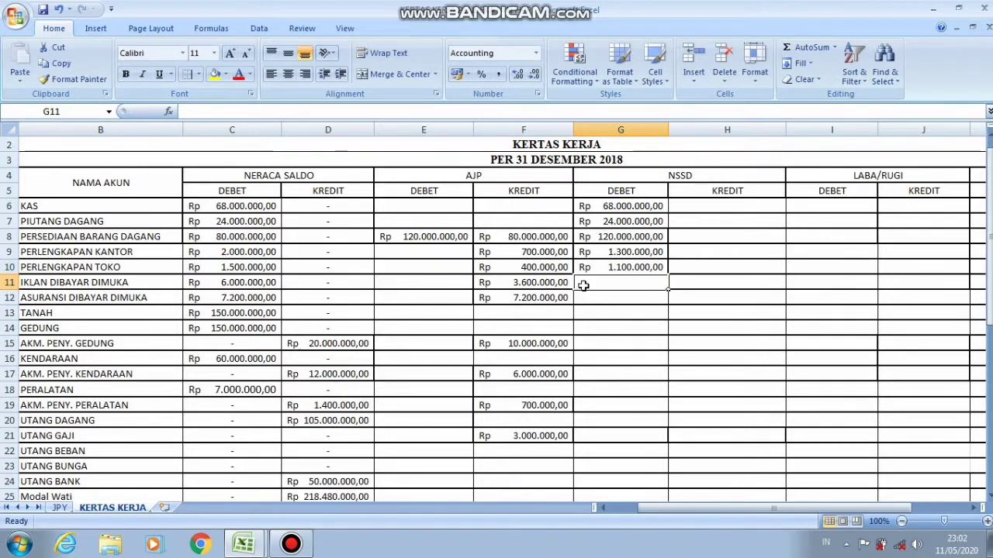
# Calculate the adjusted IKLAN DIBAYAR DIMUKA balance in NSSD debit cell G11 with the formula =C11-F11
pyautogui.write('=')
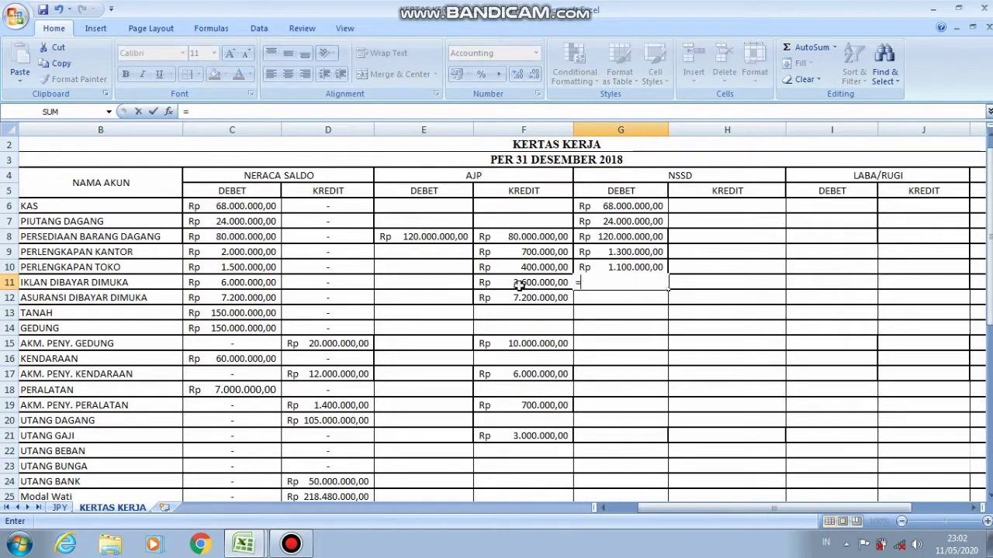
pyautogui.click(200, 282)
pyautogui.write('-')
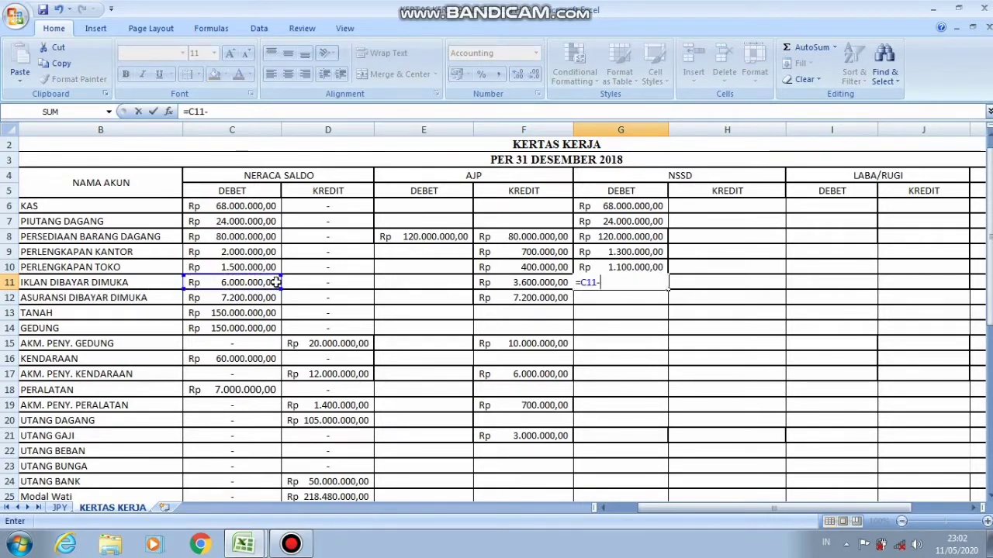
pyautogui.click(498, 285)
pyautogui.press('Return')
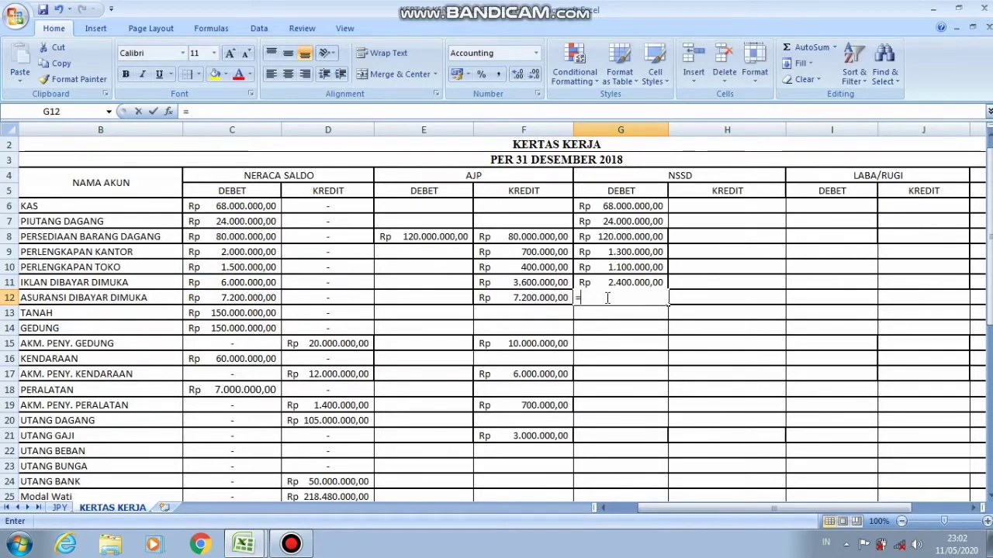
# Calculate the adjusted ASURANSI DIBAYAR DIMUKA balance in NSSD debit cell G12 with the formula =C12-F12
pyautogui.write('=')
pyautogui.click(215, 297)
pyautogui.write('=')
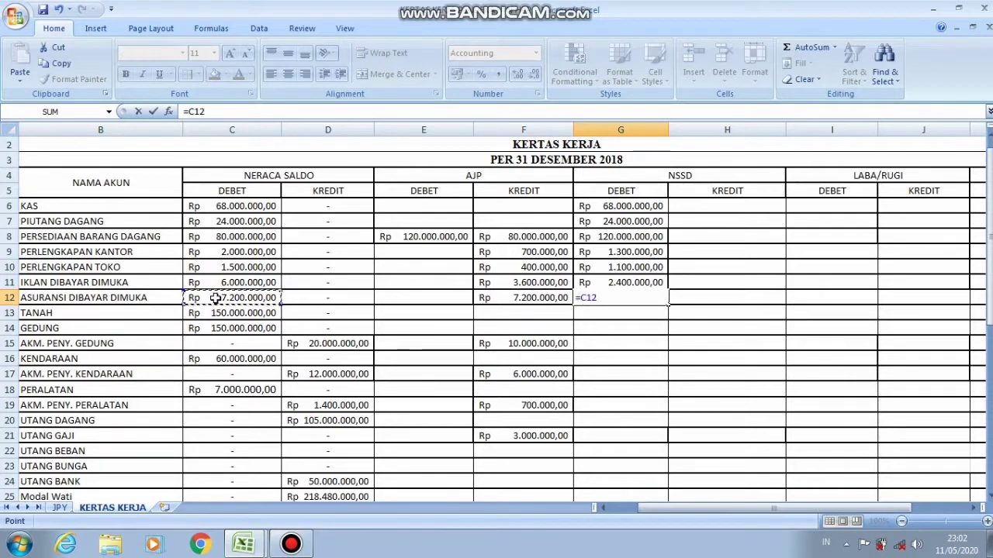
pyautogui.press('BackSpace')
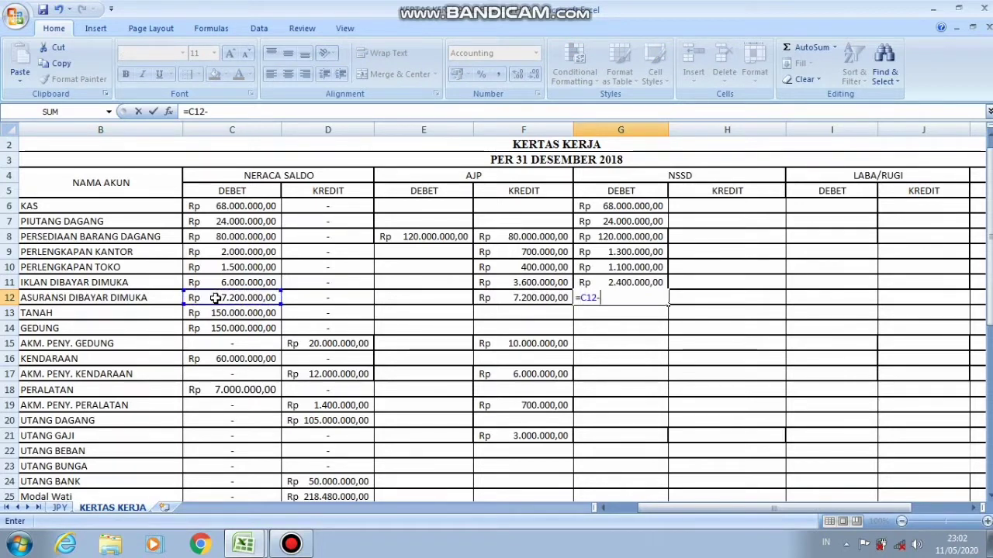
pyautogui.write('-')
pyautogui.click(505, 302)
pyautogui.press('Return')
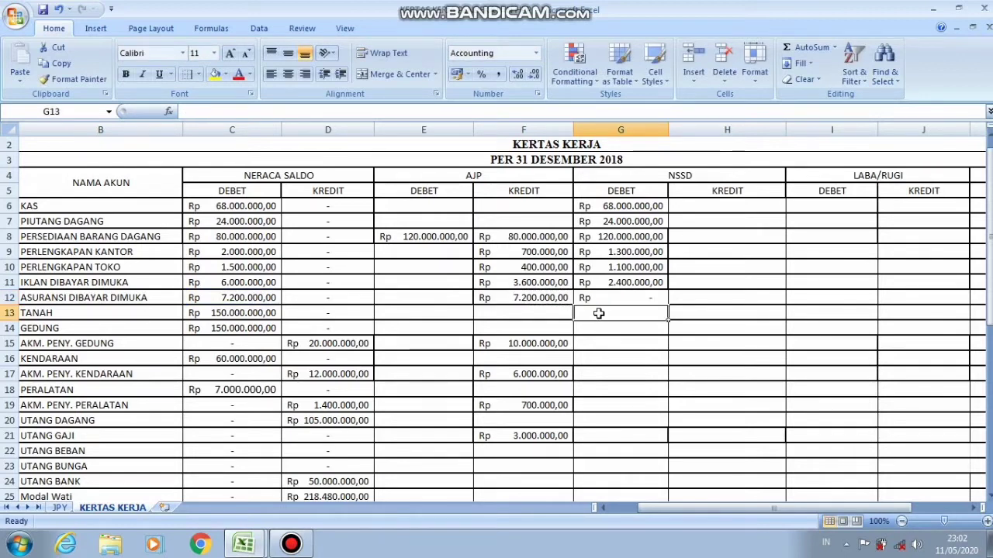
# Copy the TANAH and GEDUNG debit balances from Neraca Saldo cells C13 and C14 into NSSD debit cells G13 and G14
pyautogui.click(233, 312)
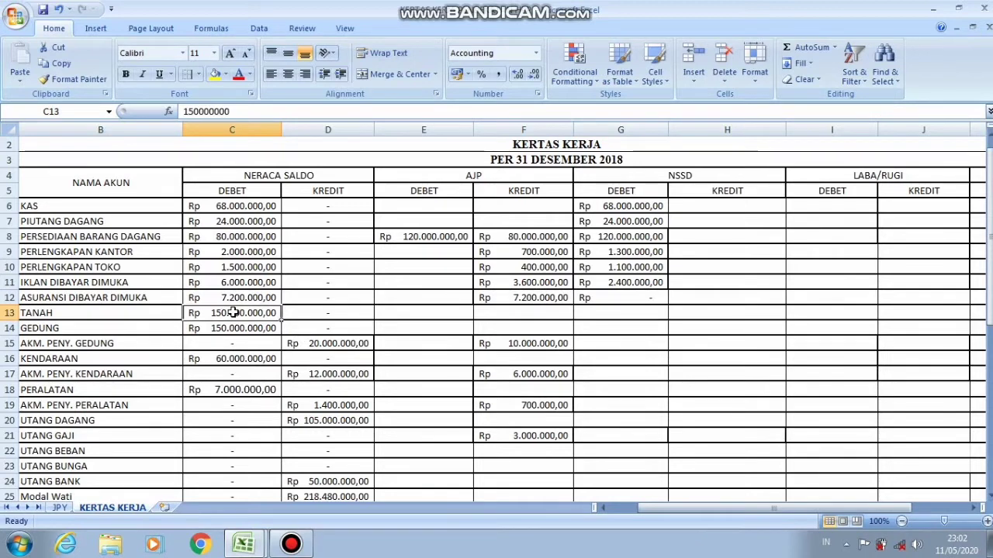
pyautogui.hotkey('ctrl', 'c')
pyautogui.click(635, 311)
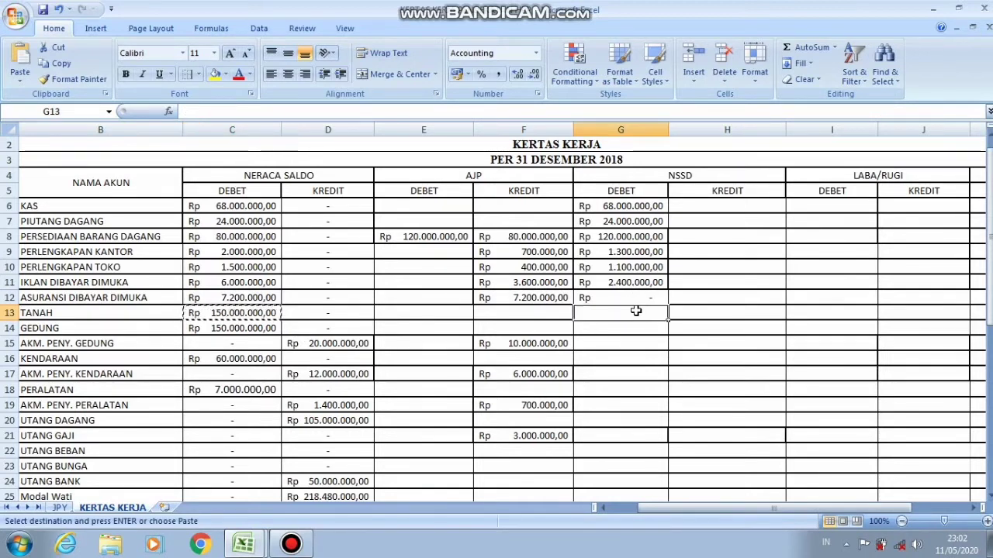
pyautogui.press('Return')
pyautogui.click(266, 326)
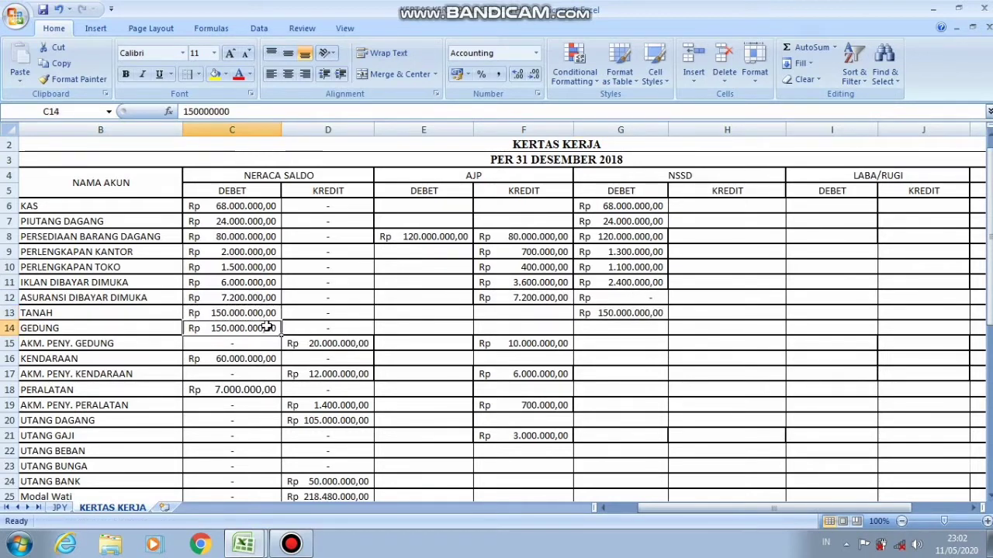
pyautogui.hotkey('ctrl', 'c')
pyautogui.click(634, 325)
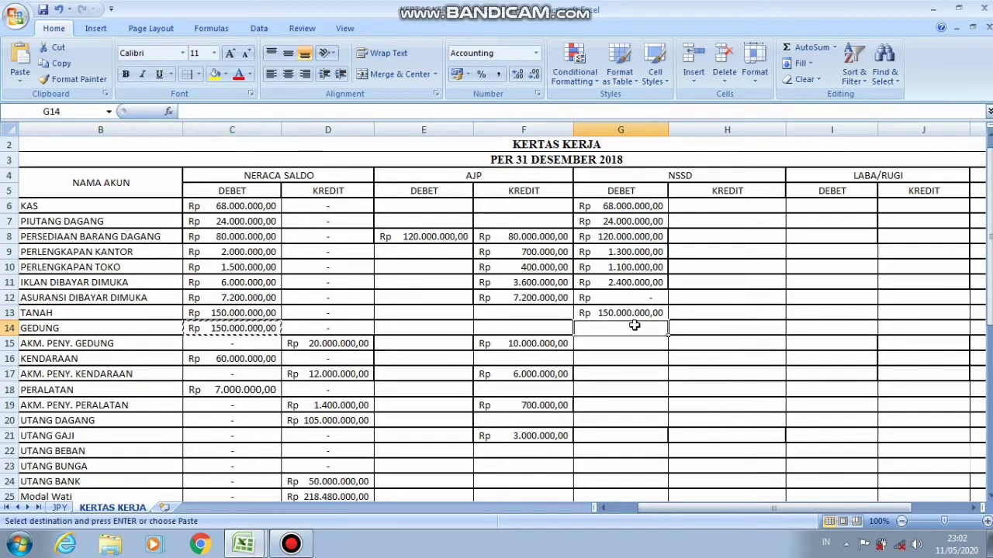
pyautogui.press('Return')
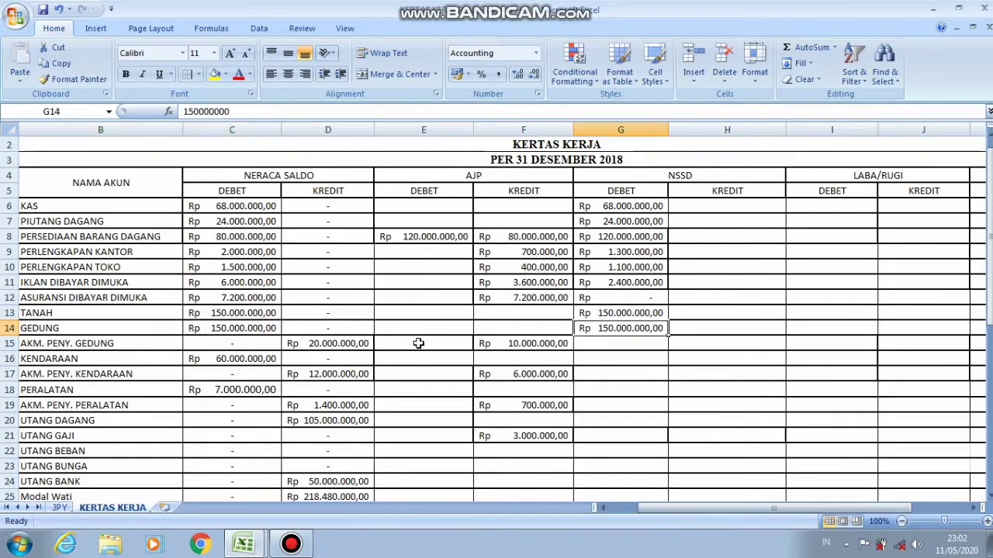
pyautogui.click(693, 344)
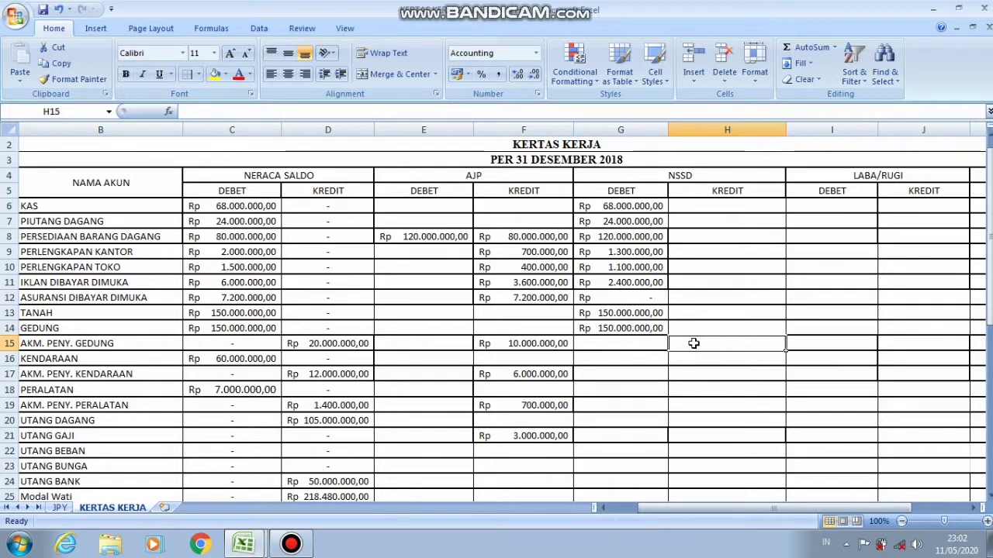
pyautogui.write('=')
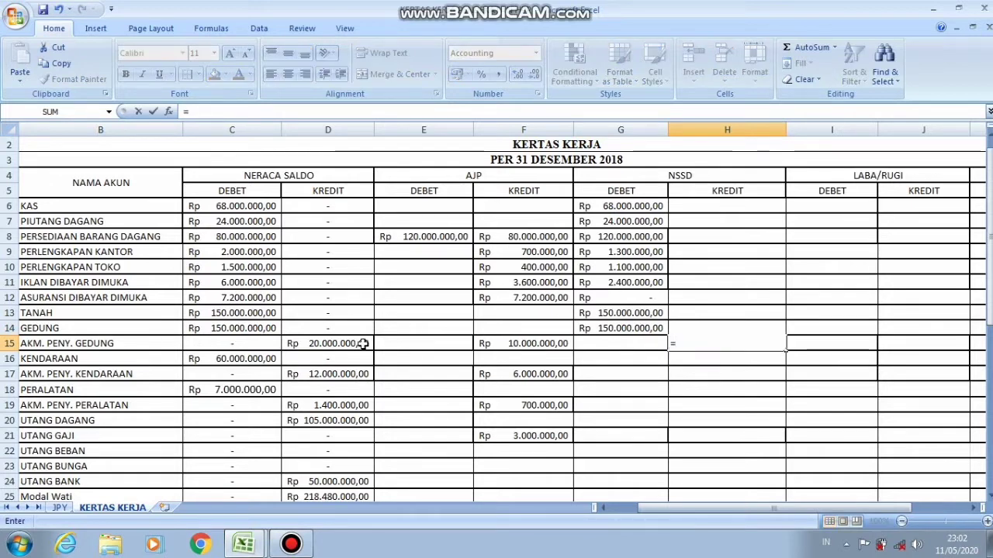
pyautogui.click(362, 344)
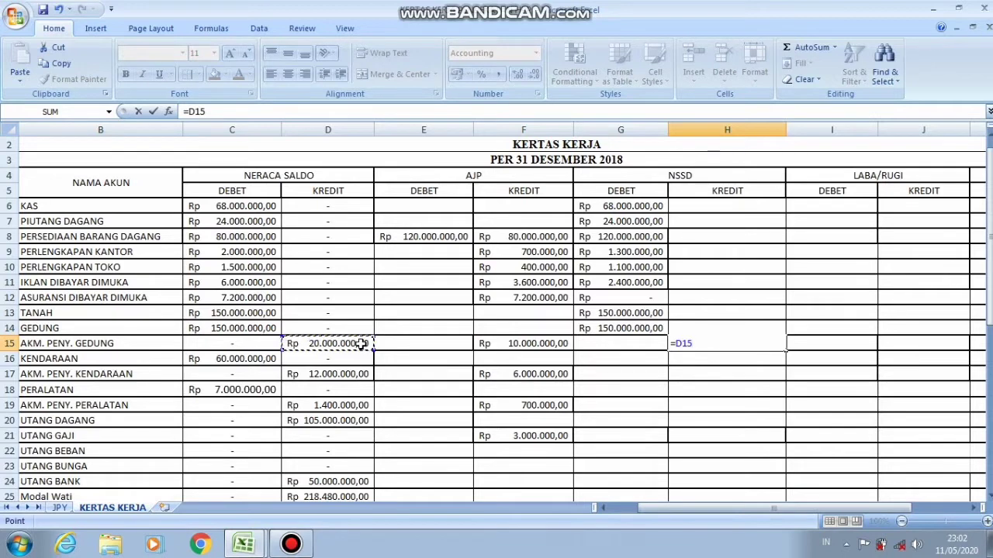
pyautogui.press('F9')
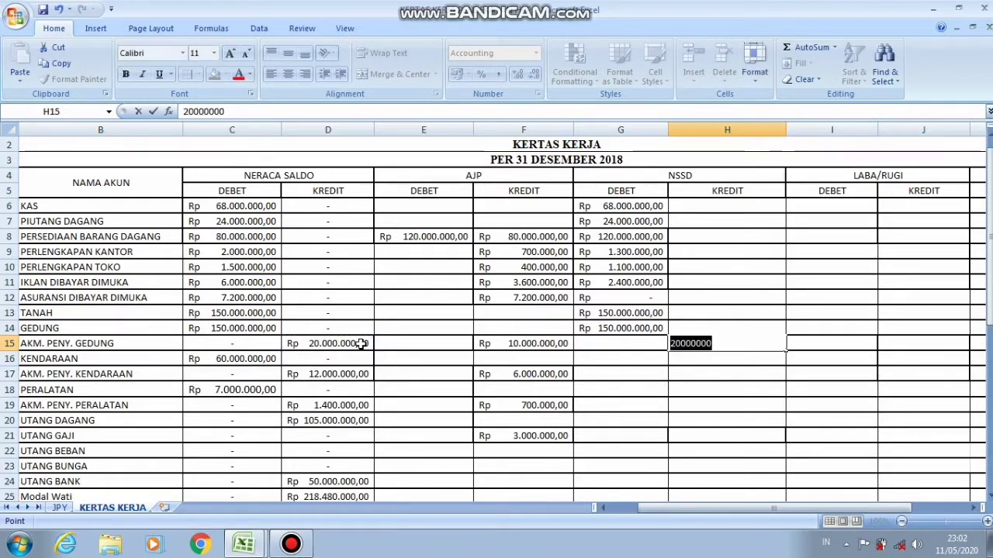
pyautogui.click(719, 344)
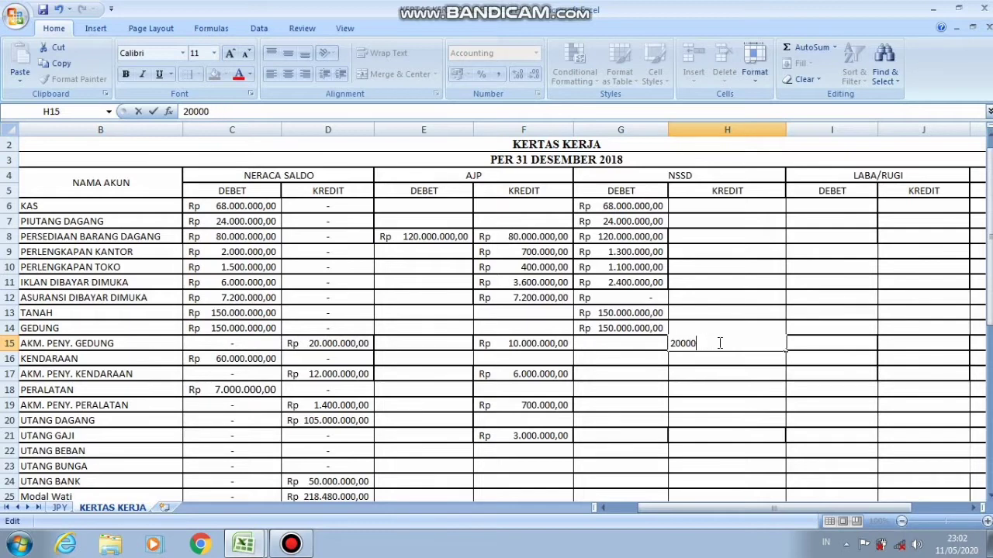
pyautogui.press('BackSpace')
pyautogui.press('BackSpace')
pyautogui.press('BackSpace')
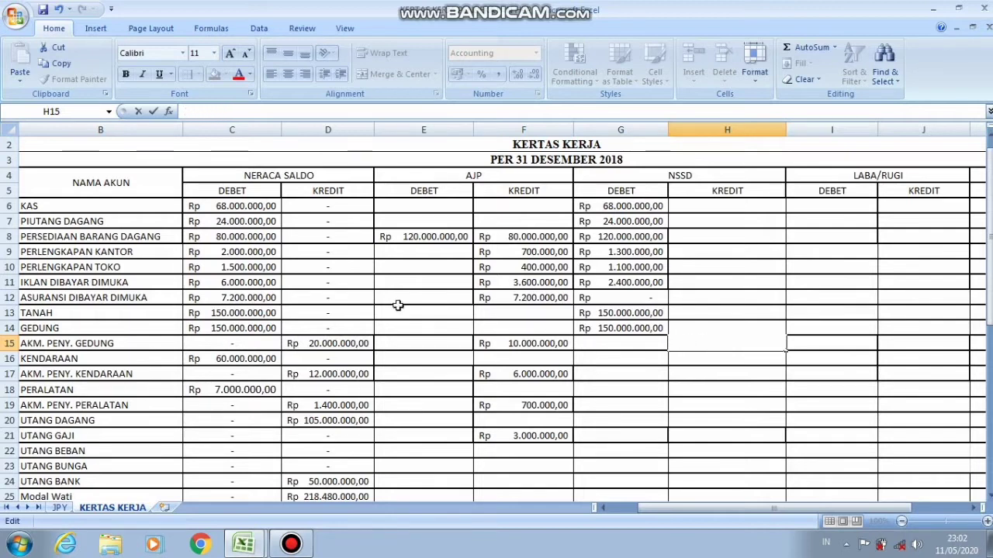
pyautogui.click(362, 343)
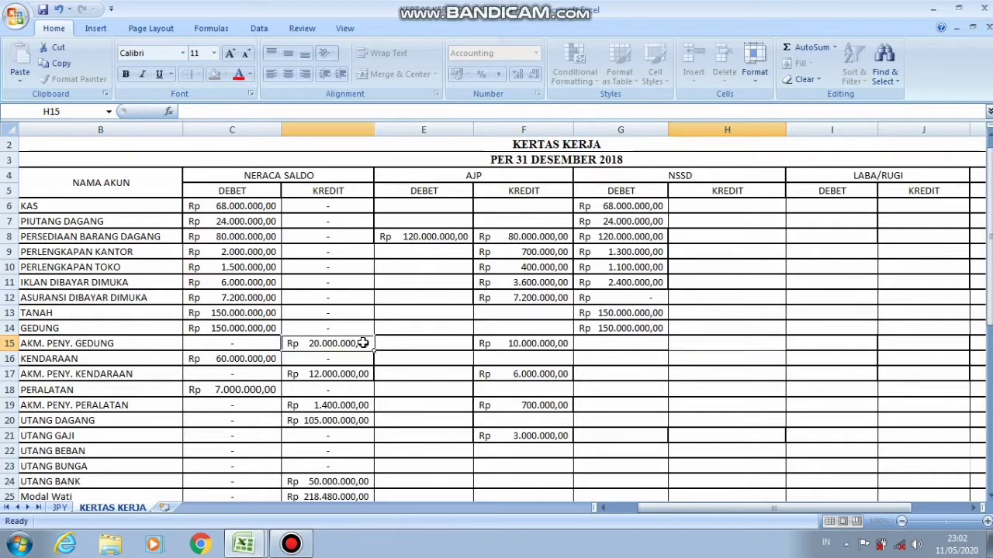
# Calculate the adjusted AKM. PENY. GEDUNG balance in NSSD credit cell H15 with the formula =D15+F15
pyautogui.click(684, 345)
pyautogui.write('=')
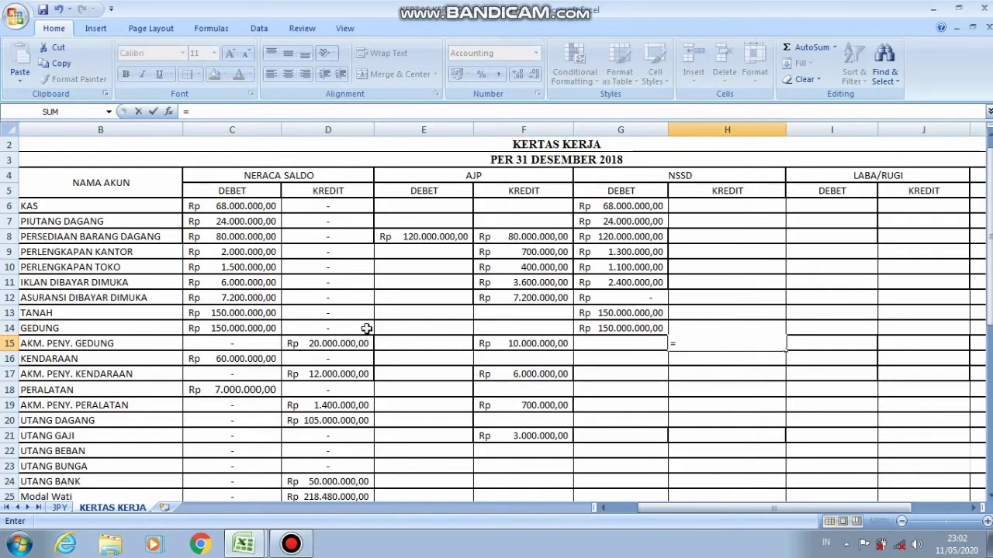
pyautogui.click(353, 345)
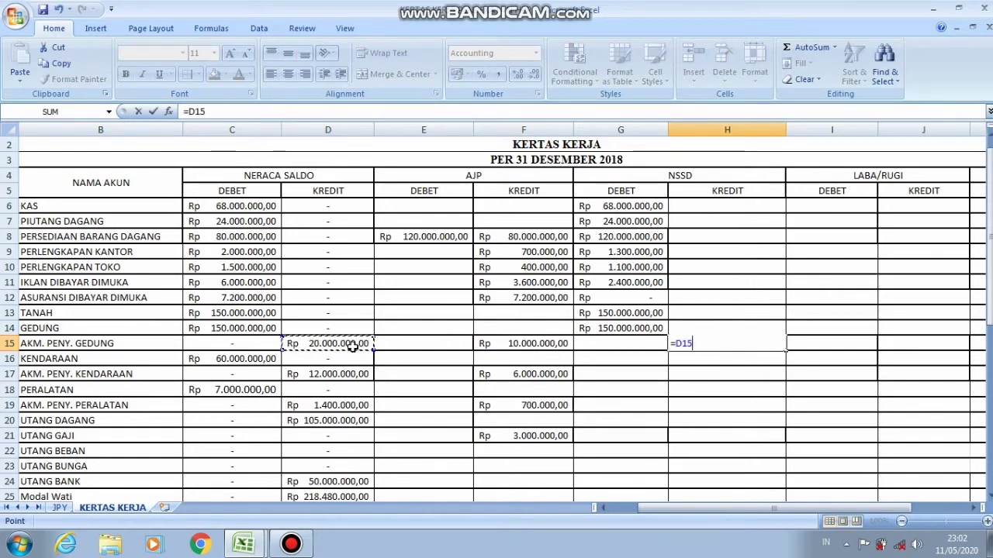
pyautogui.write('+')
pyautogui.click(484, 343)
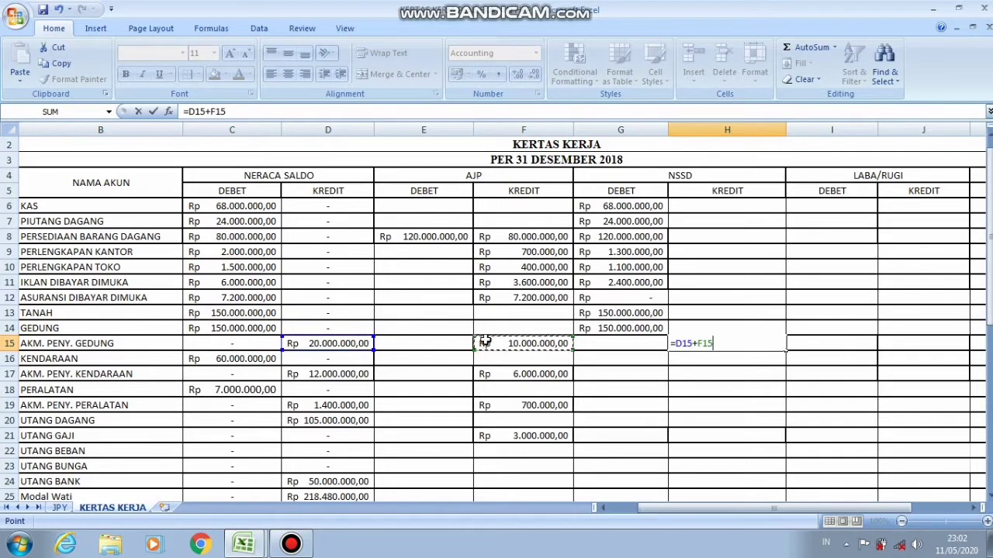
pyautogui.press('Return')
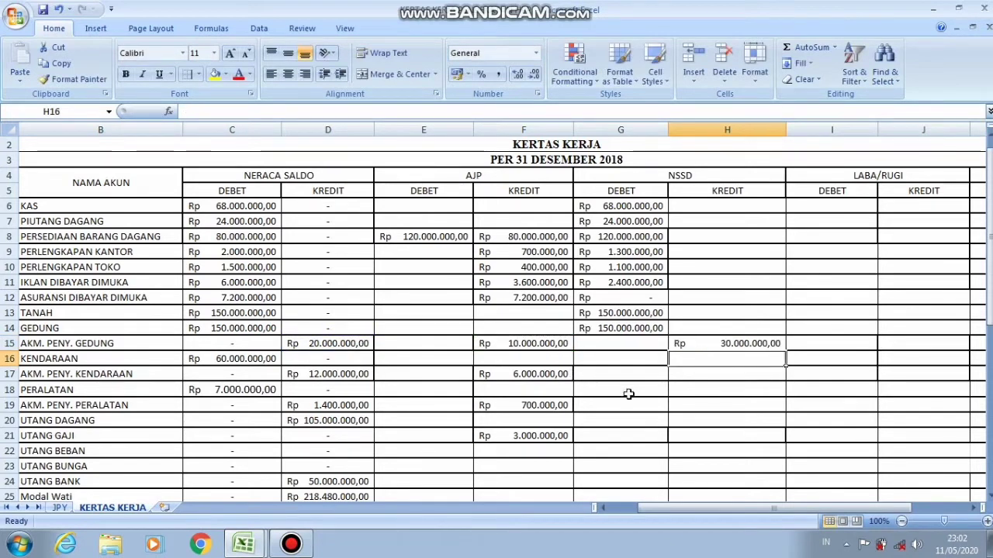
# Copy the KENDARAAN debit balance from Neraca Saldo cell C16 into NSSD debit cell G16
pyautogui.click(270, 357)
pyautogui.hotkey('ctrl', 'c')
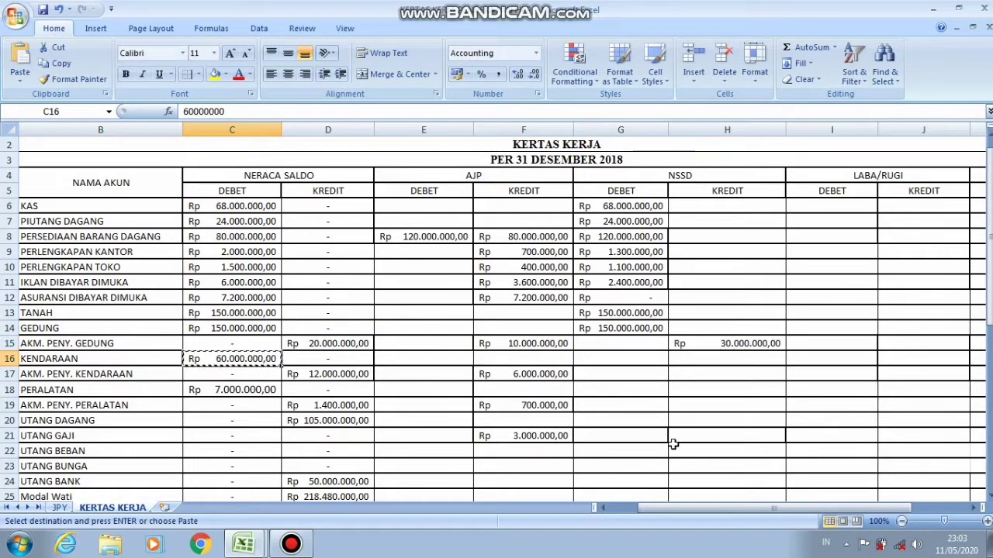
pyautogui.click(649, 359)
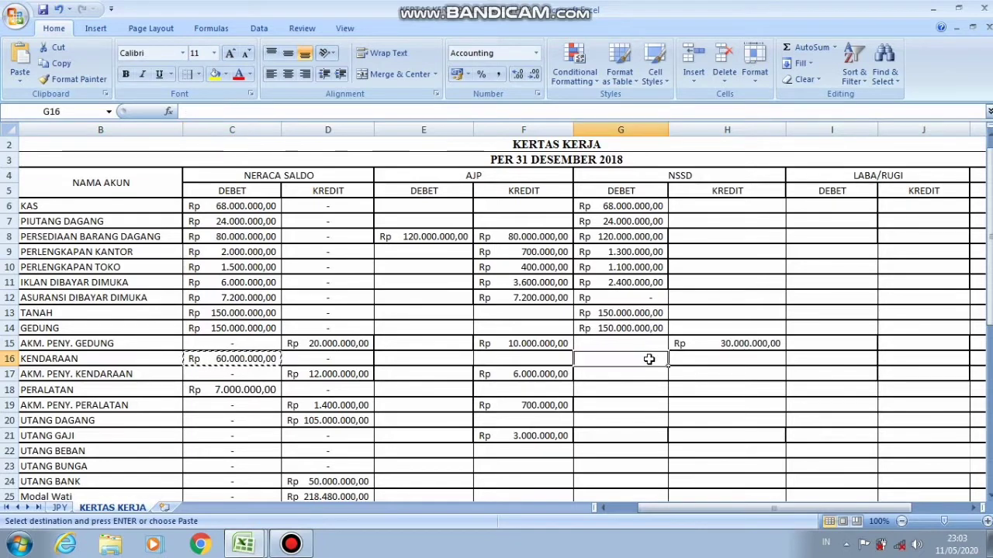
pyautogui.press('Return')
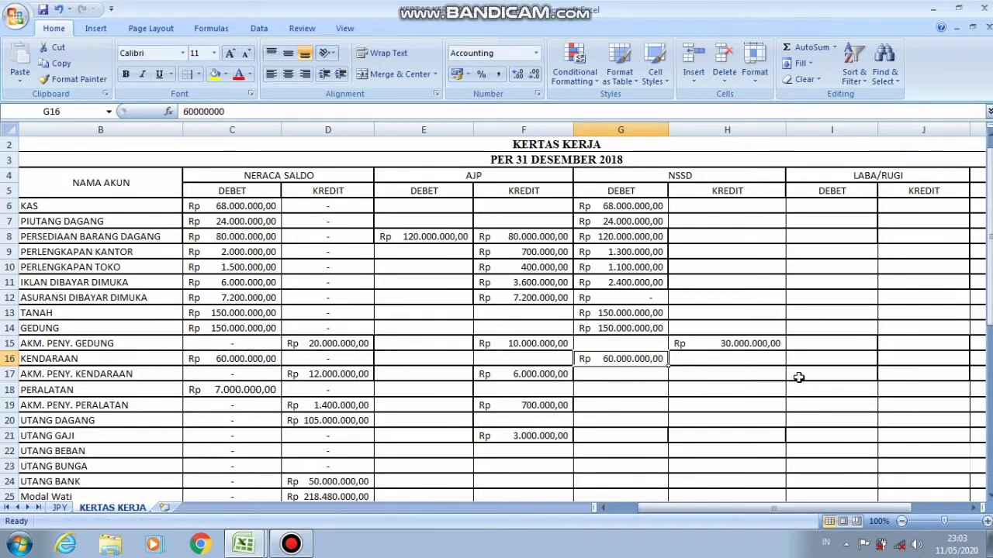
# Calculate the adjusted AKM. PENY. KENDARAAN balance in NSSD credit cell H17 with the formula =D17+F17
pyautogui.click(756, 376)
pyautogui.write('=')
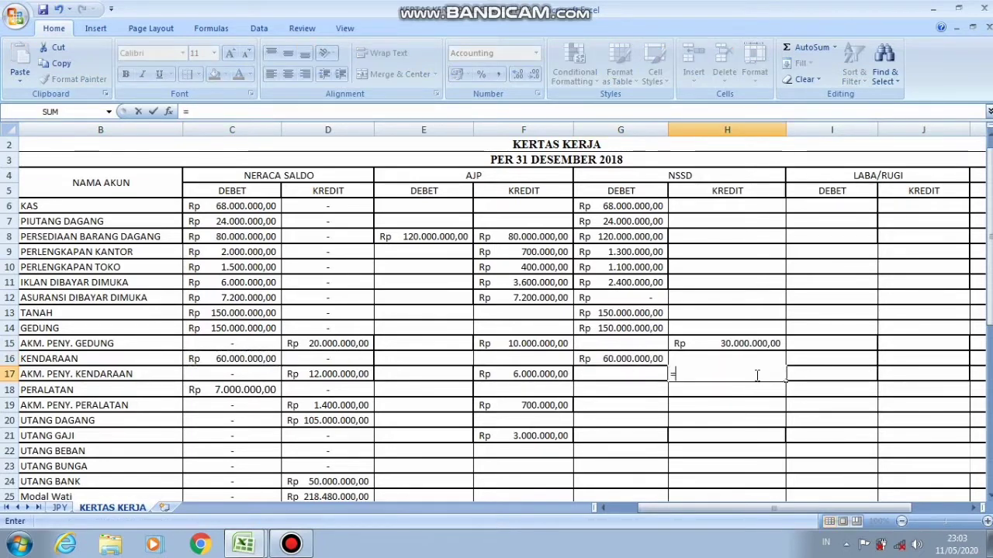
pyautogui.click(304, 374)
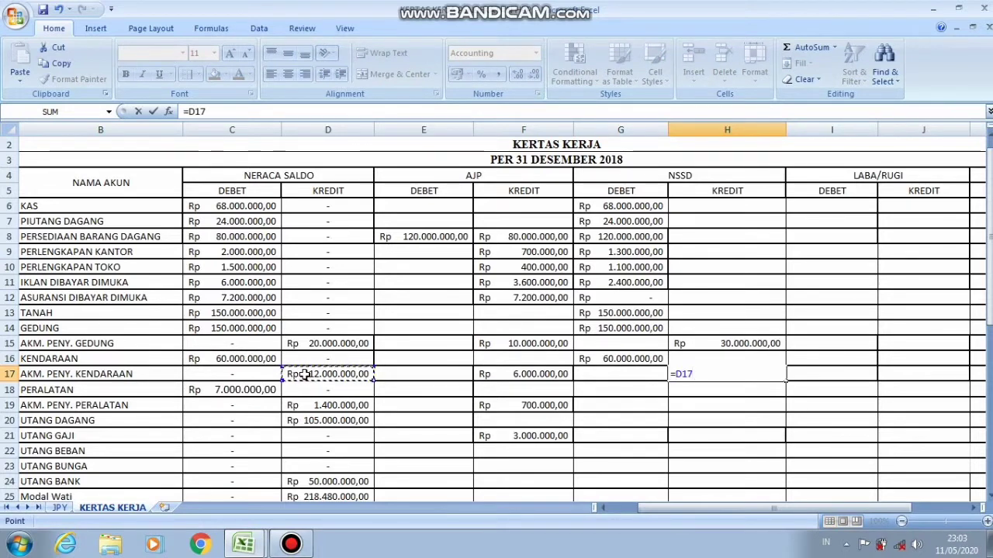
pyautogui.write('+')
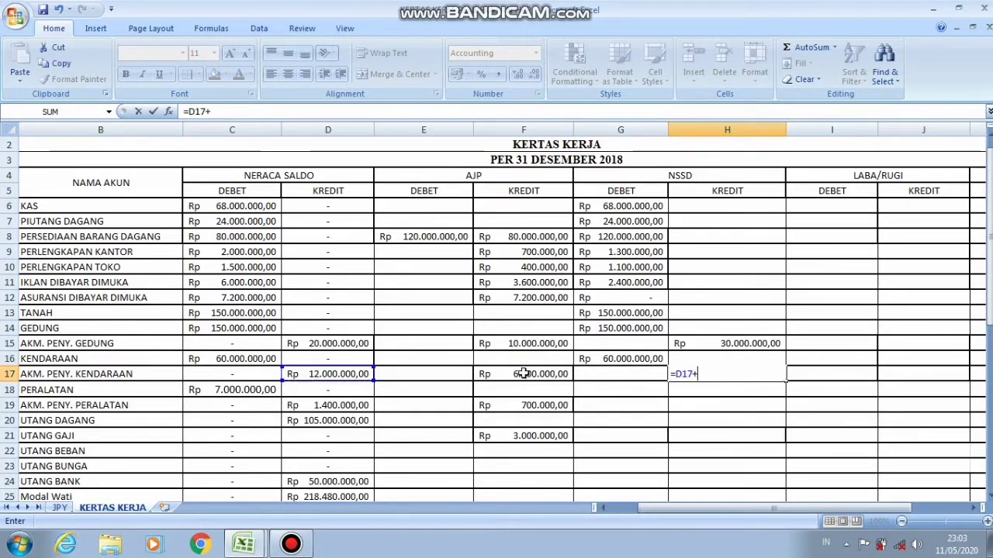
pyautogui.click(523, 374)
pyautogui.press('Return')
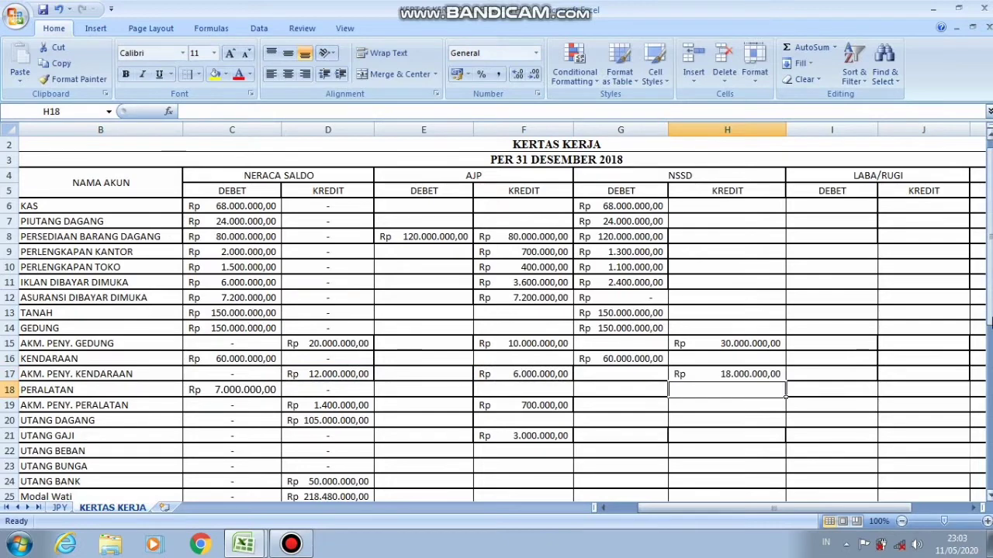
# Copy the PERALATAN debit balance from Neraca Saldo cell C18 into NSSD debit cell G18
pyautogui.moveTo(988, 326); pyautogui.dragTo(988, 365)
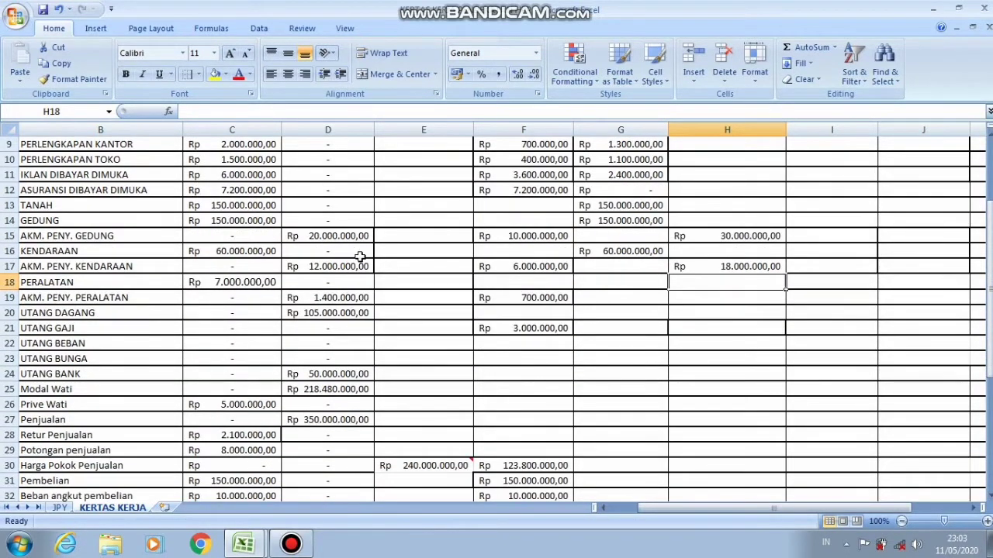
pyautogui.click(269, 282)
pyautogui.hotkey('ctrl', 'c')
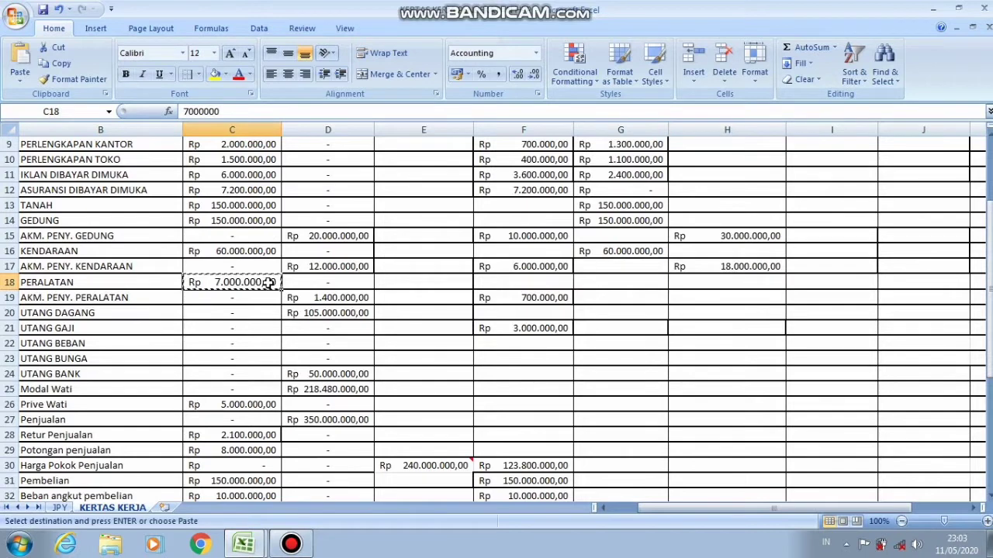
pyautogui.click(584, 284)
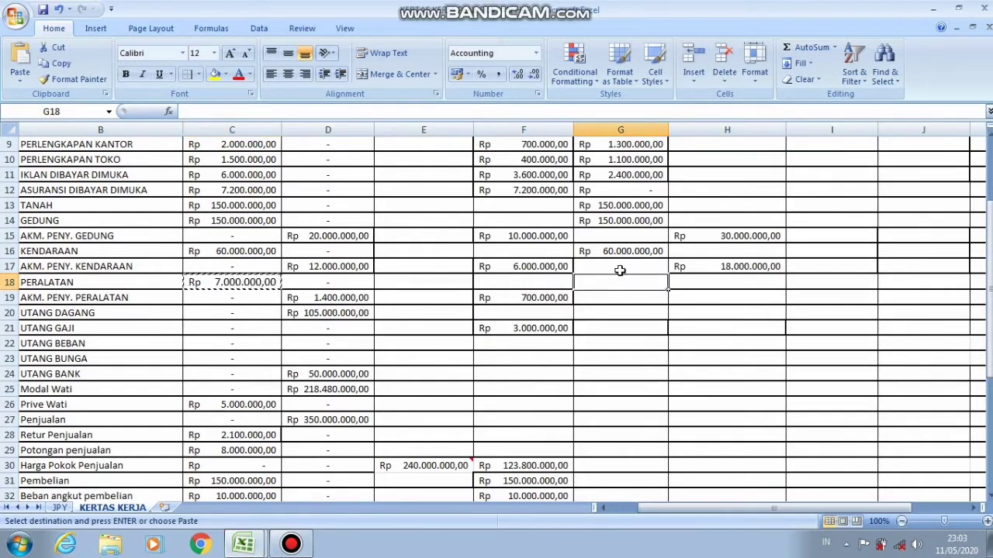
pyautogui.press('Return')
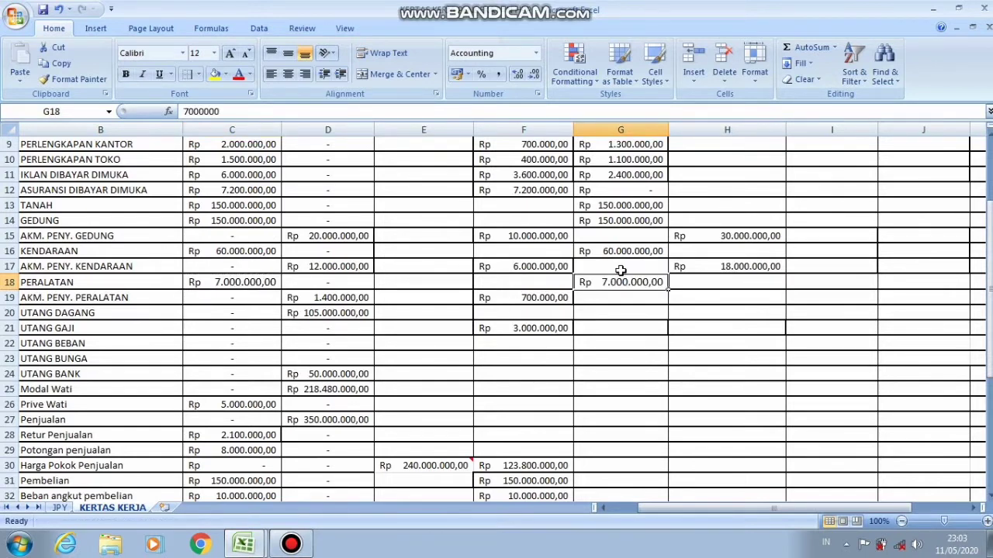
# Calculate the adjusted AKM. PENY. PERALATAN balance in NSSD credit cell H19 with the formula =D19+F19
pyautogui.click(749, 301)
pyautogui.write('=')
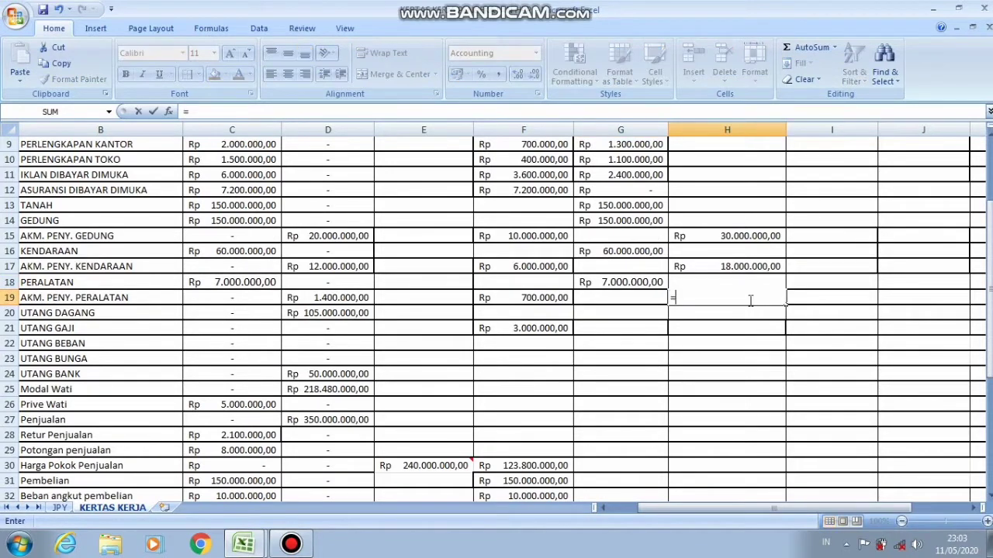
pyautogui.click(324, 297)
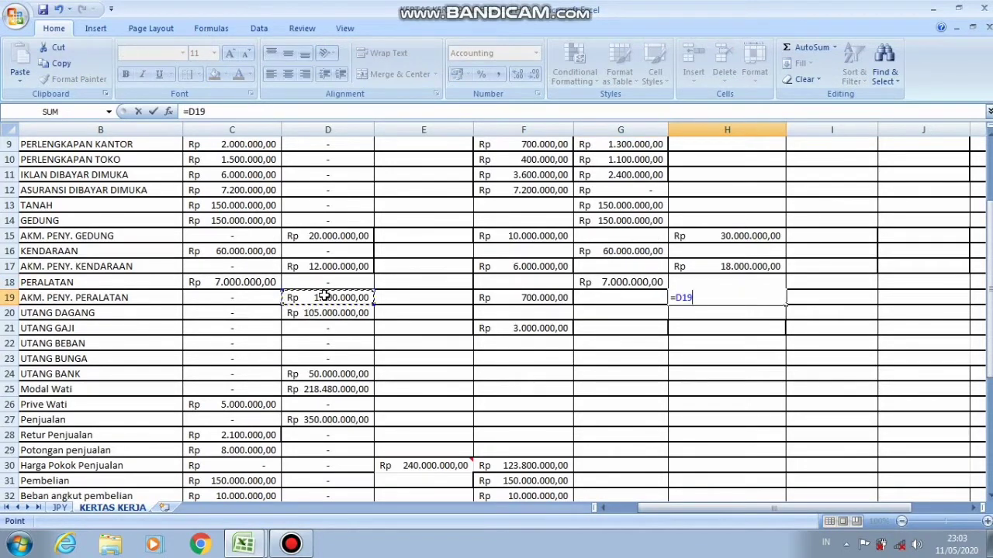
pyautogui.write('+')
pyautogui.click(478, 299)
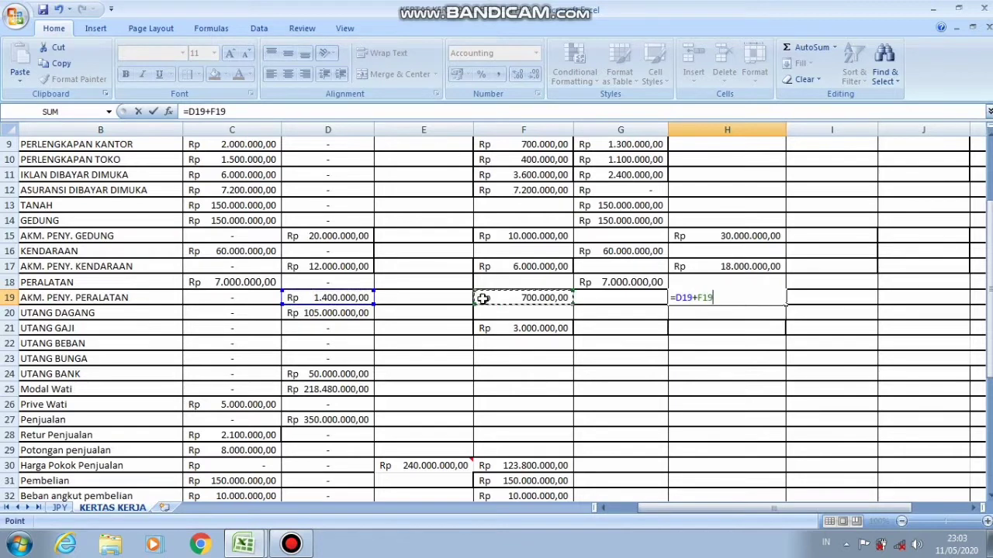
pyautogui.press('Return')
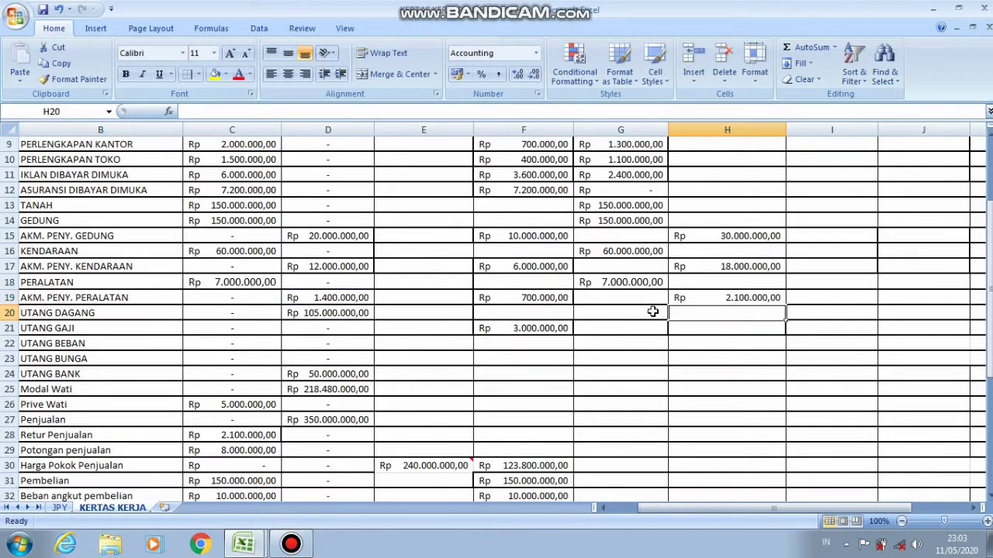
# Copy the UTANG DAGANG credit balance from Neraca Saldo cell D20 into NSSD credit cell H20
pyautogui.click(334, 315)
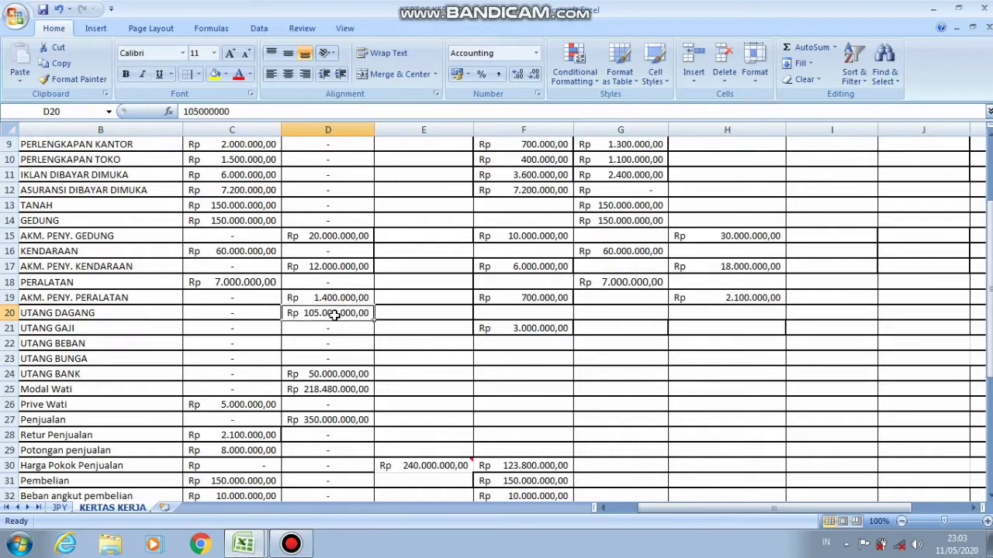
pyautogui.hotkey('ctrl', 'c')
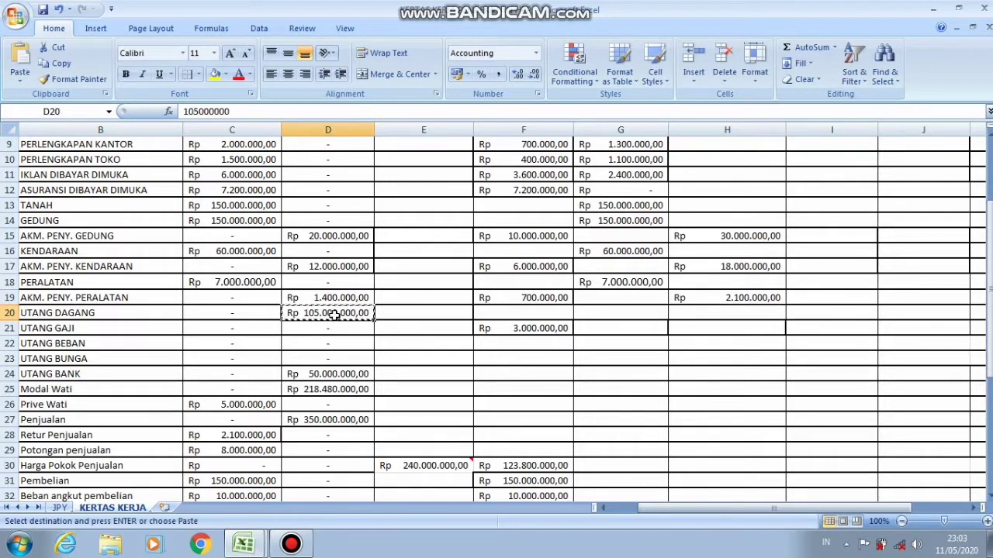
pyautogui.click(671, 312)
pyautogui.press('Return')
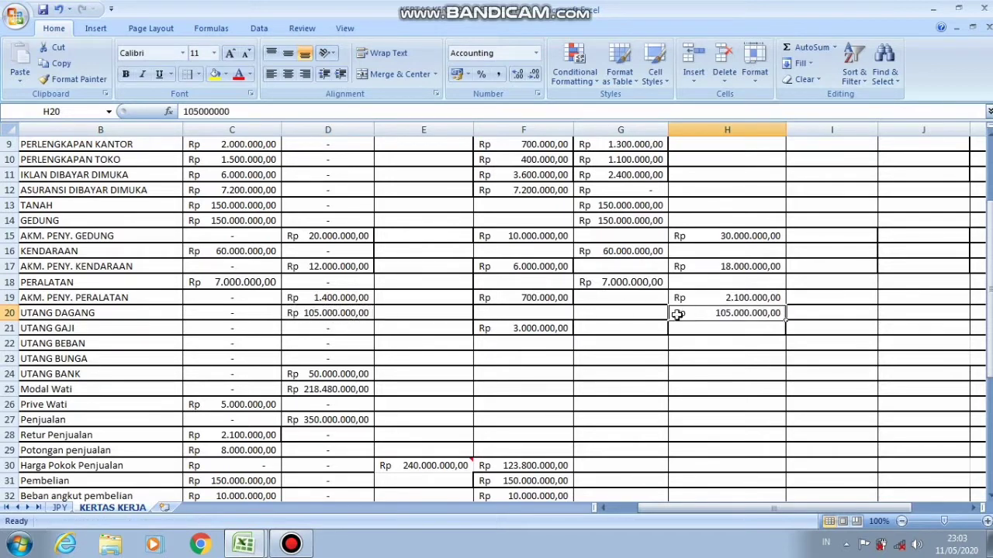
# Copy the UTANG GAJI credit adjustment from cell F21 into NSSD credit cell H21
pyautogui.click(557, 329)
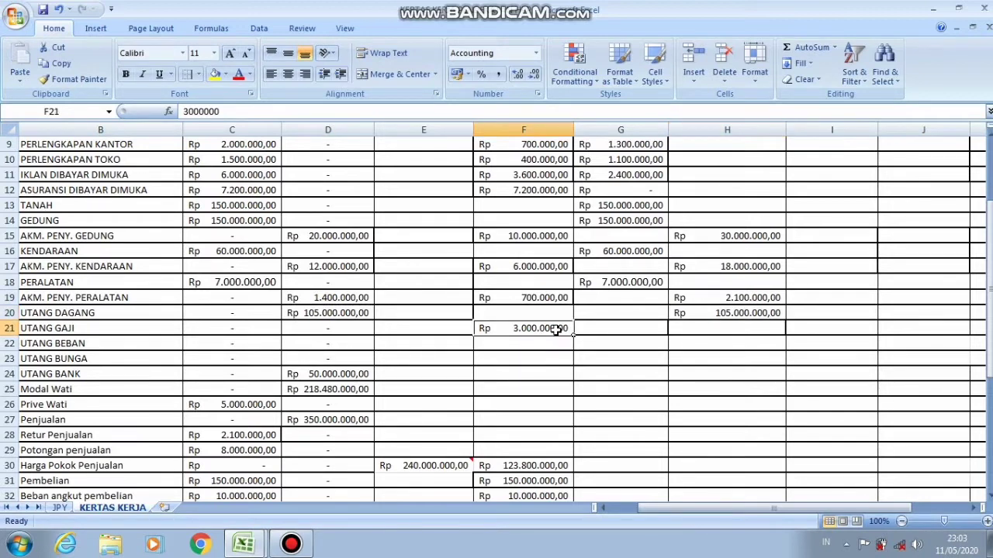
pyautogui.hotkey('ctrl', 'c')
pyautogui.click(751, 327)
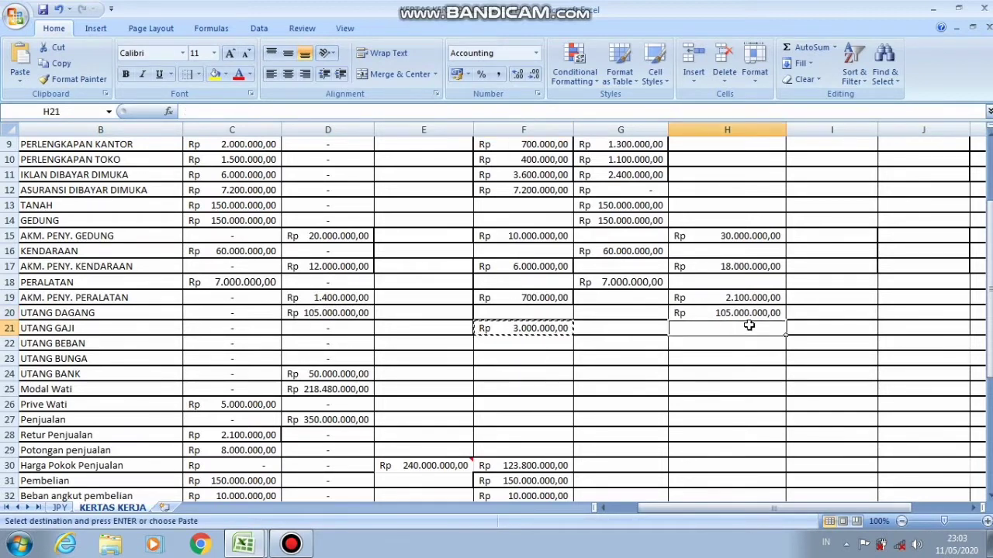
pyautogui.press('Return')
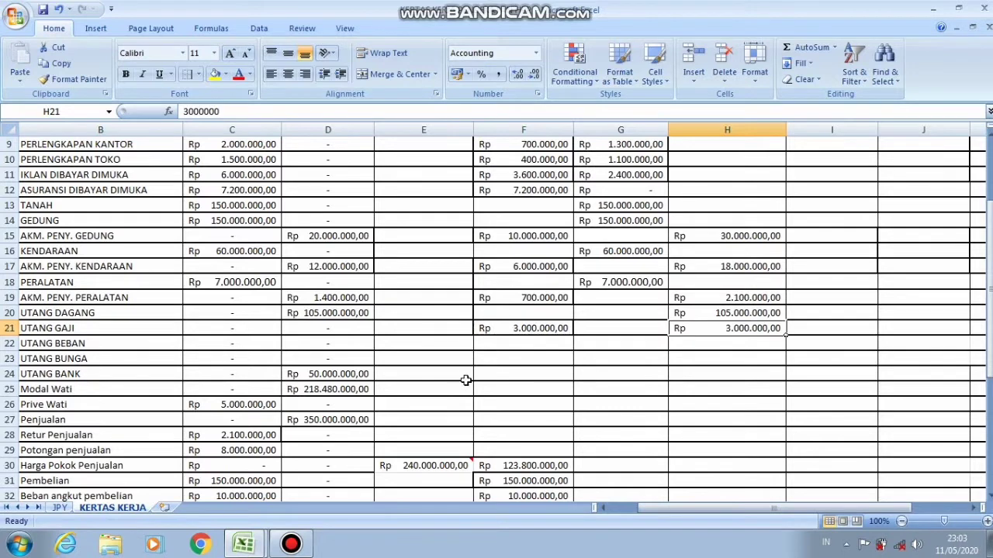
# Copy the UTANG BANK credit balance from Neraca Saldo cell D24 into NSSD credit cell H24
pyautogui.click(358, 376)
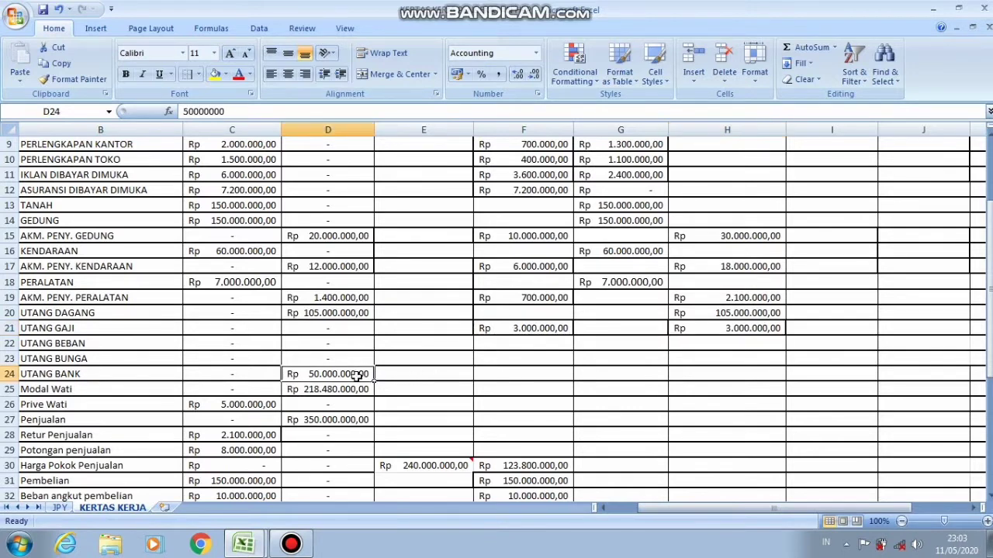
pyautogui.hotkey('ctrl', 'c')
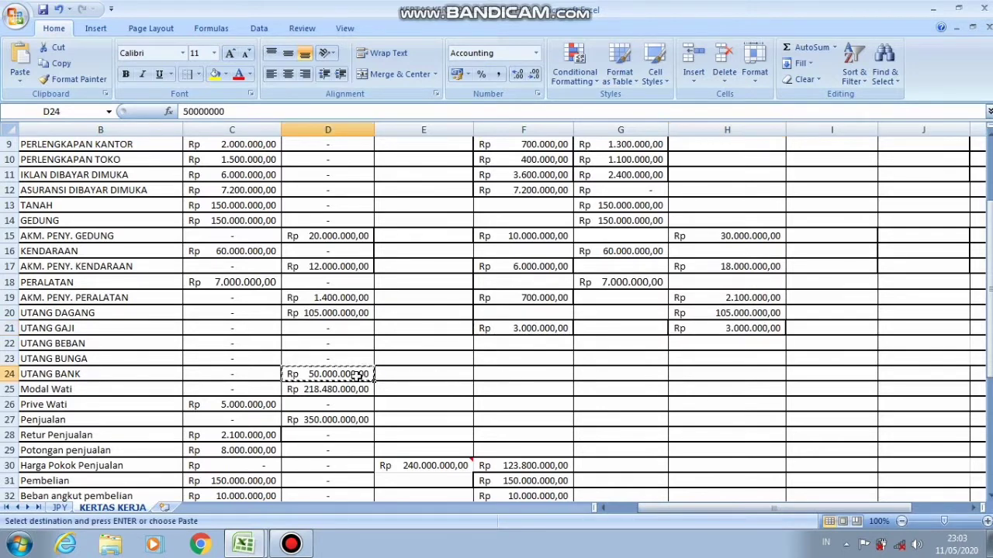
pyautogui.click(716, 376)
pyautogui.press('Return')
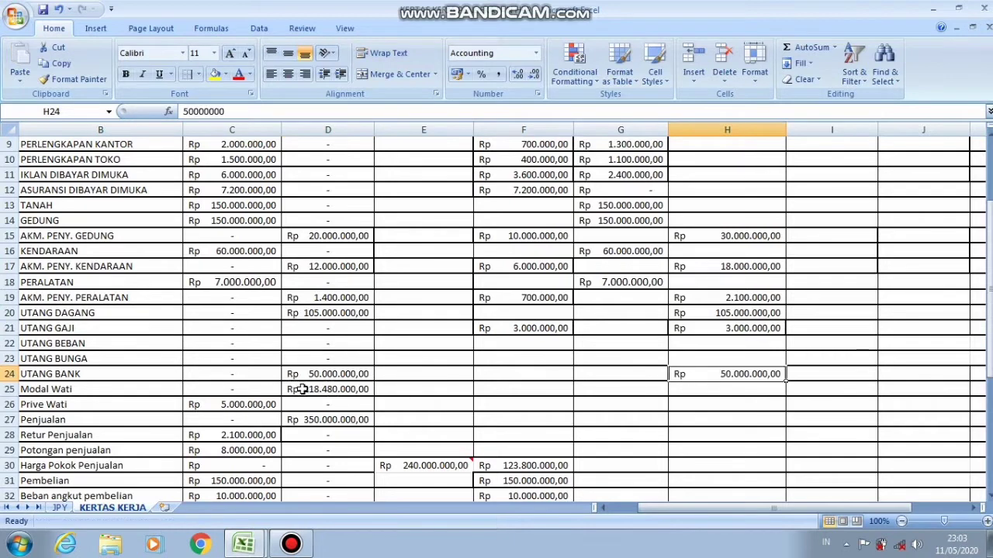
# Copy the owner's capital (Modal) credit balance from Neraca Saldo cell D25 into NSSD credit cell H25
pyautogui.click(307, 389)
pyautogui.hotkey('ctrl', 'c')
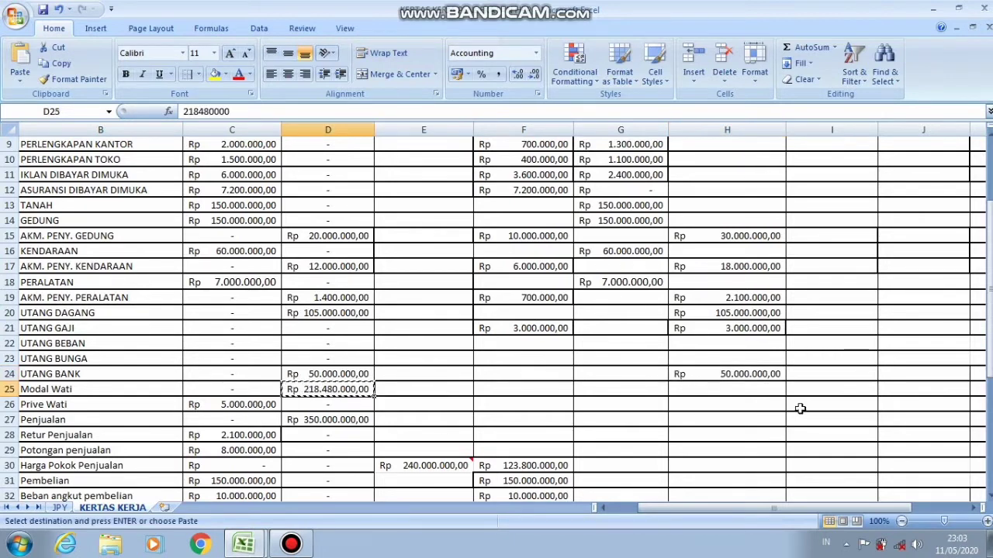
pyautogui.click(772, 388)
pyautogui.press('Return')
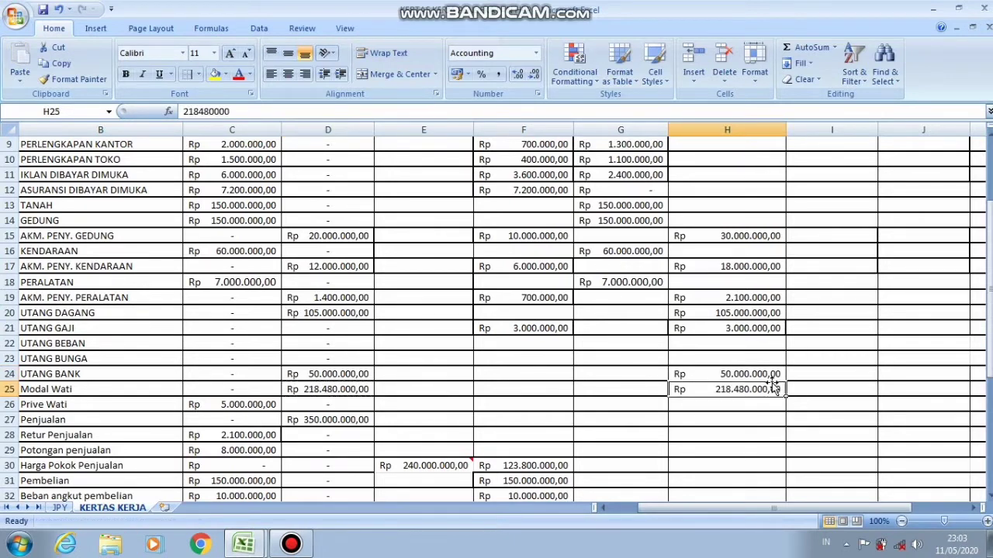
# Copy the owner's drawings (Prive) debit balance from Neraca Saldo cell C26 into NSSD debit cell G26
pyautogui.moveTo(989, 309); pyautogui.dragTo(988, 395)
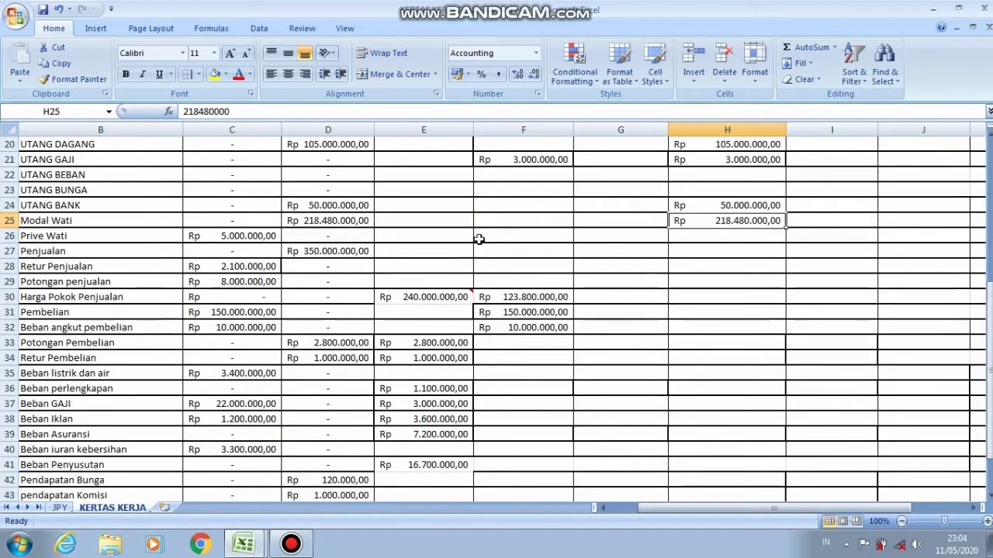
pyautogui.click(256, 236)
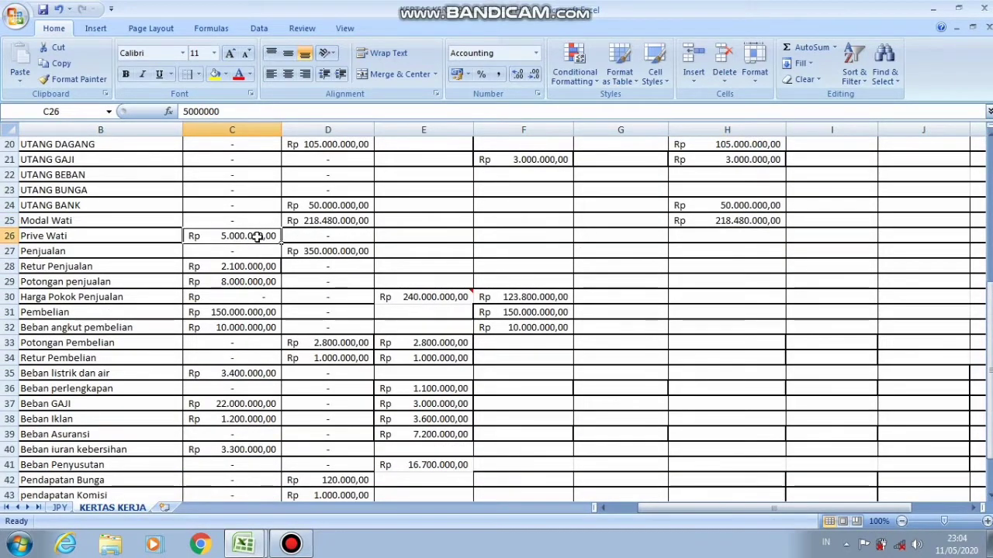
pyautogui.hotkey('ctrl', 'c')
pyautogui.click(629, 240)
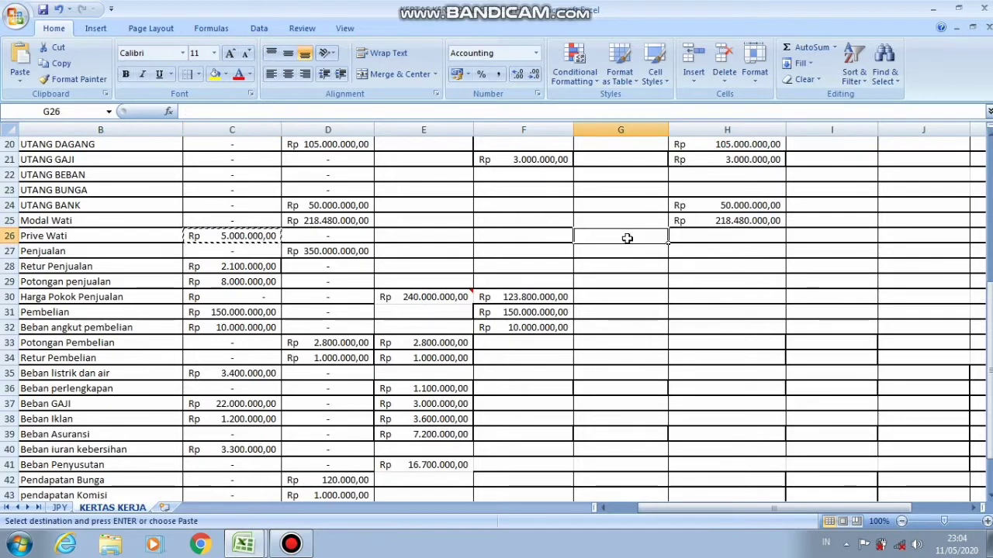
pyautogui.press('Return')
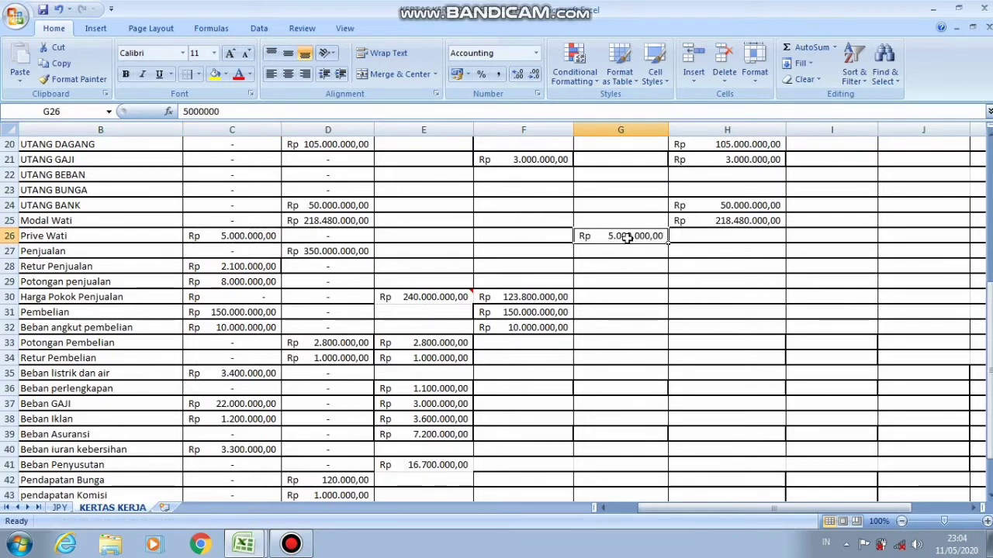
pyautogui.click(364, 252)
pyautogui.keyDown('ctrl'); pyautogui.click(364, 251); pyautogui.keyUp('ctrl')
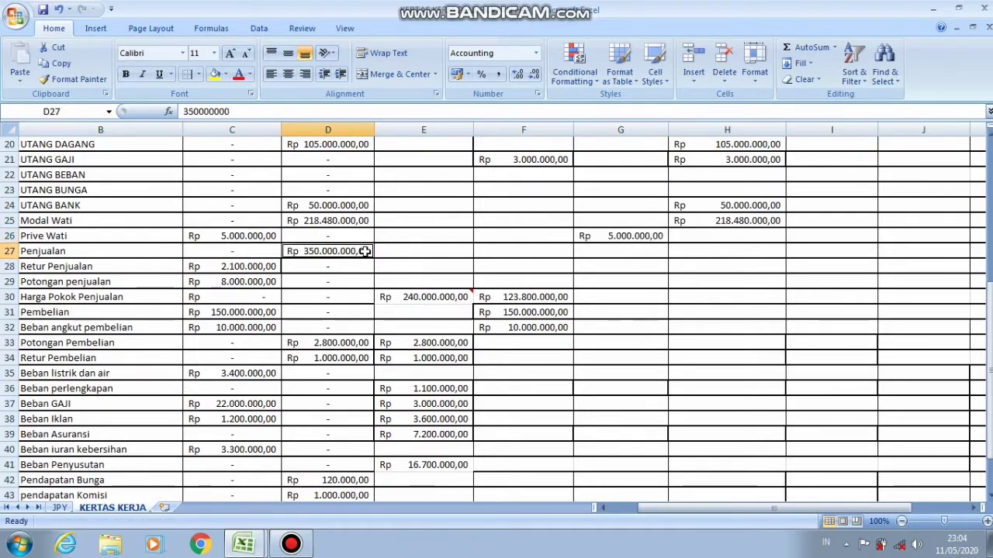
pyautogui.hotkey('ctrl', 'c')
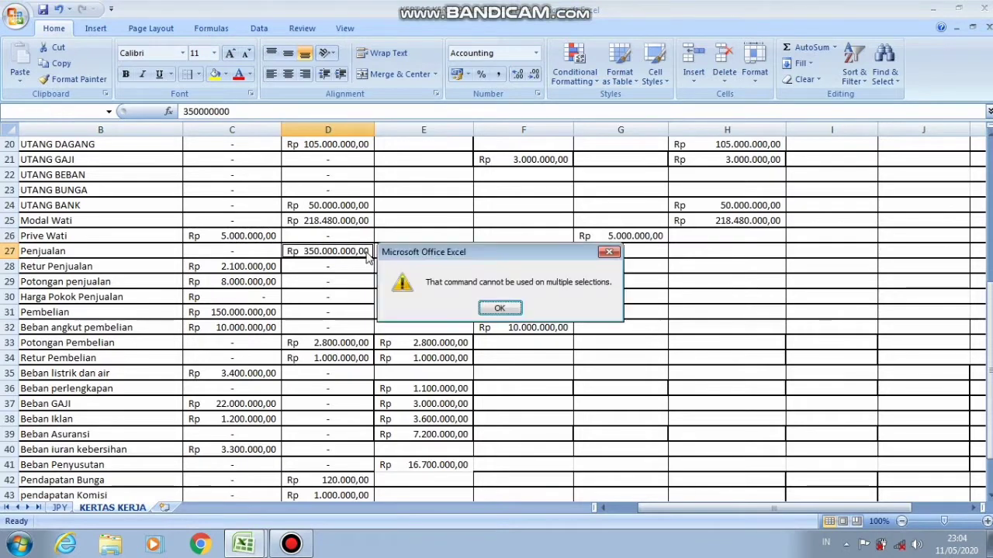
pyautogui.click(608, 252)
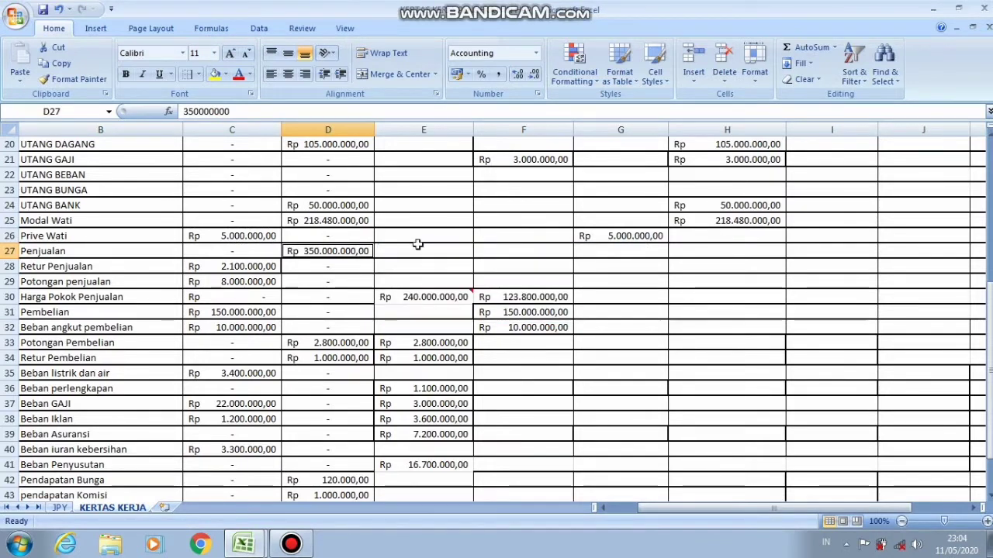
# Copy the Penjualan credit balance from Neraca Saldo cell D27 into NSSD credit cell H27
pyautogui.click(333, 253)
pyautogui.hotkey('ctrl', 'c')
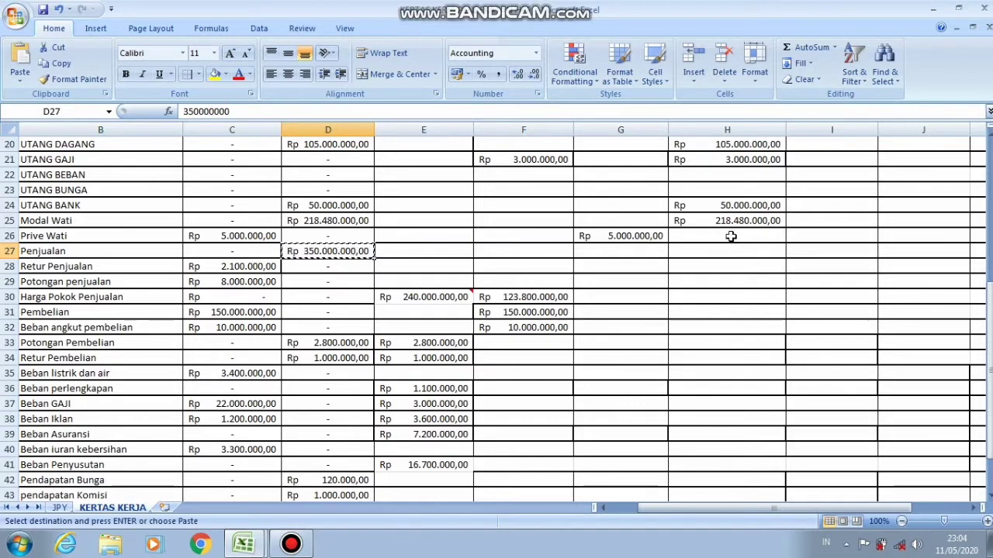
pyautogui.click(727, 251)
pyautogui.press('Return')
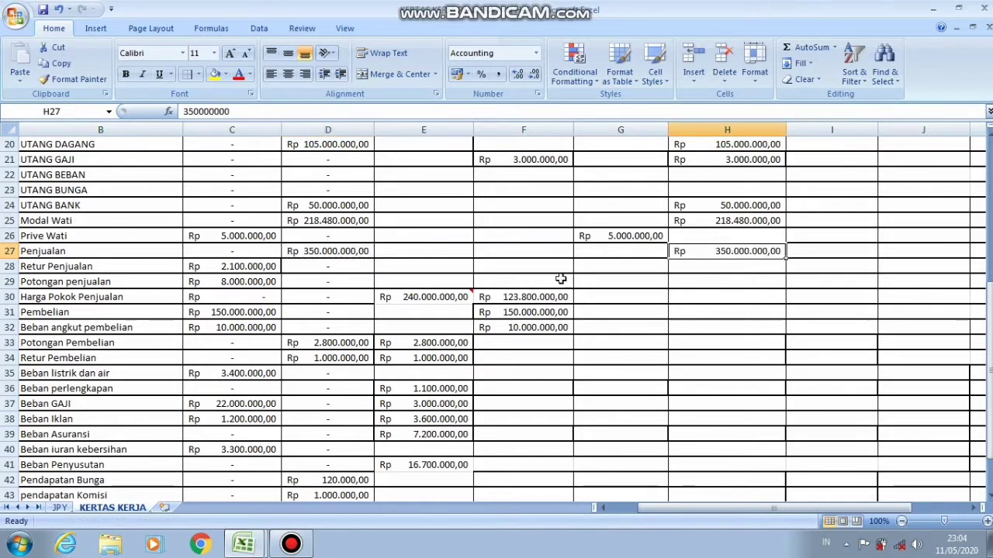
# Copy the Retur Penjualan debit balance from Neraca Saldo cell C28 into NSSD debit cell G28
pyautogui.click(269, 266)
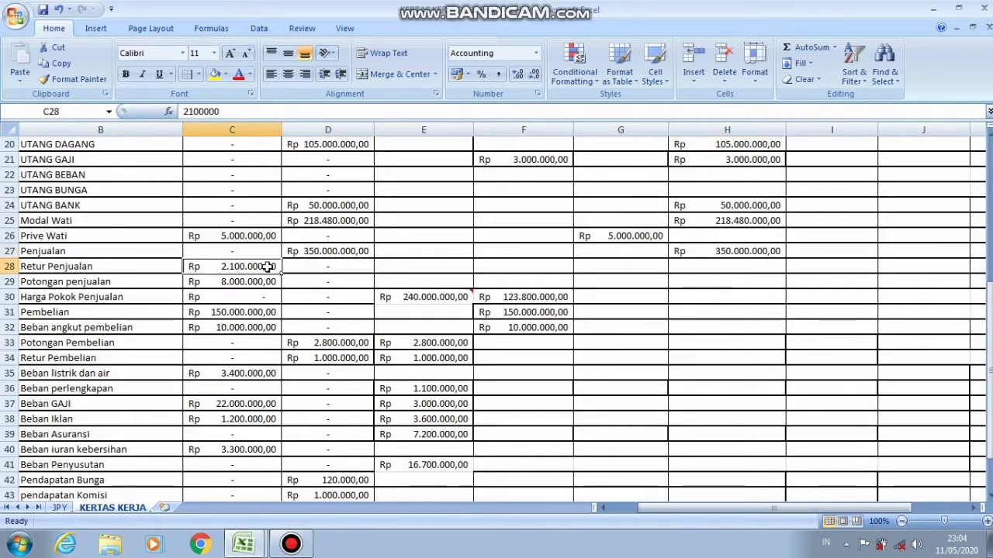
pyautogui.hotkey('ctrl', 'c')
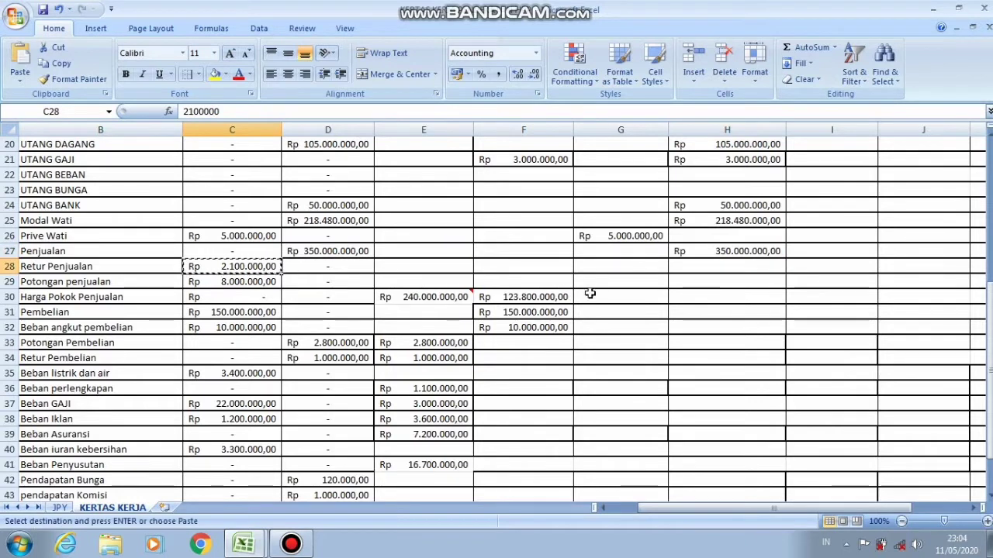
pyautogui.click(608, 266)
pyautogui.press('Return')
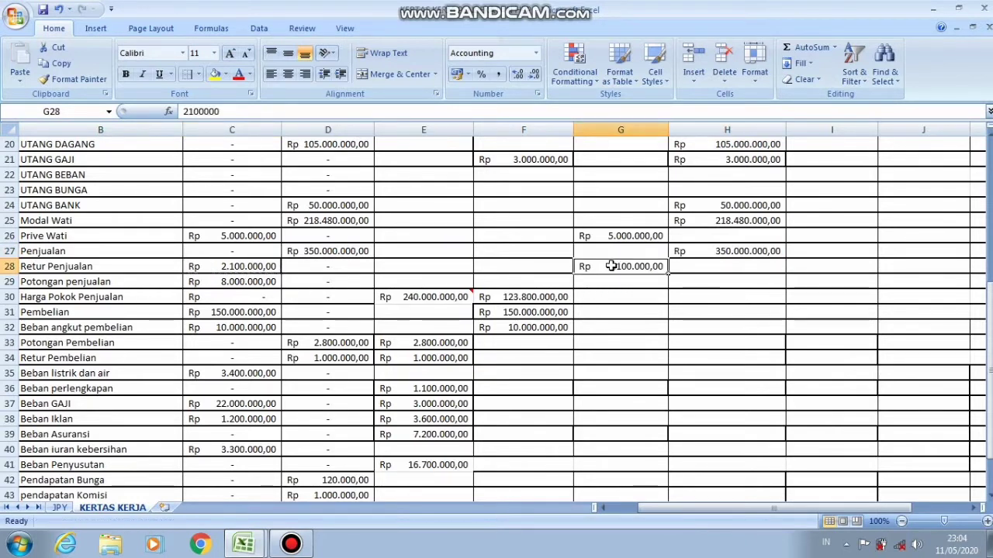
# Copy the Potongan penjualan debit balance from Neraca Saldo cell C29 into NSSD debit cell G29
pyautogui.click(260, 280)
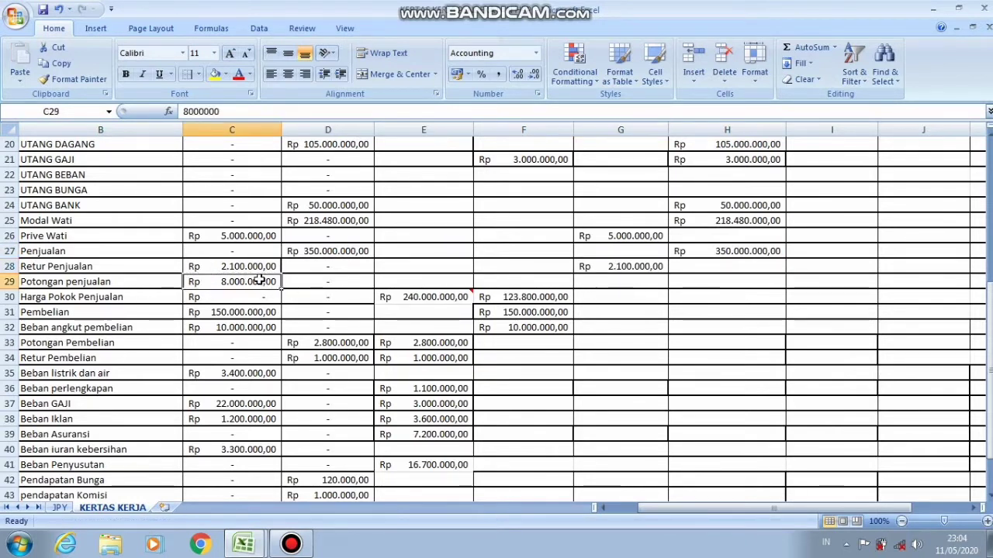
pyautogui.hotkey('ctrl', 'c')
pyautogui.click(640, 284)
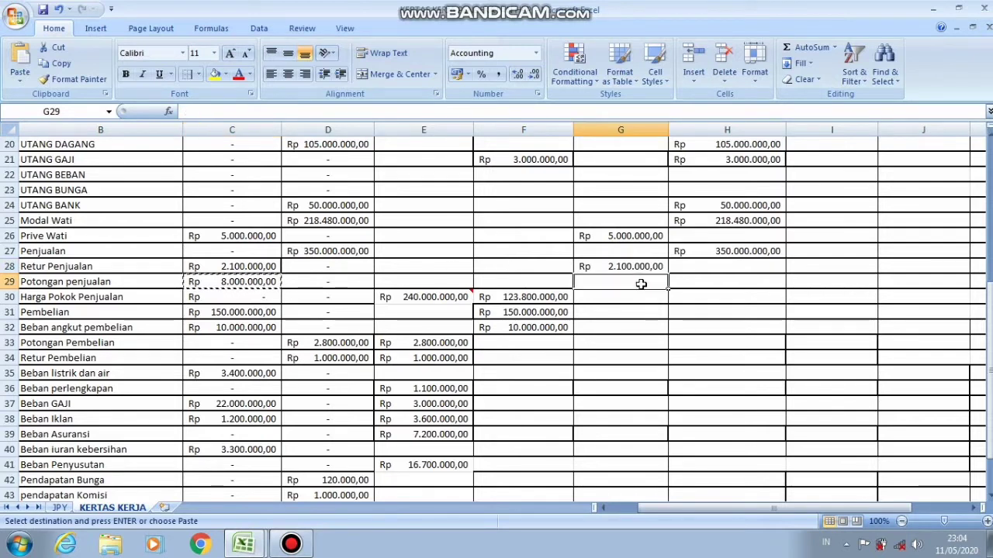
pyautogui.press('Return')
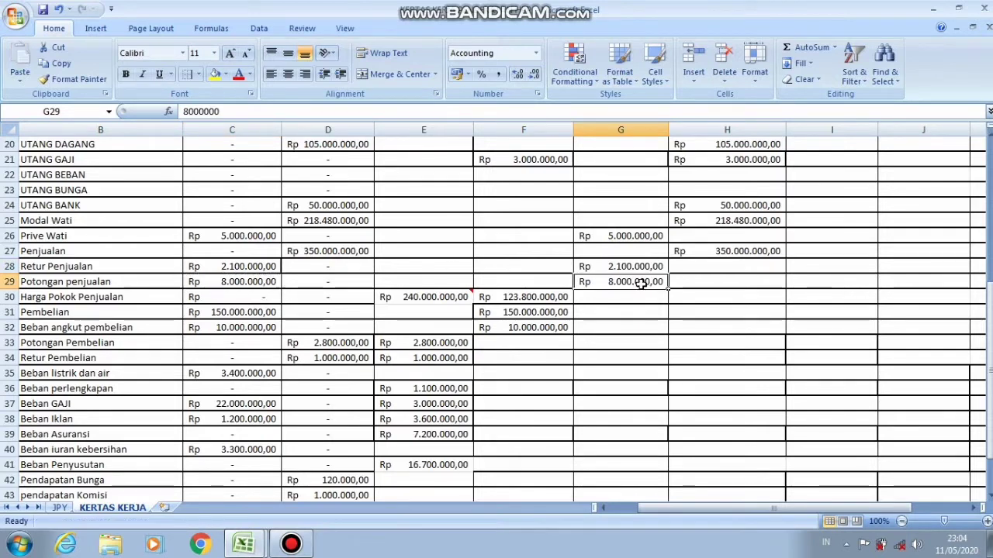
pyautogui.click(430, 298)
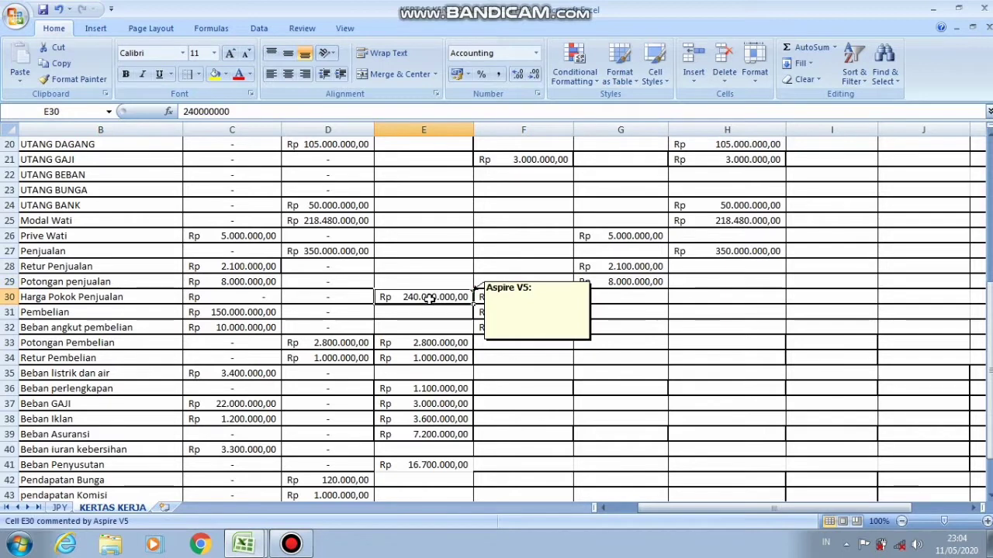
pyautogui.hotkey('ctrl', 'c')
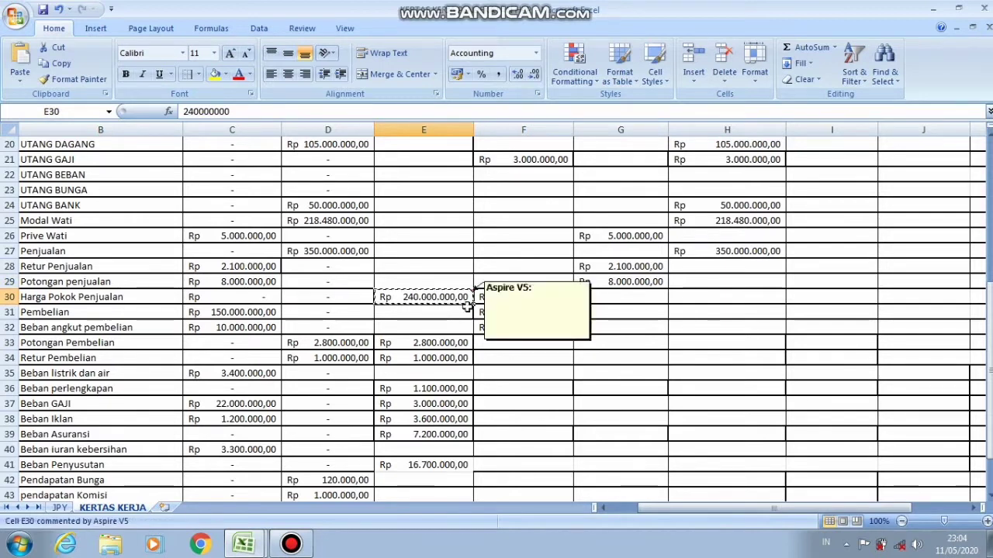
pyautogui.click(639, 296)
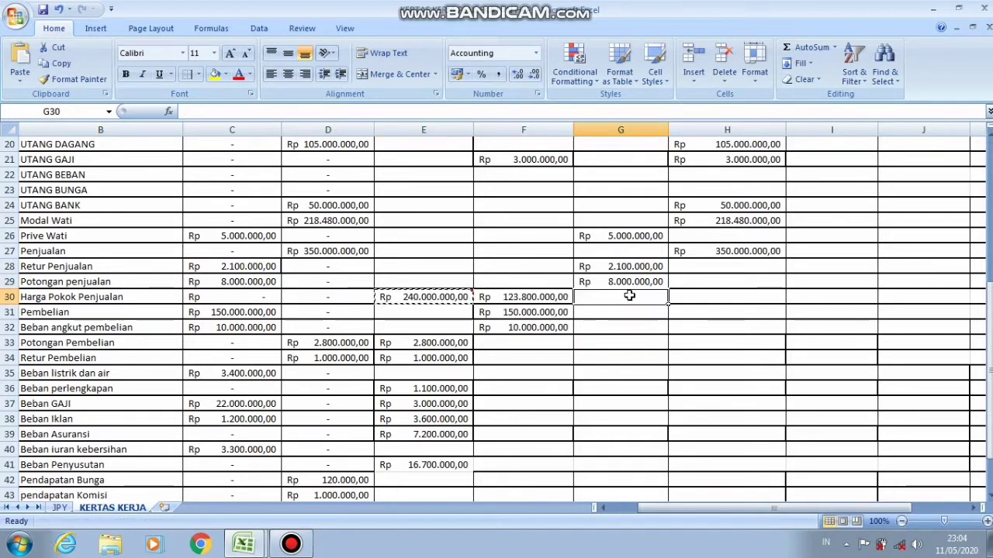
# Compute the Harga Pokok Penjualan balance in NSSD debit cell G30 with the formula =E30-F30
pyautogui.doubleClick(629, 295)
pyautogui.write('=')
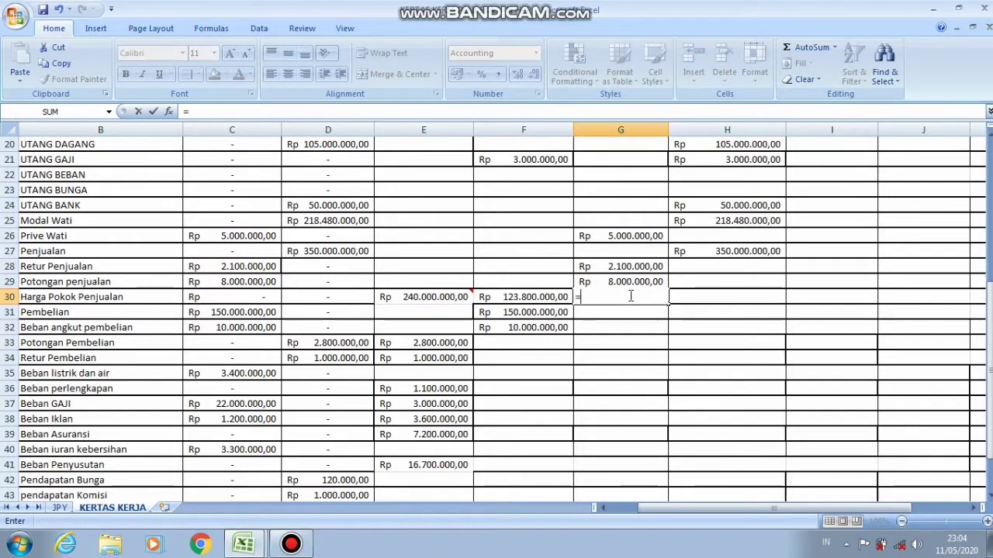
pyautogui.click(451, 298)
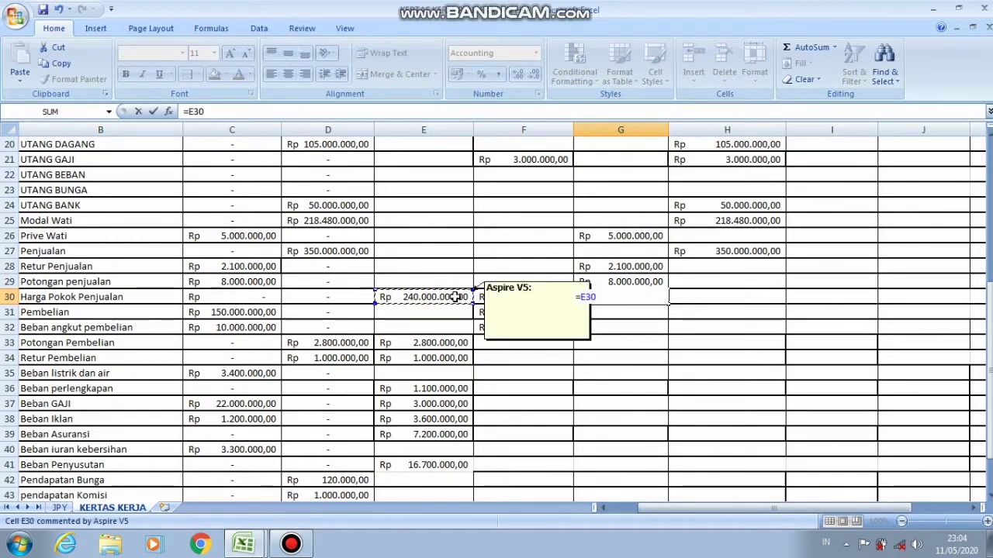
pyautogui.write('-')
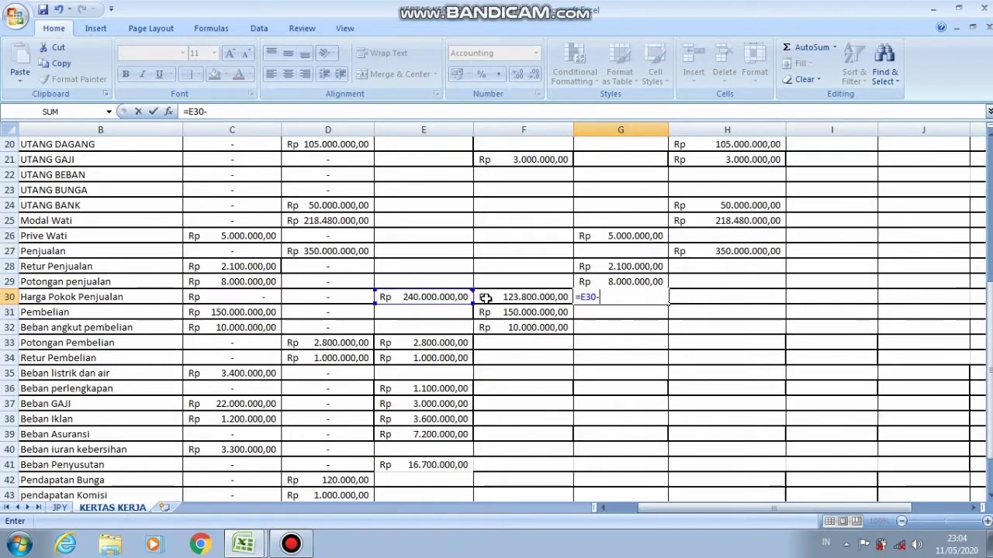
pyautogui.click(487, 299)
pyautogui.press('Return')
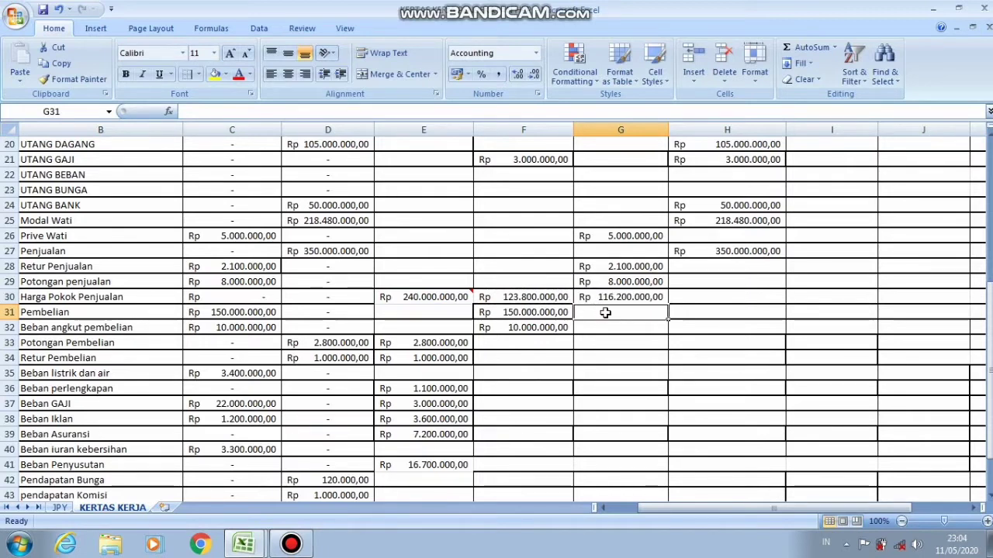
# Compute the Pembelian balance in NSSD debit cell G31 with the formula =C31-F31
pyautogui.write('=')
pyautogui.click(224, 310)
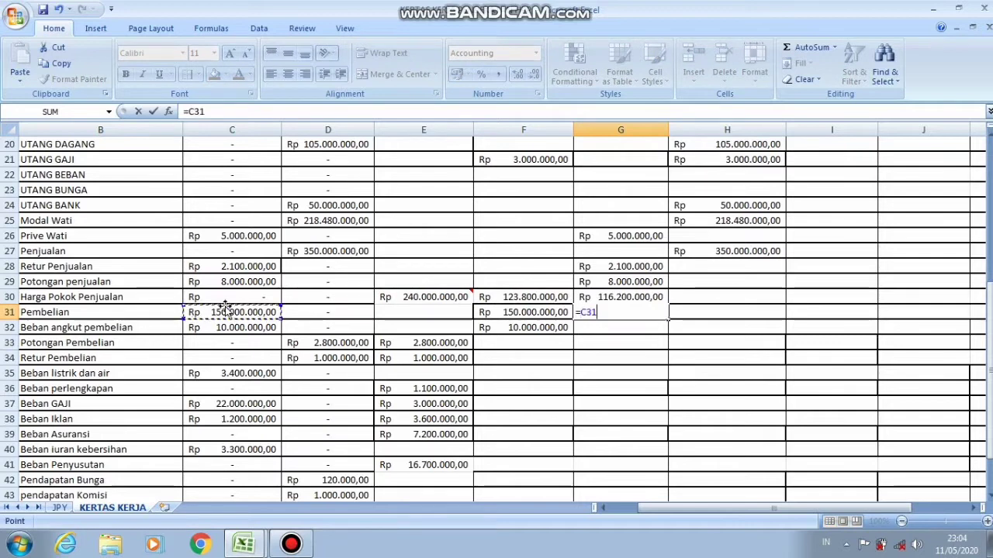
pyautogui.write('-')
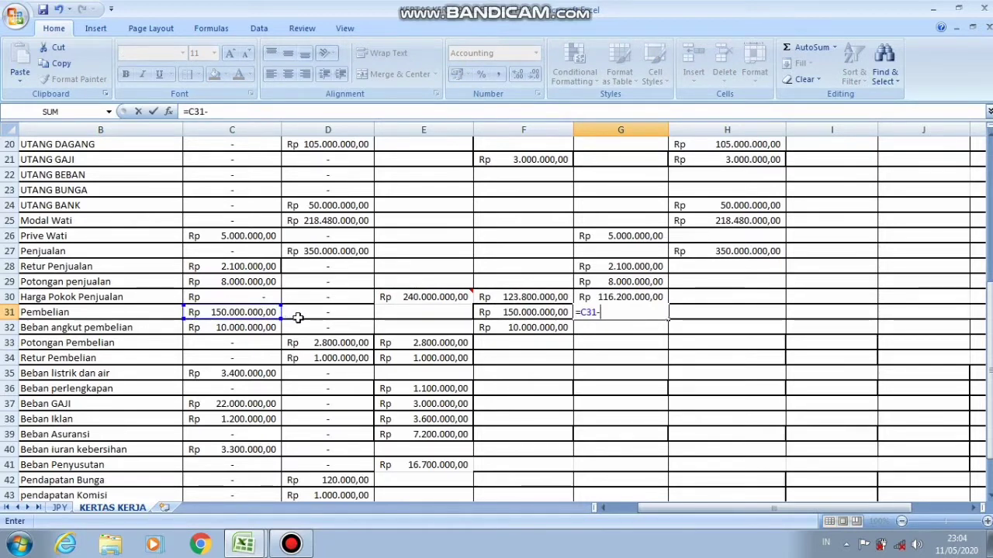
pyautogui.click(493, 312)
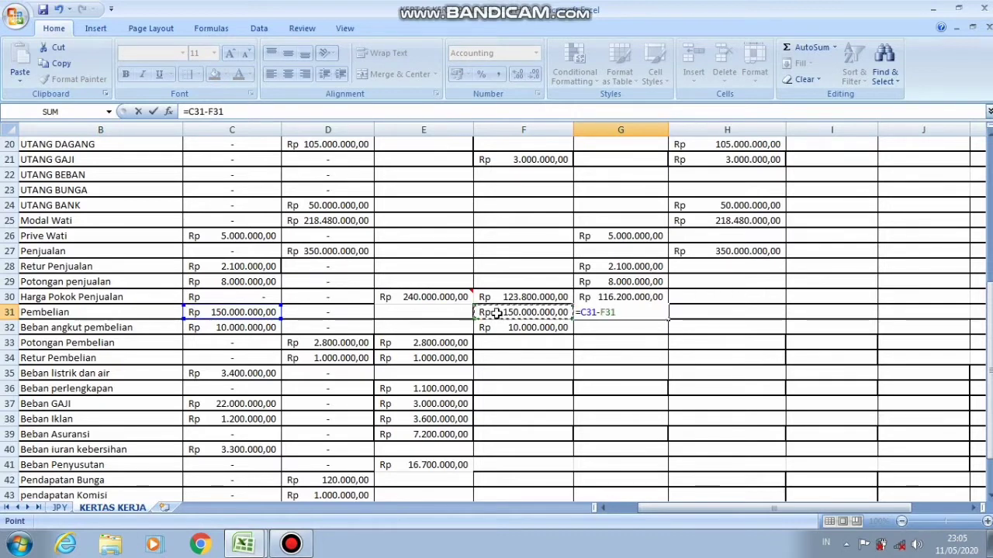
pyautogui.press('Return')
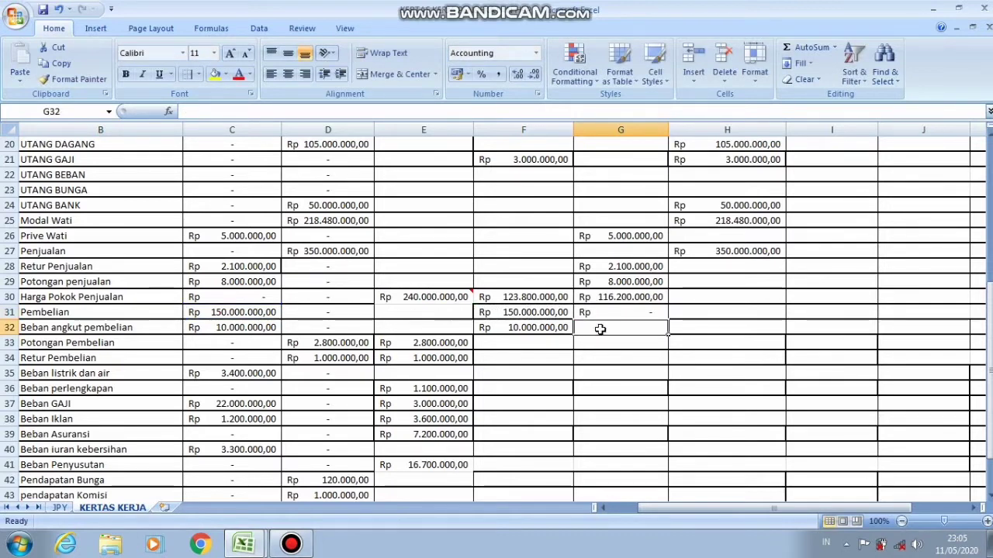
# Compute the Beban angkut pembelian balance in NSSD debit cell G32 with the formula =C32-F32
pyautogui.write('=')
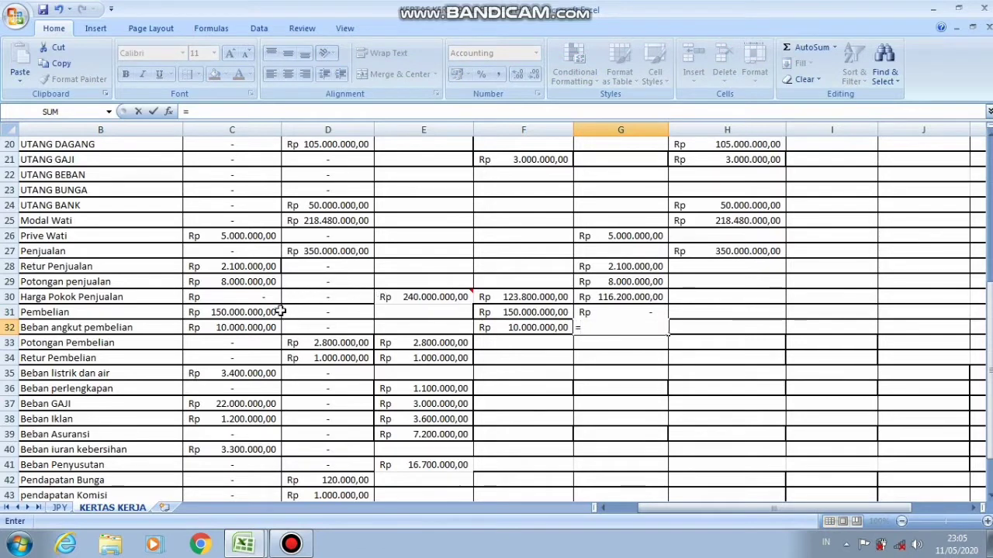
pyautogui.click(267, 327)
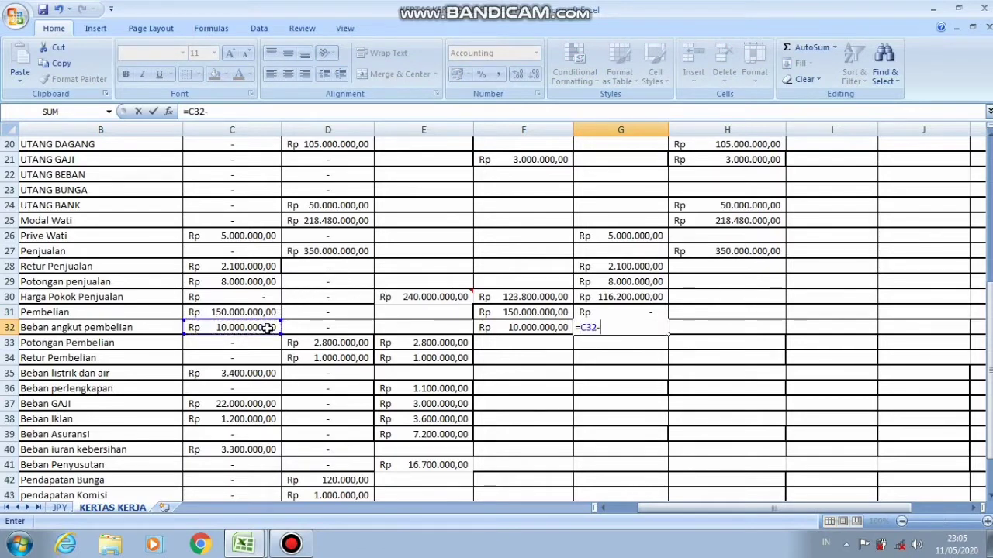
pyautogui.write('-')
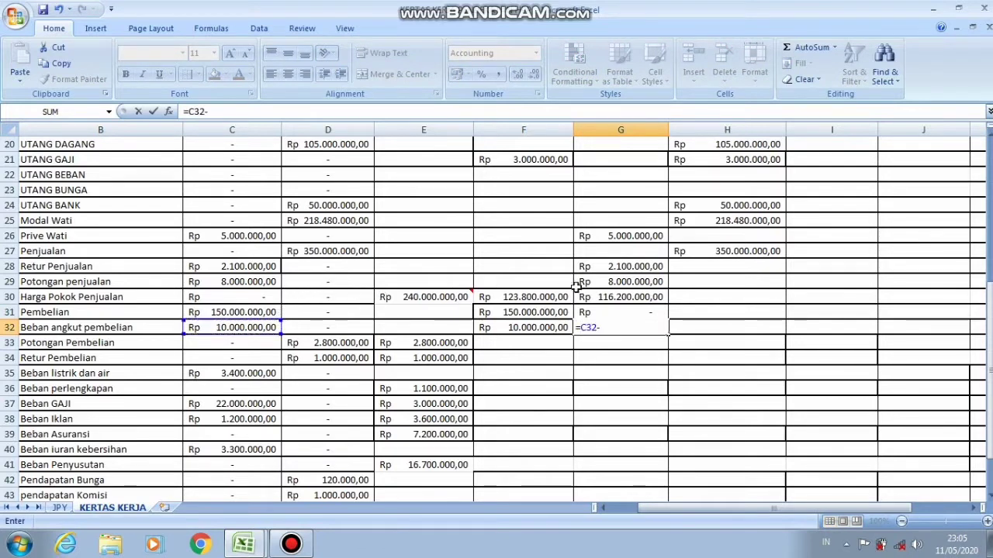
pyautogui.click(540, 327)
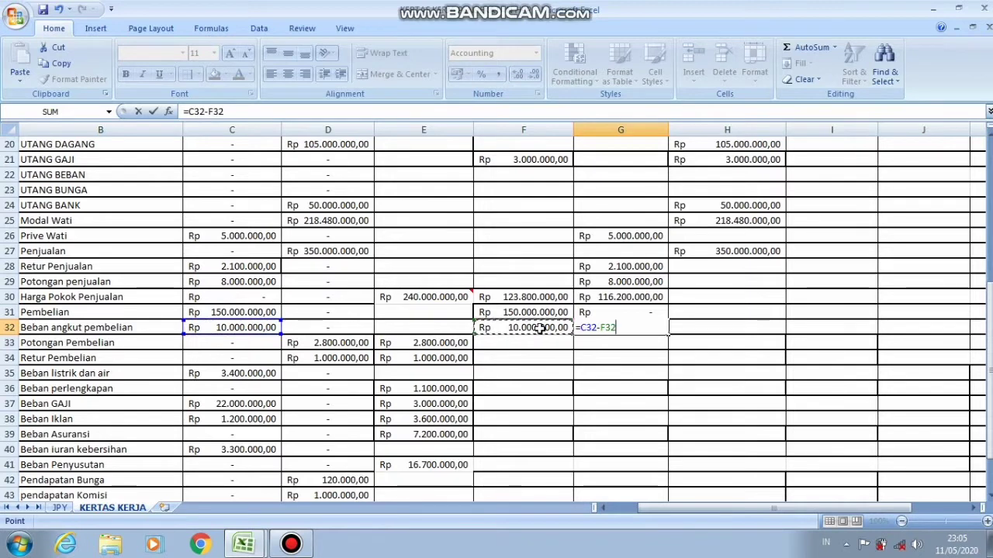
pyautogui.press('Return')
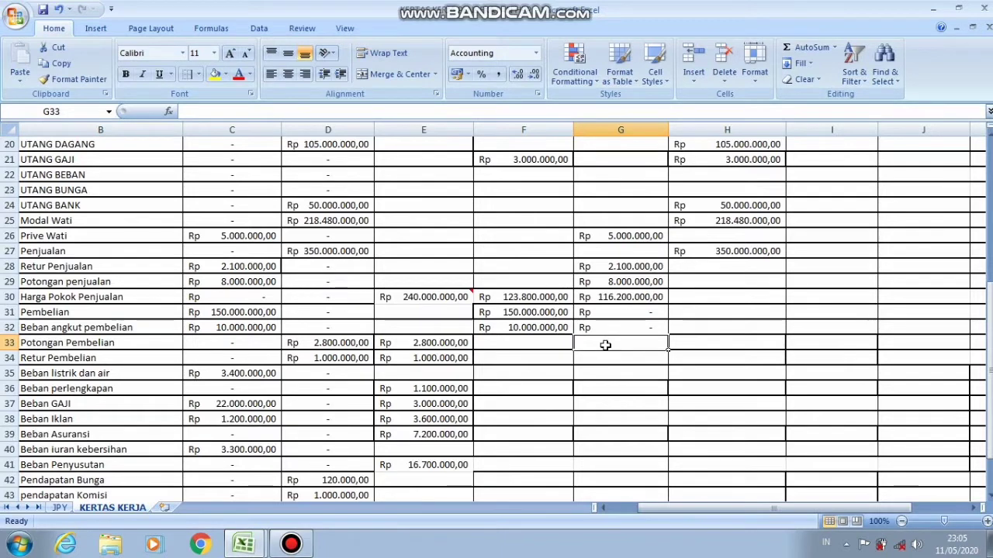
# Try to compute the Potongan Pembelian balance with the formula =D33-E33 in NSSD credit cell H34
pyautogui.moveTo(671, 351); pyautogui.dragTo(689, 342)
pyautogui.write('=')
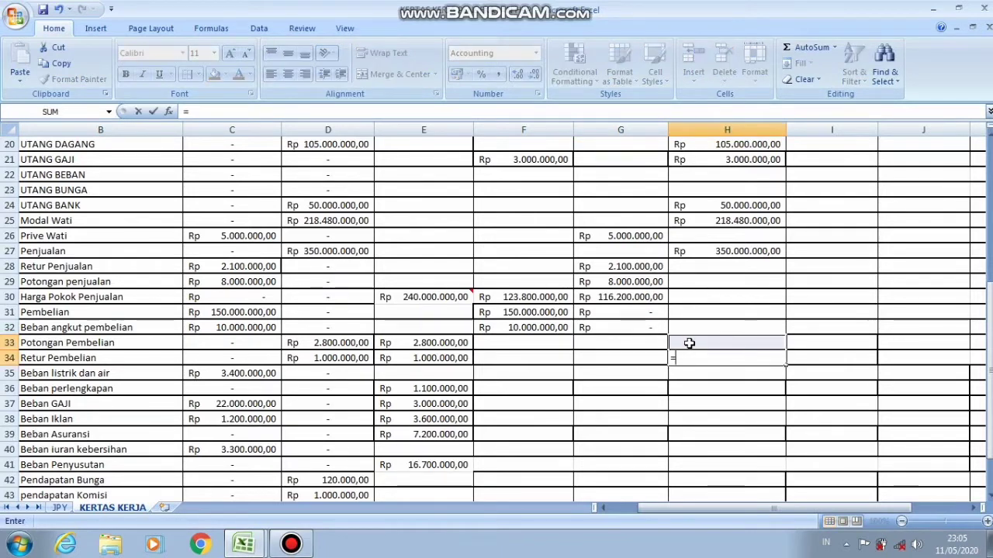
pyautogui.click(433, 342)
pyautogui.press('BackSpace')
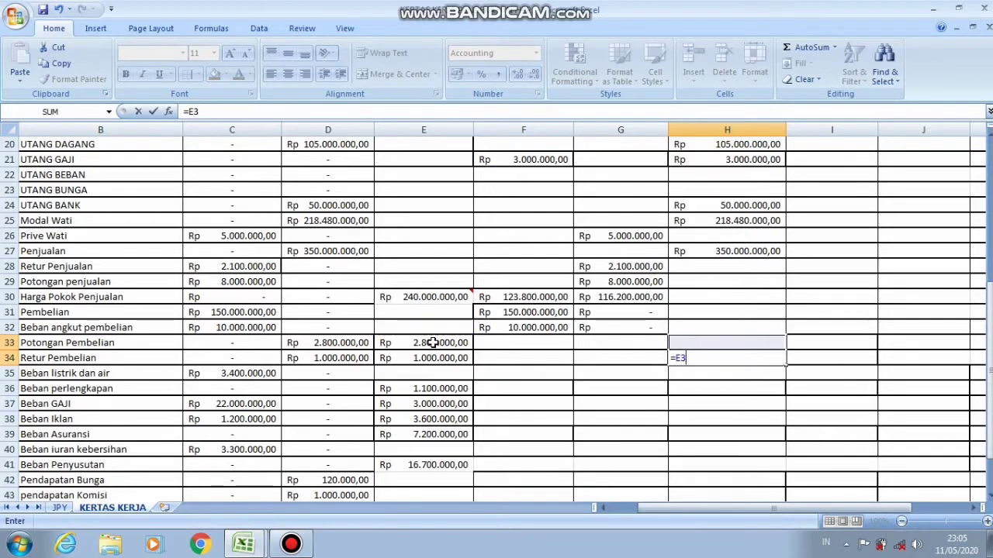
pyautogui.press('BackSpace')
pyautogui.press('BackSpace')
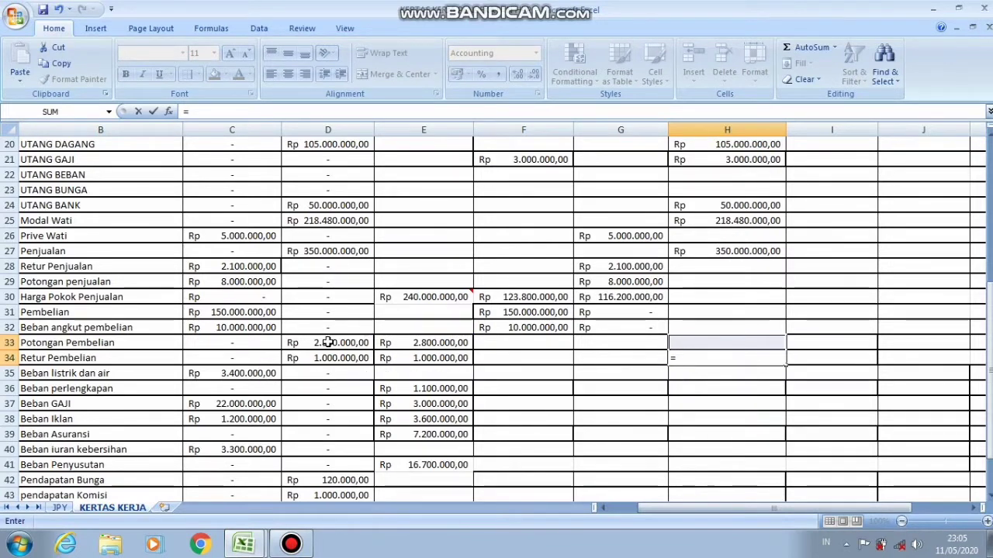
pyautogui.click(327, 342)
pyautogui.write('-')
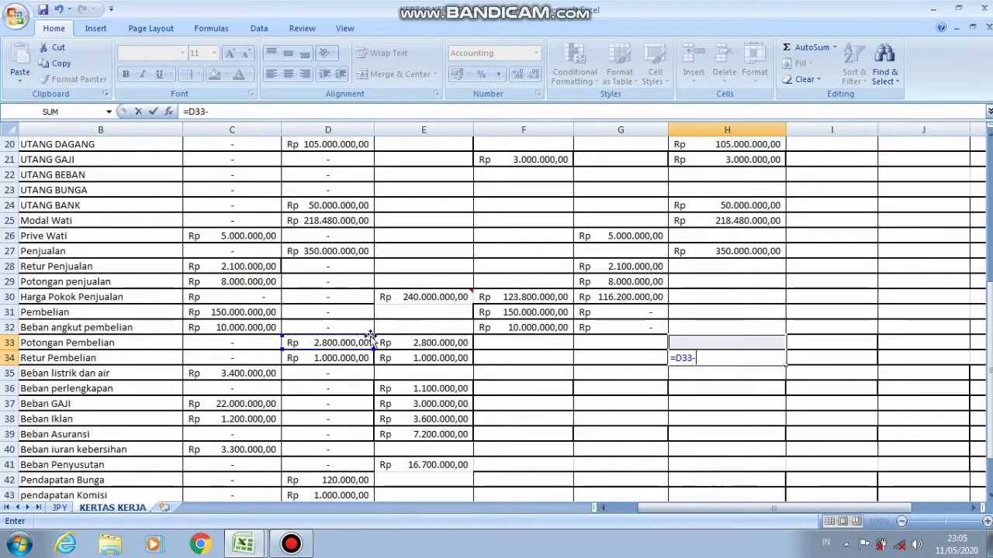
pyautogui.click(412, 342)
pyautogui.press('Return')
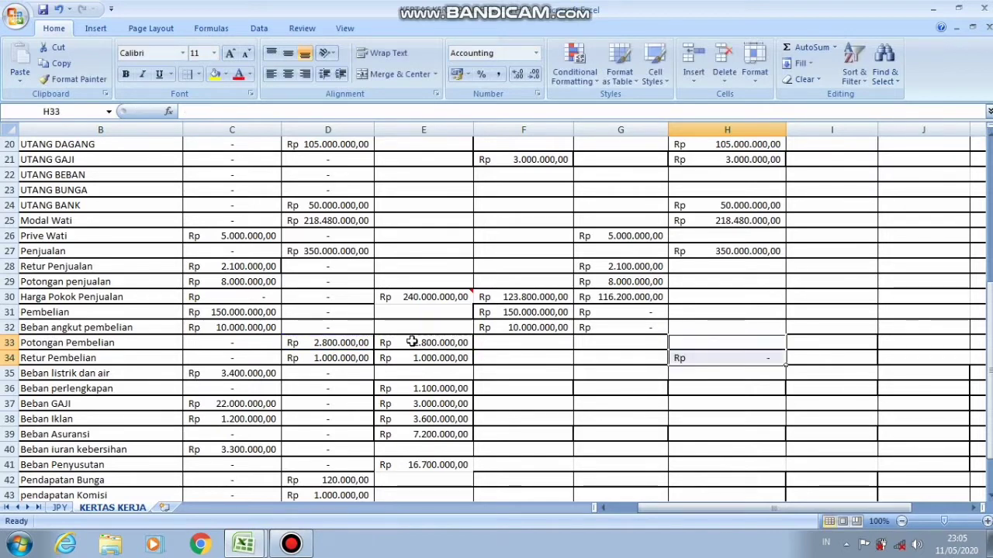
# Clear the misplaced Potongan Pembelian formula from NSSD credit cell H34
pyautogui.click(692, 340)
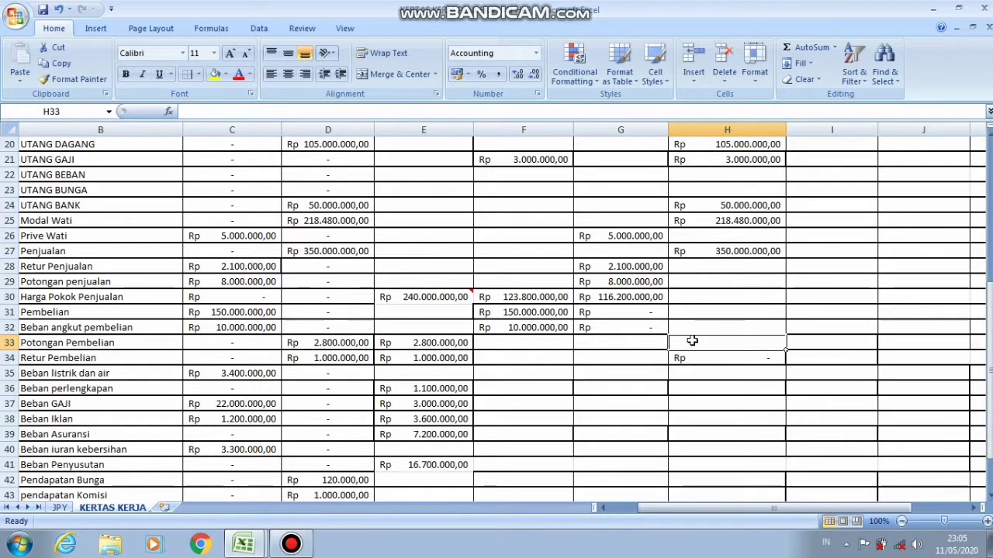
pyautogui.write('=')
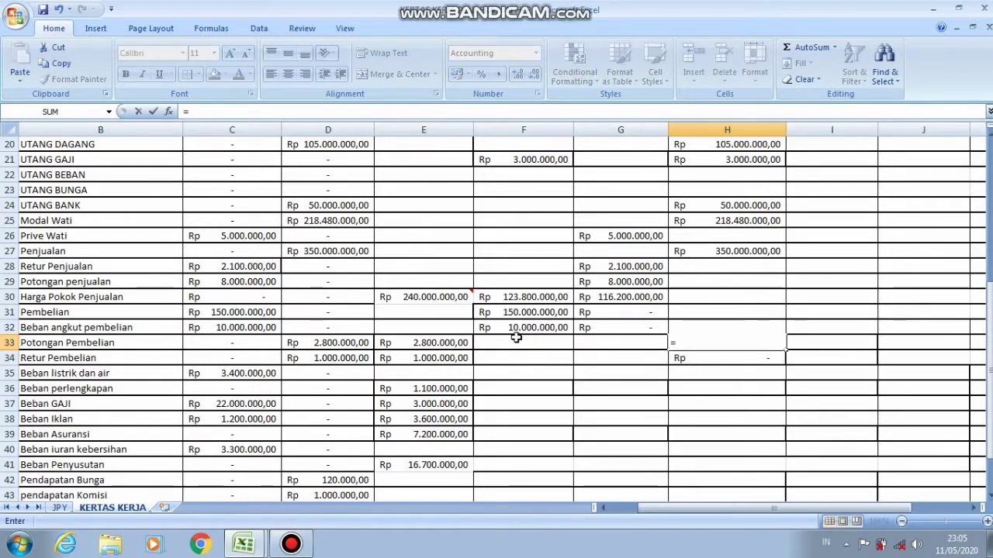
pyautogui.write('H58')
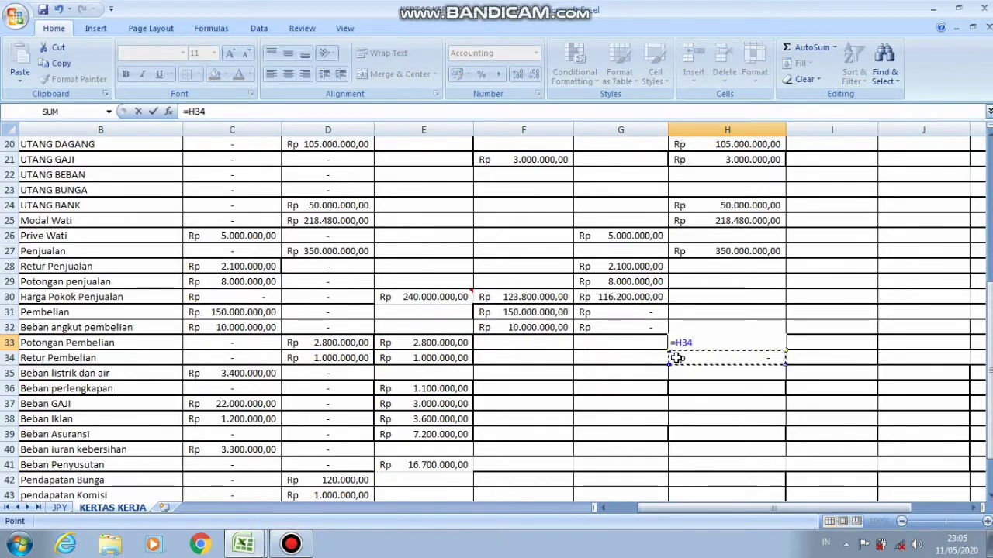
pyautogui.press('BackSpace')
pyautogui.press('BackSpace')
pyautogui.press('BackSpace')
pyautogui.press('BackSpace')
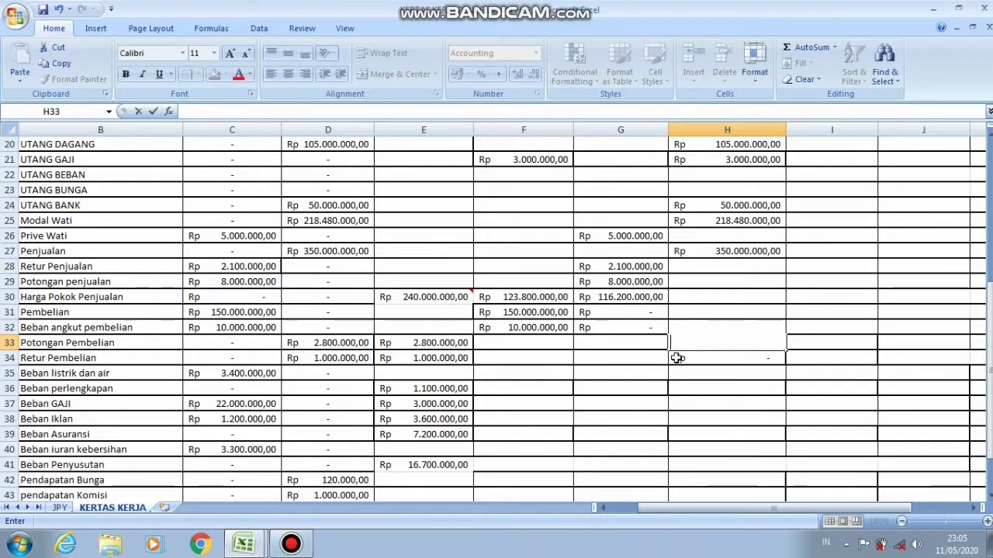
pyautogui.click(677, 359)
pyautogui.press('BackSpace')
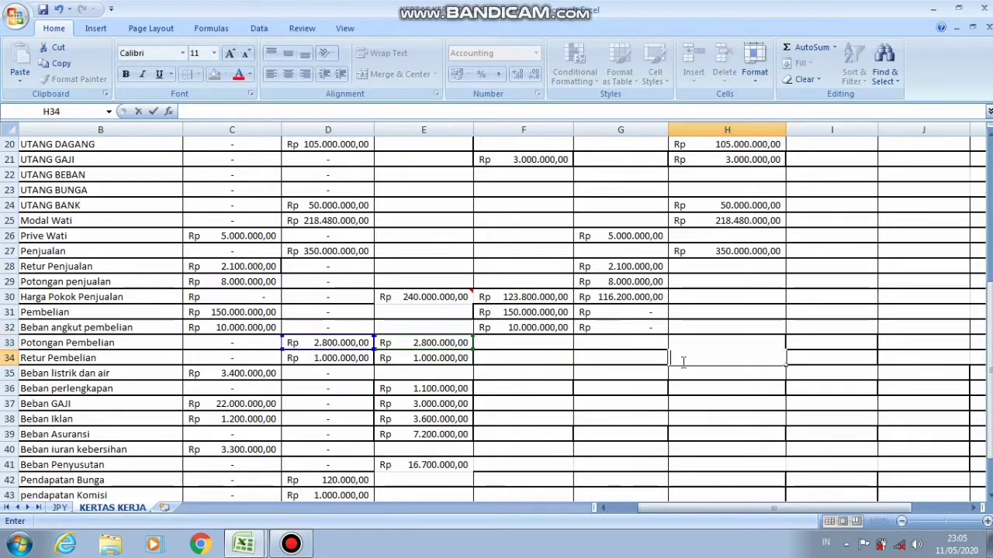
# Compute the Potongan Pembelian balance in NSSD credit cell H33 with the formula =D33-E33
pyautogui.click(683, 347)
pyautogui.write('=')
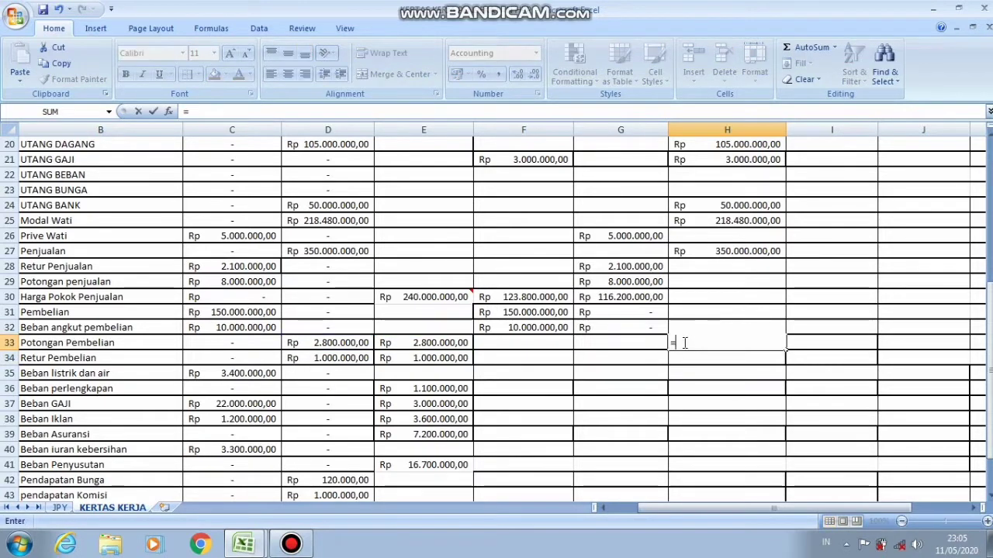
pyautogui.click(350, 343)
pyautogui.write('-')
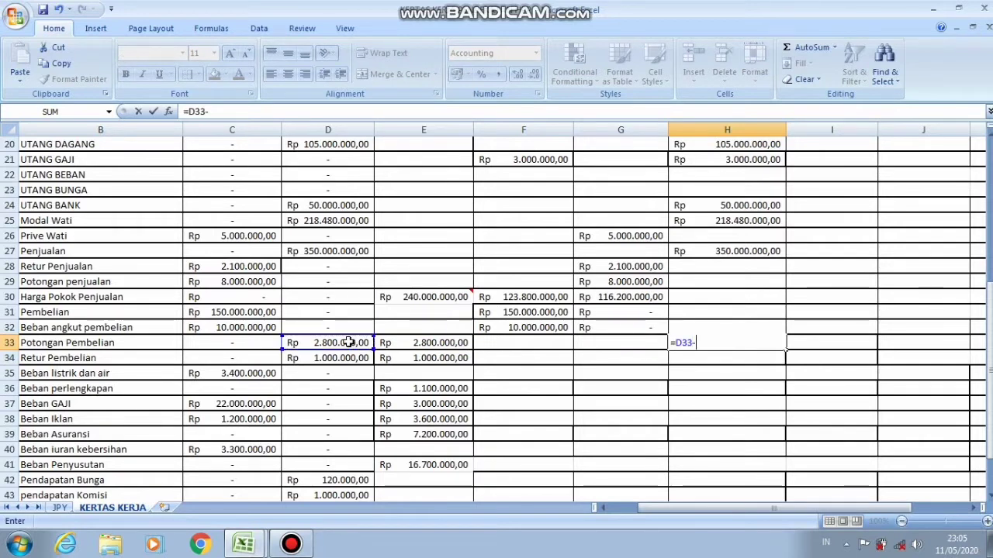
pyautogui.click(412, 344)
pyautogui.press('Return')
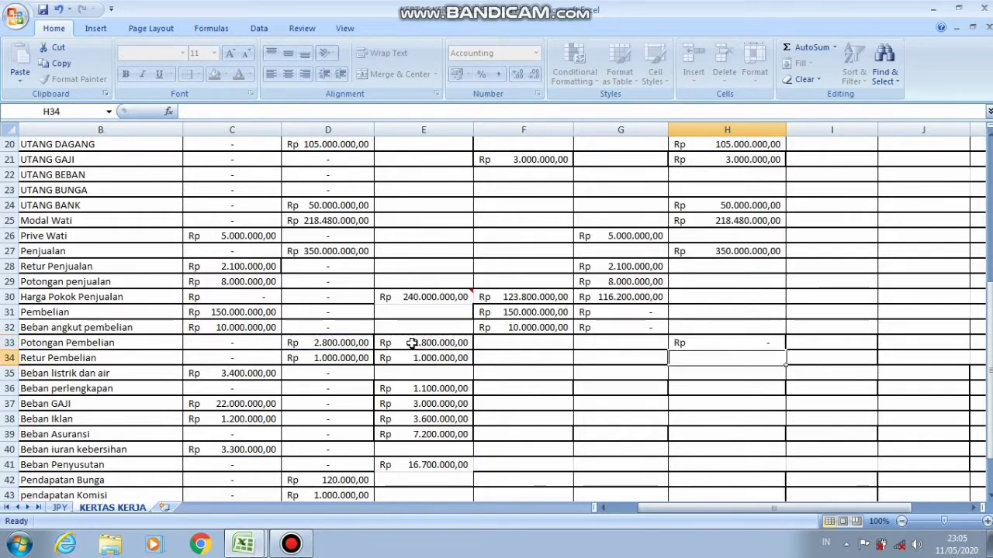
# Compute the Retur Pembelian balance in NSSD credit cell H34 with the formula =D34-E34
pyautogui.write('=')
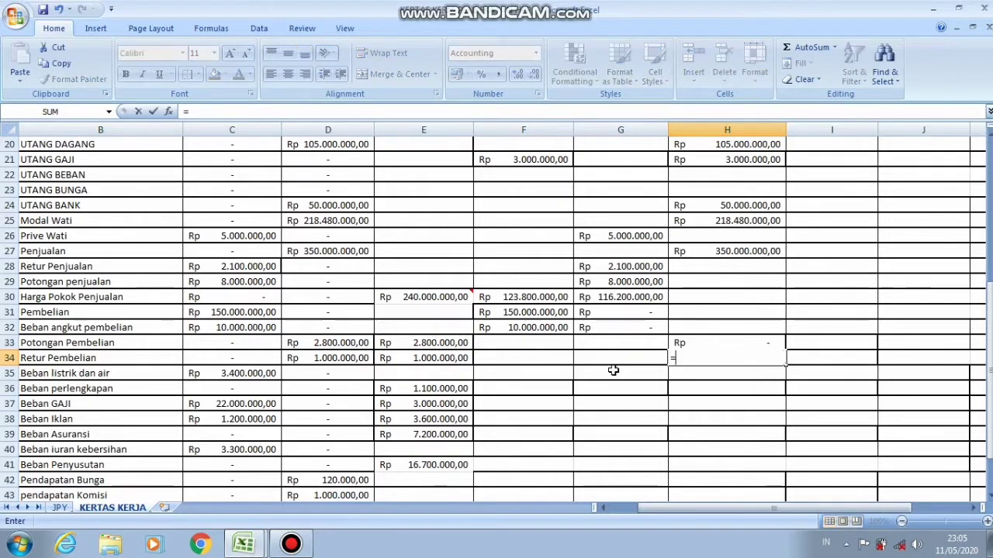
pyautogui.click(364, 358)
pyautogui.write('-')
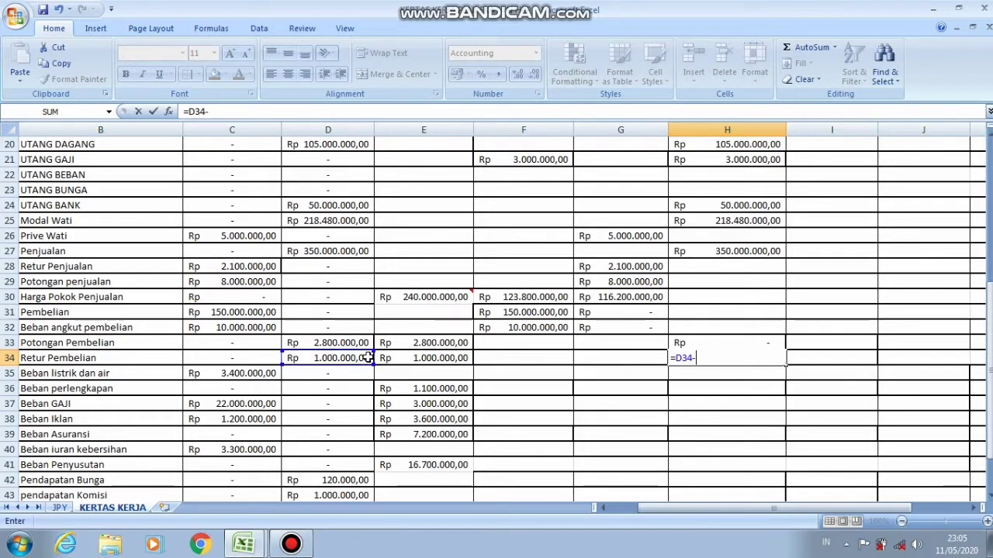
pyautogui.click(411, 353)
pyautogui.press('Return')
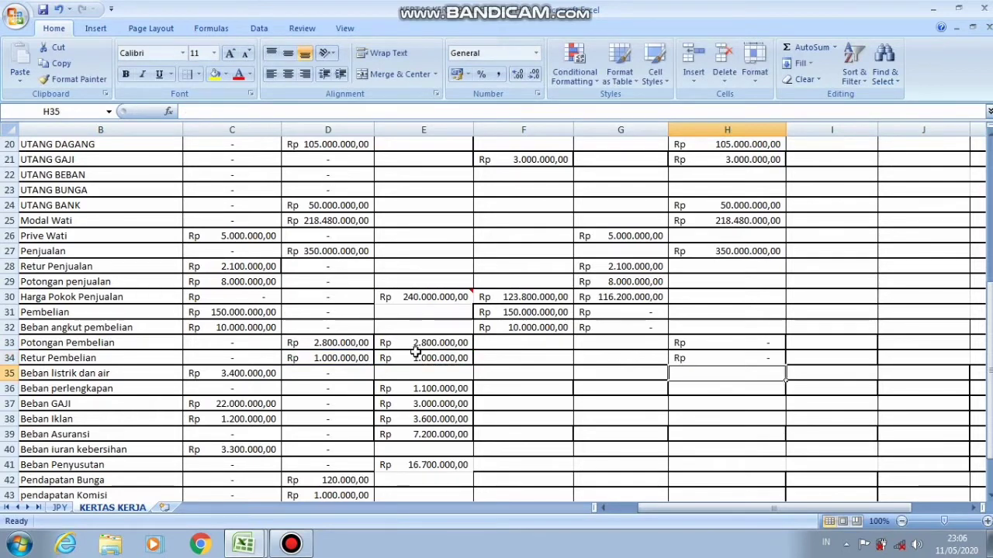
# Copy the Beban listrik dan air debit balance from Neraca Saldo cell C35 into NSSD debit cell G35
pyautogui.click(246, 373)
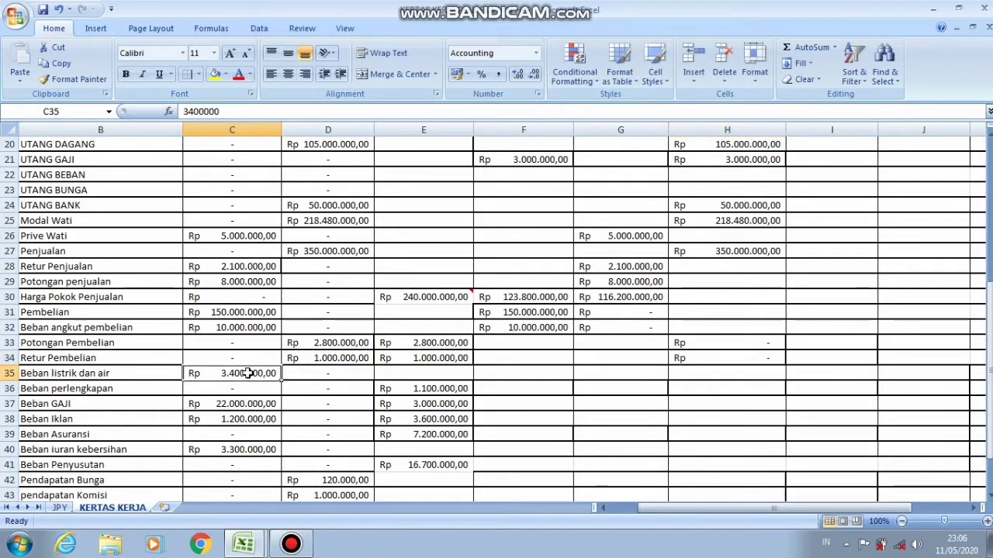
pyautogui.hotkey('ctrl', 'c')
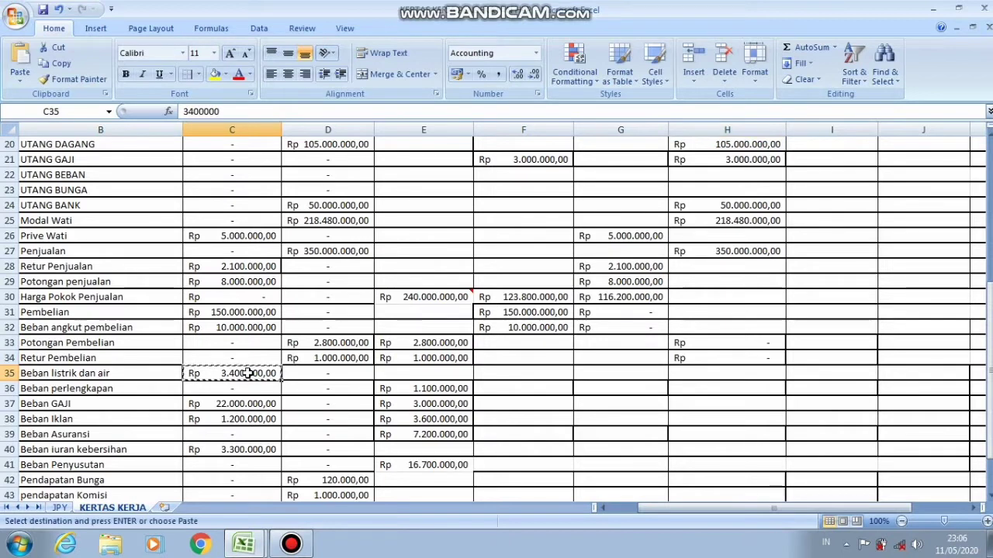
pyautogui.click(624, 373)
pyautogui.press('Return')
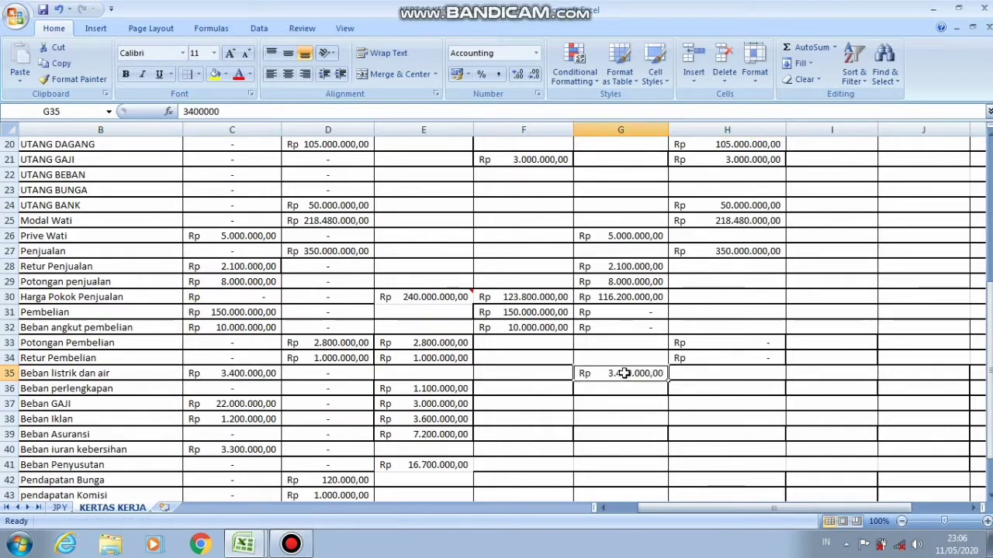
# Copy the Beban perlengkapan adjusting debit amount from cell E36 into NSSD debit cell G36
pyautogui.click(459, 388)
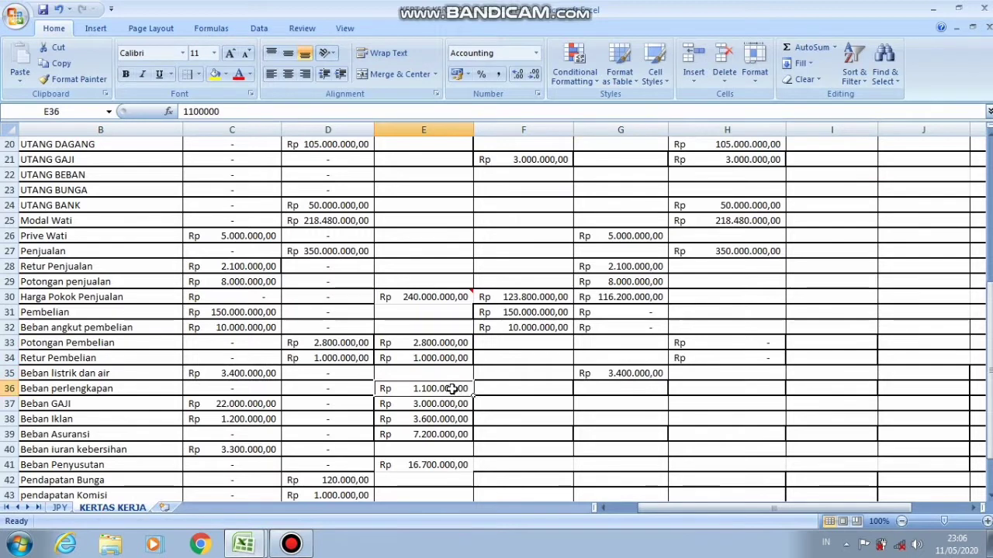
pyautogui.hotkey('ctrl', 'c')
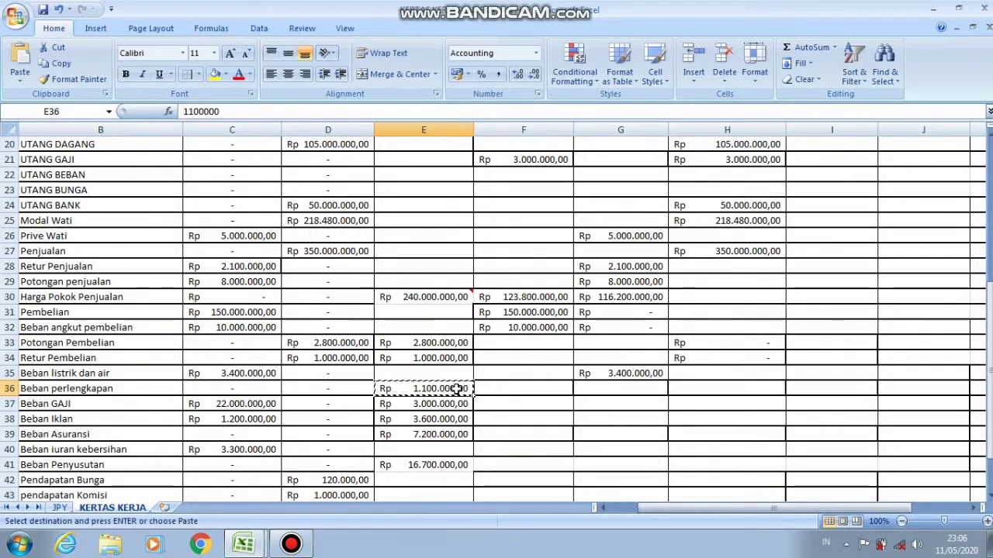
pyautogui.click(592, 391)
pyautogui.press('Return')
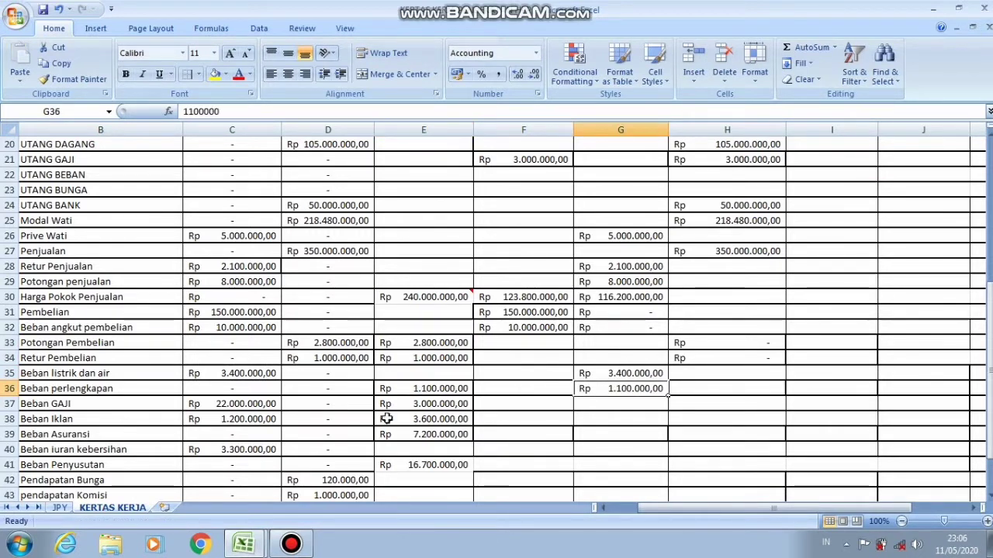
# Compute the Beban GAJI balance in NSSD debit cell G37 with the formula =C37+E37
pyautogui.click(597, 404)
pyautogui.write('=')
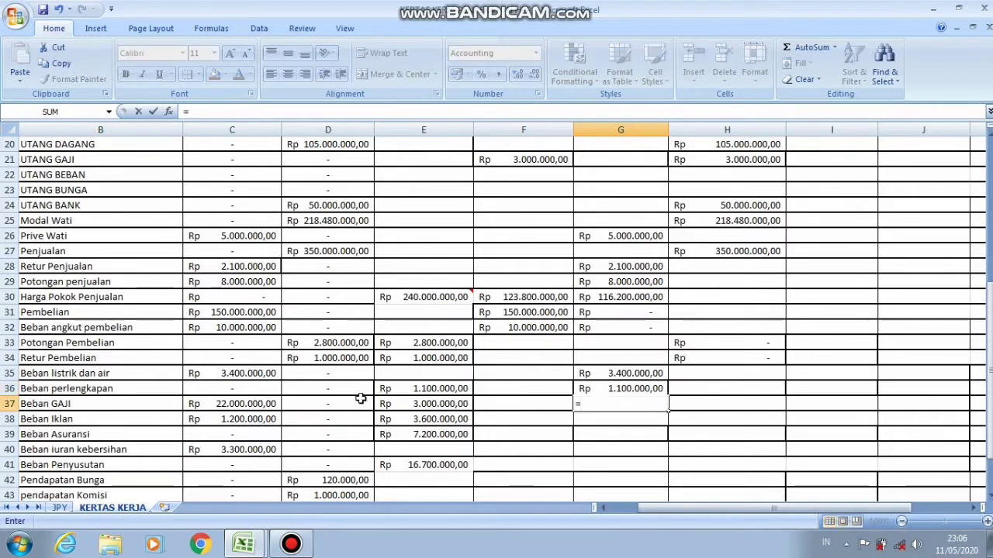
pyautogui.click(266, 403)
pyautogui.write('+')
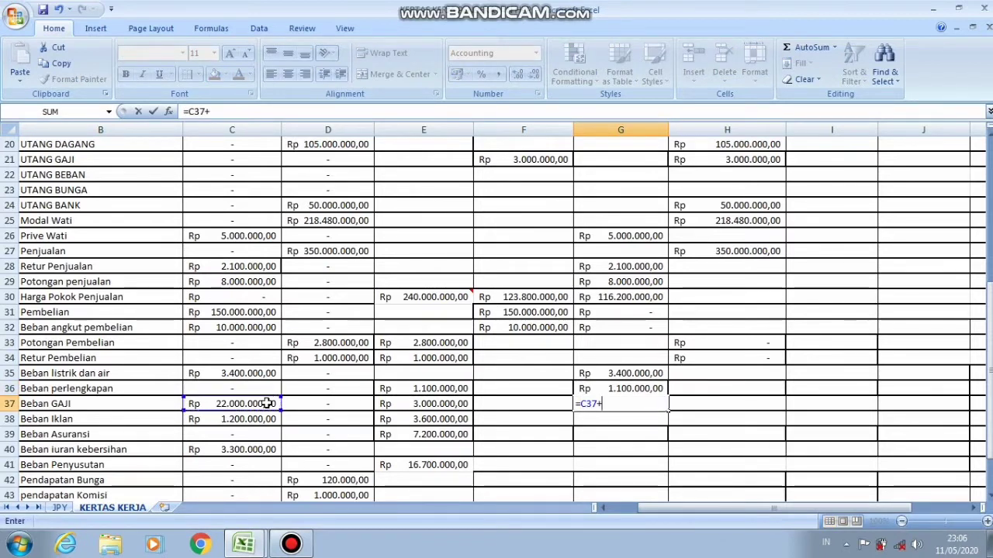
pyautogui.click(391, 404)
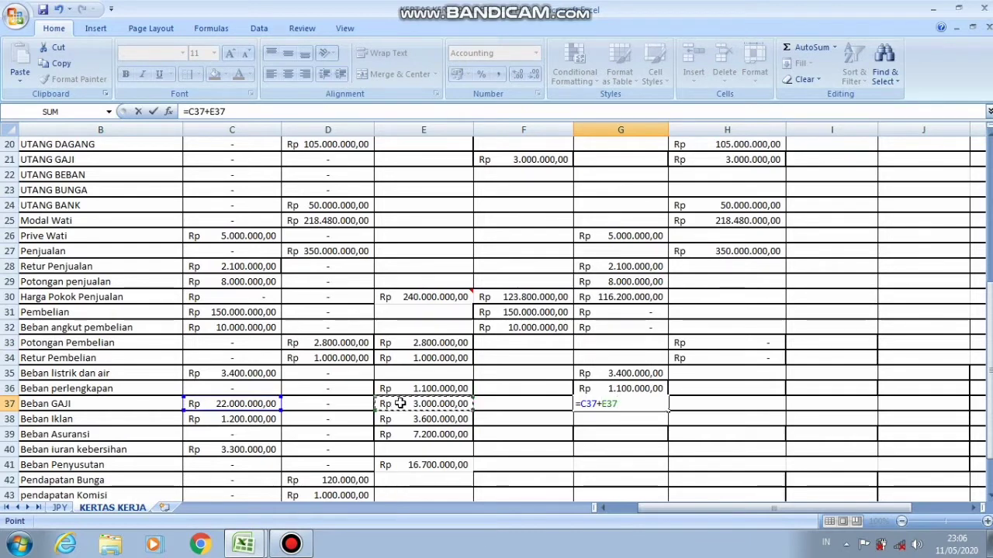
pyautogui.press('Return')
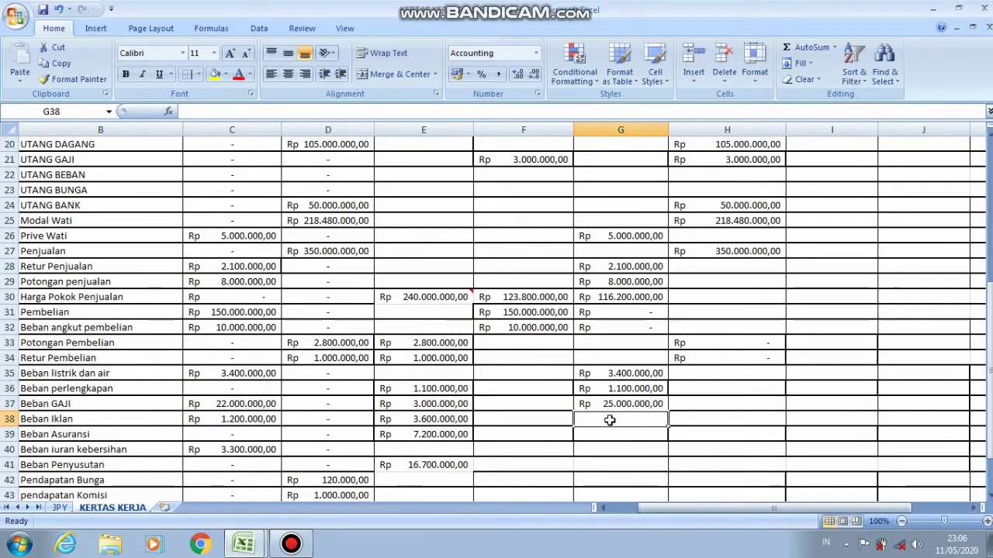
# Compute the Beban Iklan balance in NSSD debit cell G38 with the formula =C38+E38
pyautogui.write('=')
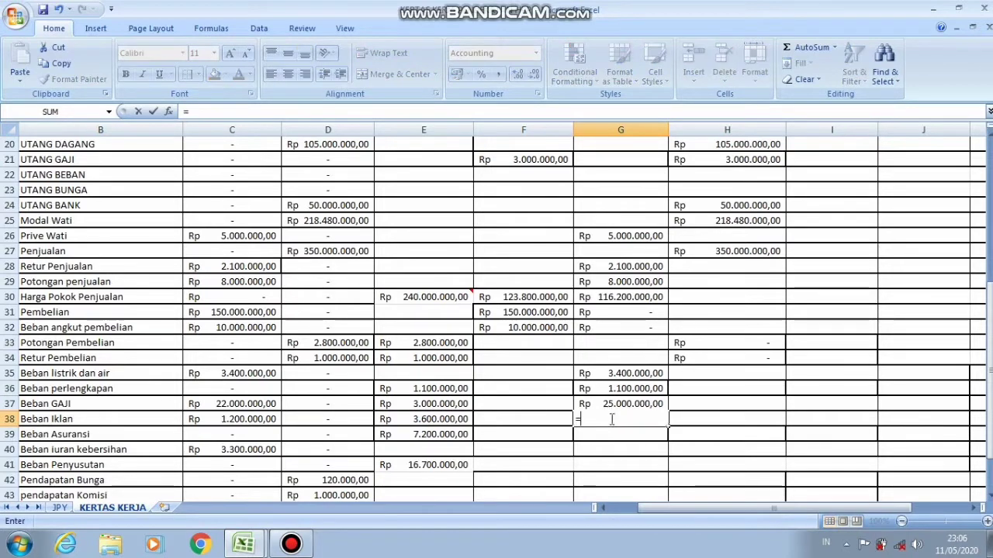
pyautogui.click(208, 419)
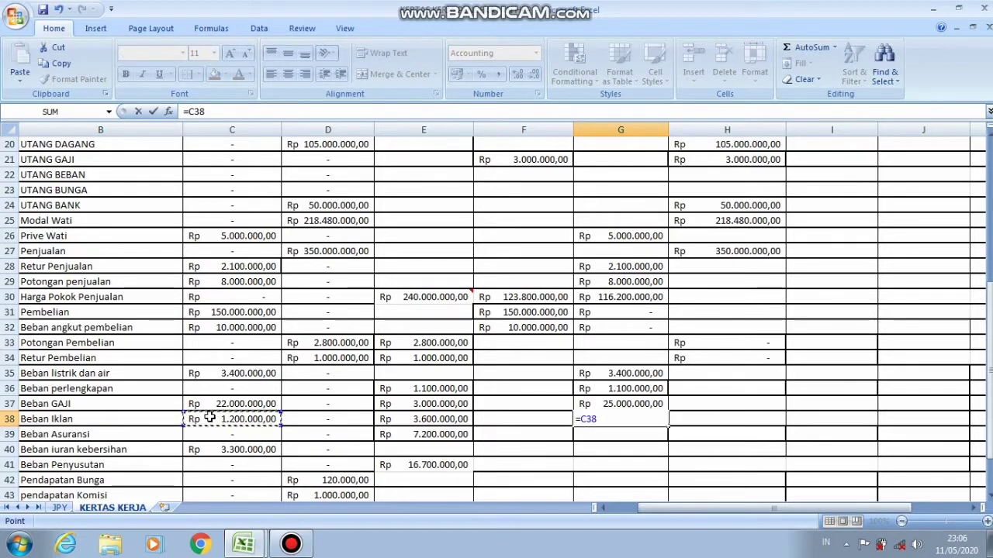
pyautogui.write('+')
pyautogui.click(410, 419)
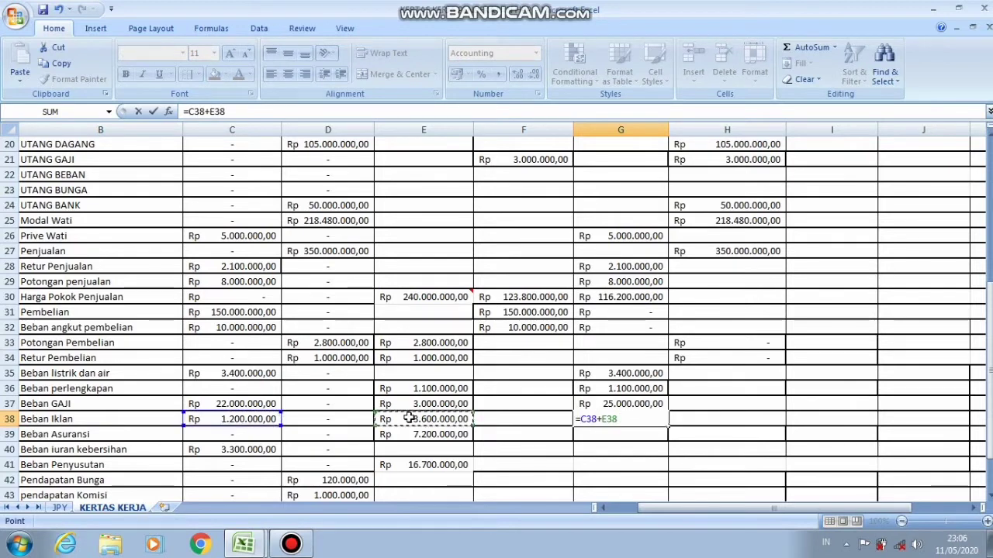
pyautogui.press('Return')
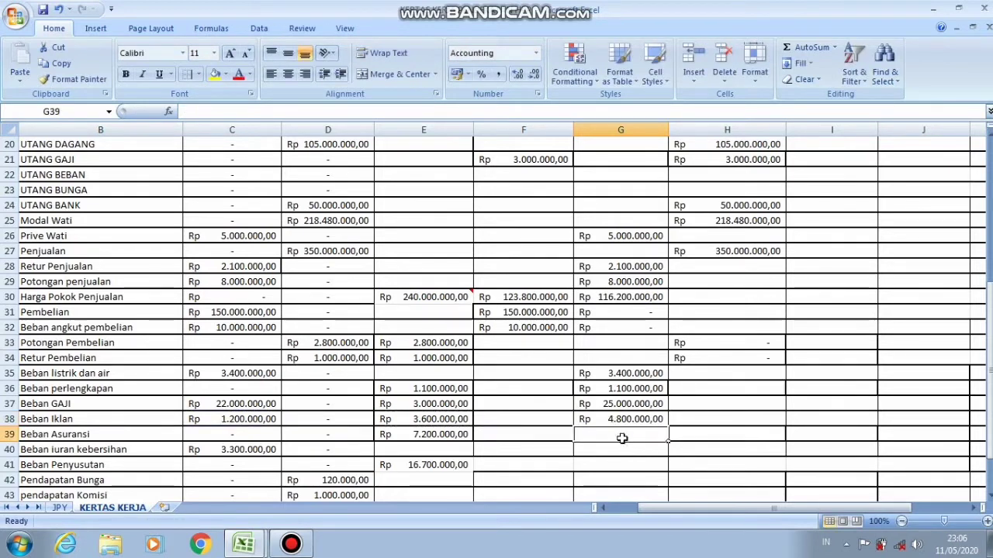
# Copy the Beban Asuransi adjusting debit amount from cell E39 into NSSD debit cell G39
pyautogui.write('=')
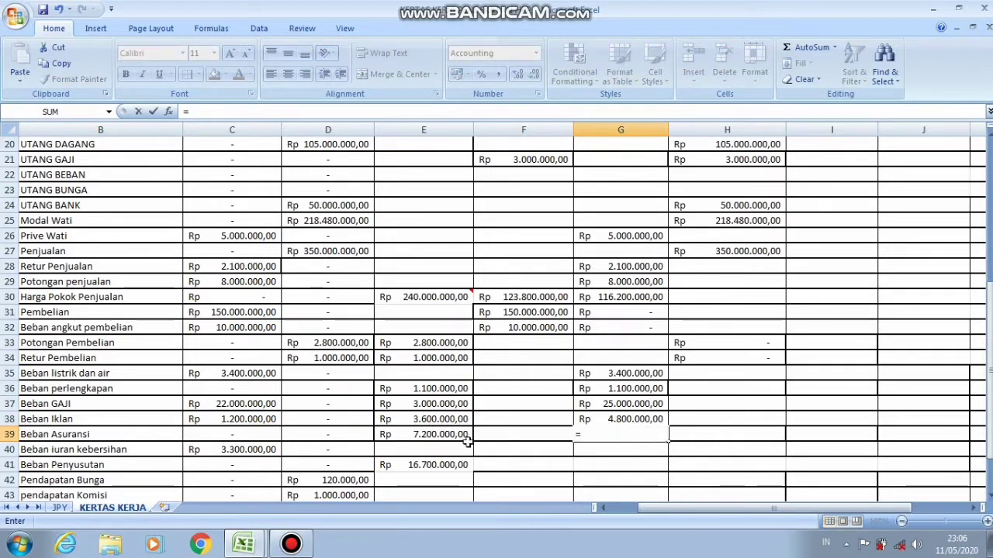
pyautogui.press('Escape')
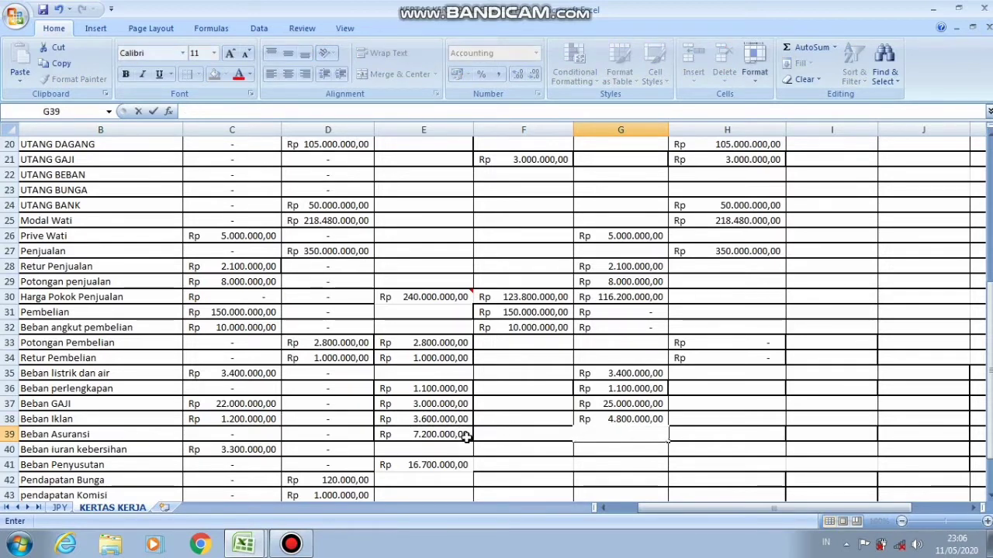
pyautogui.click(464, 435)
pyautogui.hotkey('ctrl', 'c')
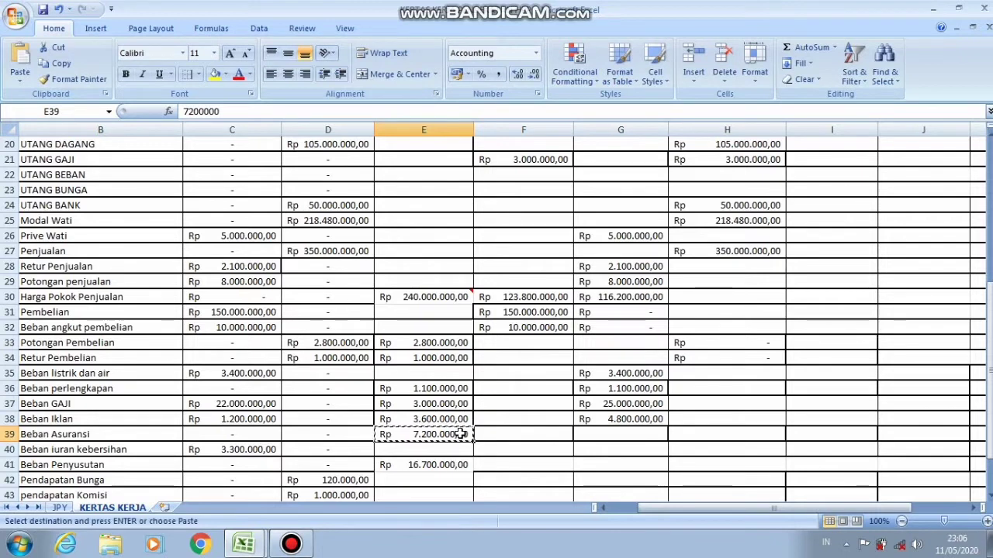
pyautogui.click(590, 436)
pyautogui.press('Return')
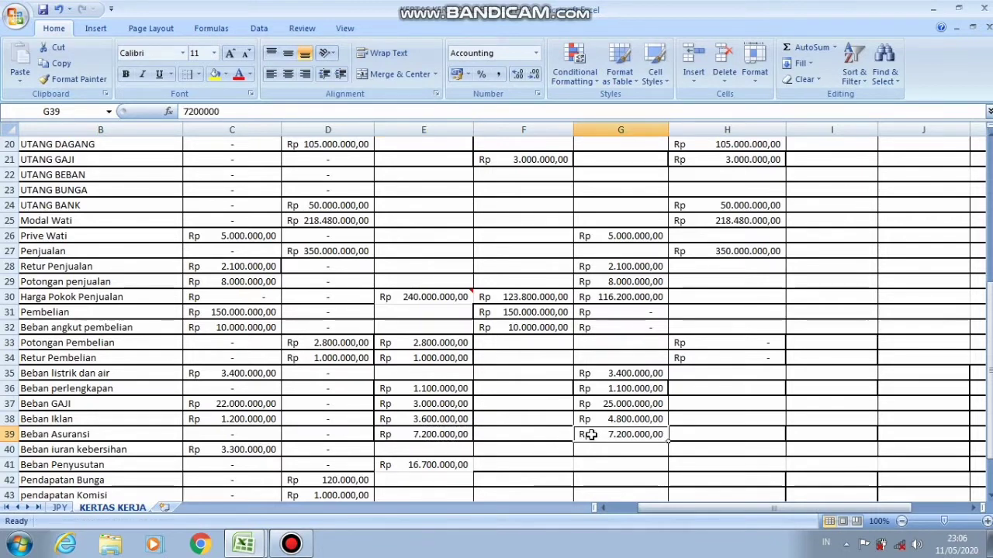
# Copy the Beban iuran kebersihan debit balance from Neraca Saldo cell C40 into NSSD debit cell G40
pyautogui.click(260, 450)
pyautogui.hotkey('ctrl', 'c')
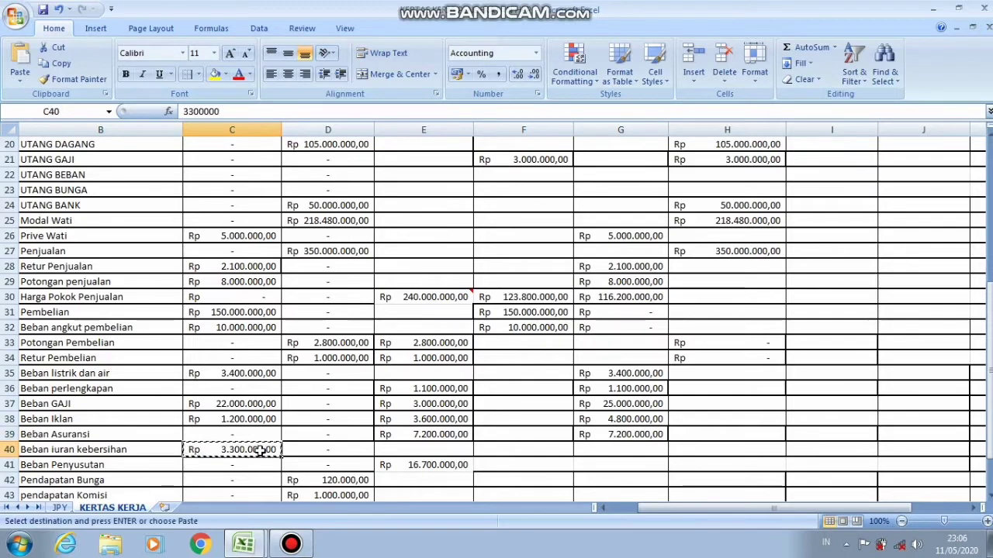
pyautogui.click(591, 453)
pyautogui.press('Return')
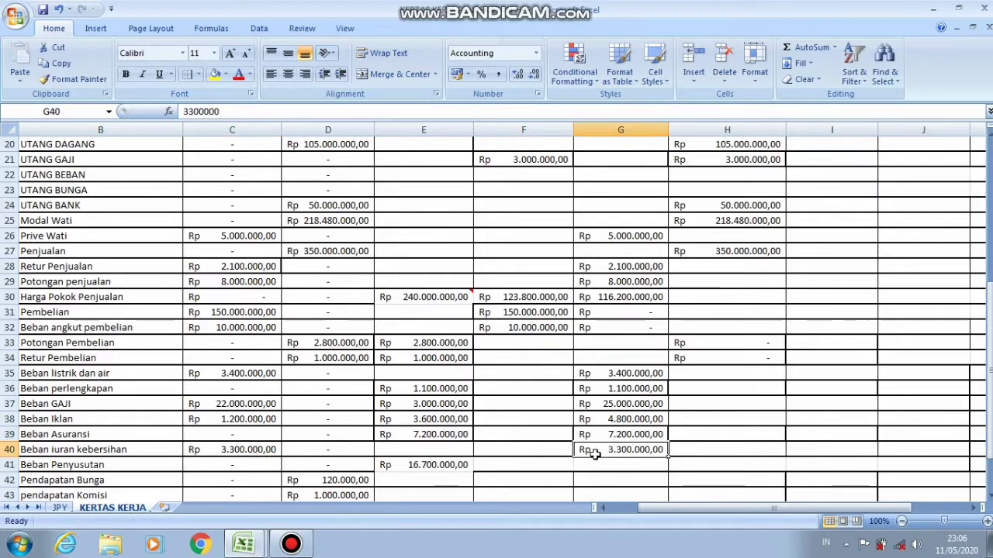
# Copy the Beban Penyusutan adjusting debit amount from cell E41 into NSSD debit cell G41
pyautogui.moveTo(991, 312); pyautogui.dragTo(979, 395)
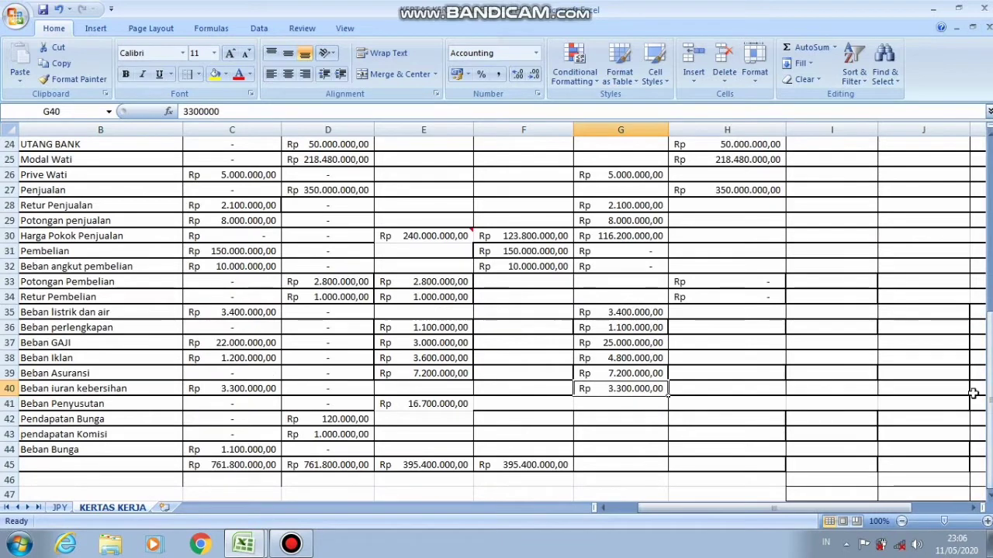
pyautogui.click(439, 404)
pyautogui.hotkey('ctrl', 'c')
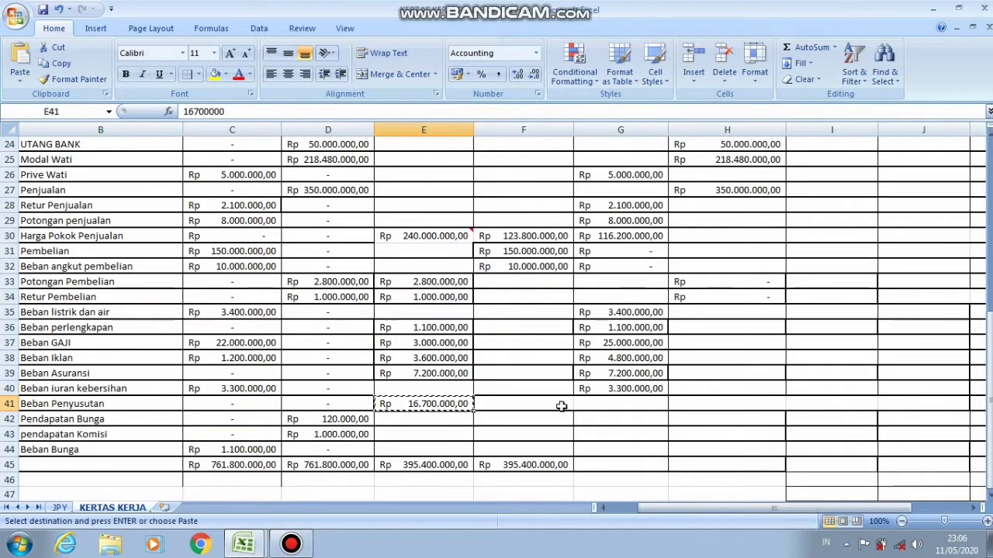
pyautogui.click(595, 405)
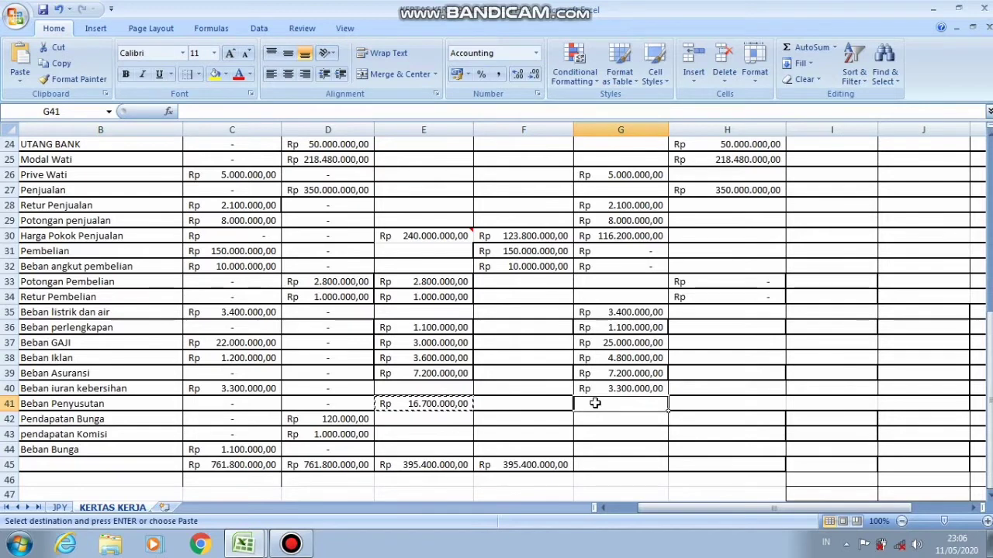
pyautogui.press('Return')
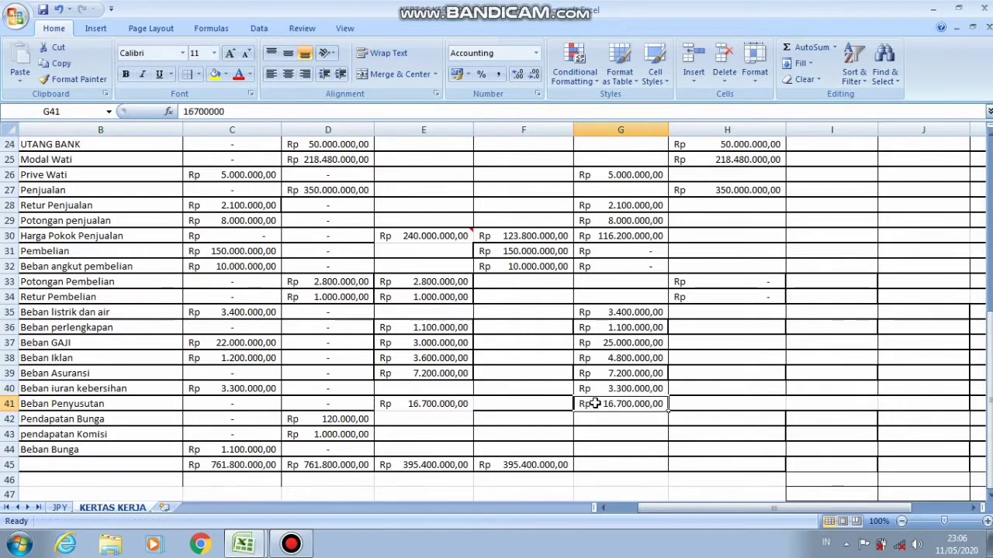
pyautogui.click(341, 419)
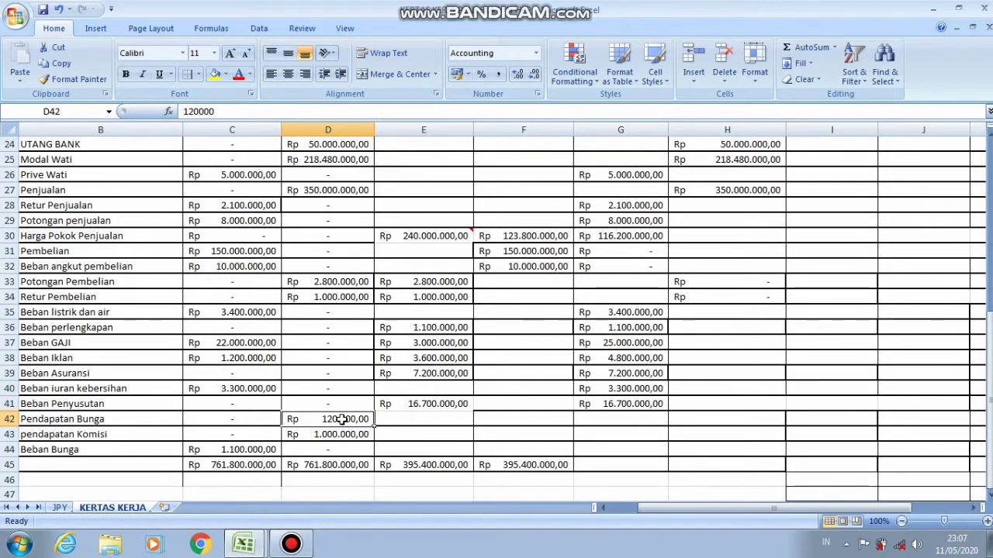
pyautogui.hotkey('ctrl', 'c')
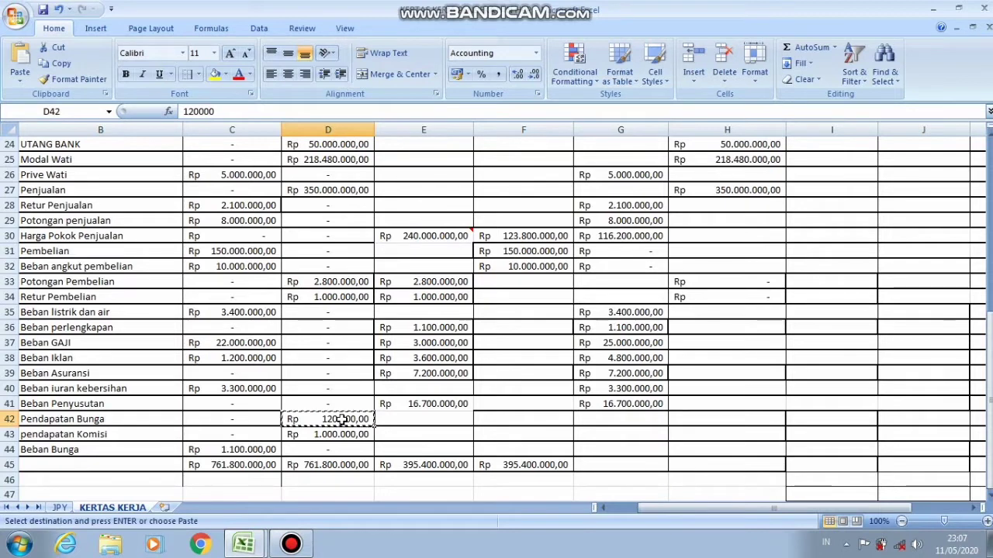
pyautogui.doubleClick(685, 419)
pyautogui.press('Return')
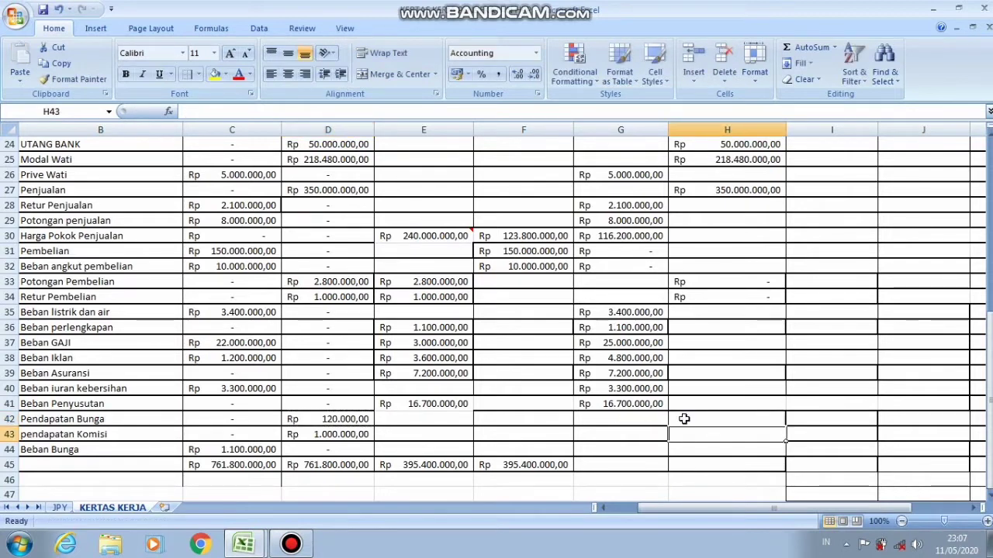
# Copy the Pendapatan Bunga credit balance from Neraca Saldo cell D42 into NSSD credit cell H42
pyautogui.click(341, 419)
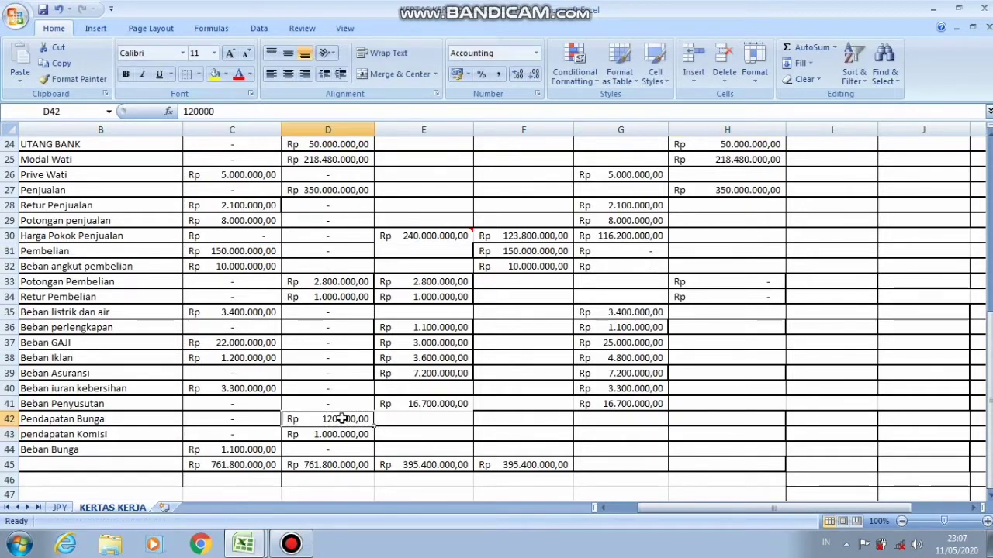
pyautogui.hotkey('ctrl', 'c')
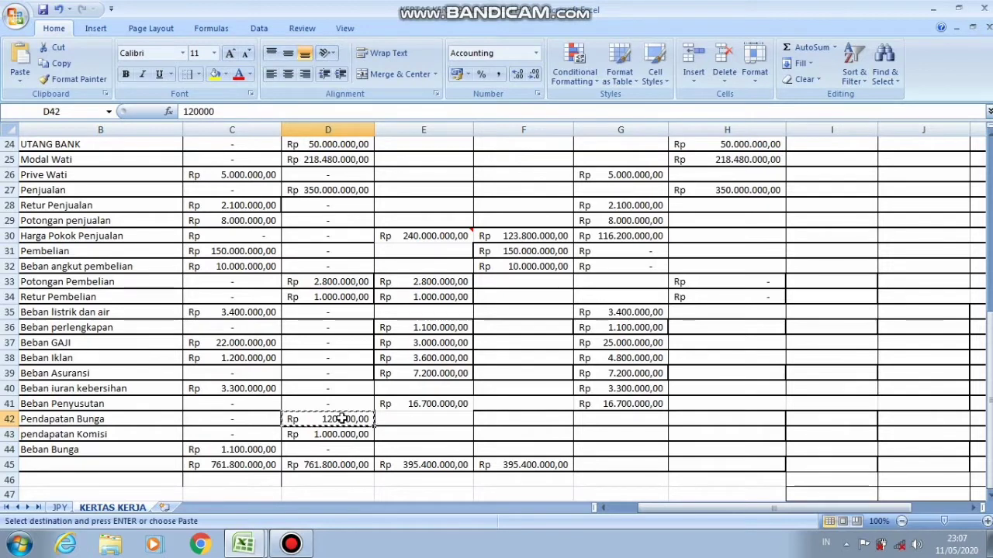
pyautogui.click(744, 419)
pyautogui.press('Return')
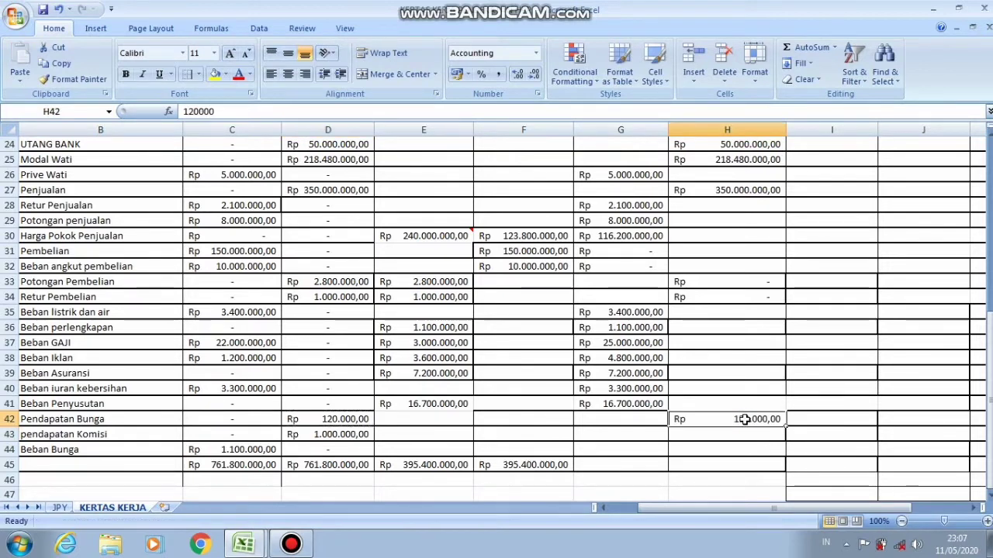
# Copy the pendapatan Komisi credit balance from Neraca Saldo cell D43 into NSSD credit cell H43
pyautogui.click(326, 435)
pyautogui.hotkey('ctrl', 'c')
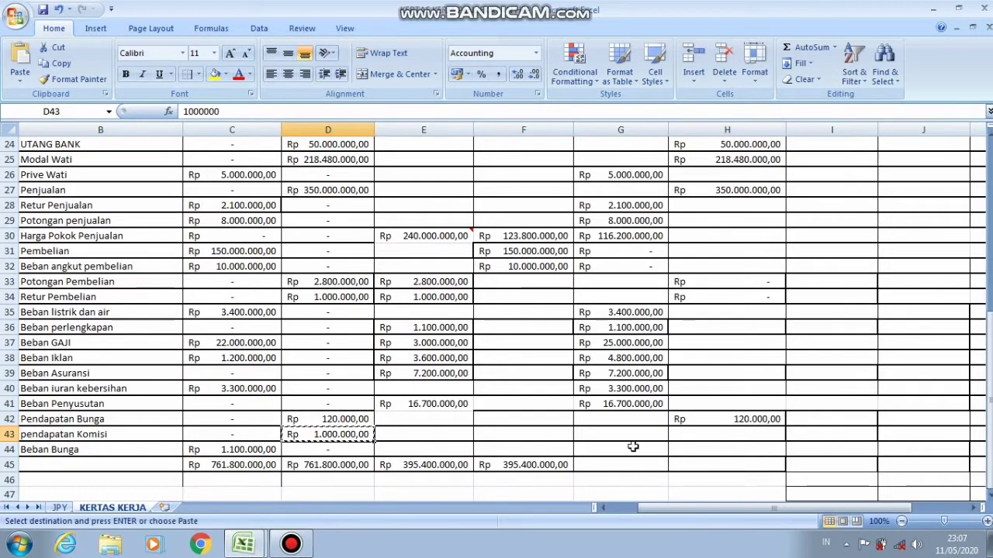
pyautogui.click(741, 437)
pyautogui.press('Return')
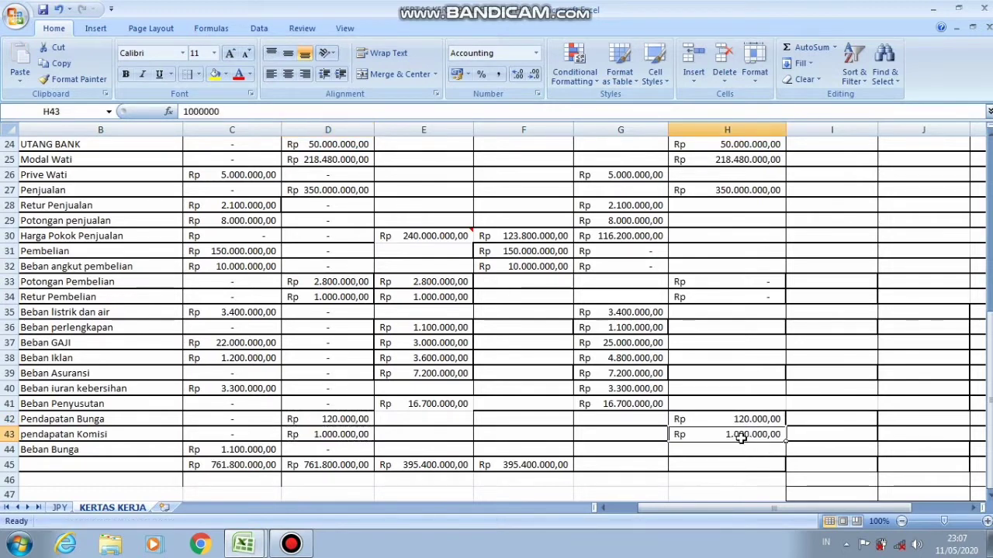
pyautogui.click(253, 450)
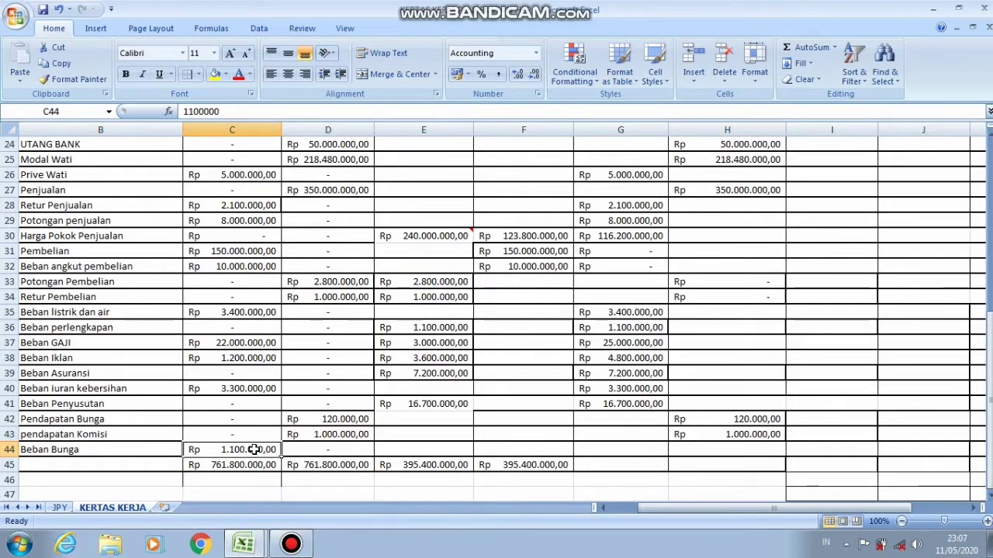
pyautogui.hotkey('ctrl', 'c')
pyautogui.click(641, 450)
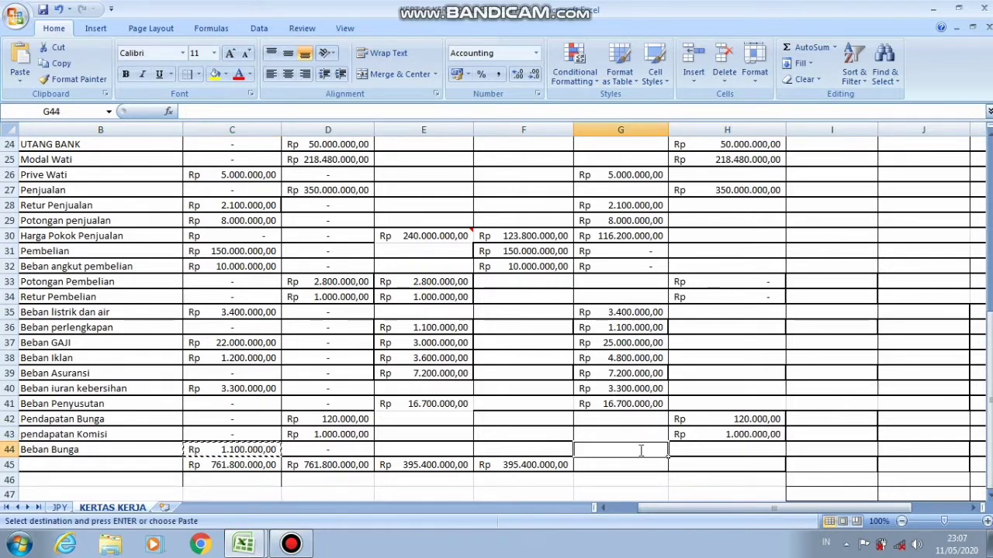
pyautogui.doubleClick(641, 450)
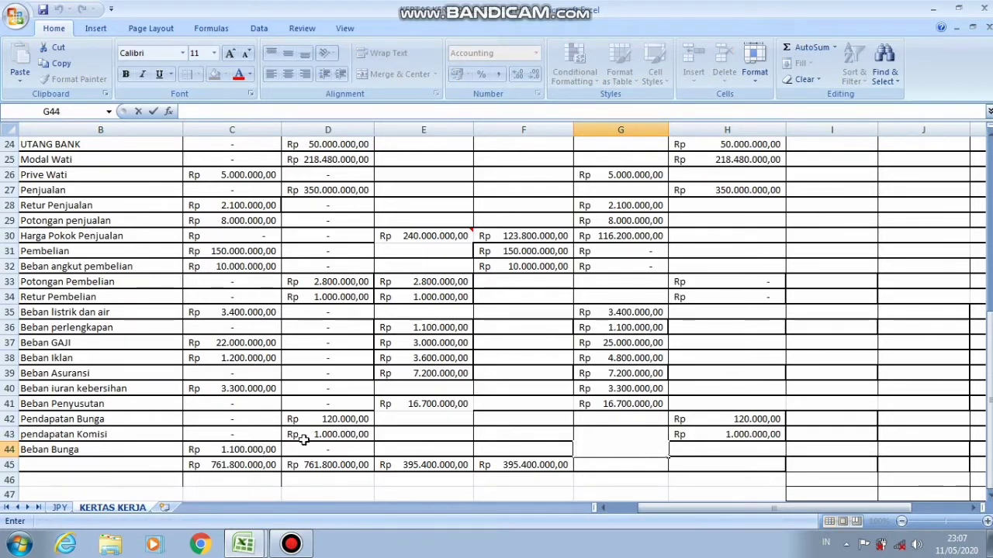
# Copy the Beban Bunga debit balance from Neraca Saldo cell C44 into NSSD debit cell G44
pyautogui.click(263, 452)
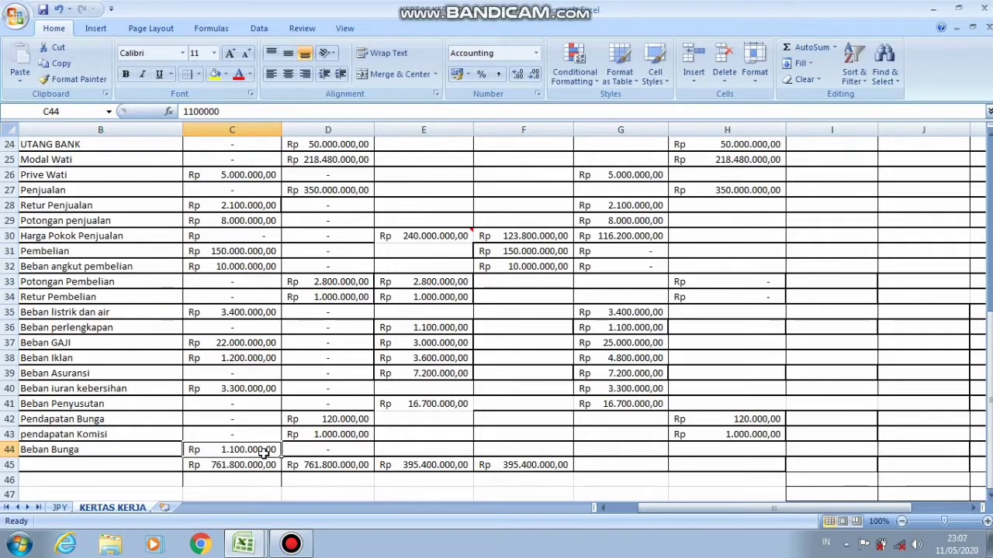
pyautogui.hotkey('ctrl', 'c')
pyautogui.click(608, 455)
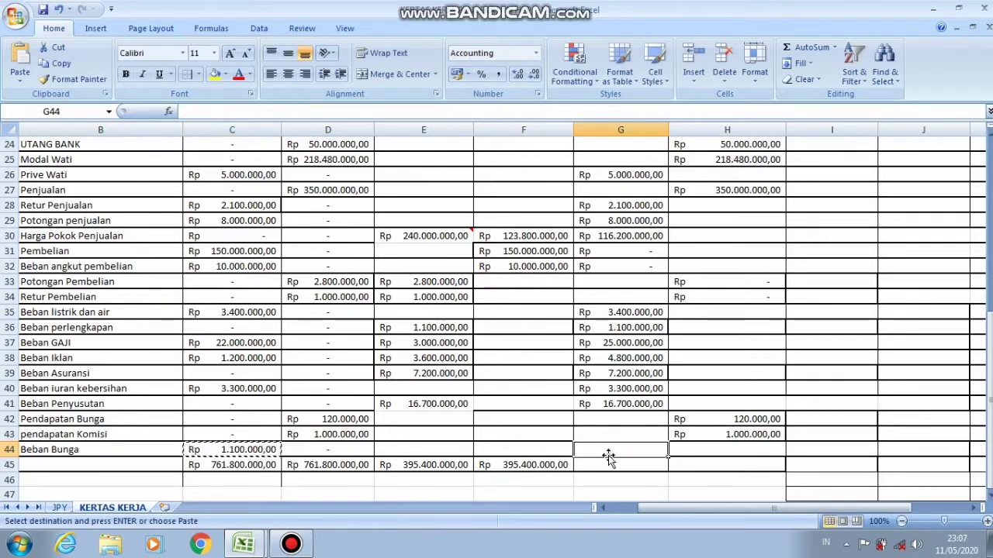
pyautogui.hotkey('ctrl', 'v')
pyautogui.press('Escape')
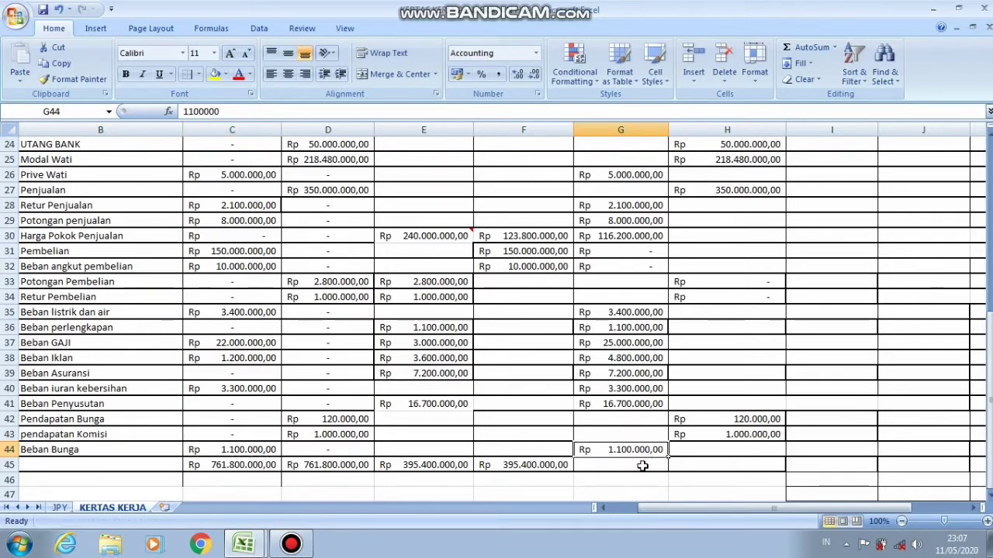
pyautogui.click(640, 464)
pyautogui.write('=s')
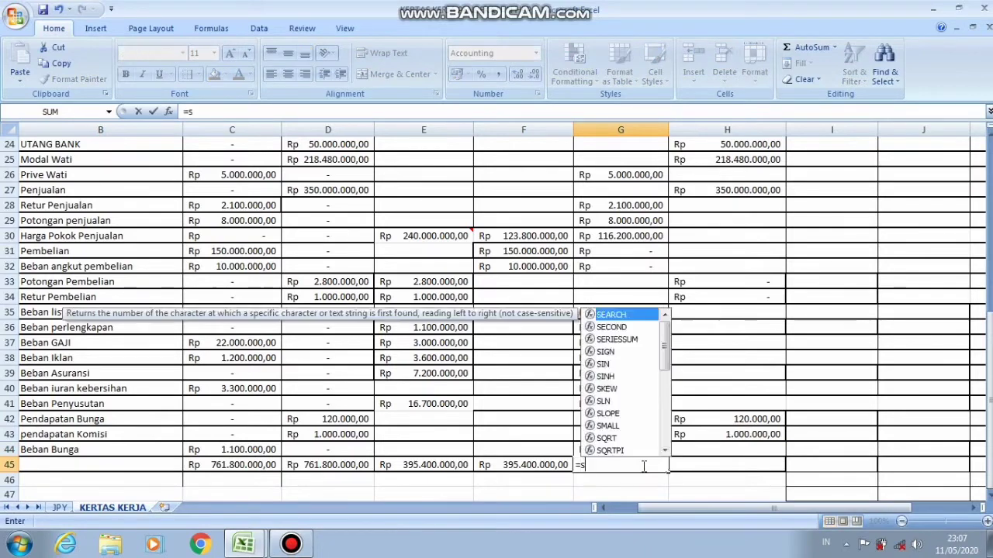
pyautogui.write('um(')
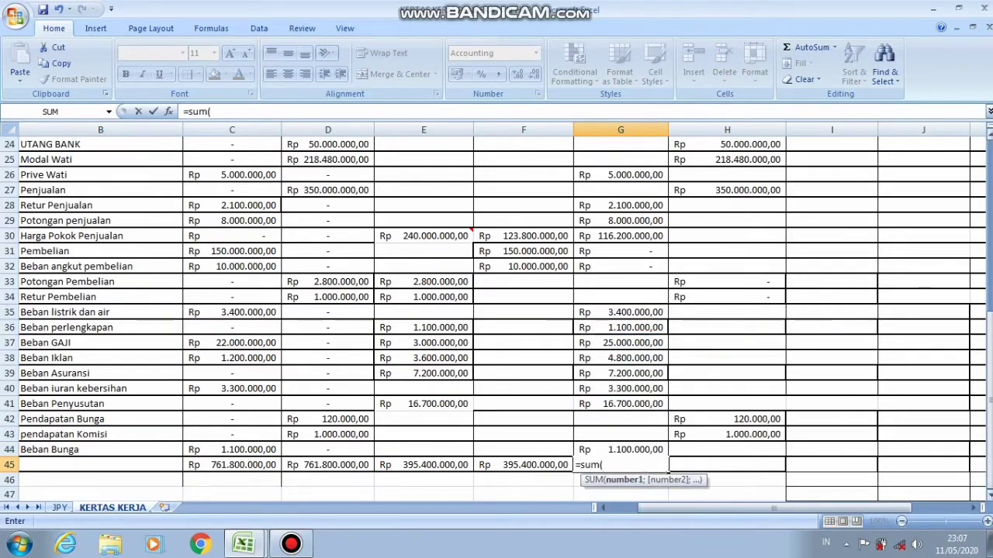
pyautogui.scroll(8, 625, 186)
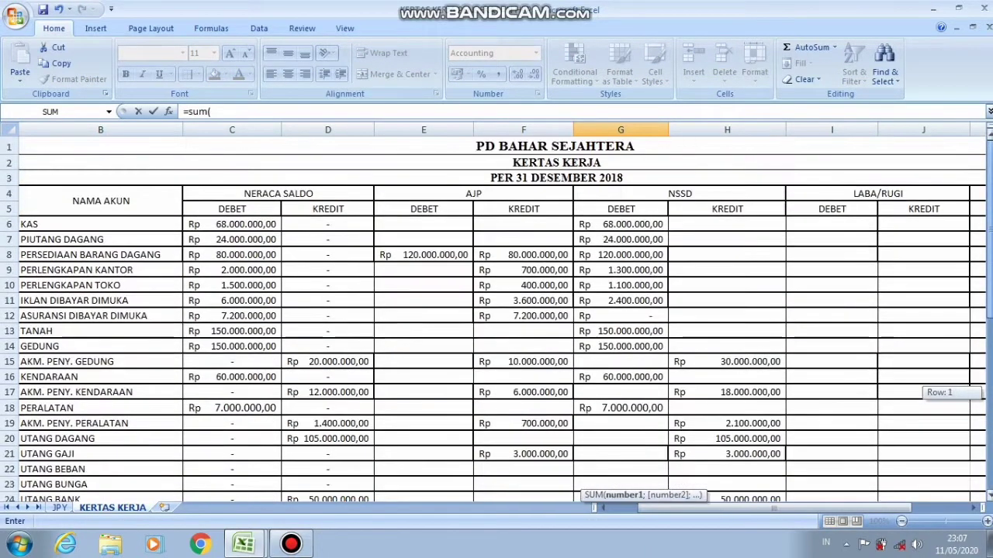
pyautogui.moveTo(635, 225); pyautogui.dragTo(646, 348)
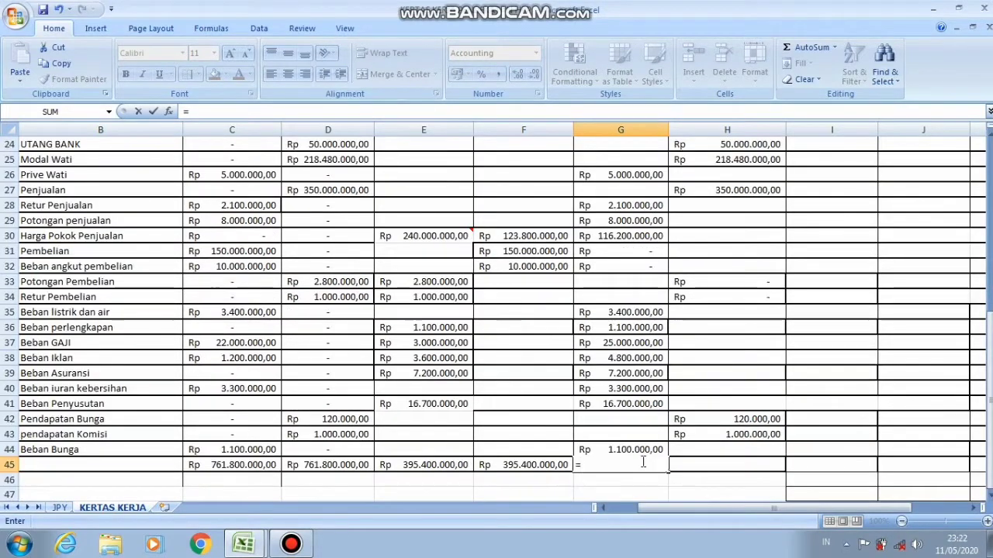
# Total the NSSD debit column in cell G45 with the formula =sum(G6:G44)
pyautogui.write('s')
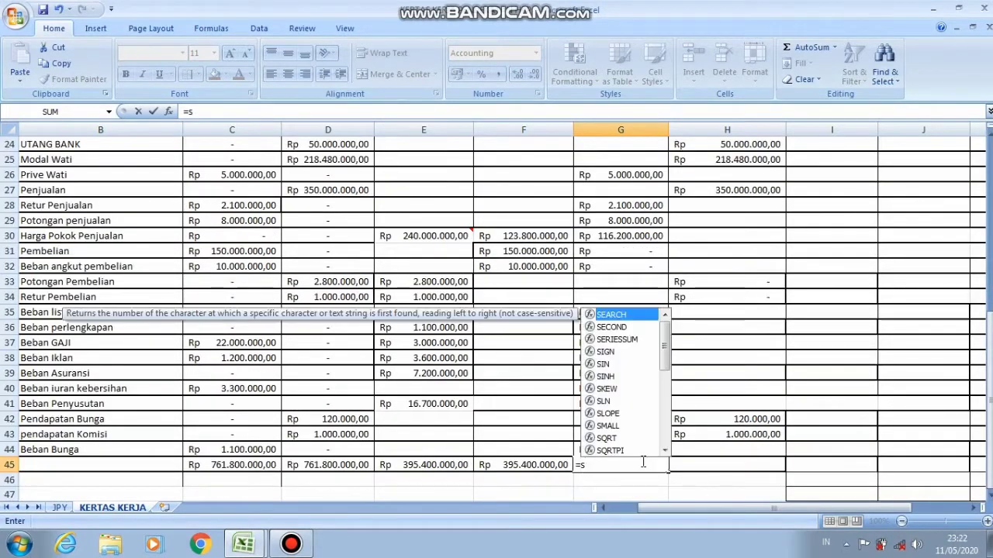
pyautogui.write('um(')
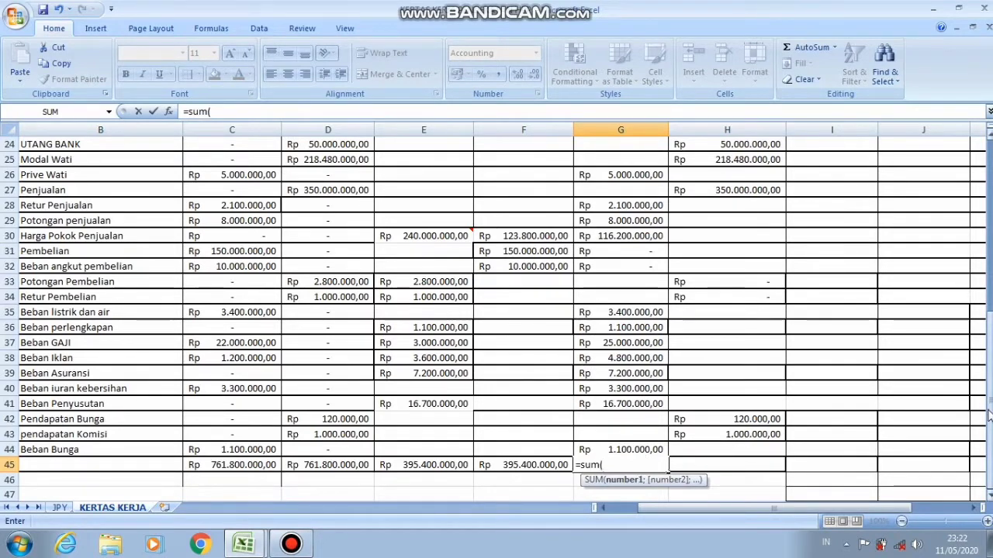
pyautogui.moveTo(988, 399); pyautogui.dragTo(985, 171)
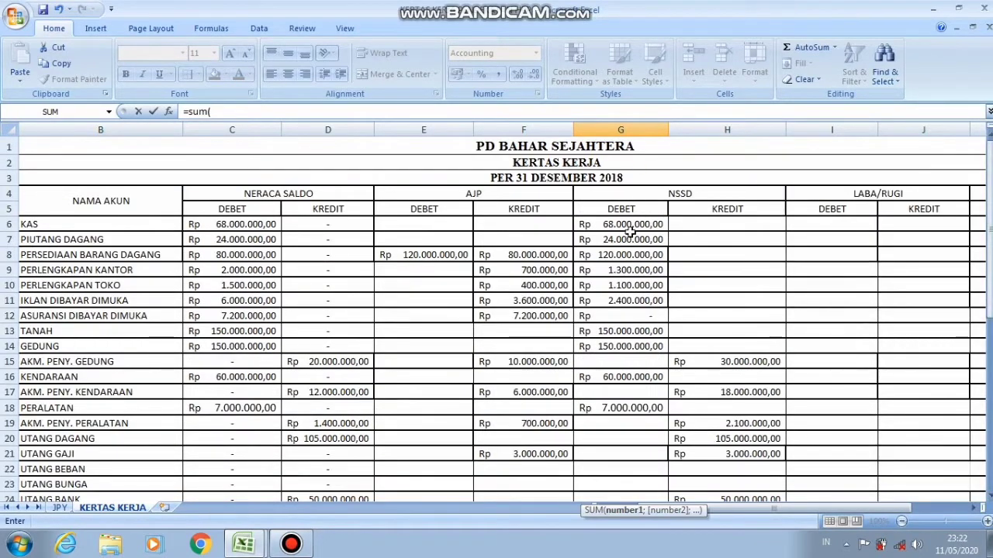
pyautogui.moveTo(633, 229); pyautogui.dragTo(612, 556)
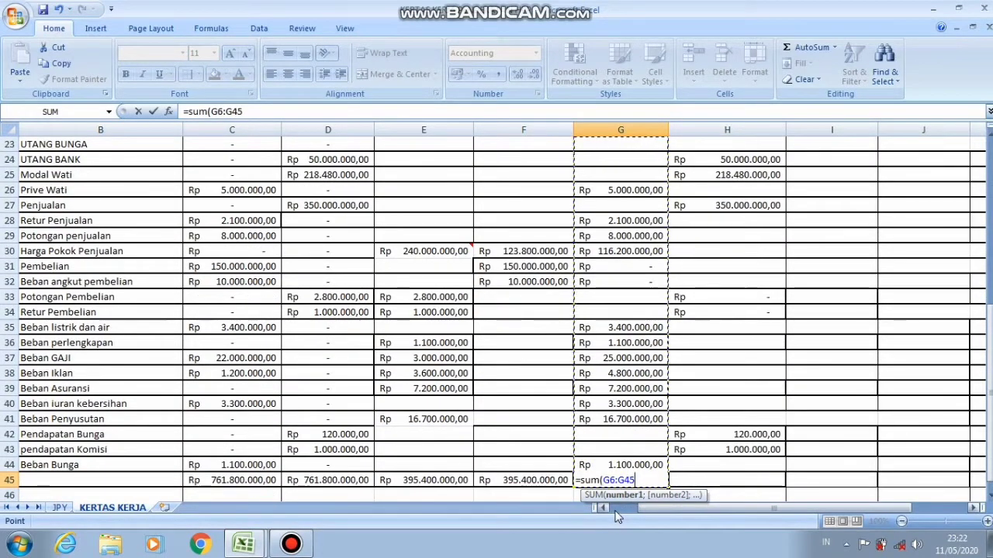
pyautogui.click(628, 465)
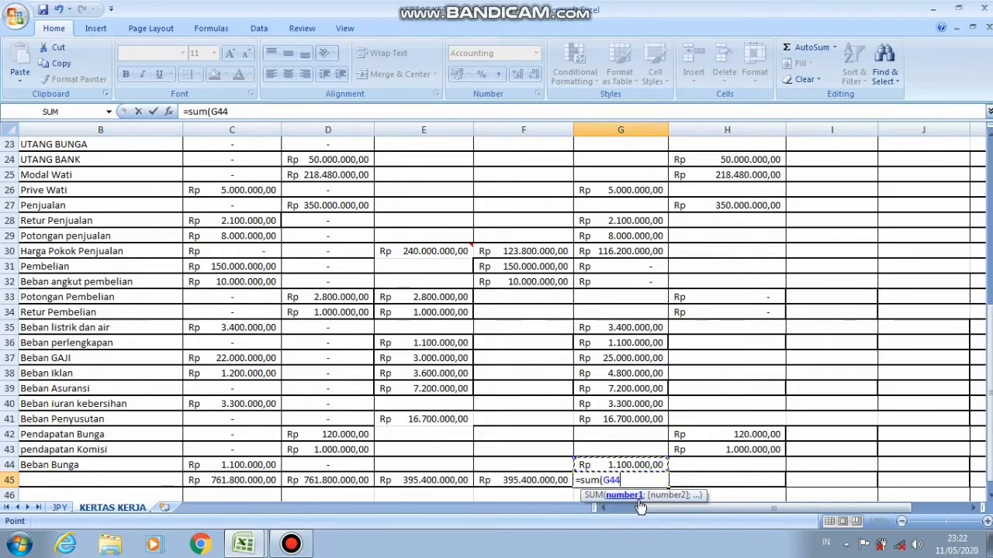
pyautogui.press('BackSpace')
pyautogui.press('BackSpace')
pyautogui.press('BackSpace')
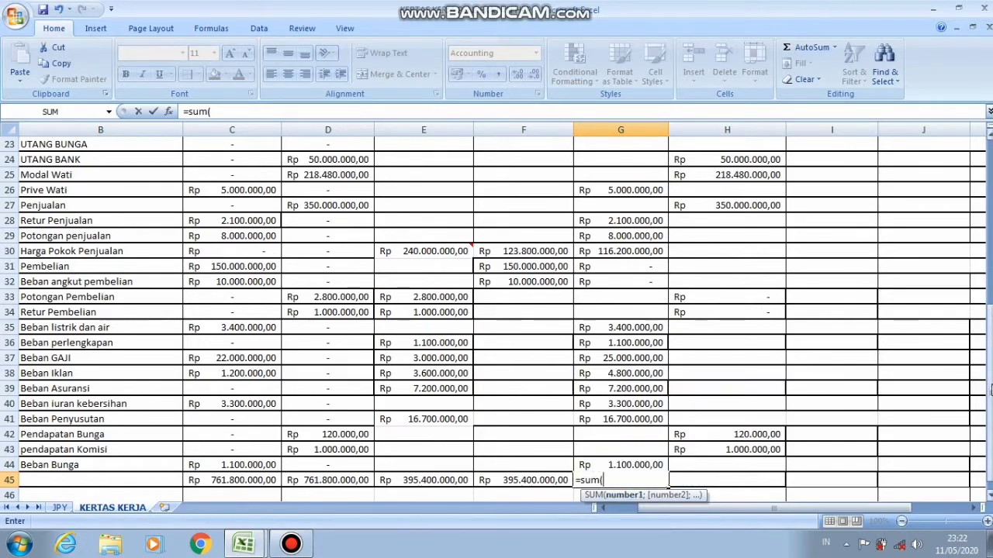
pyautogui.scroll(8, 970, 373)
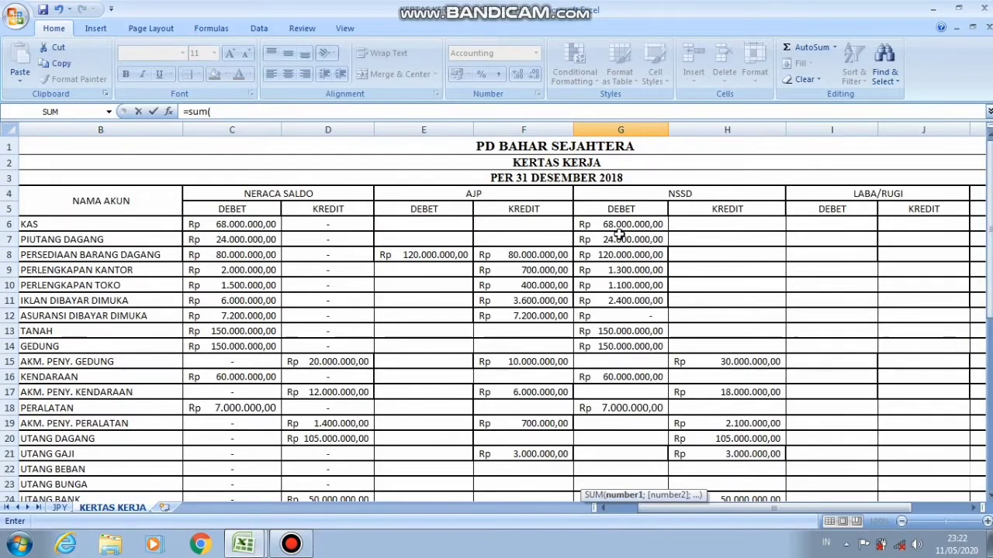
pyautogui.moveTo(627, 225); pyautogui.dragTo(620, 270)
pyautogui.moveTo(634, 445)
pyautogui.mouseDown()
pyautogui.moveTo(636, 510)
pyautogui.moveTo(631, 464)
pyautogui.mouseUp()
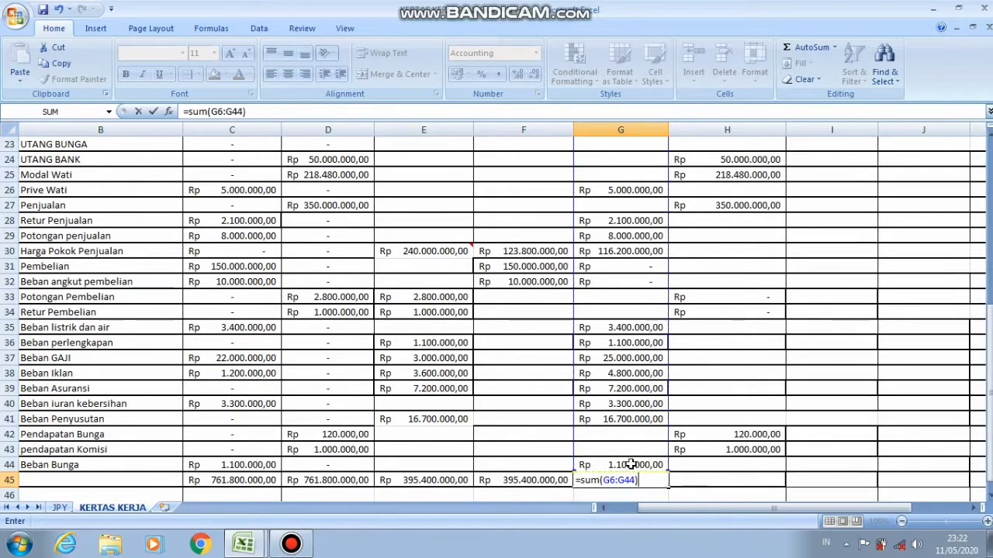
pyautogui.press('Return')
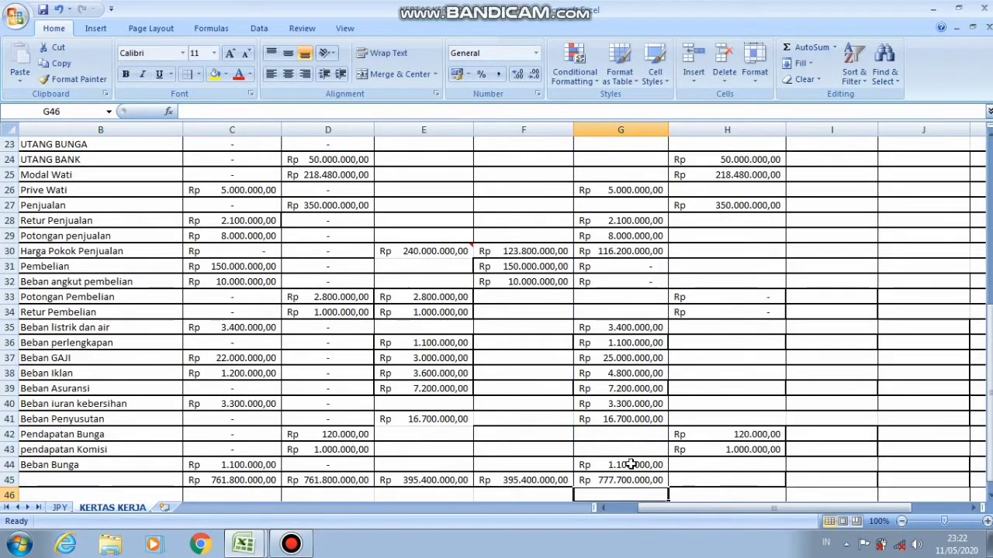
# Total the NSSD credit column in cell H45 with the formula =sum(H6:H44)
pyautogui.click(714, 482)
pyautogui.write('=')
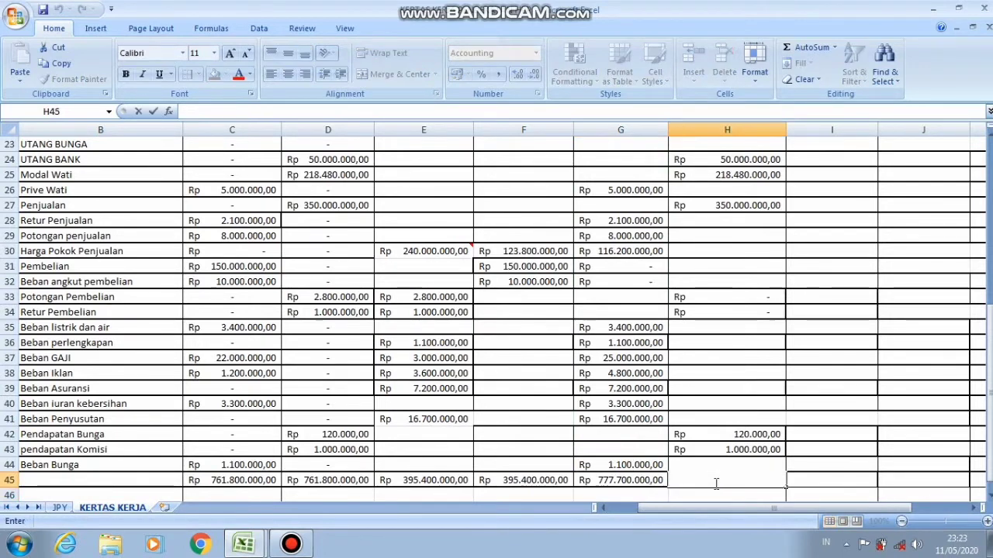
pyautogui.write('sum(')
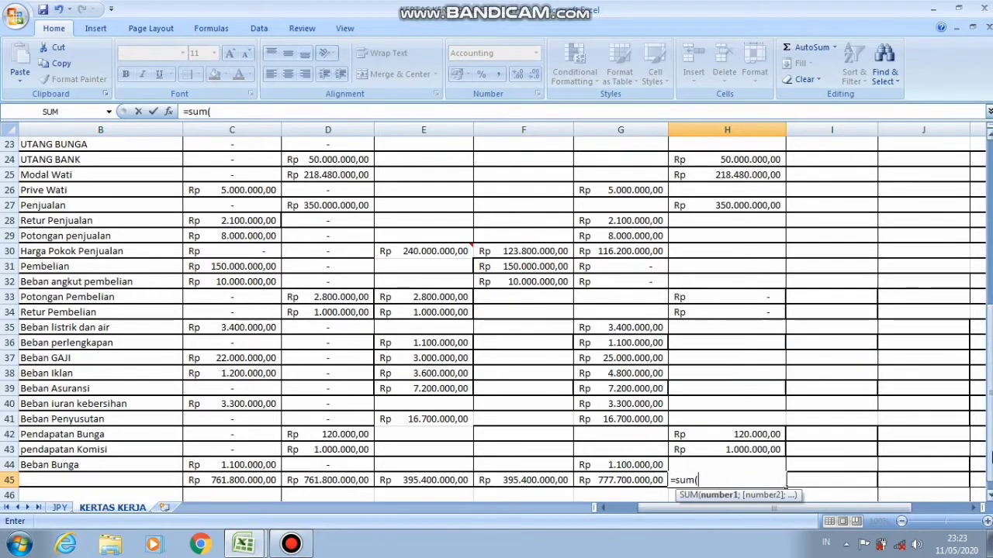
pyautogui.moveTo(990, 452); pyautogui.dragTo(990, 357)
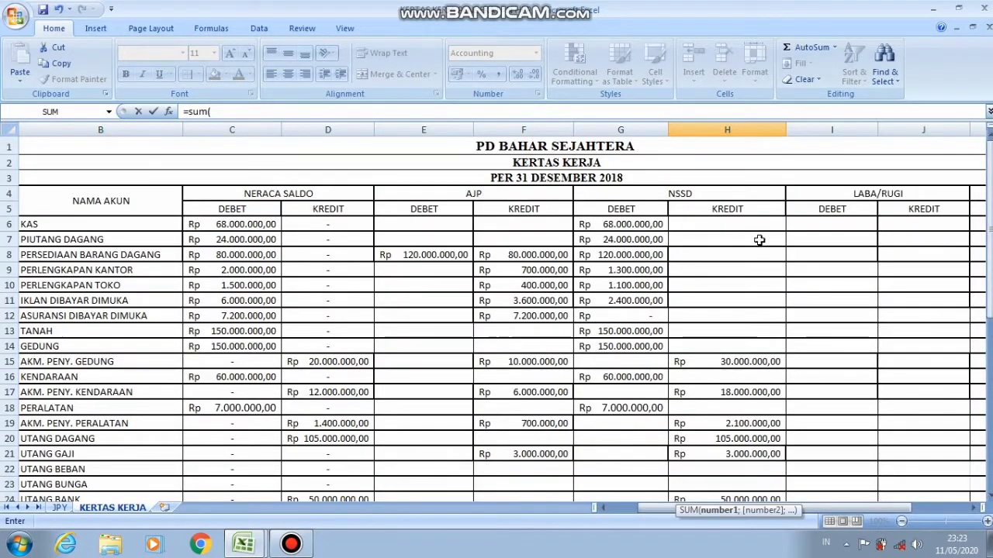
pyautogui.moveTo(752, 222); pyautogui.dragTo(735, 469)
pyautogui.write(')')
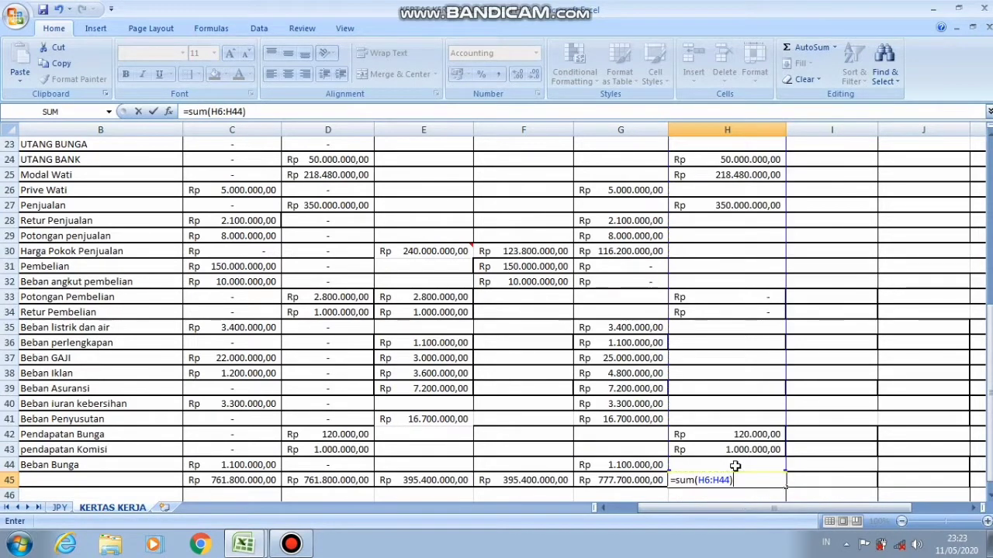
pyautogui.press('Return')
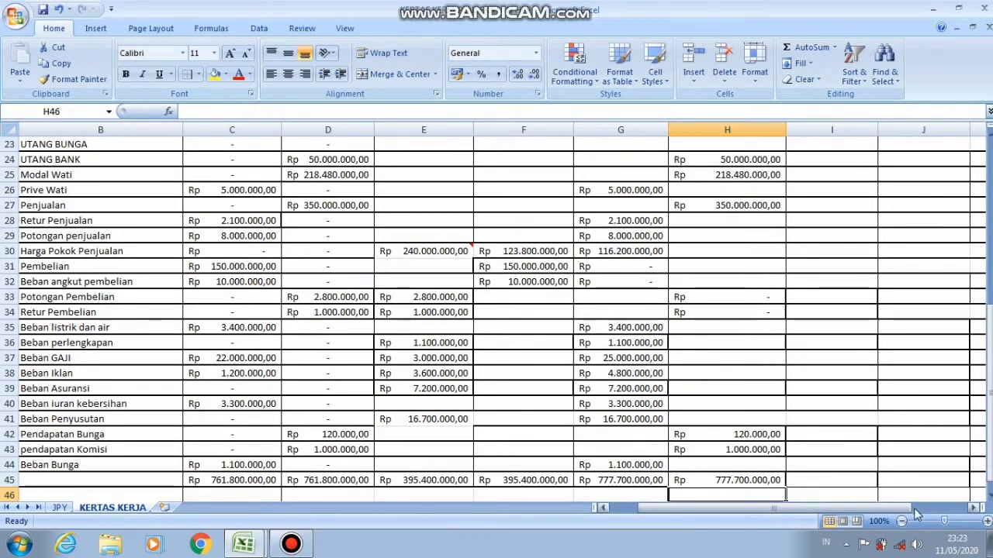
# Examine the worksheet's account rows, NSSD amounts and totals, and the LABA/RUGI and NERACA columns
pyautogui.moveTo(768, 508); pyautogui.dragTo(956, 504)
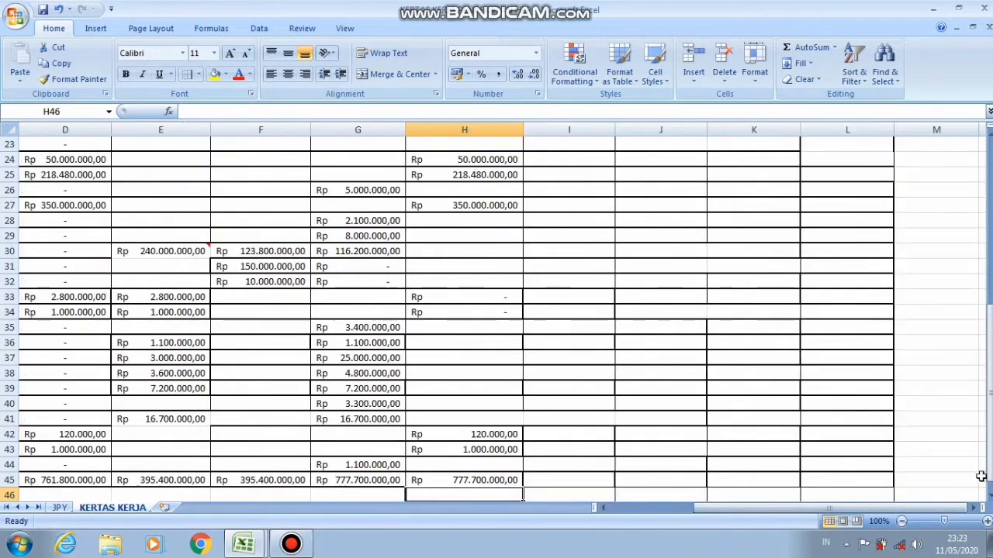
pyautogui.moveTo(988, 474); pyautogui.dragTo(989, 315)
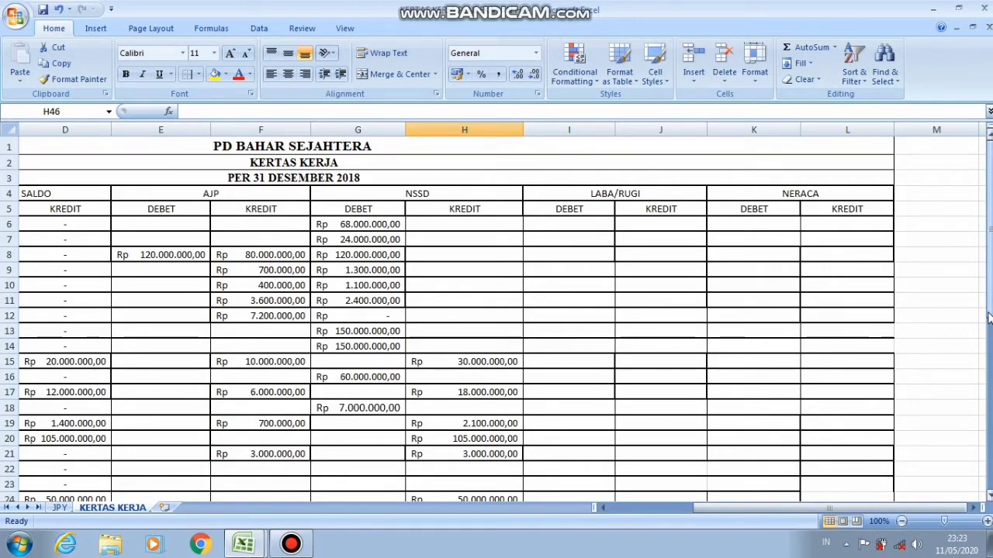
pyautogui.moveTo(989, 316)
pyautogui.mouseDown()
pyautogui.moveTo(989, 341)
pyautogui.moveTo(989, 306)
pyautogui.mouseUp()
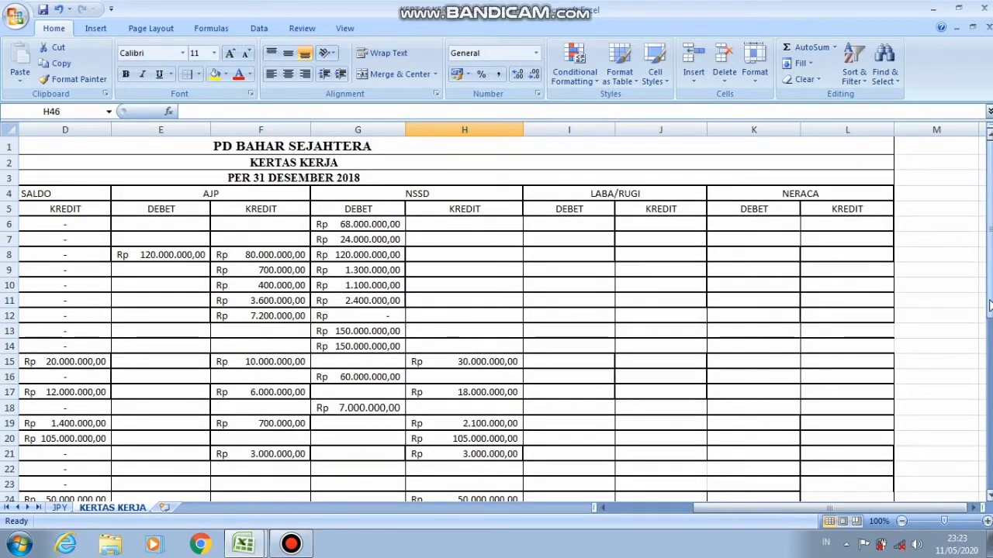
pyautogui.moveTo(989, 307); pyautogui.dragTo(990, 316)
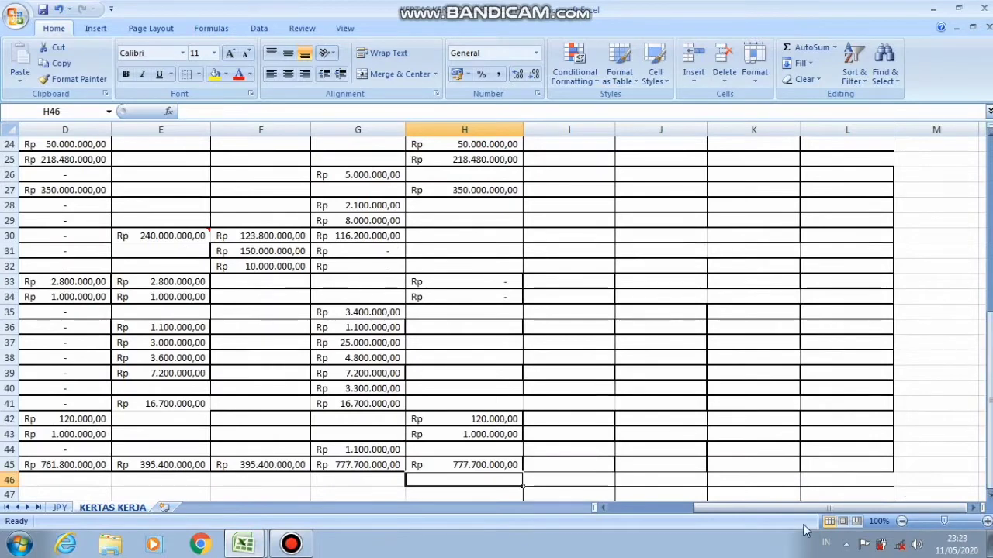
pyautogui.moveTo(797, 509); pyautogui.dragTo(727, 510)
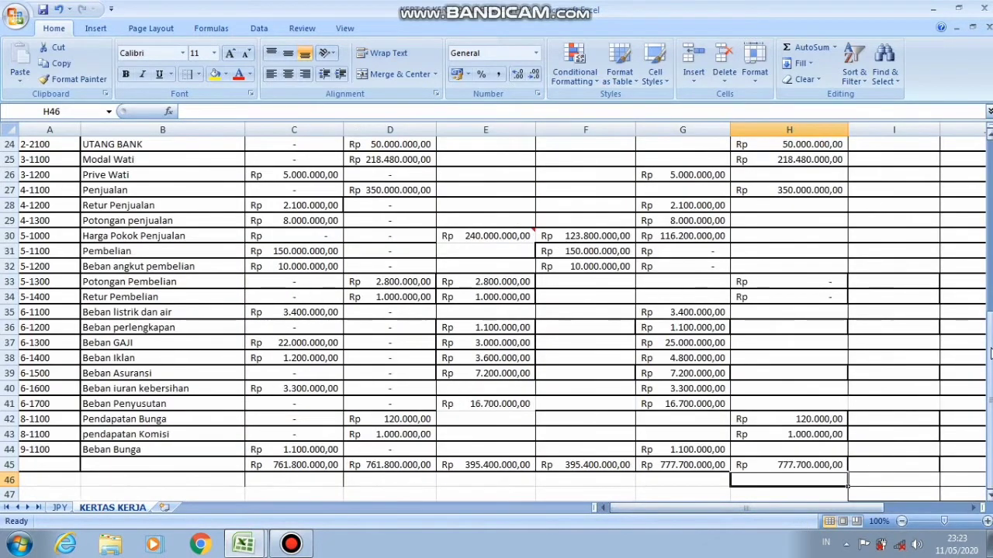
pyautogui.moveTo(990, 355); pyautogui.dragTo(990, 272)
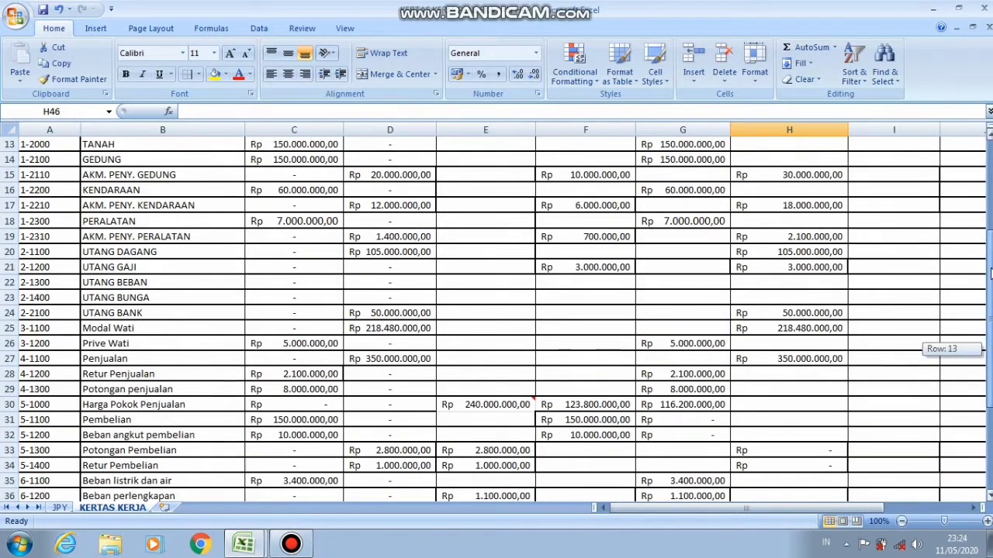
pyautogui.moveTo(990, 271)
pyautogui.mouseDown()
pyautogui.moveTo(990, 339)
pyautogui.moveTo(988, 281)
pyautogui.mouseUp()
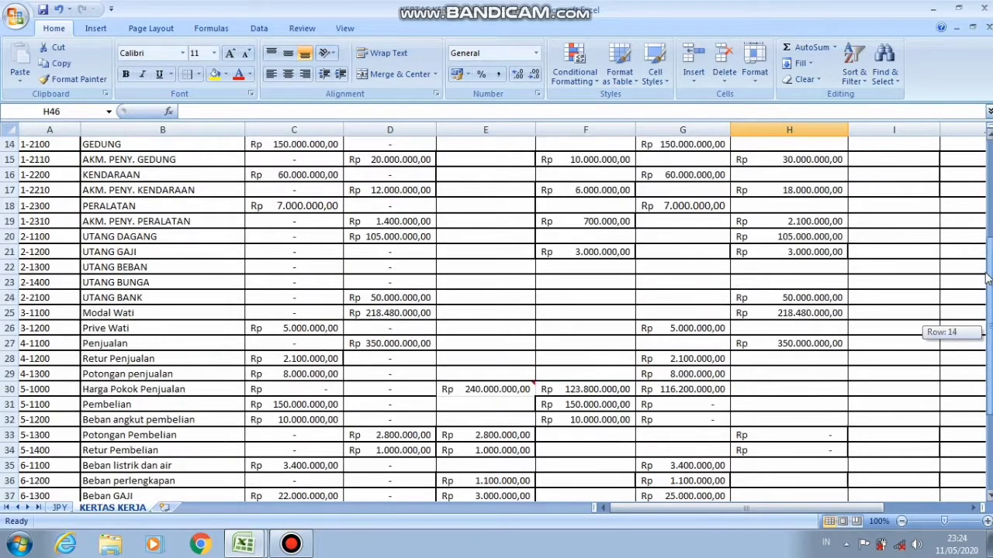
pyautogui.click(988, 322)
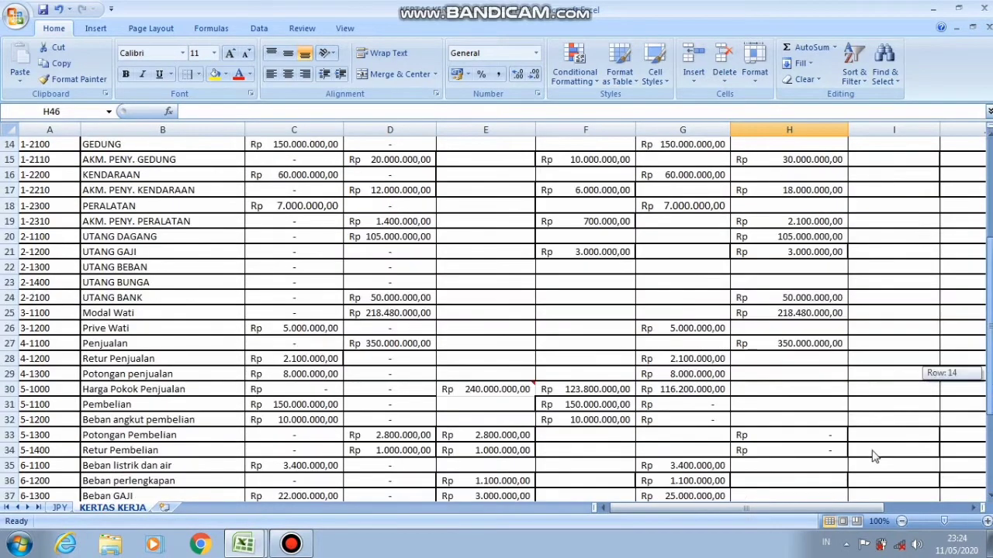
pyautogui.click(866, 512)
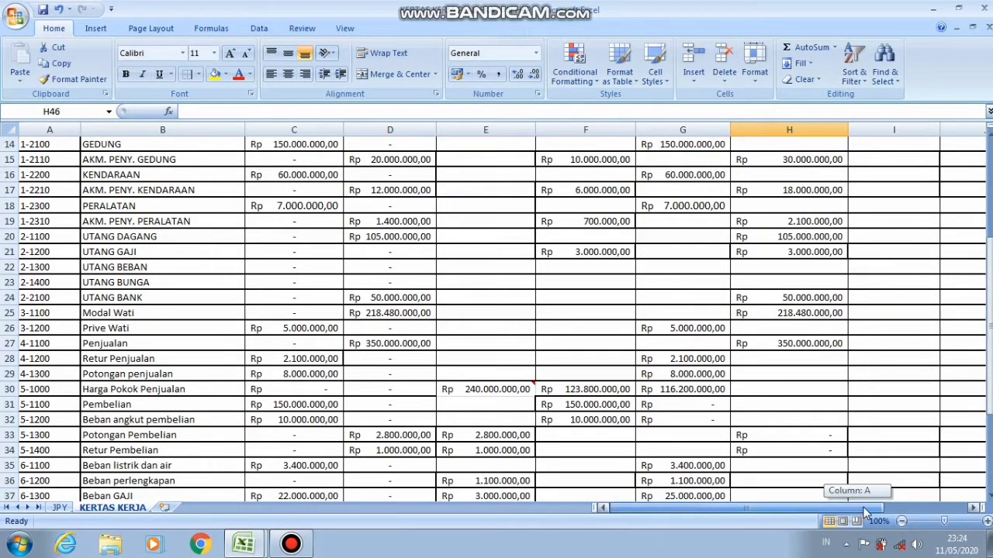
pyautogui.click(983, 358)
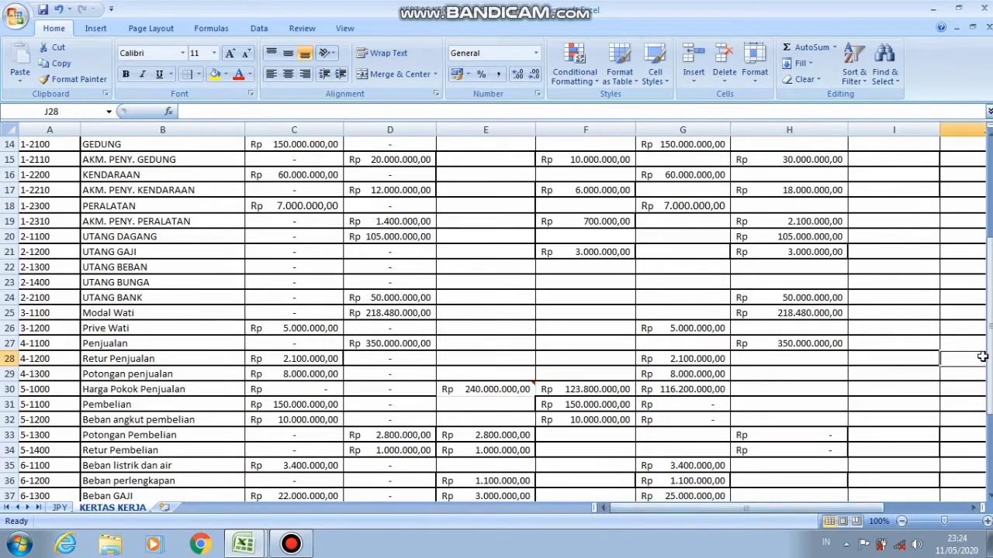
pyautogui.moveTo(989, 409); pyautogui.dragTo(933, 510)
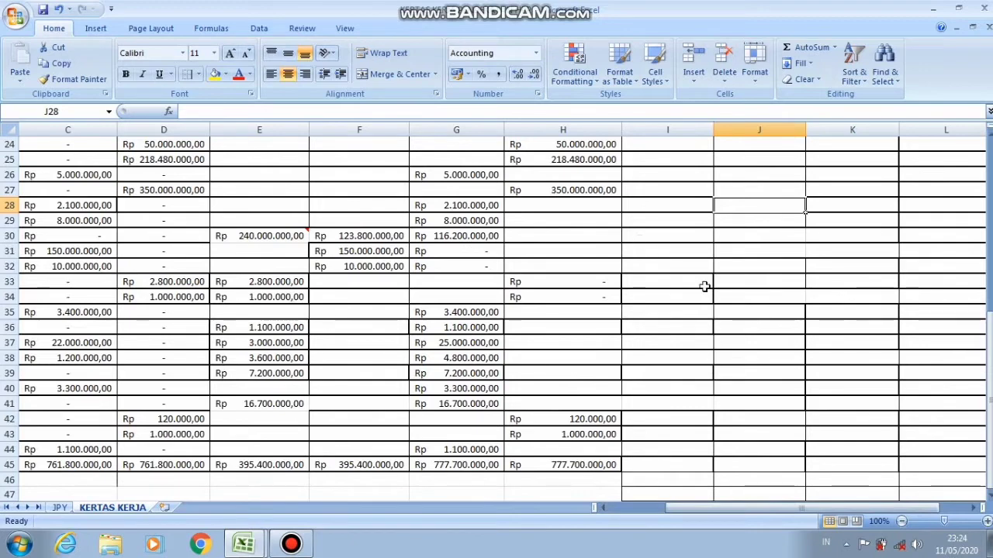
pyautogui.moveTo(757, 510); pyautogui.dragTo(741, 513)
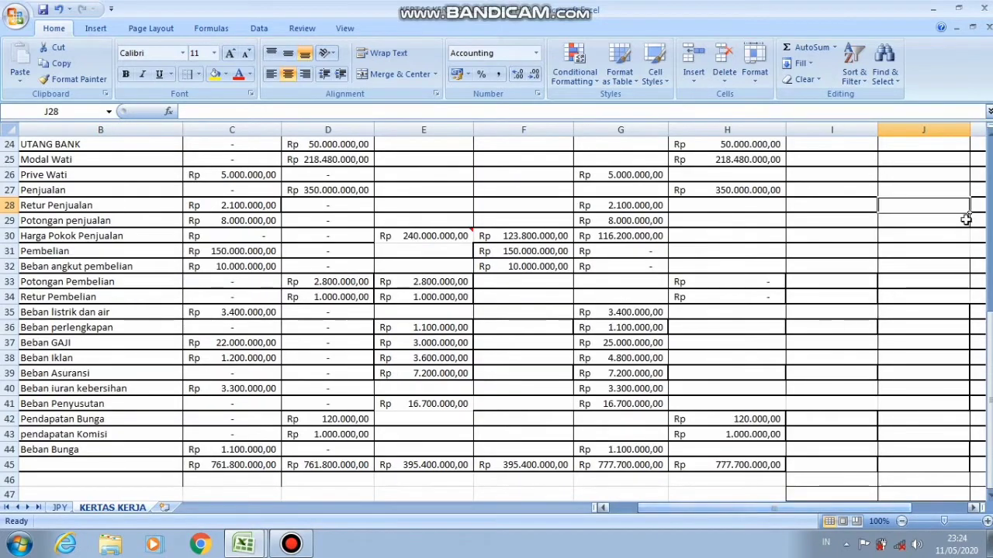
pyautogui.click(927, 194)
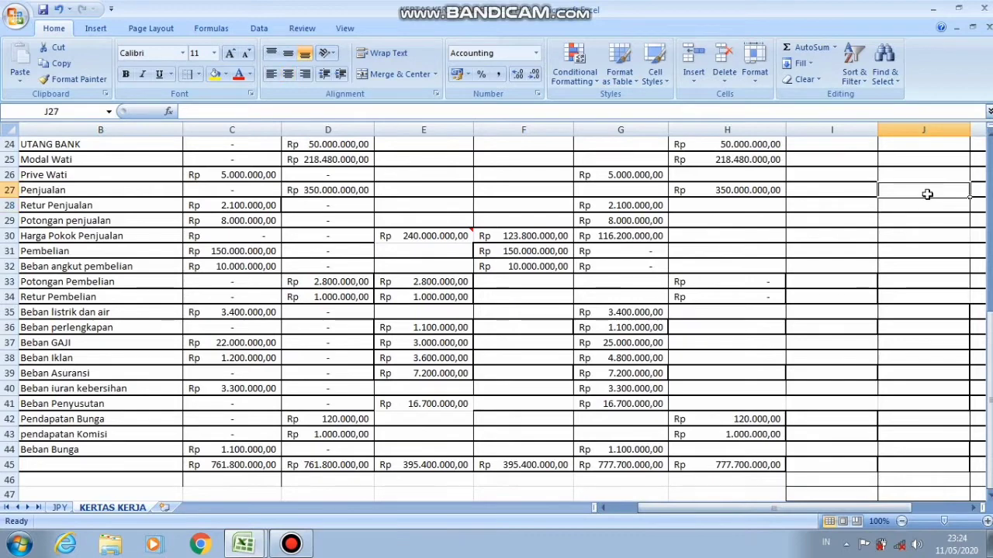
pyautogui.moveTo(990, 334); pyautogui.dragTo(978, 168)
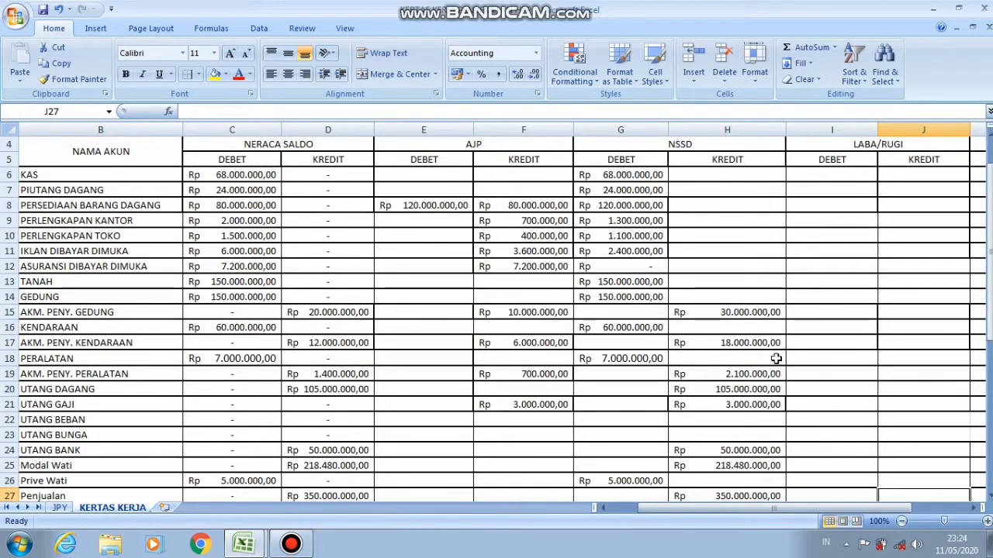
# Hide the AJP debit and credit columns E and F in the worksheet
pyautogui.click(759, 281)
pyautogui.click(745, 146)
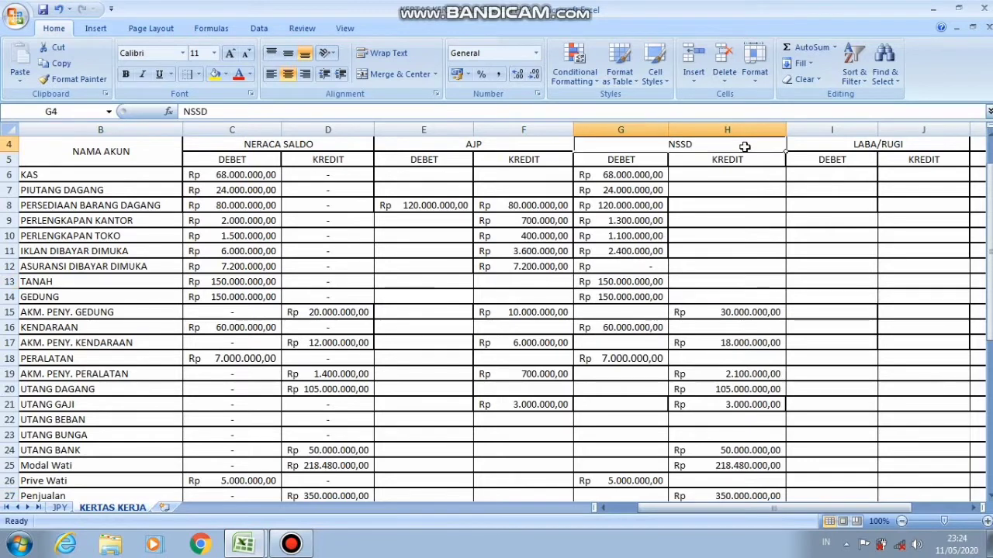
pyautogui.click(602, 114)
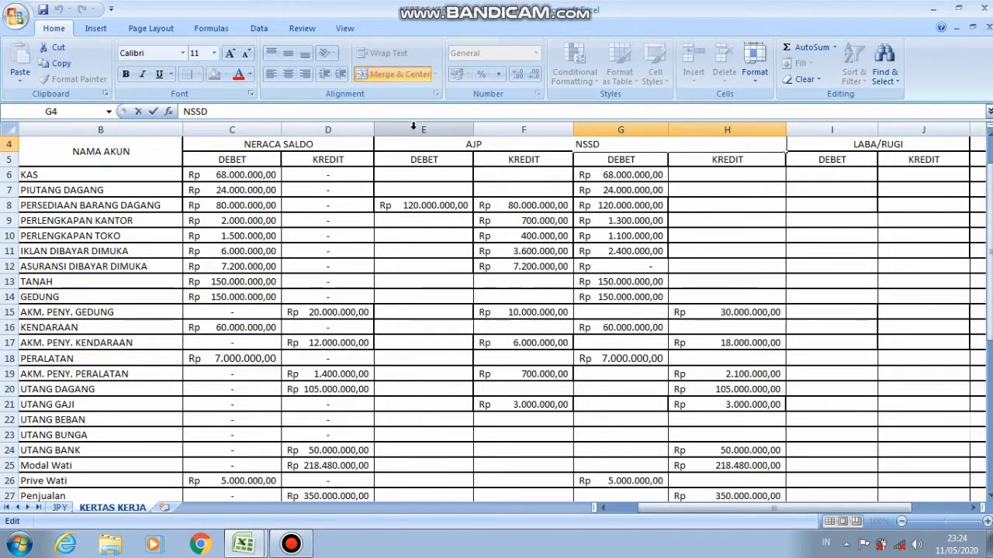
pyautogui.moveTo(458, 131); pyautogui.dragTo(508, 132)
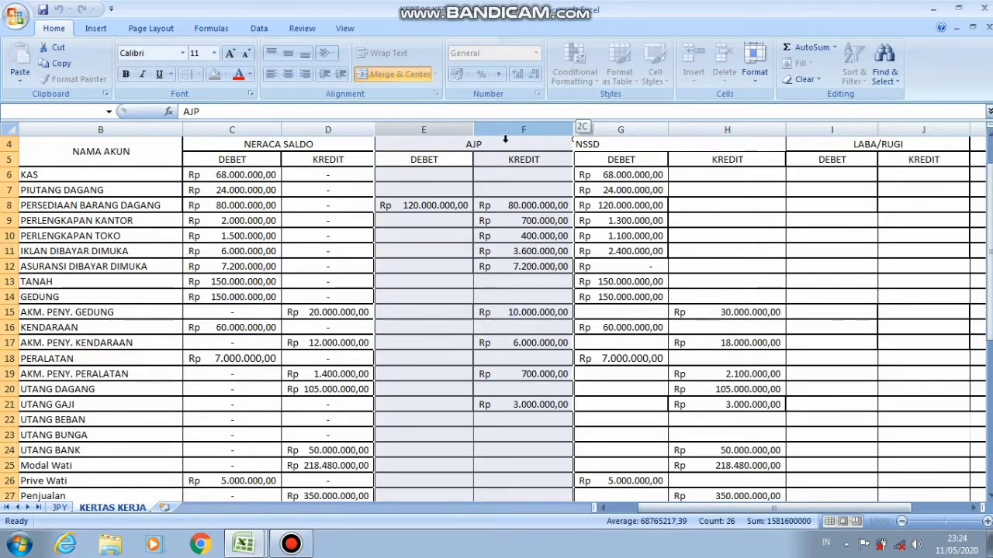
pyautogui.rightClick(437, 129)
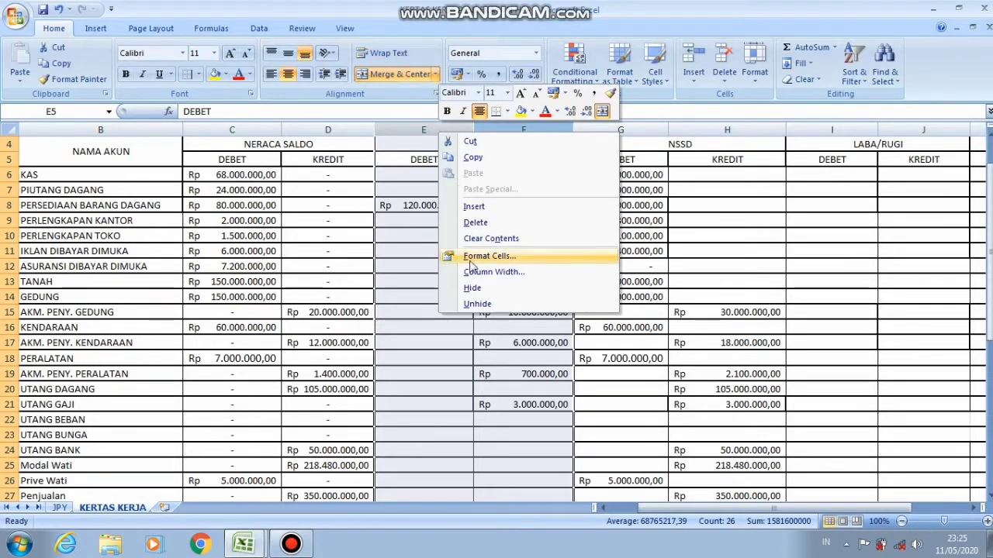
pyautogui.click(472, 288)
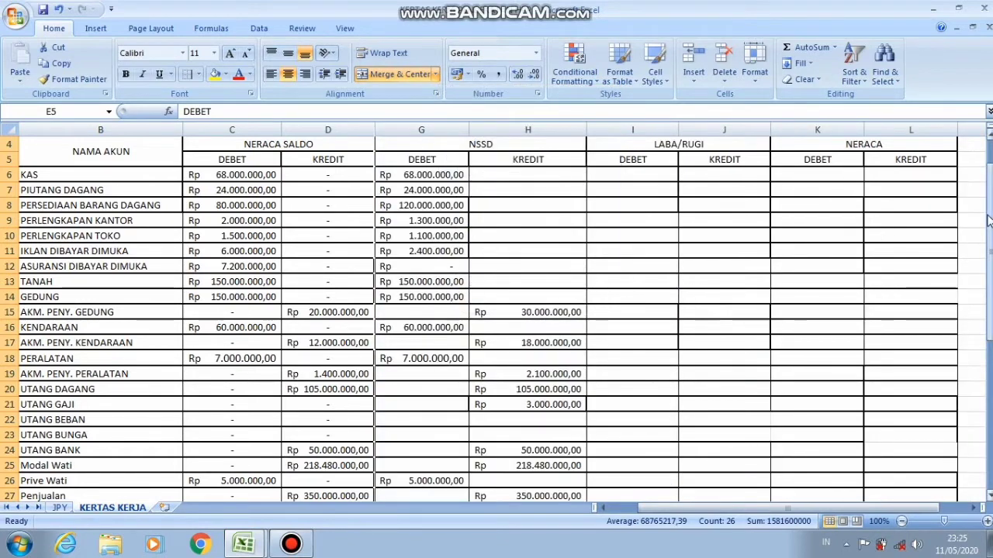
# Copy the Penjualan credit amount from NSSD cell H27 into LABA/RUGI credit cell J27
pyautogui.moveTo(988, 221); pyautogui.dragTo(987, 275)
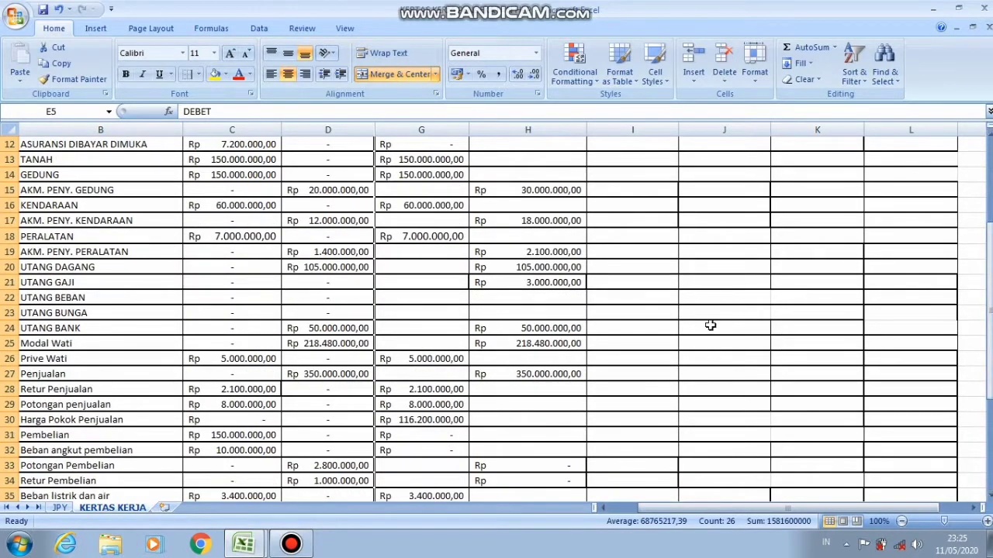
pyautogui.click(722, 375)
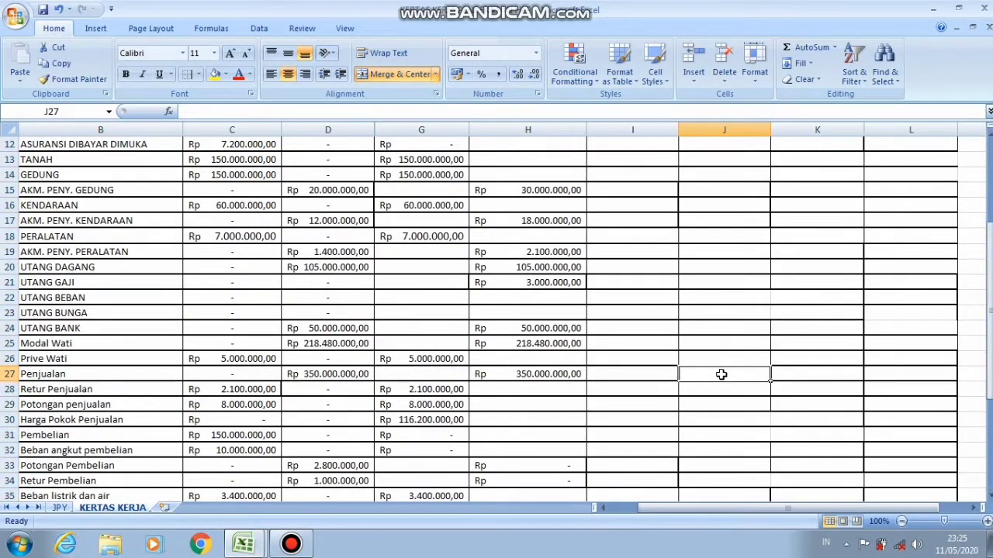
pyautogui.click(543, 374)
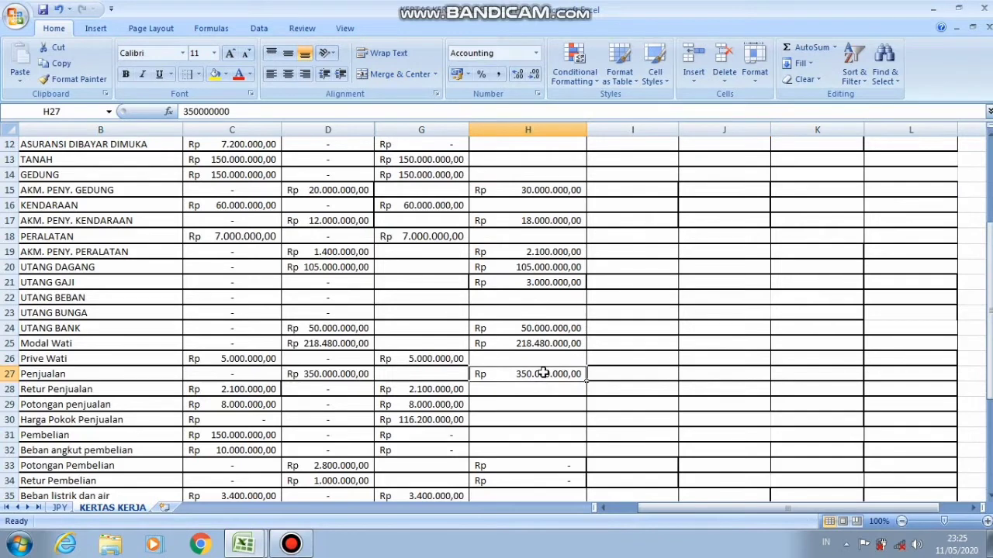
pyautogui.hotkey('ctrl', 'c')
pyautogui.click(707, 374)
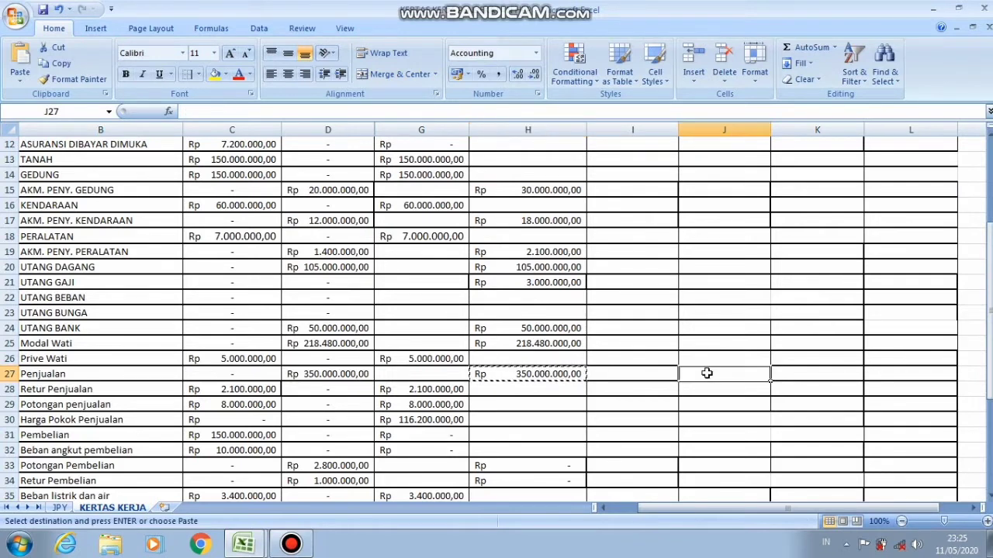
pyautogui.press('Return')
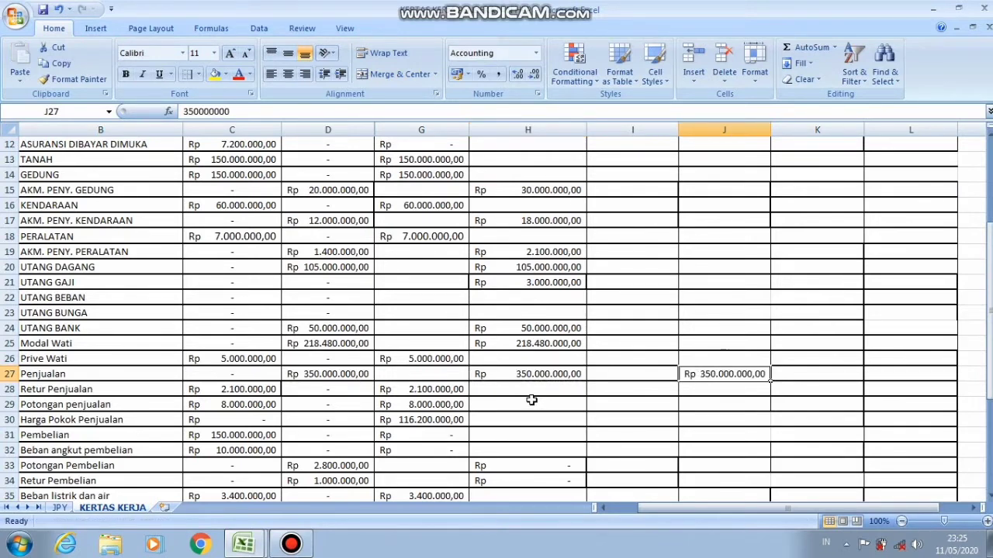
# Copy the Retur Penjualan and Potongan penjualan amounts from NSSD debit cells G28 and G29 into LABA/RUGI debit cells I28 and I29
pyautogui.click(444, 388)
pyautogui.hotkey('ctrl', 'c')
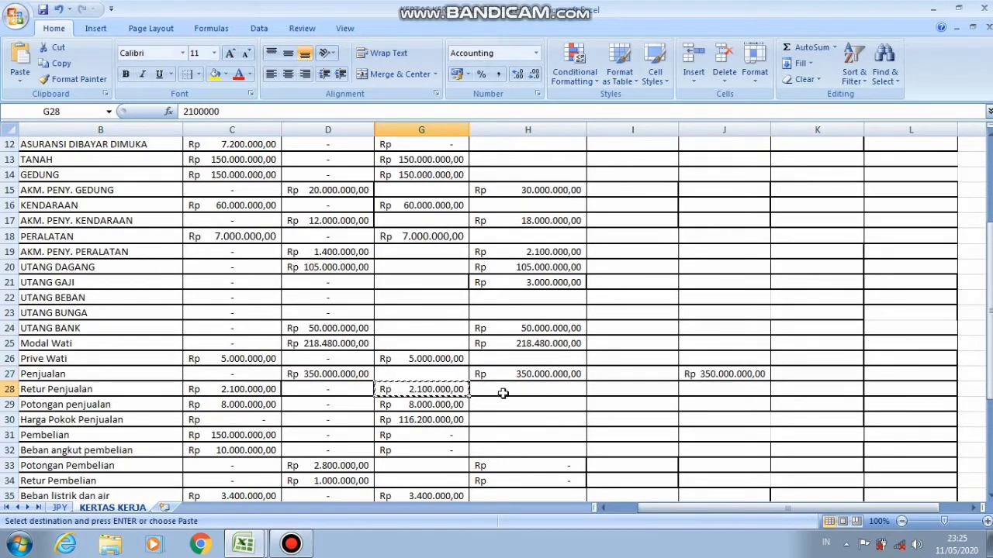
pyautogui.click(627, 387)
pyautogui.press('Return')
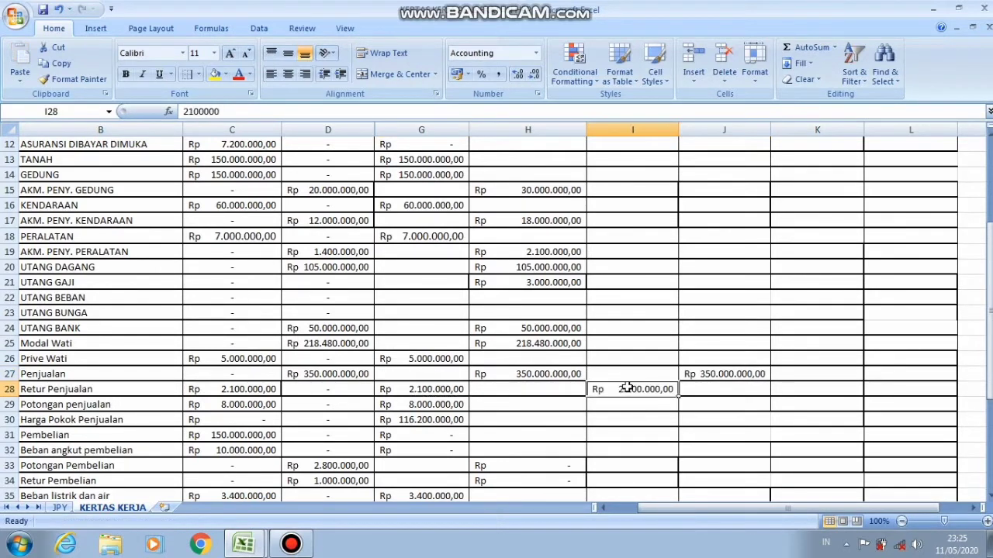
pyautogui.click(434, 404)
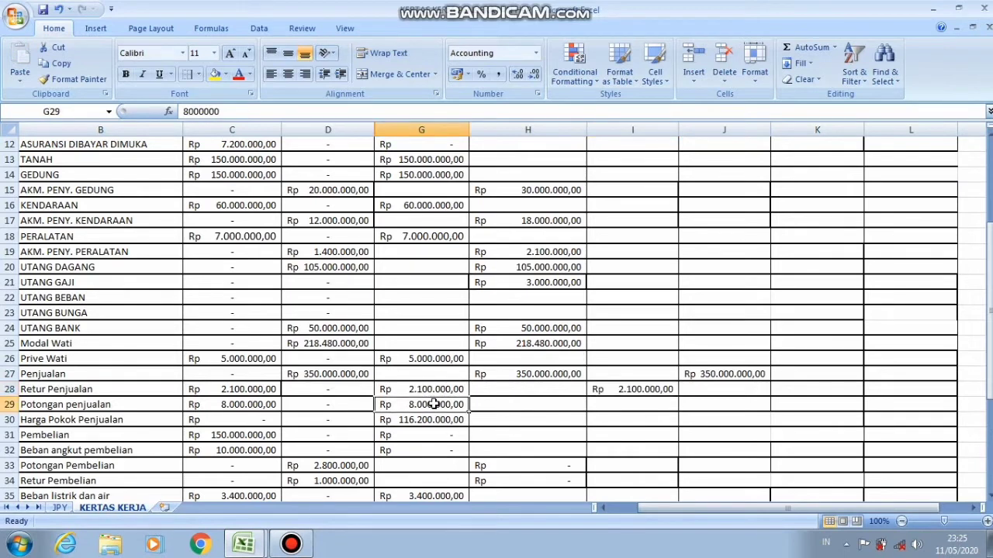
pyautogui.hotkey('ctrl', 'c')
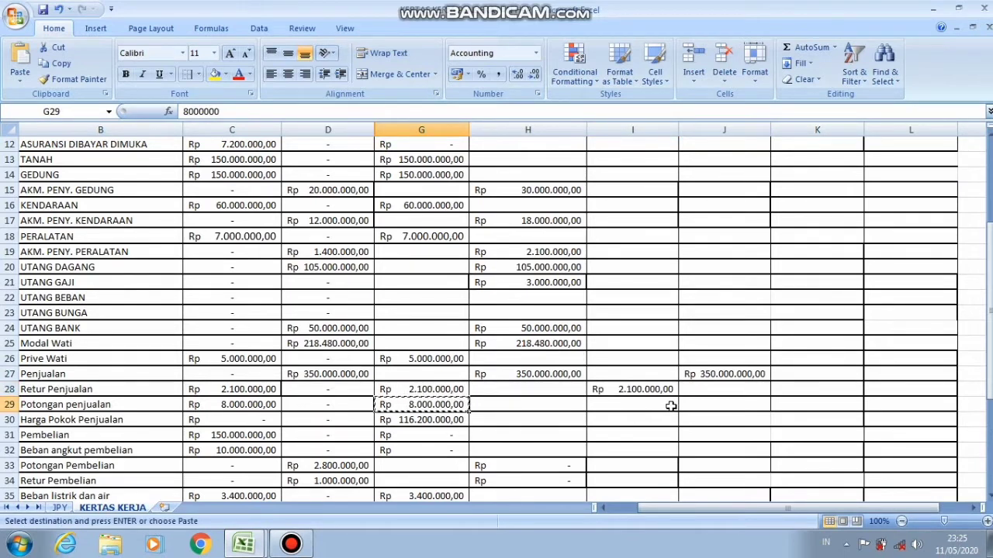
pyautogui.click(666, 407)
pyautogui.press('Return')
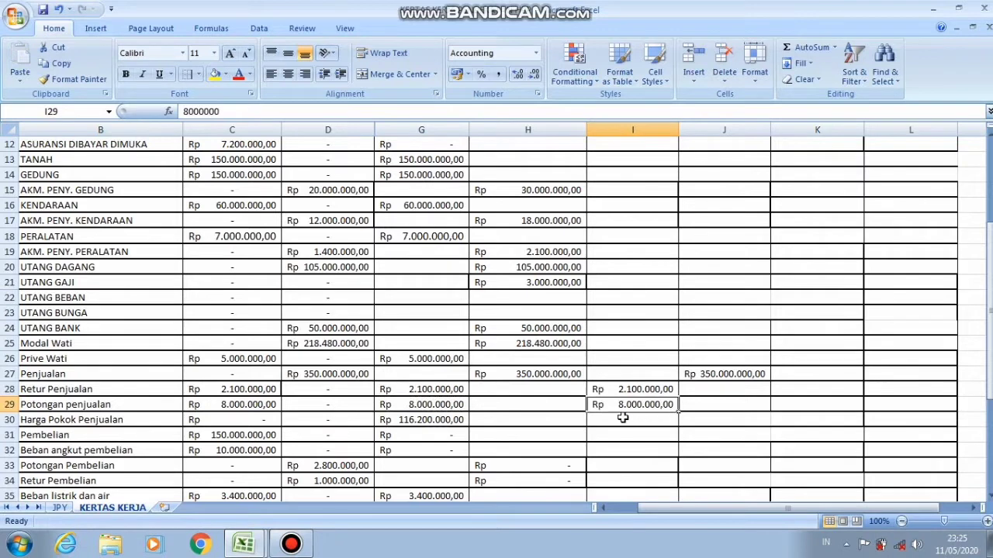
# Copy the Harga Pokok Penjualan formula from NSSD debit cell G30 into LABA/RUGI debit cell I30
pyautogui.click(463, 421)
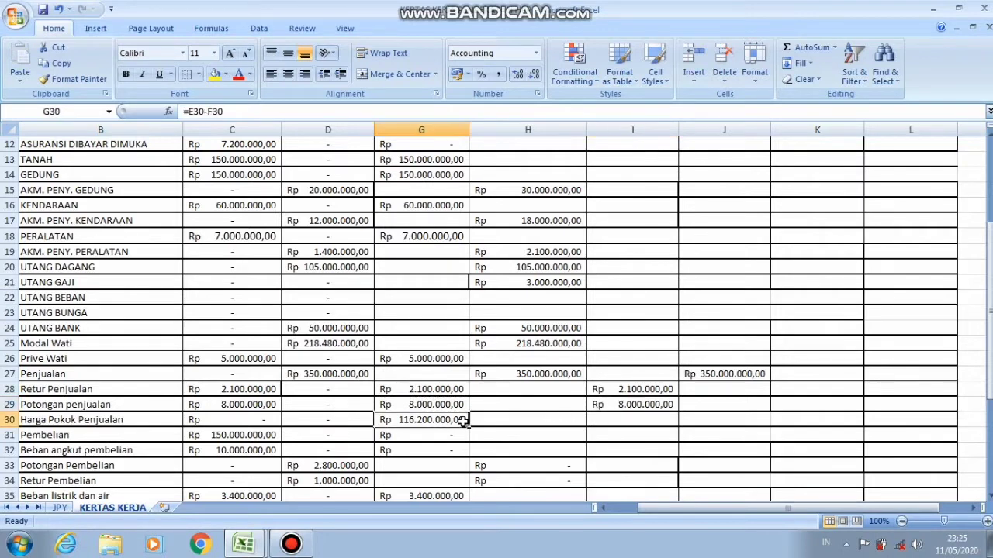
pyautogui.hotkey('ctrl', 'c')
pyautogui.click(633, 422)
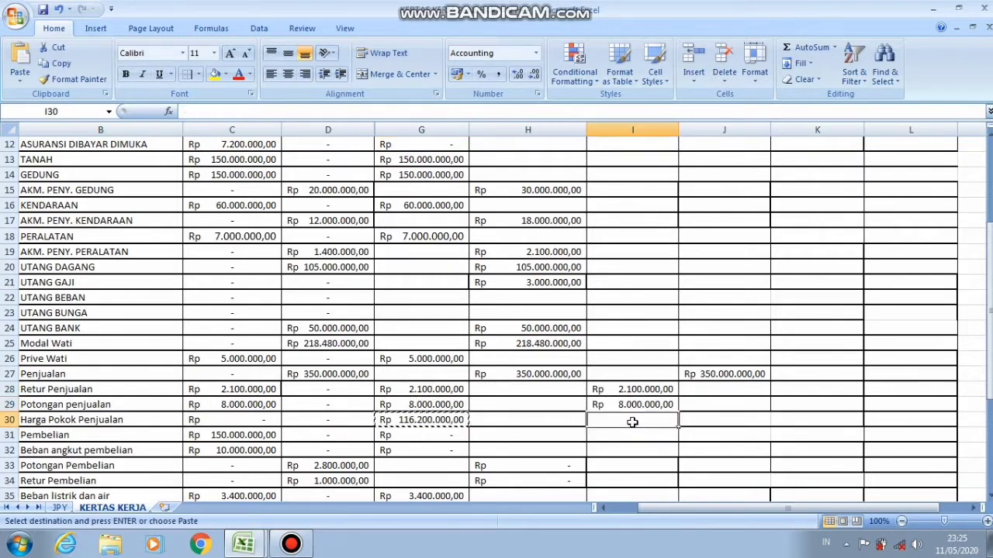
pyautogui.press('Return')
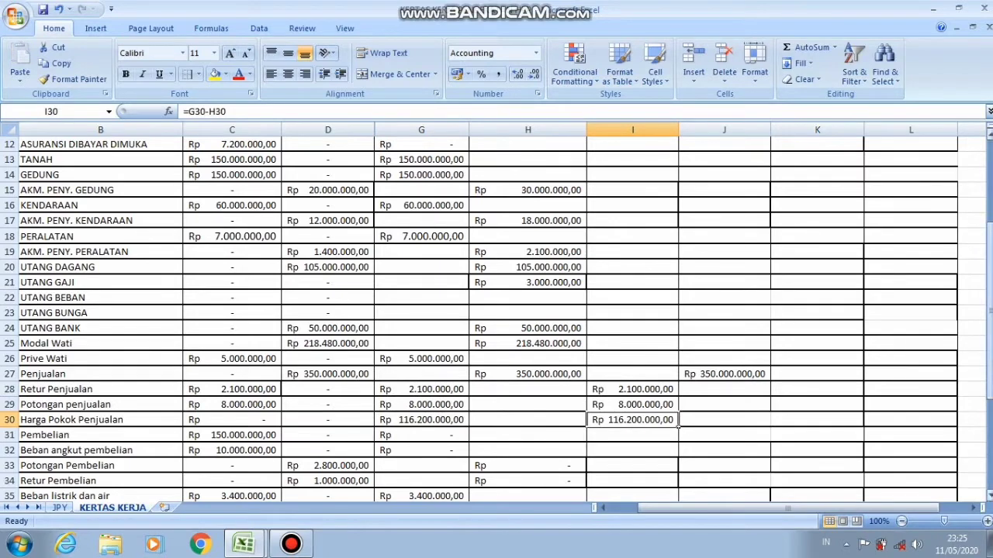
# Copy the Beban listrik dan air and Beban perlengkapan amounts from NSSD cells G35 and G36 into LABA/RUGI debit cells I35 and I36
pyautogui.moveTo(988, 349); pyautogui.dragTo(987, 420)
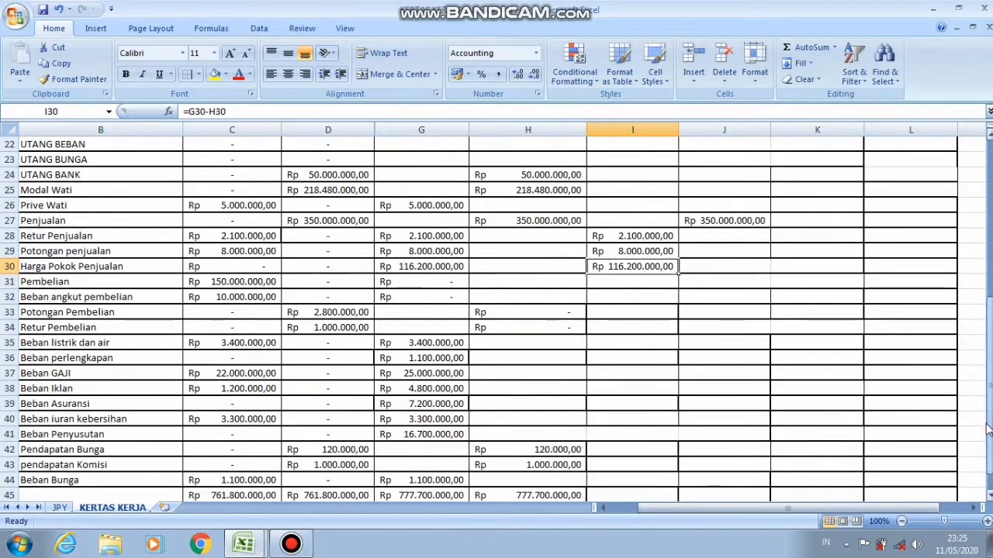
pyautogui.click(443, 347)
pyautogui.hotkey('ctrl', 'c')
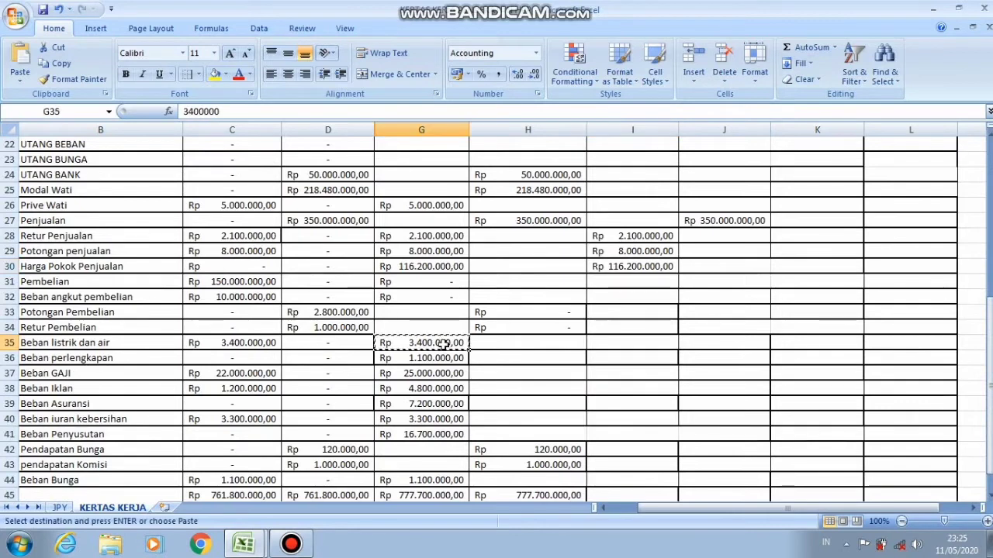
pyautogui.click(623, 342)
pyautogui.press('Return')
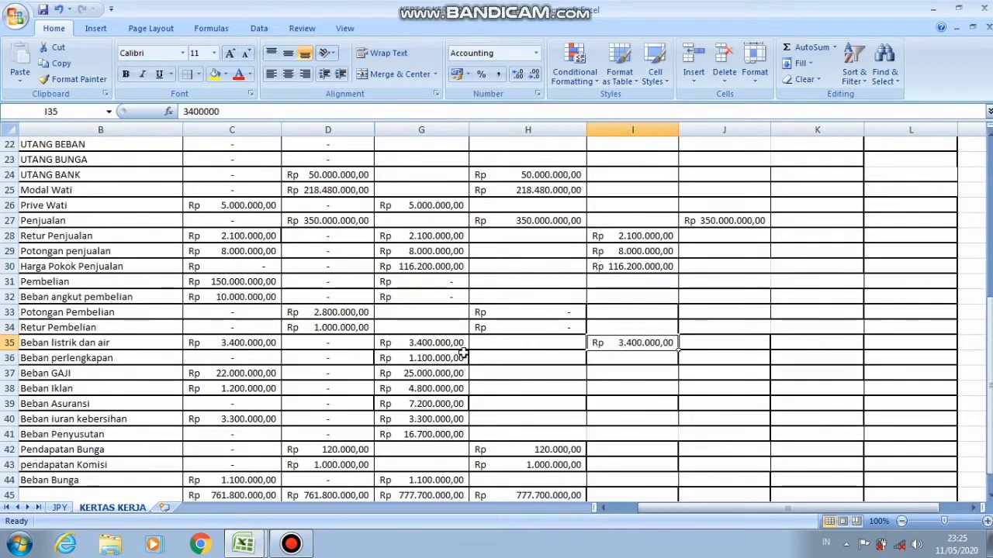
pyautogui.click(438, 358)
pyautogui.hotkey('ctrl', 'c')
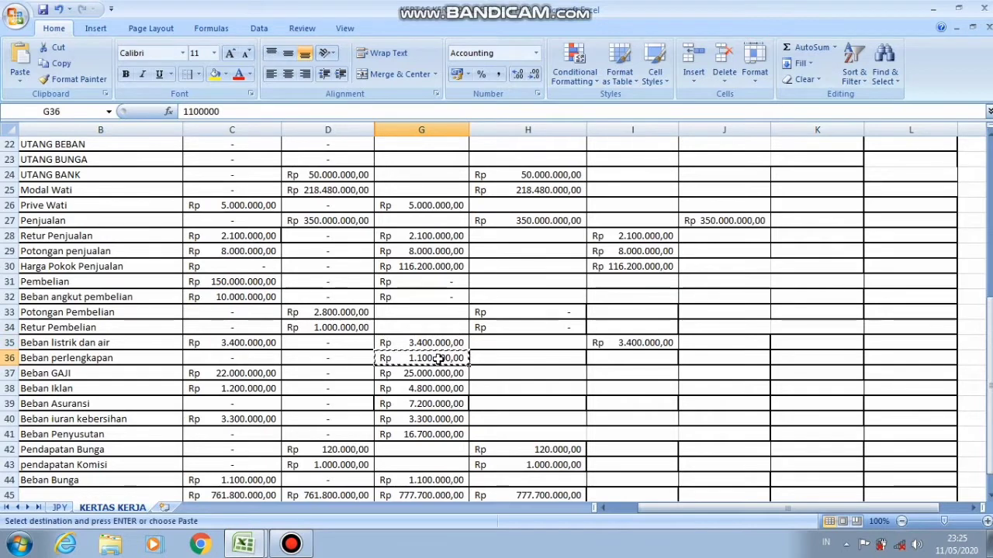
pyautogui.click(604, 360)
pyautogui.press('Return')
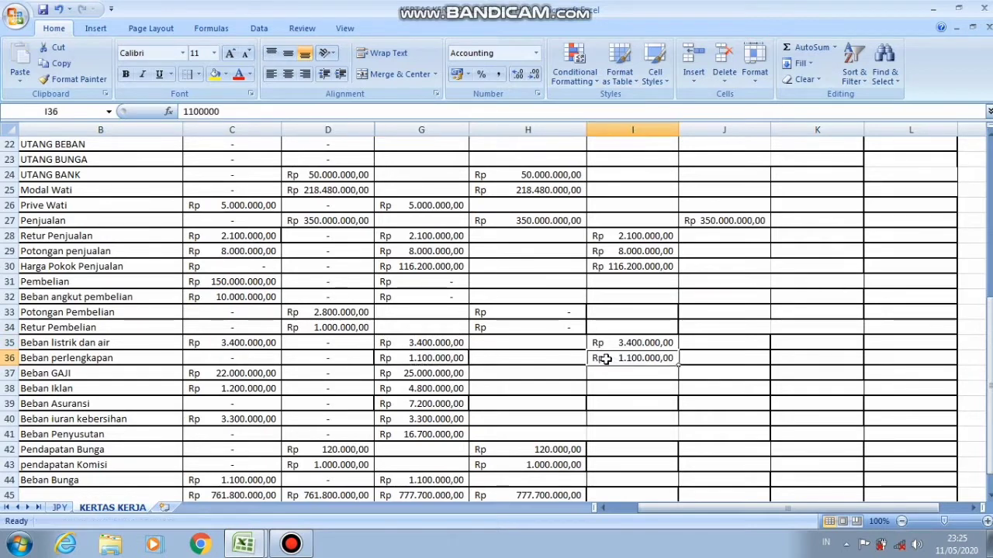
# Copy the Beban GAJI and Beban Iklan formulas from NSSD debit cells G37 and G38 into LABA/RUGI debit cells I37 and I38
pyautogui.click(438, 373)
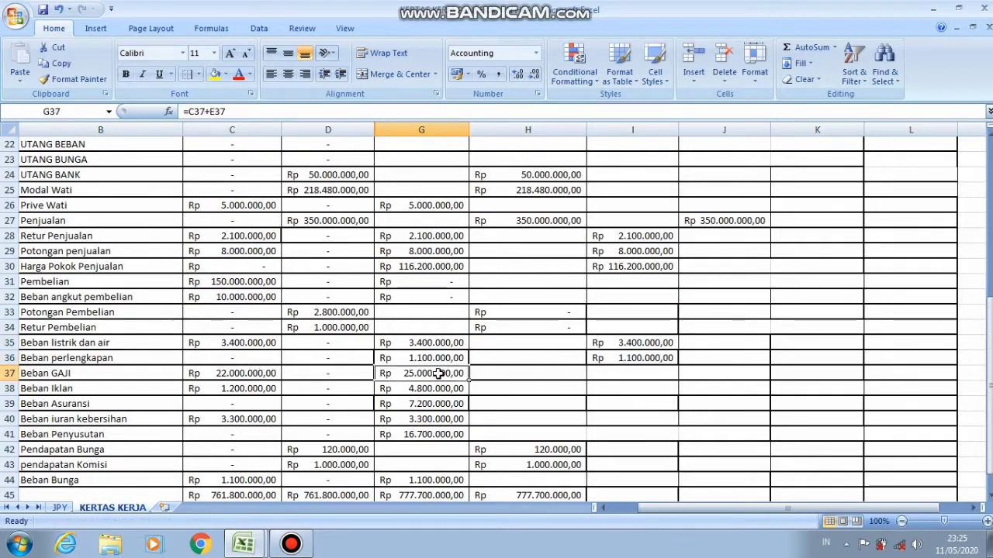
pyautogui.hotkey('ctrl', 'c')
pyautogui.click(634, 373)
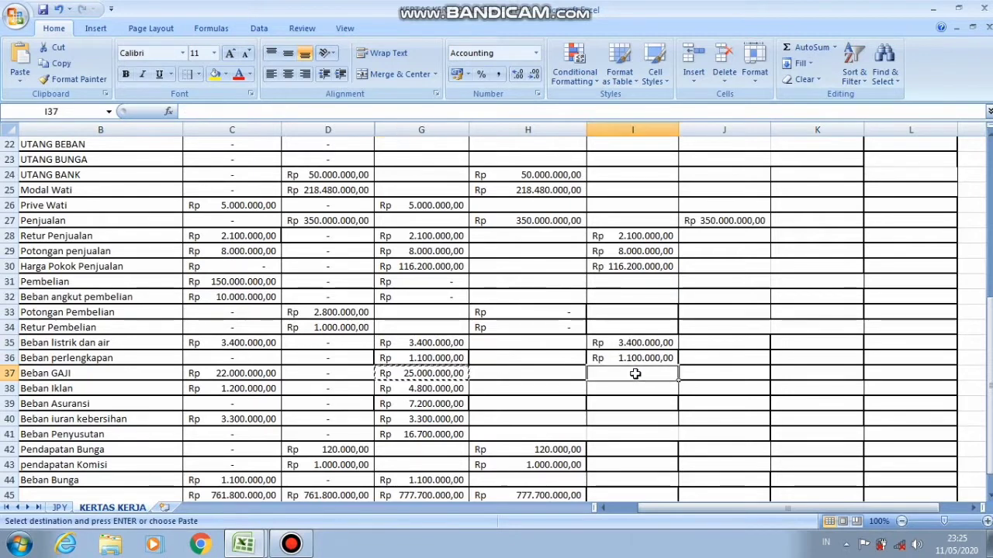
pyautogui.press('Return')
pyautogui.click(450, 390)
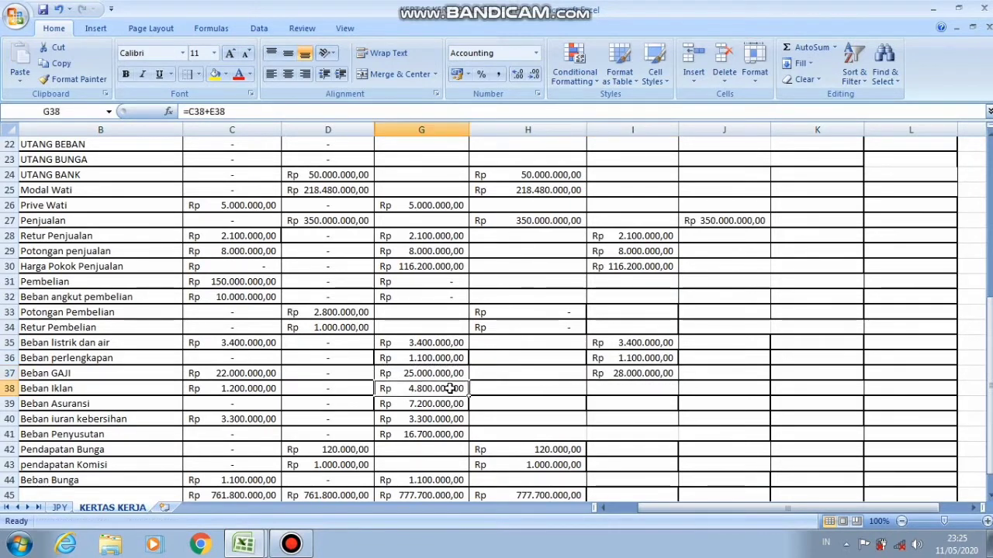
pyautogui.hotkey('ctrl', 'c')
pyautogui.click(609, 386)
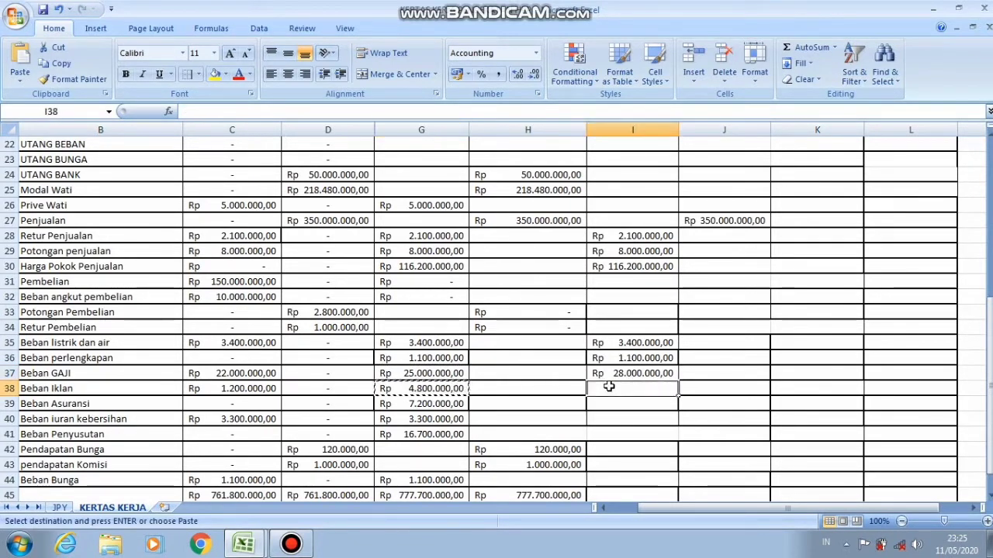
pyautogui.press('Return')
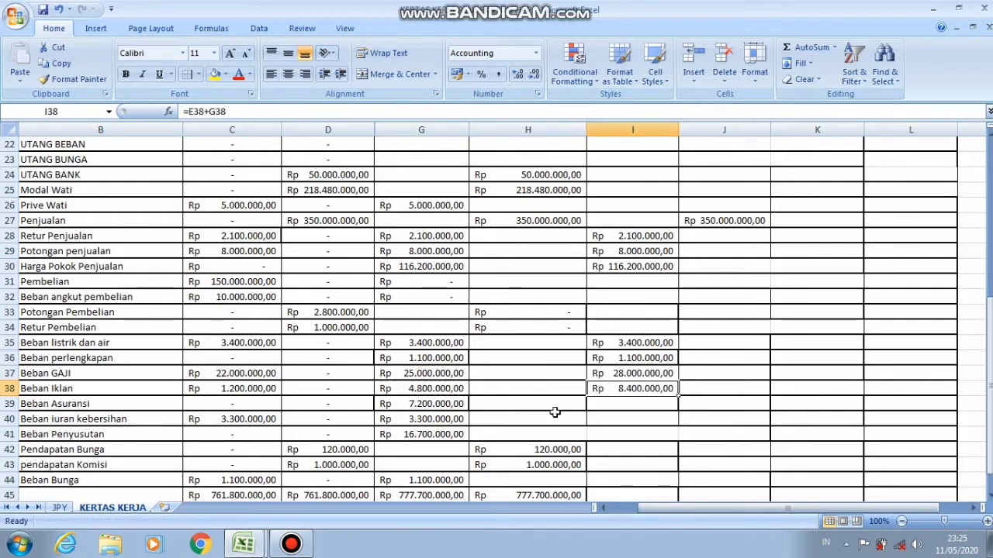
# Copy the Beban Asuransi and Beban iuran kebersihan amounts from NSSD cells G39 and G40 into LABA/RUGI debit cells I39 and I40
pyautogui.click(449, 405)
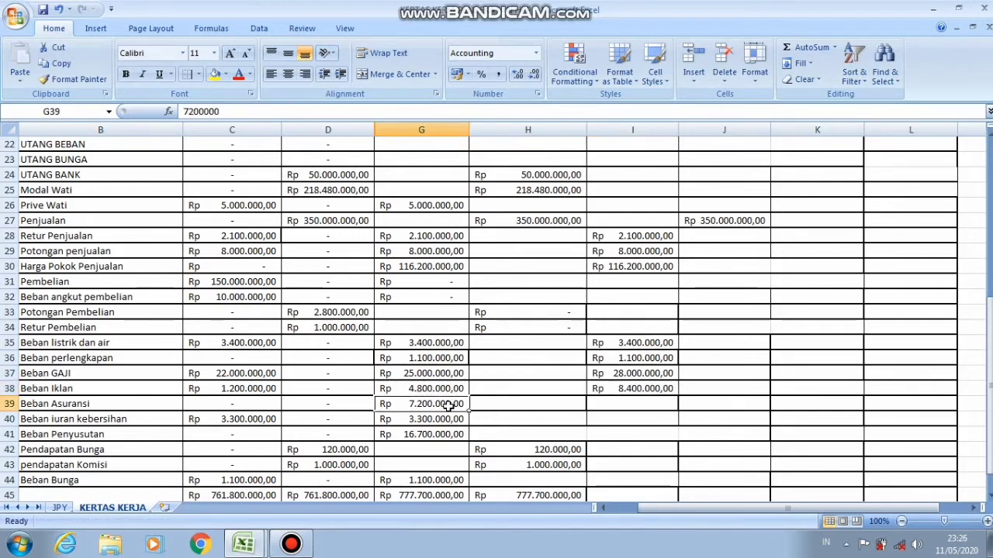
pyautogui.hotkey('ctrl', 'c')
pyautogui.click(611, 403)
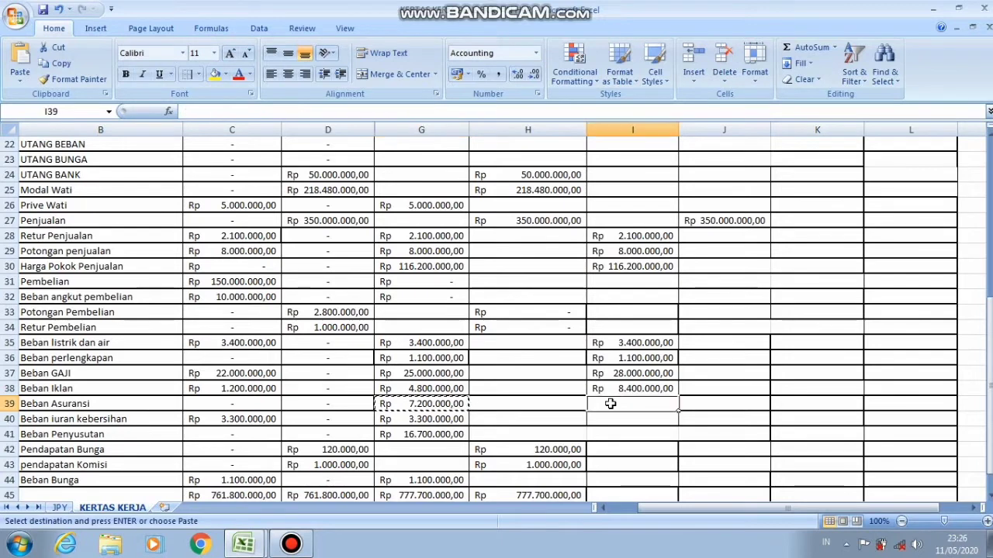
pyautogui.hotkey('ctrl', 'v')
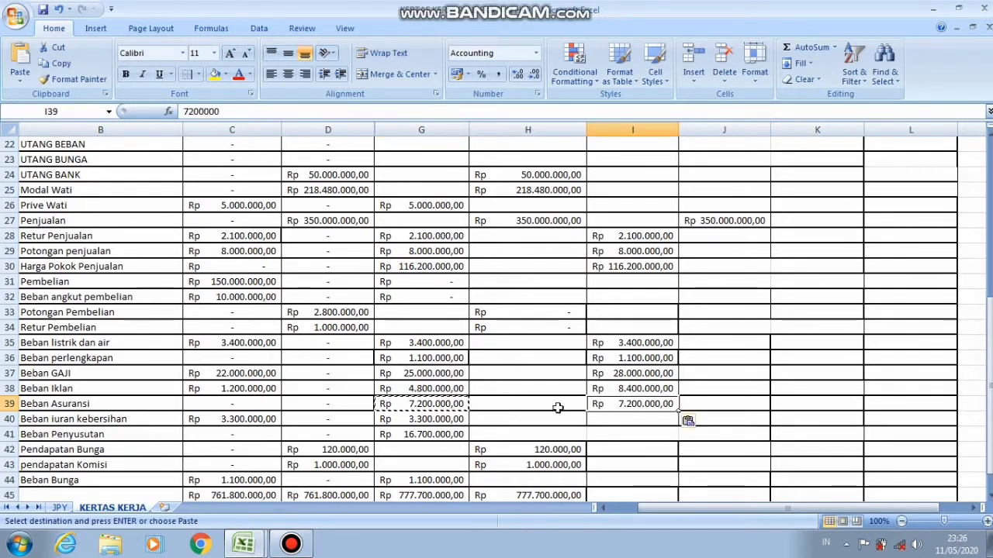
pyautogui.click(441, 419)
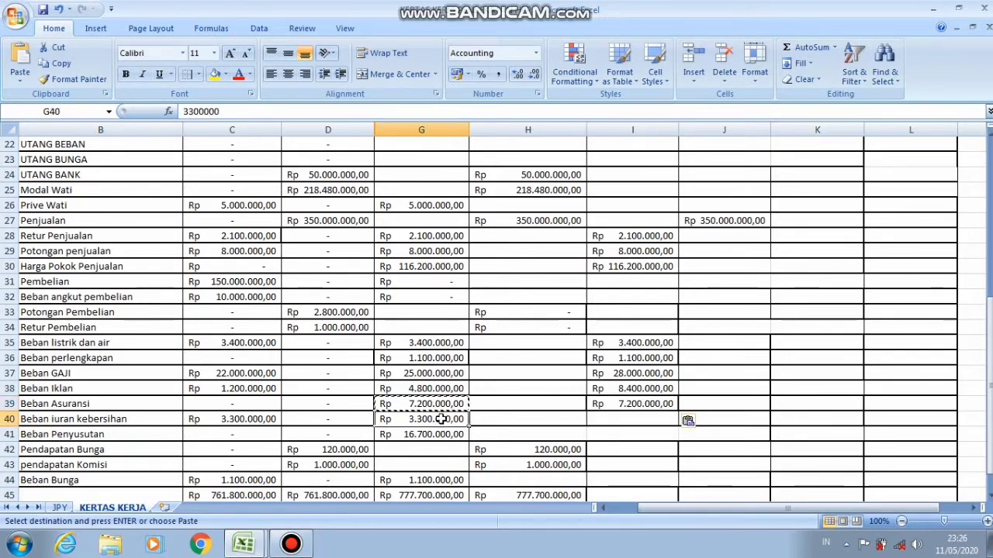
pyautogui.hotkey('ctrl', 'c')
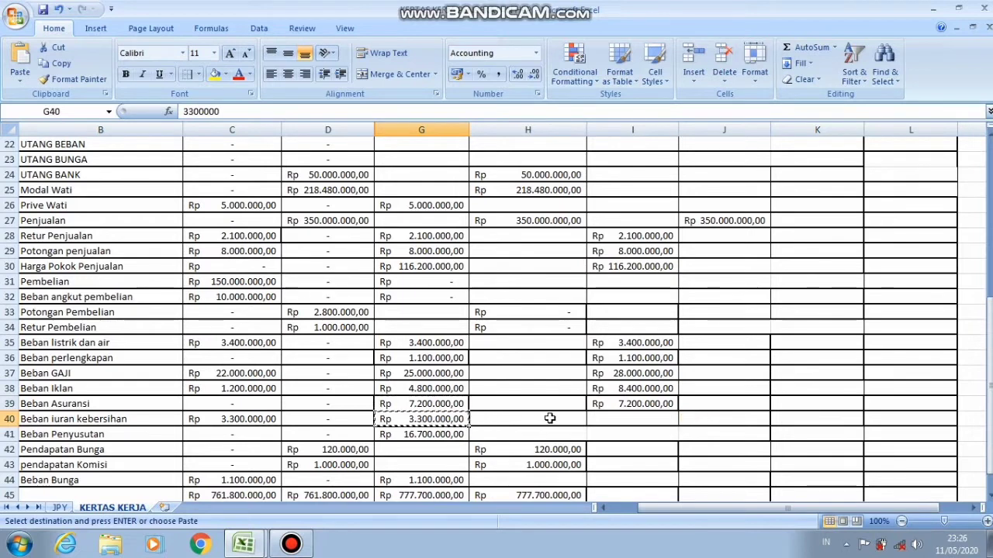
pyautogui.click(596, 419)
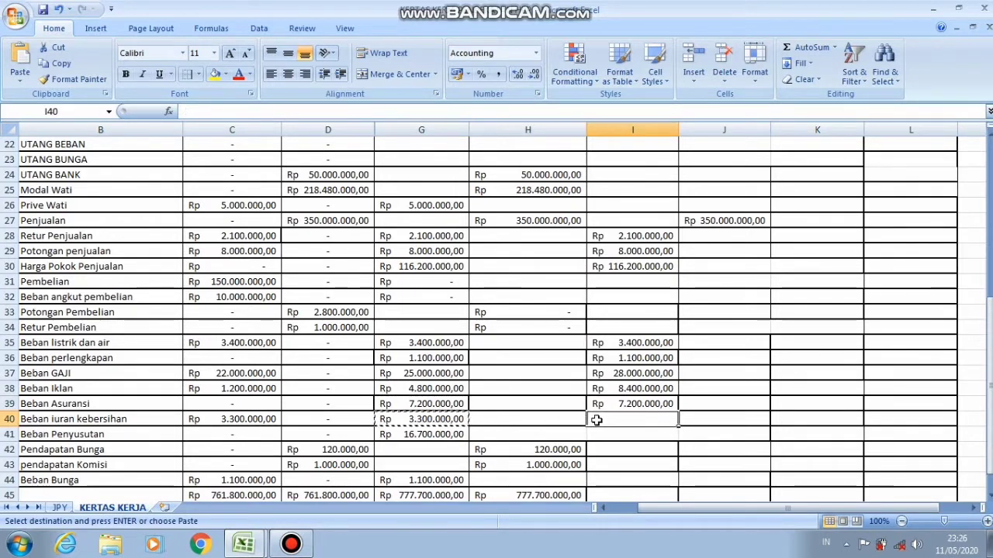
pyautogui.press('Return')
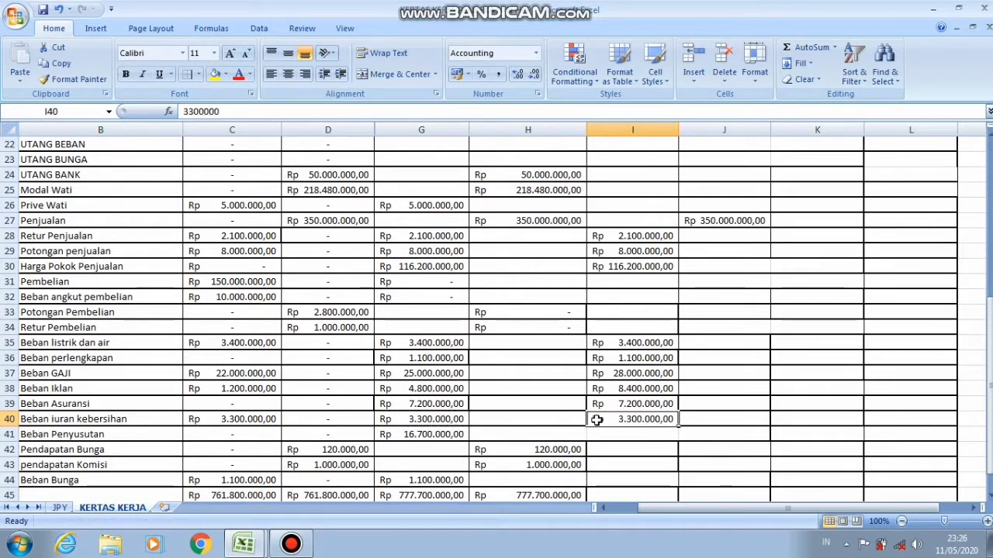
# Copy the Beban Penyusutan amount from NSSD debit cell G41 into LABA/RUGI debit cell I41
pyautogui.click(430, 434)
pyautogui.hotkey('ctrl', 'c')
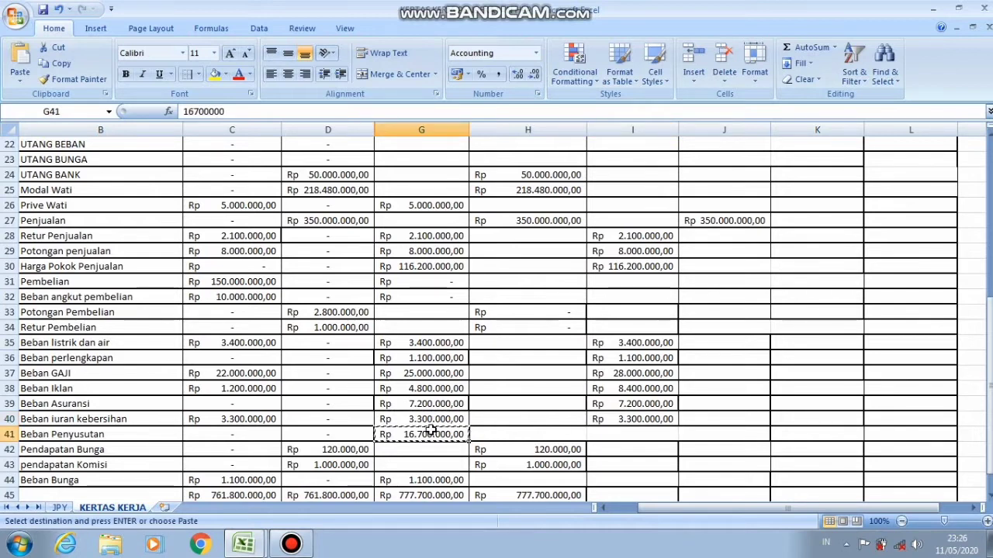
pyautogui.click(591, 434)
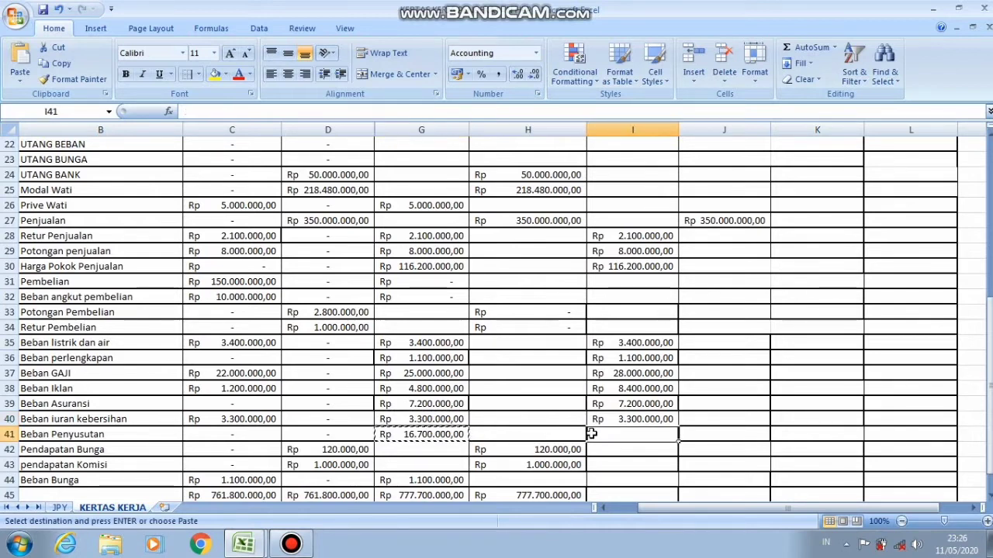
pyautogui.press('Return')
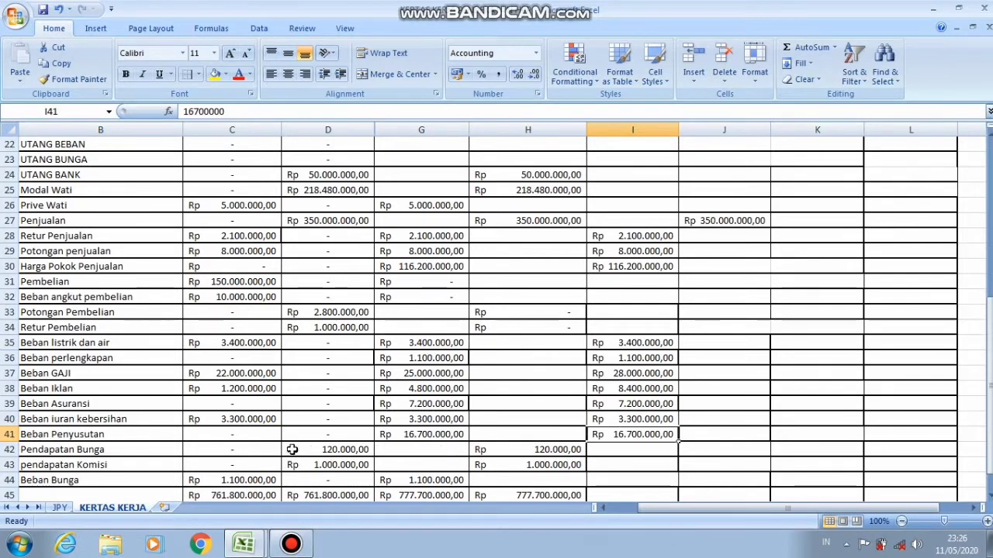
# Copy the Pendapatan Bunga and pendapatan Komisi amounts from NSSD credit cells H42 and H43 into LABA/RUGI credit cells J42 and J43
pyautogui.click(513, 452)
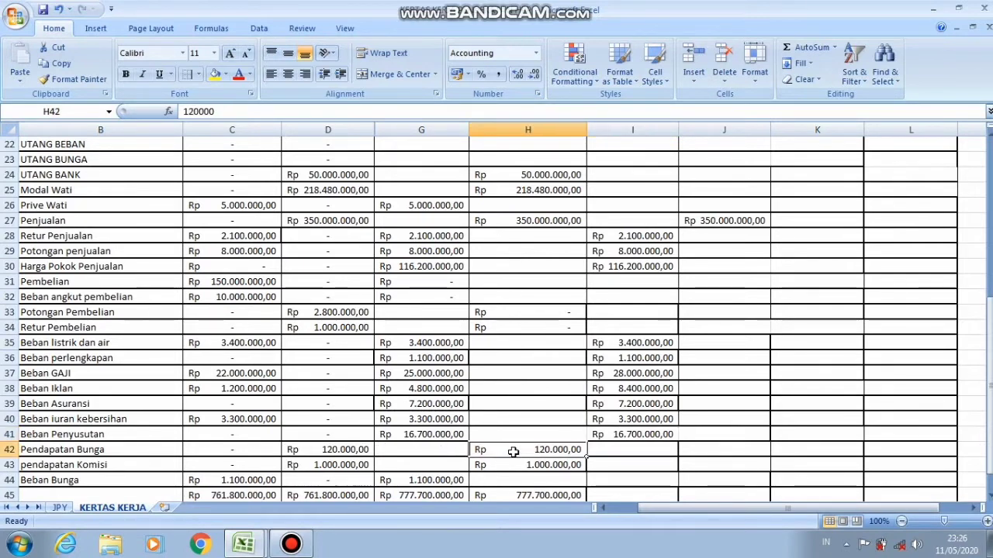
pyautogui.hotkey('ctrl', 'c')
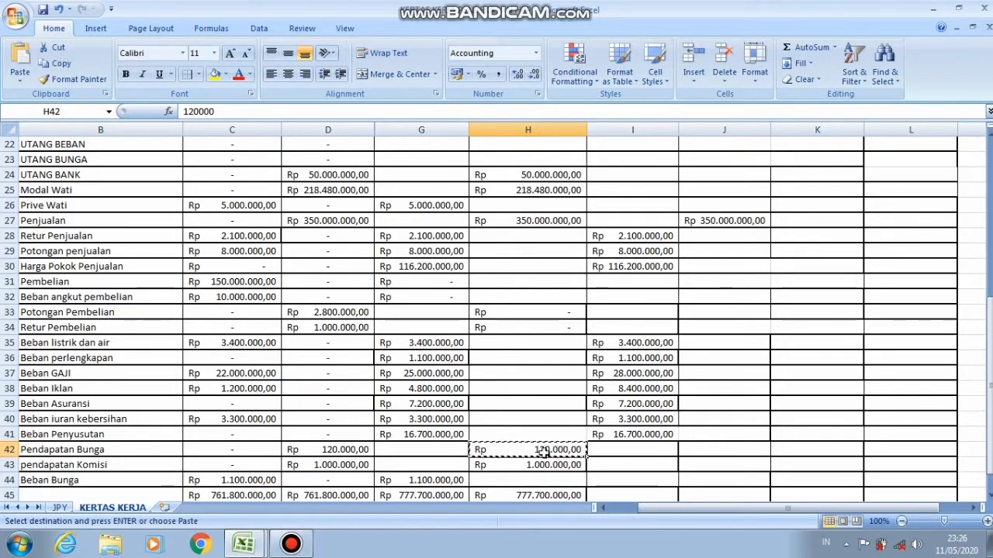
pyautogui.click(707, 449)
pyautogui.press('Return')
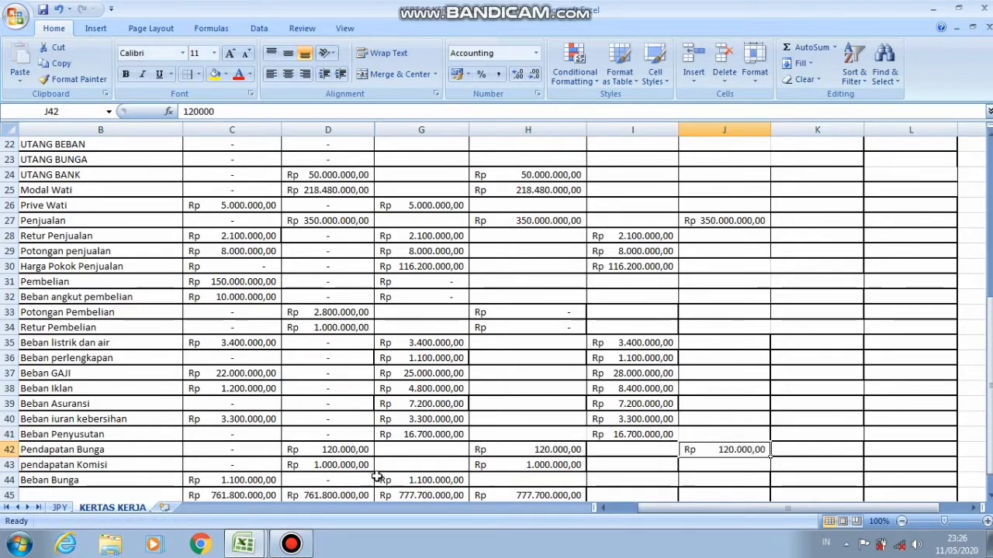
pyautogui.click(534, 466)
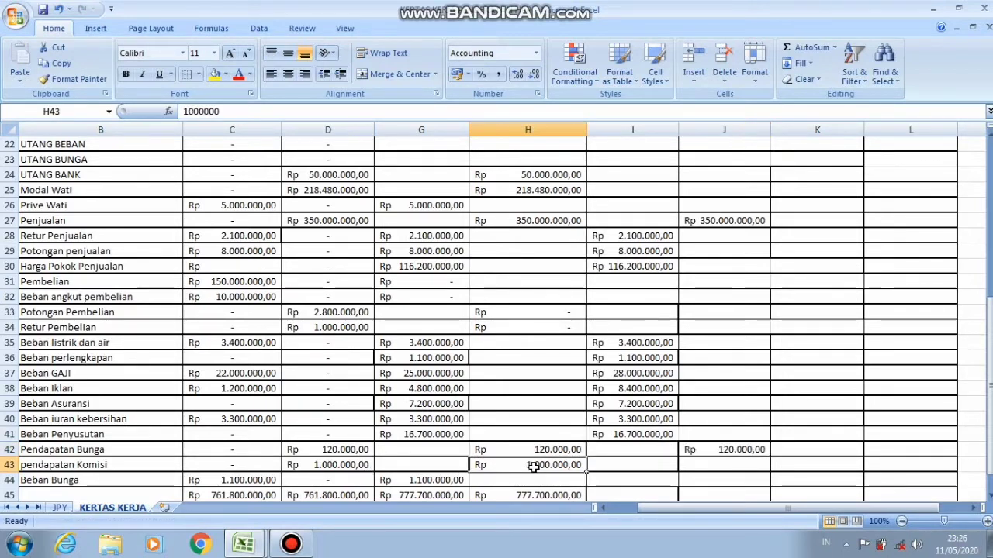
pyautogui.hotkey('ctrl', 'c')
pyautogui.click(741, 464)
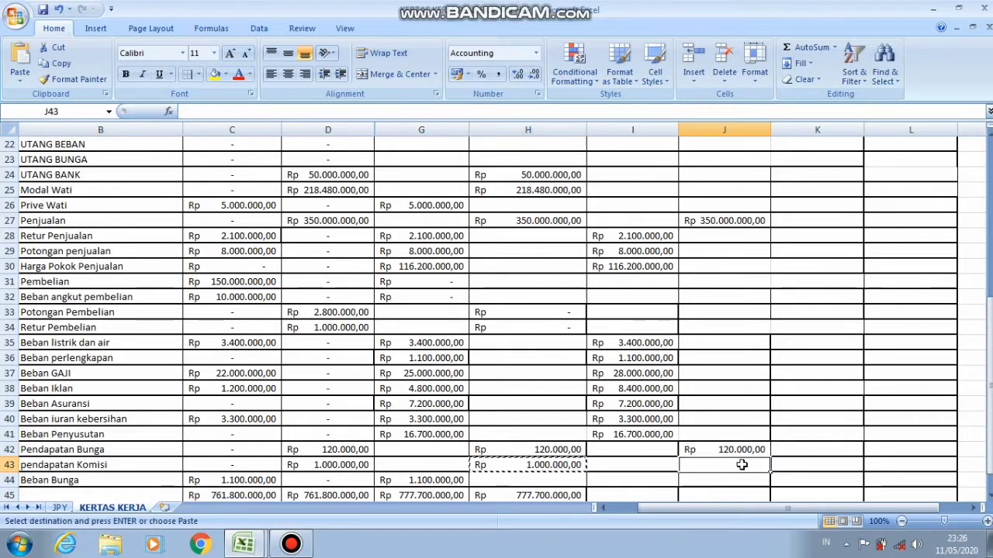
pyautogui.press('Return')
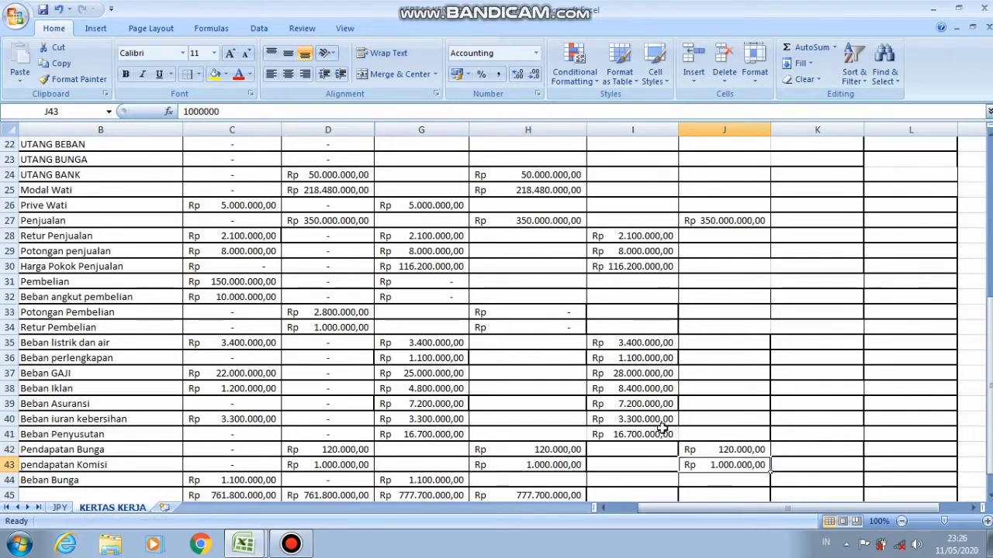
# Copy the Beban Bunga amount from NSSD debit cell G44 into LABA/RUGI debit cell I44
pyautogui.click(433, 481)
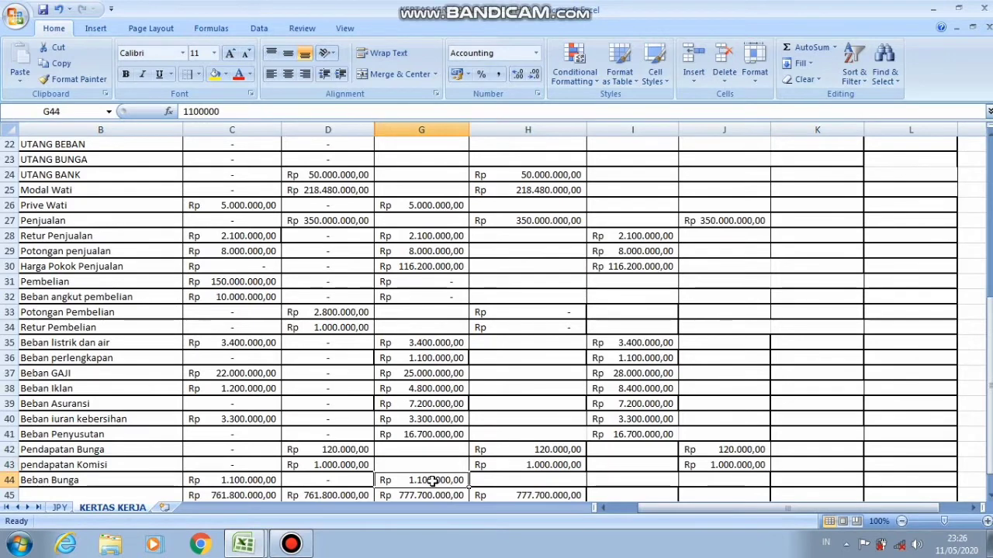
pyautogui.hotkey('ctrl', 'c')
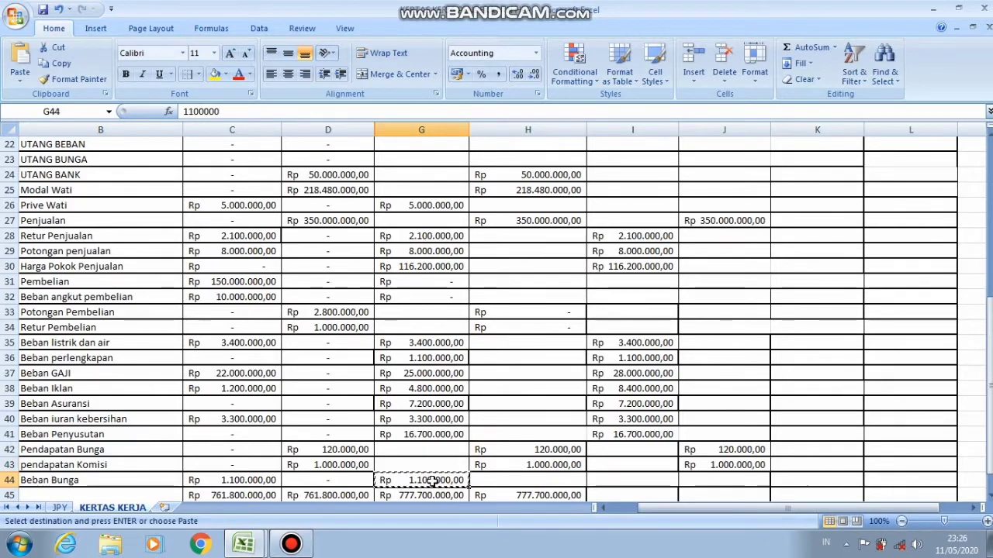
pyautogui.click(655, 480)
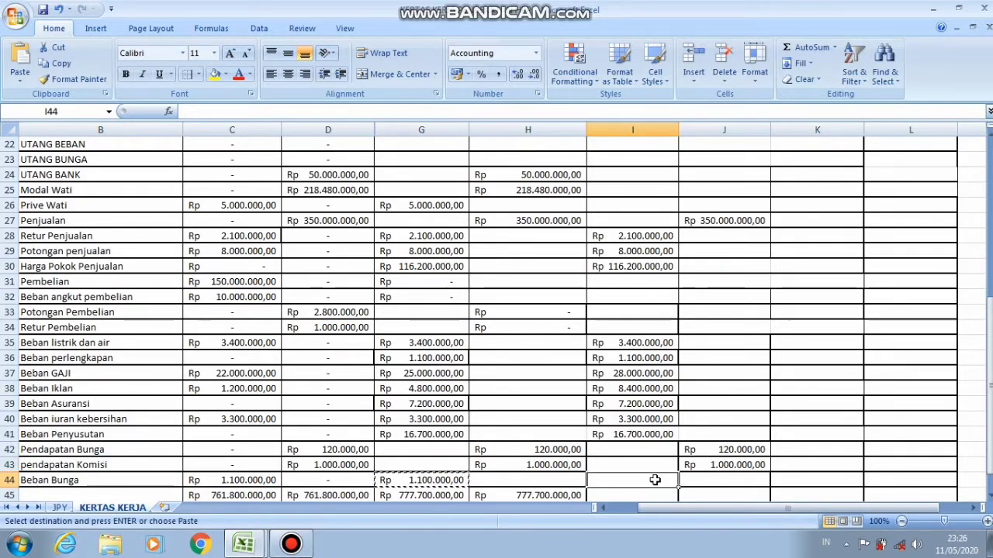
pyautogui.press('Return')
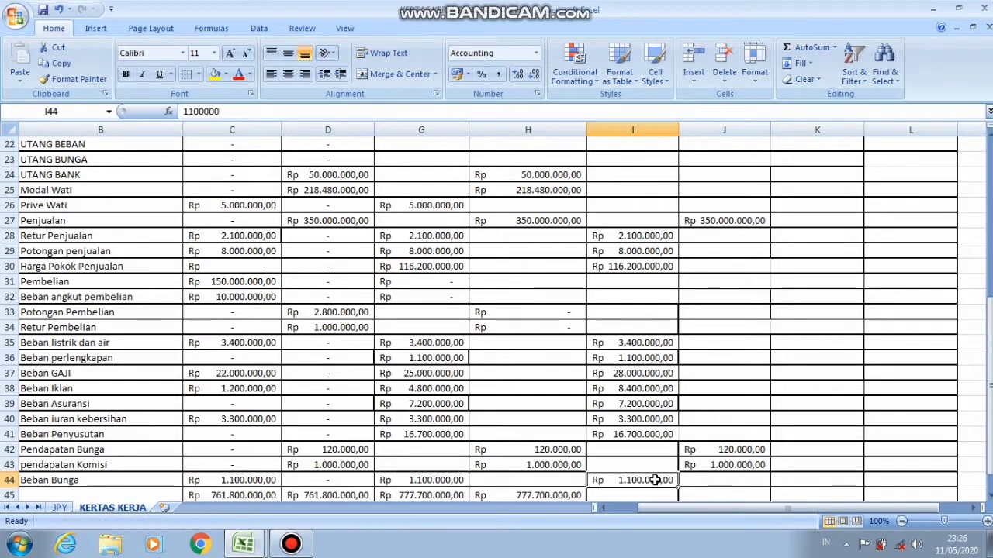
# Total the LABA/RUGI debit column in cell I45 with the formula =sum(I6:I44)
pyautogui.moveTo(988, 374); pyautogui.dragTo(988, 390)
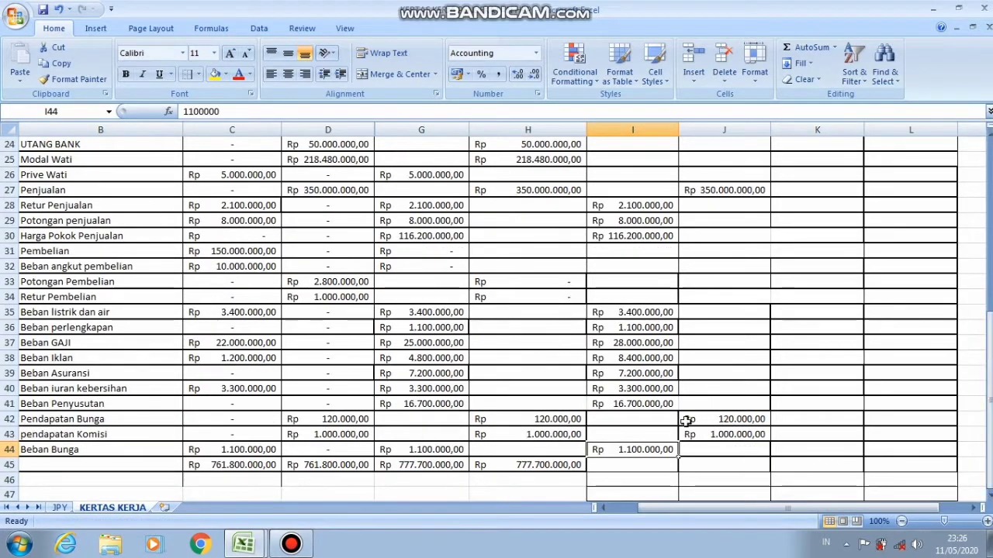
pyautogui.click(644, 465)
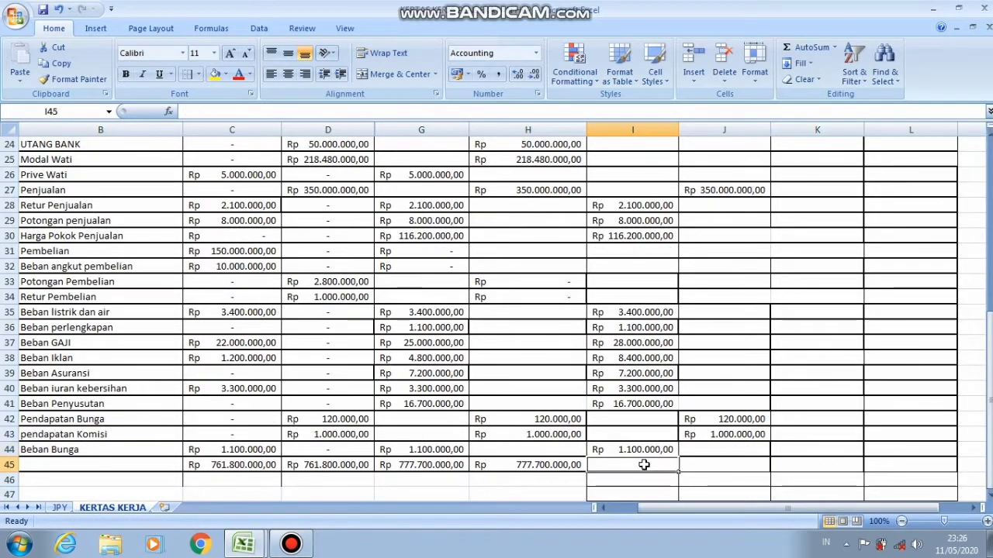
pyautogui.write('=')
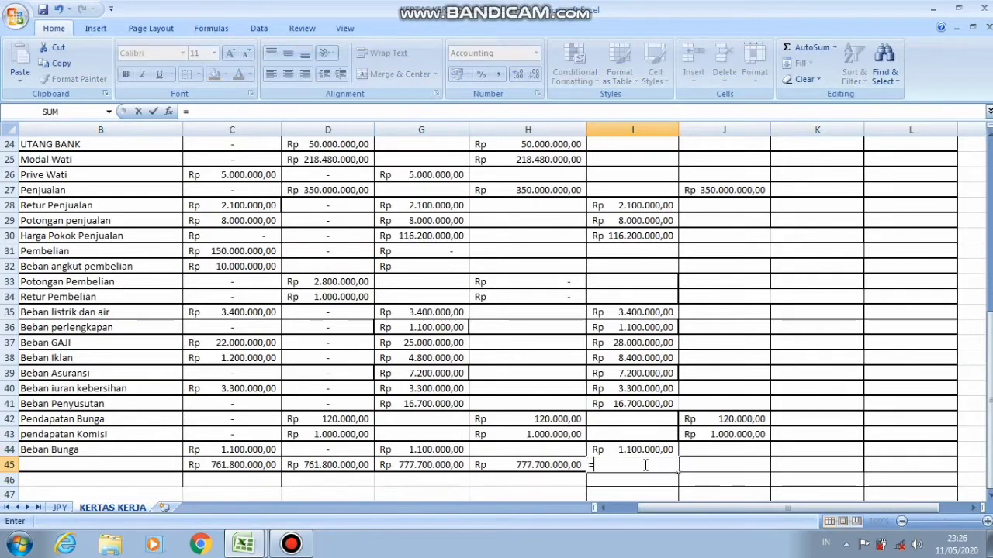
pyautogui.write('sum(')
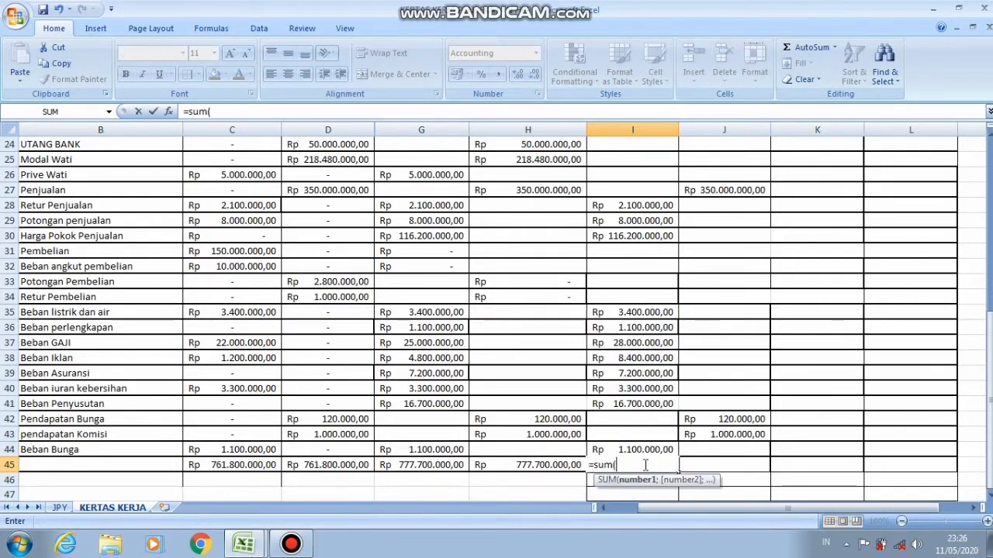
pyautogui.moveTo(990, 399); pyautogui.dragTo(988, 222)
pyautogui.moveTo(654, 224); pyautogui.dragTo(644, 463)
pyautogui.write(')')
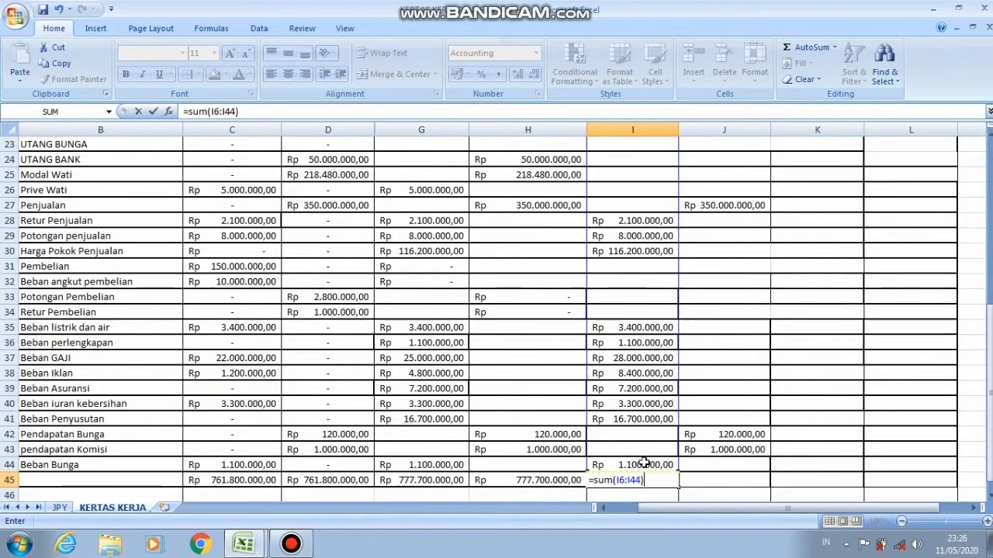
pyautogui.press('Return')
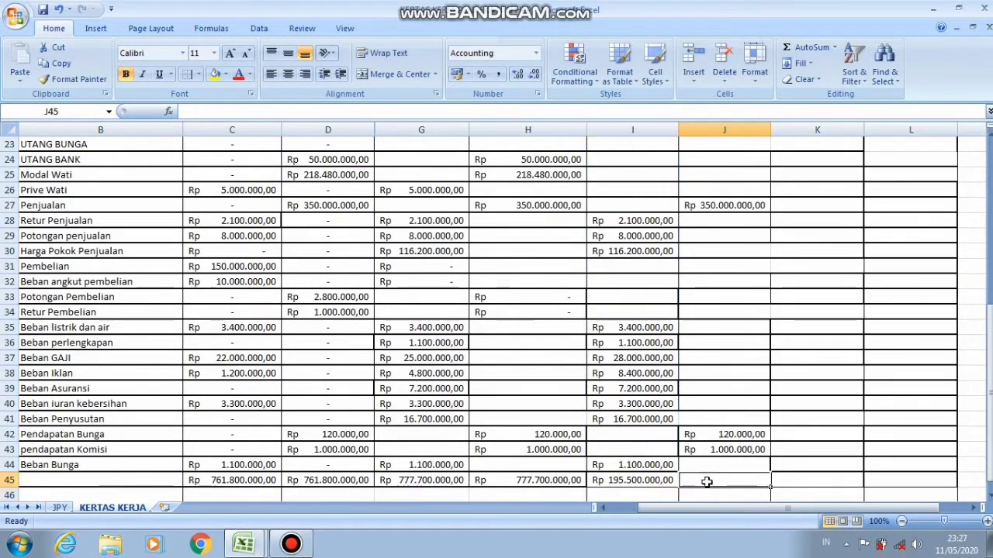
# Total the LABA/RUGI credit column in cell J45 with the formula =sum(J6:J44)
pyautogui.click(706, 481)
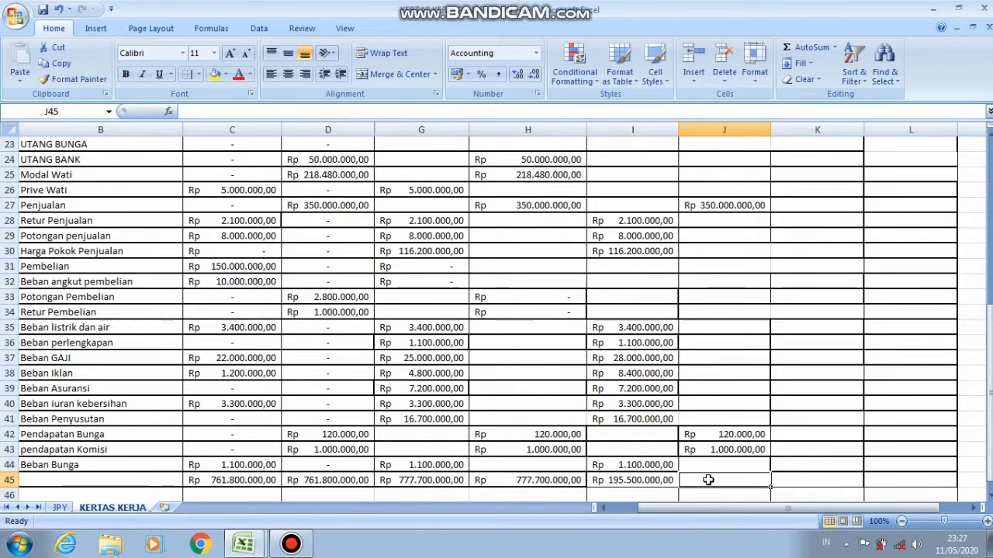
pyautogui.write('=s')
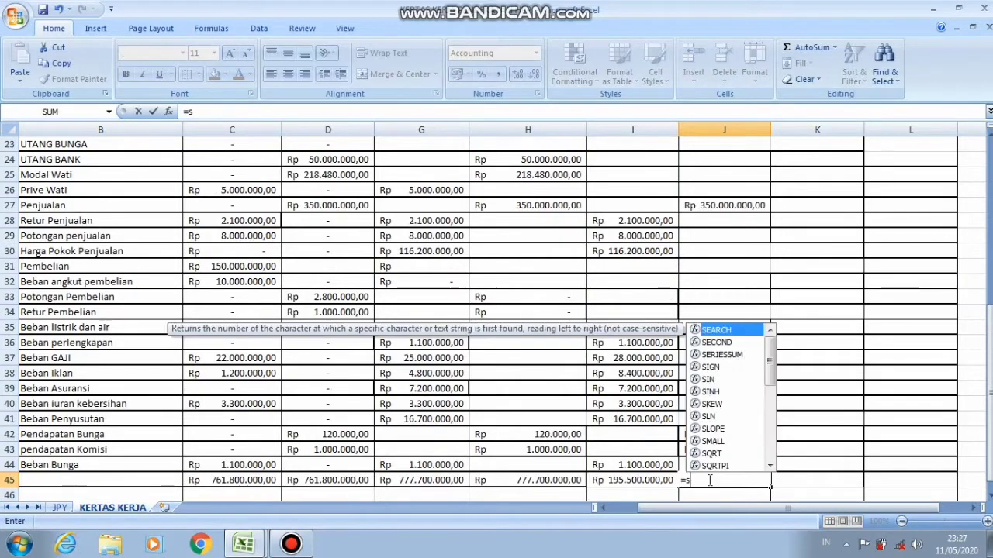
pyautogui.write('um(')
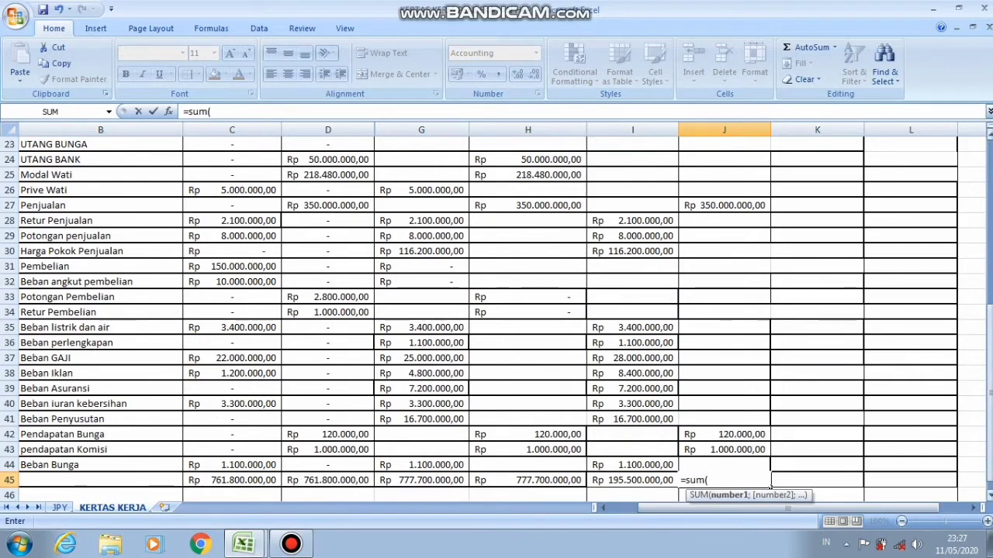
pyautogui.moveTo(989, 444); pyautogui.dragTo(990, 309)
pyautogui.moveTo(705, 228); pyautogui.dragTo(715, 487)
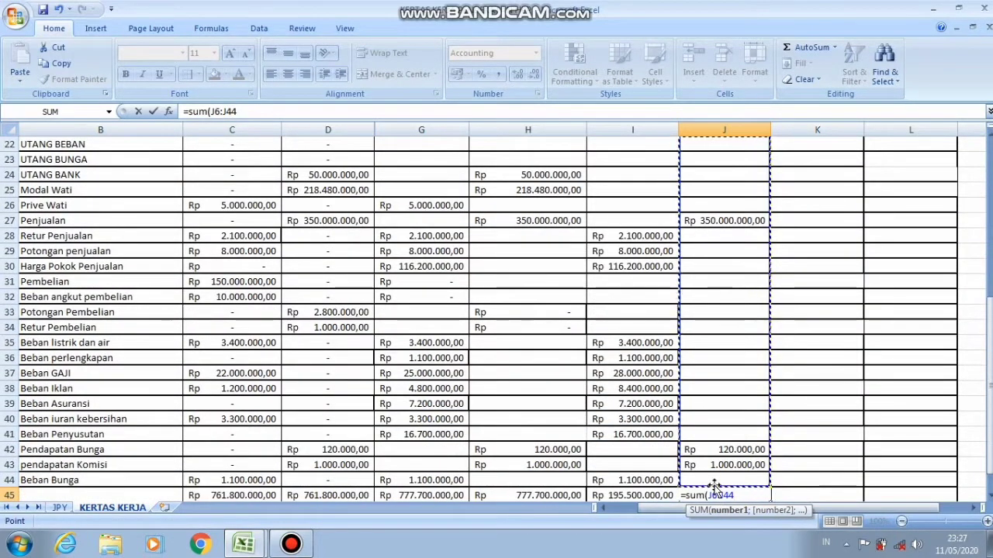
pyautogui.write(')')
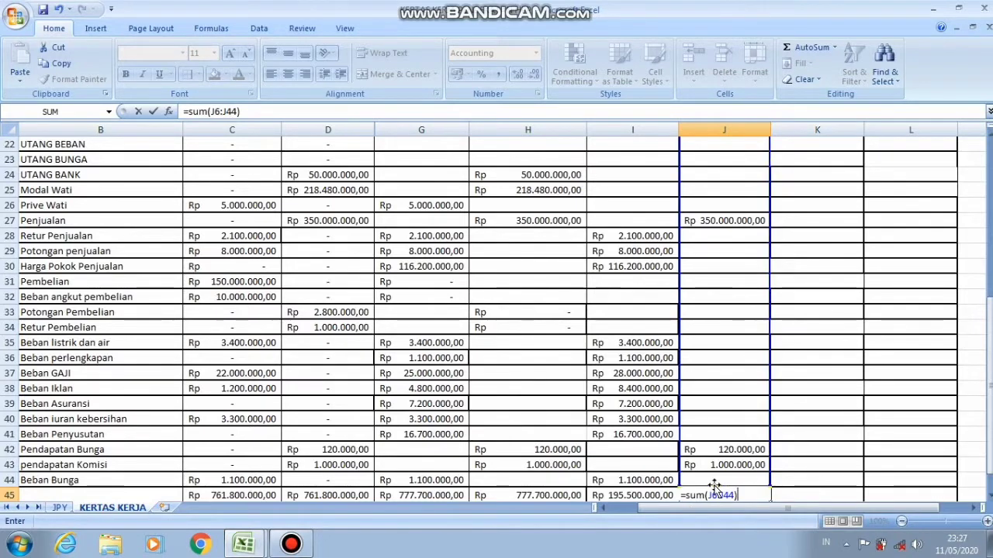
pyautogui.press('Return')
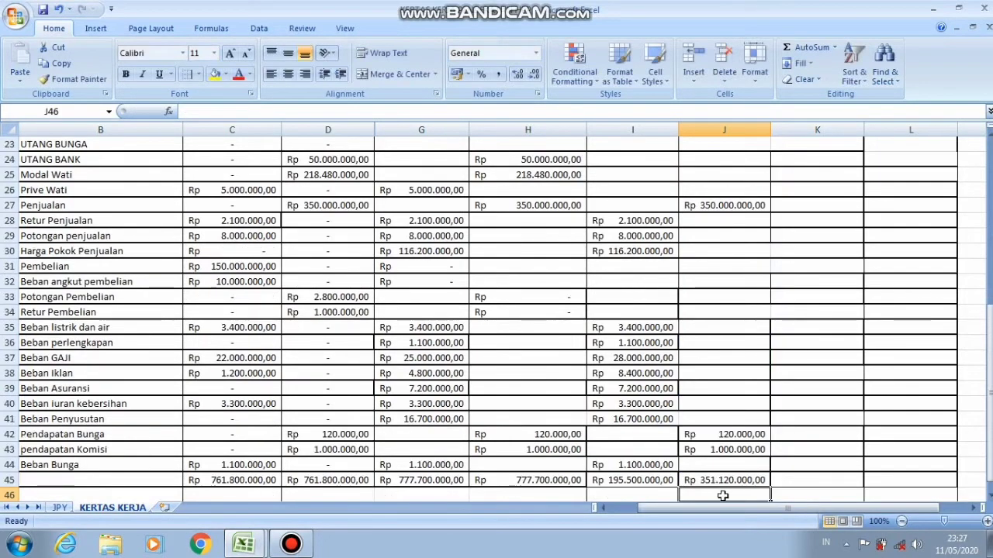
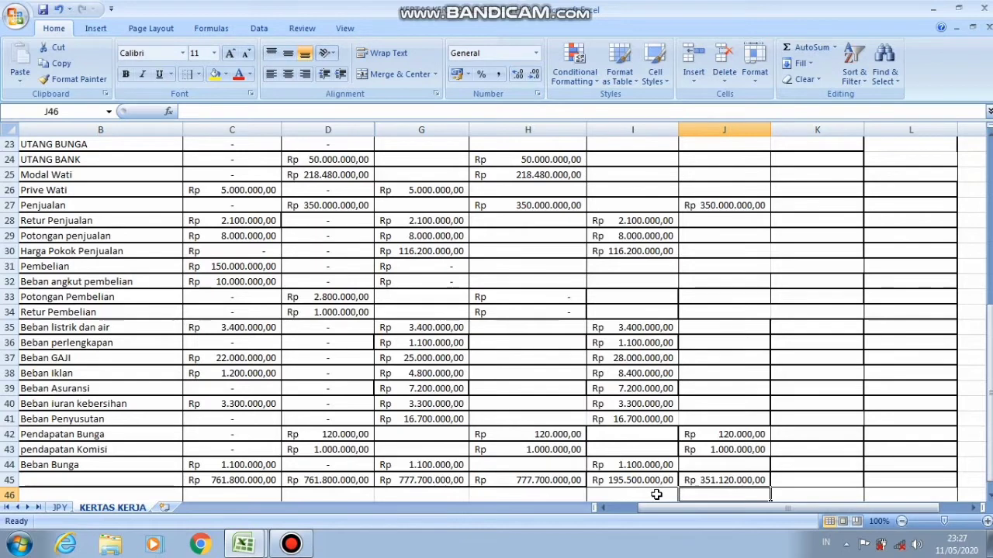
# Calculate the difference between the LABA/RUGI credit and debit totals in cell I46 with the formula =J45-I45
pyautogui.click(657, 494)
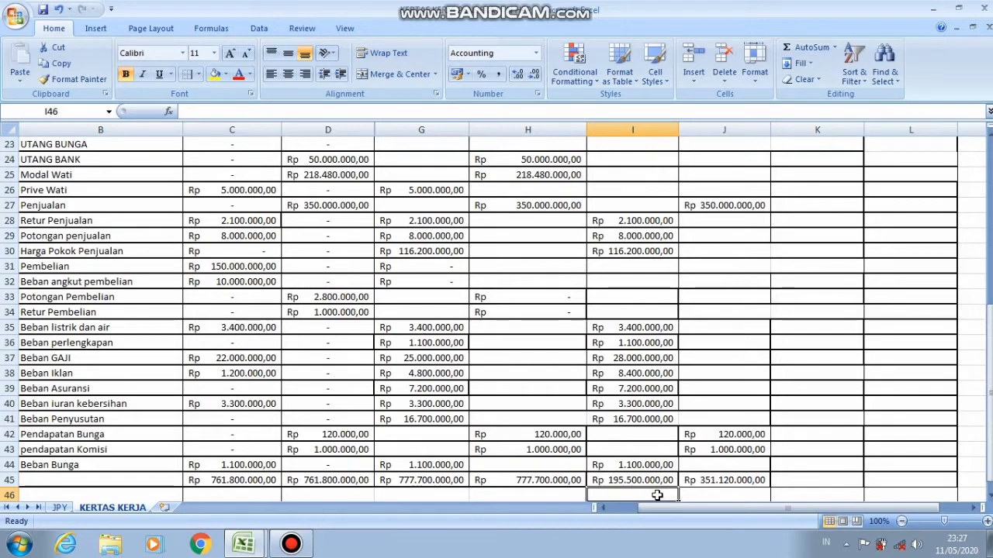
pyautogui.write('=')
pyautogui.click(712, 480)
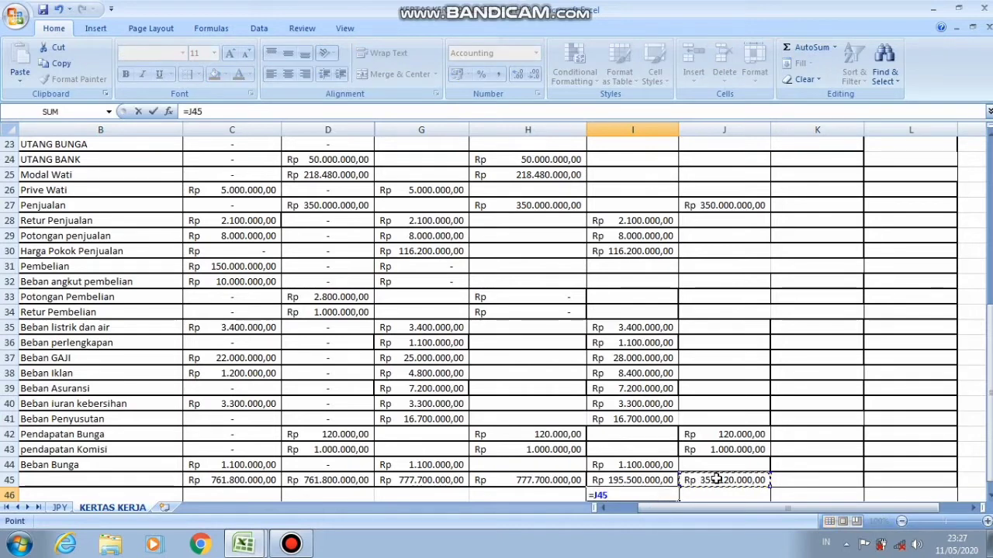
pyautogui.write('-')
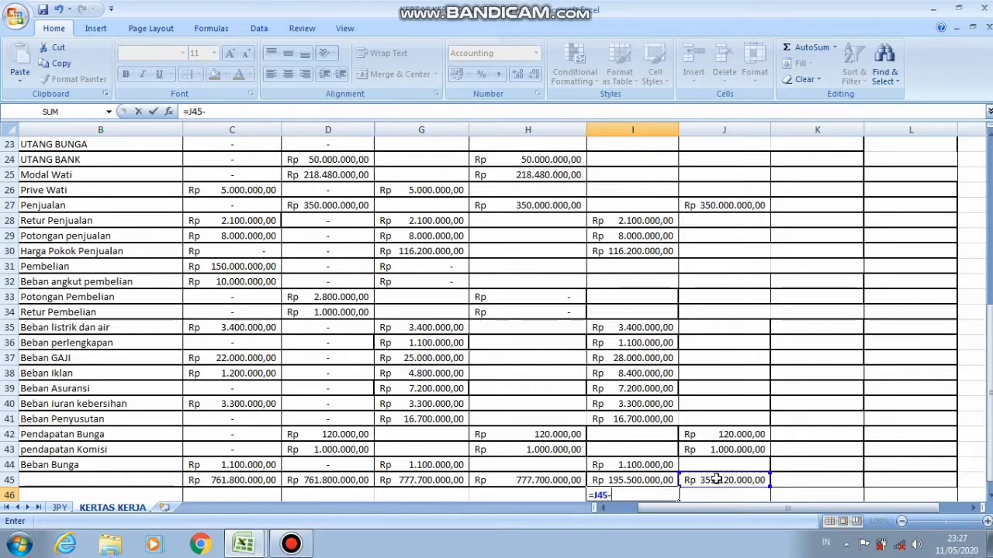
pyautogui.click(643, 481)
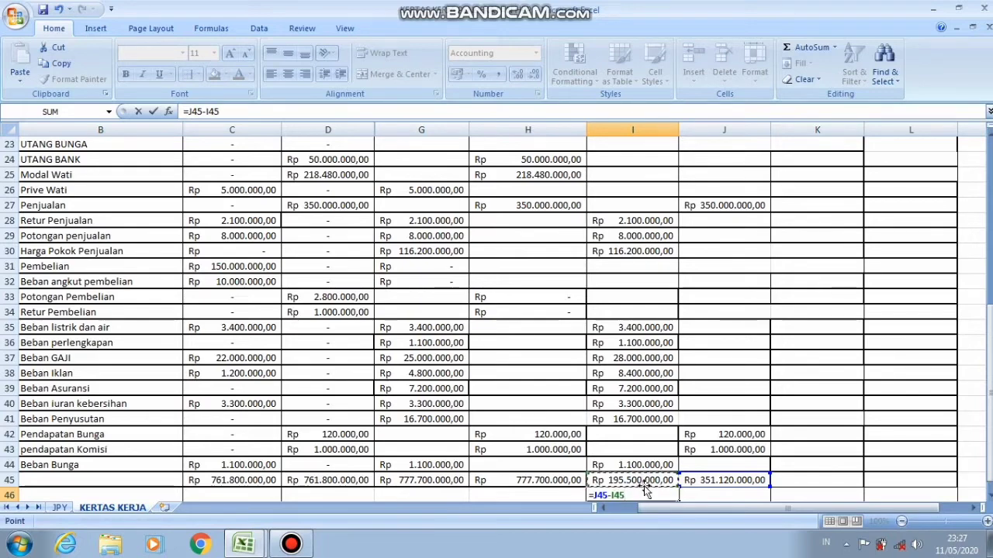
pyautogui.press('Return')
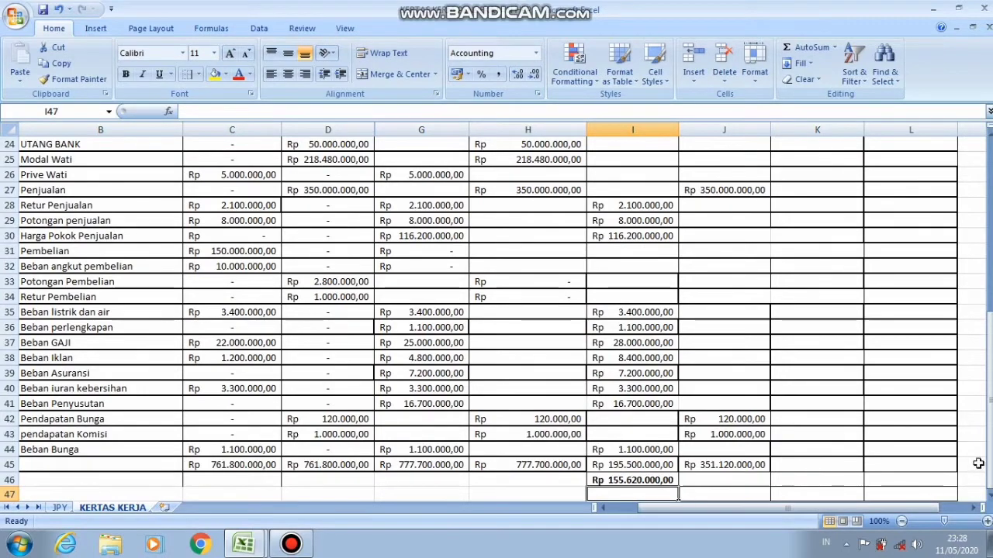
# Copy the Kas amount from NSSD debit cell G6 into NERACA debit cell K6
pyautogui.moveTo(989, 463); pyautogui.dragTo(989, 345)
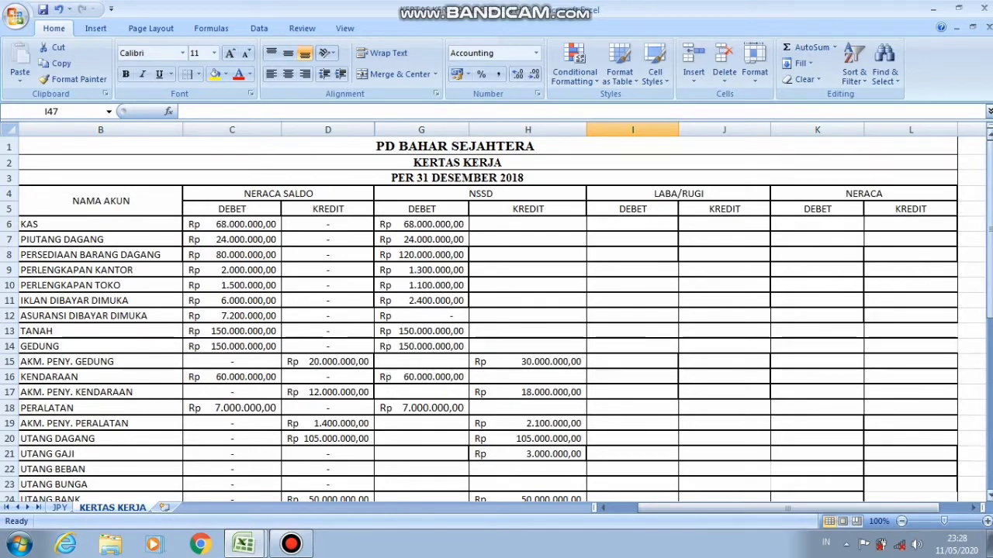
pyautogui.moveTo(990, 225); pyautogui.dragTo(989, 226)
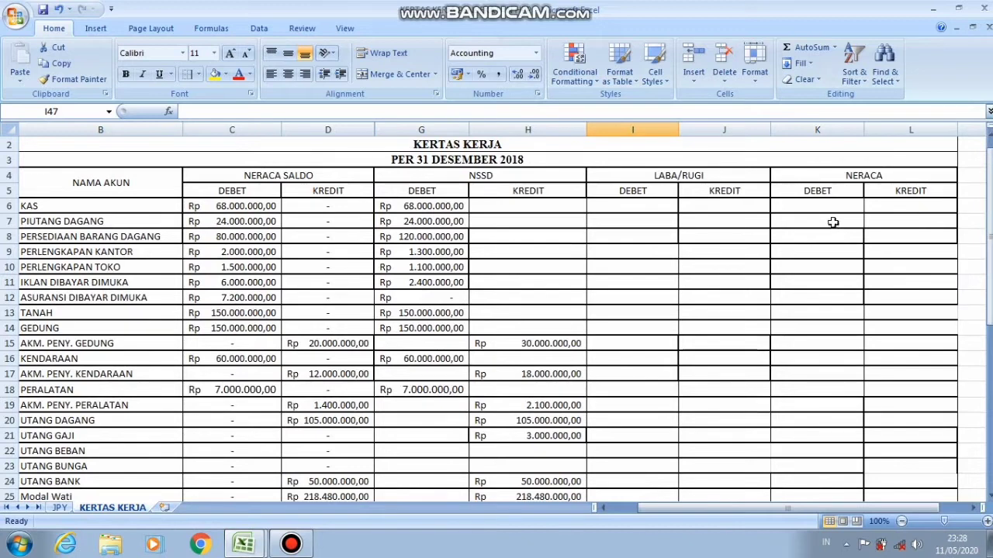
pyautogui.click(813, 208)
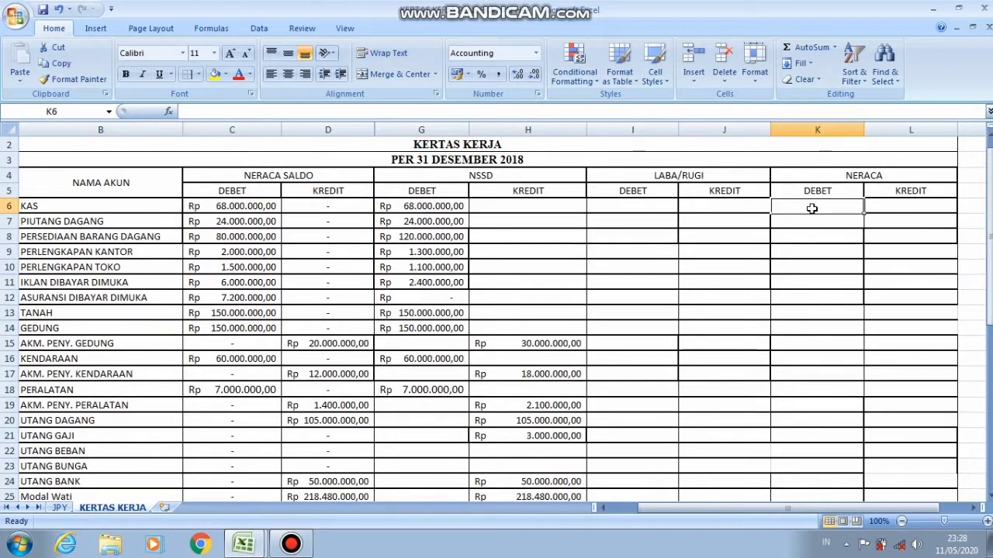
pyautogui.click(439, 208)
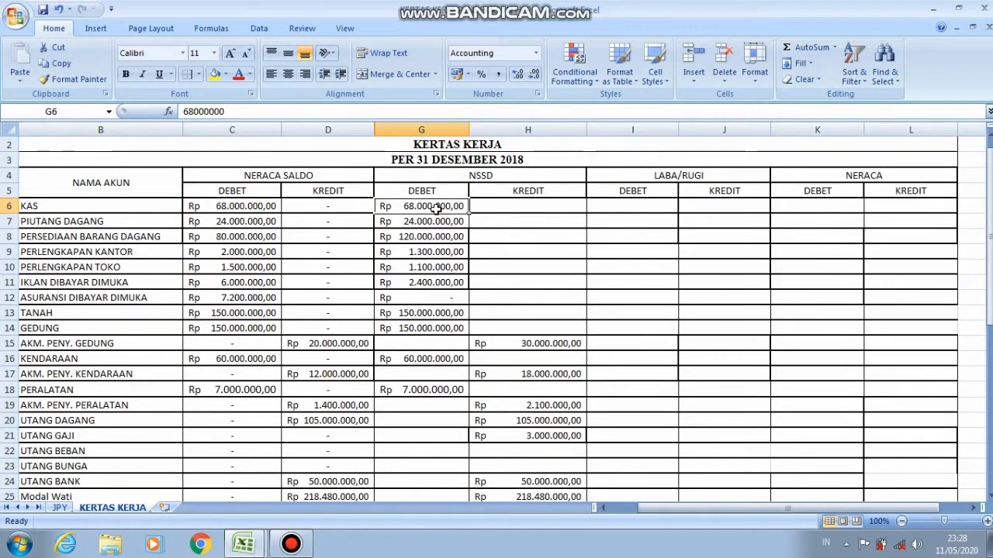
pyautogui.hotkey('ctrl', 'c')
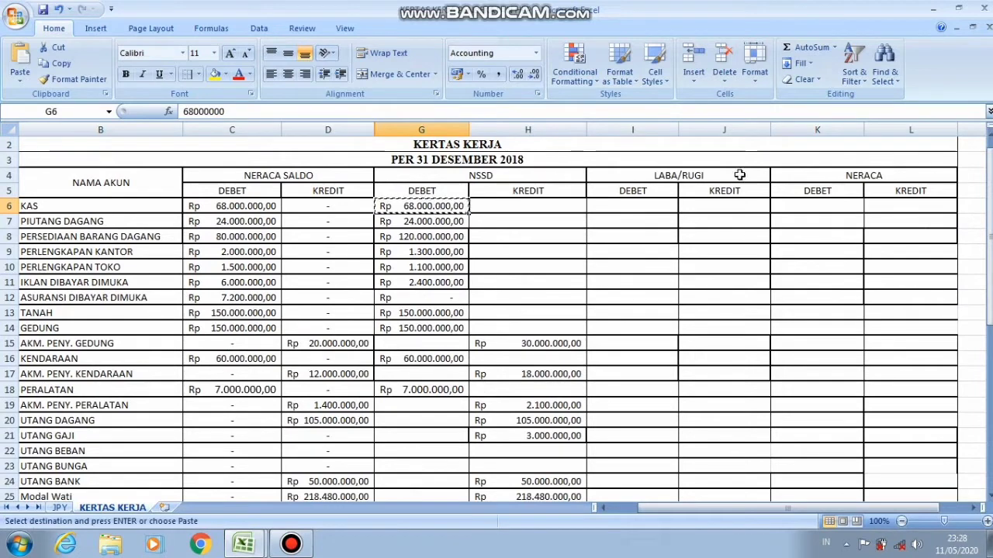
pyautogui.click(824, 209)
pyautogui.press('Return')
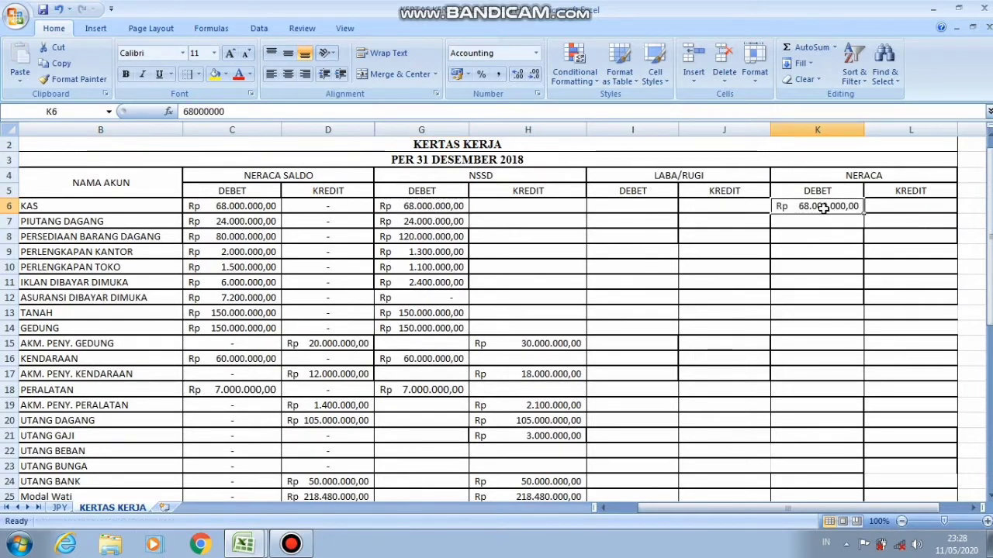
pyautogui.click(444, 223)
pyautogui.hotkey('ctrl', 'c')
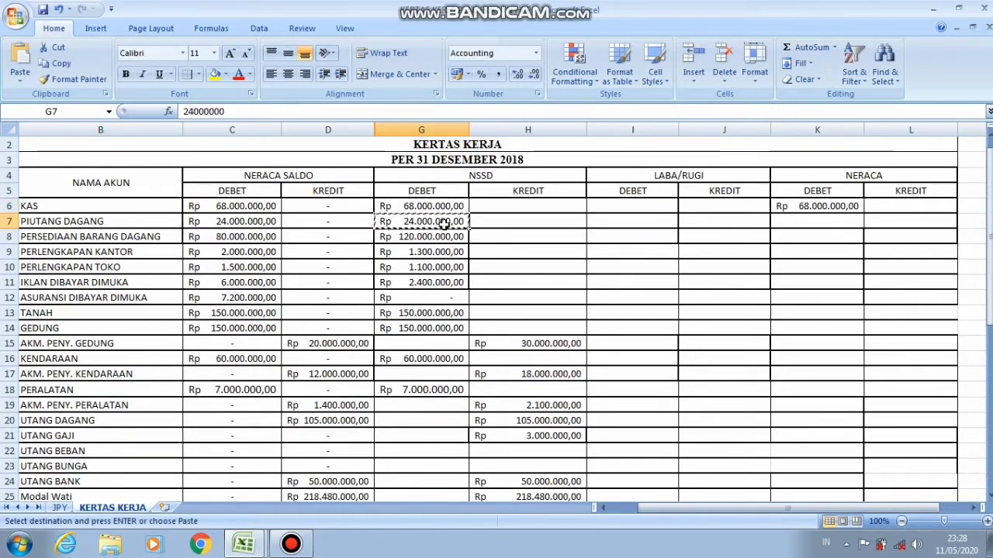
pyautogui.doubleClick(831, 223)
pyautogui.press('Return')
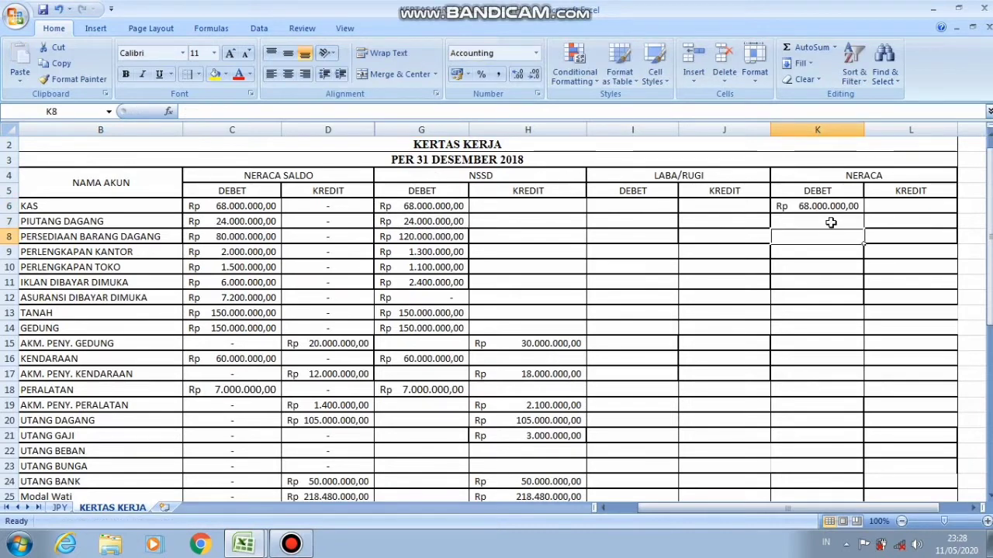
# Copy the Piutang Dagang and Persediaan Barang Dagang amounts from NSSD debit cells G7 and G8 into NERACA debit cells K7 and K8
pyautogui.click(416, 222)
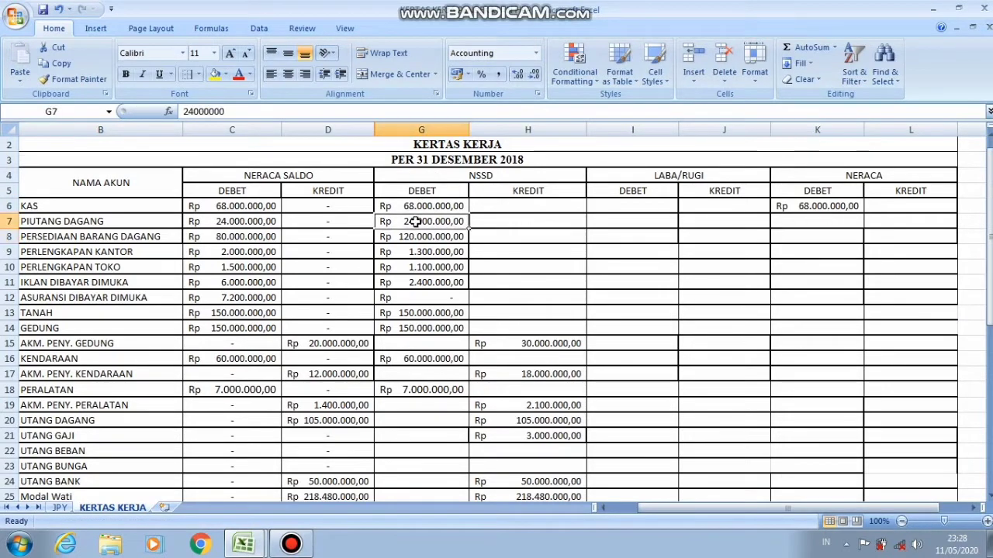
pyautogui.hotkey('ctrl', 'c')
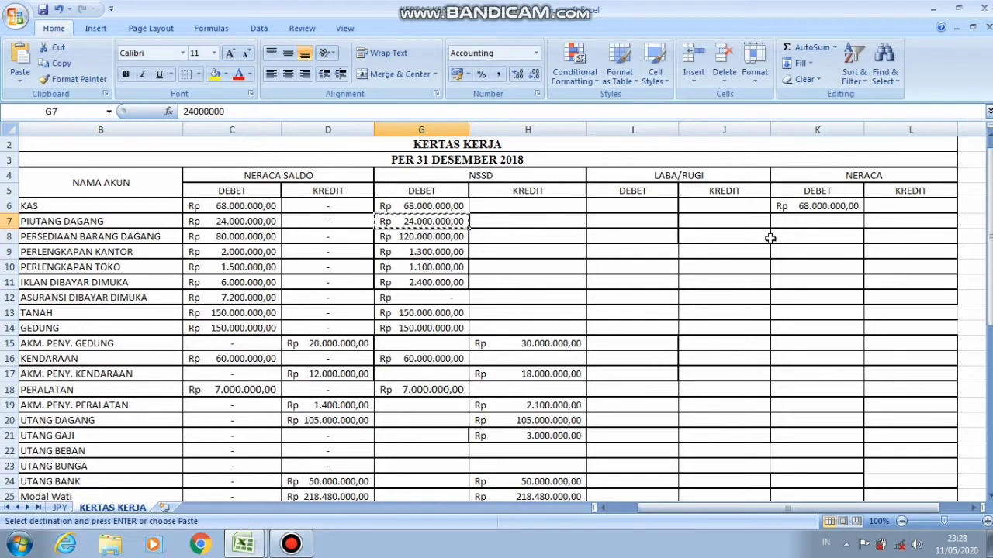
pyautogui.click(797, 225)
pyautogui.press('Return')
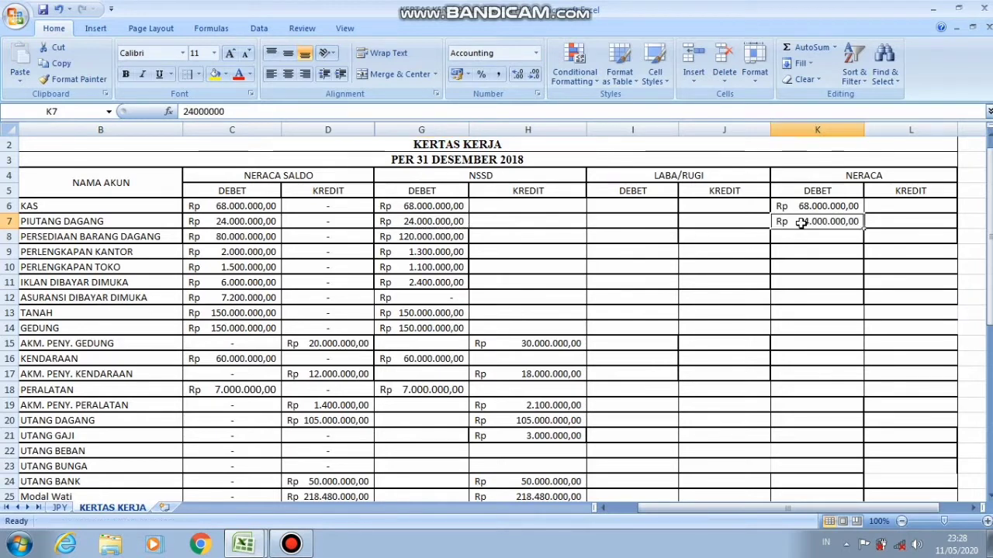
pyautogui.click(428, 237)
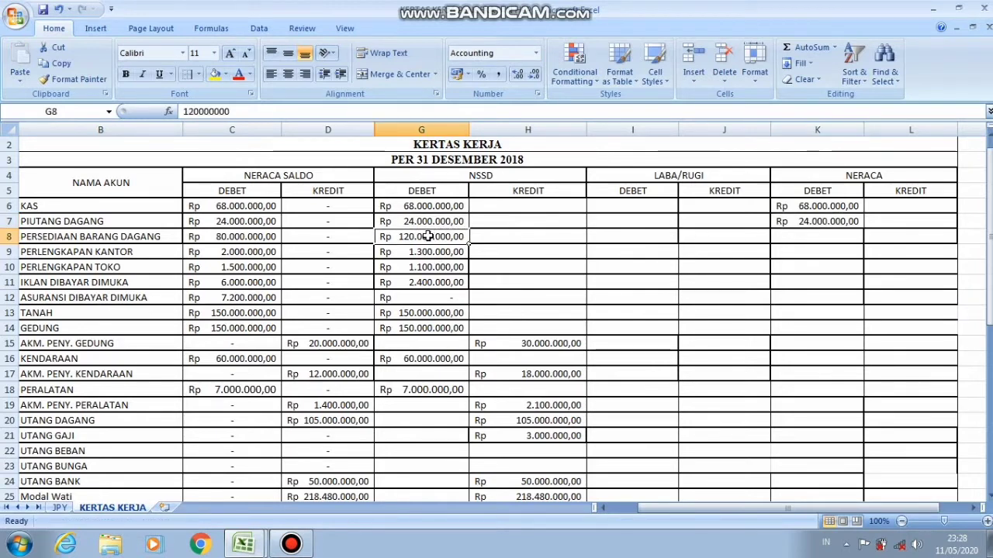
pyautogui.hotkey('ctrl', 'c')
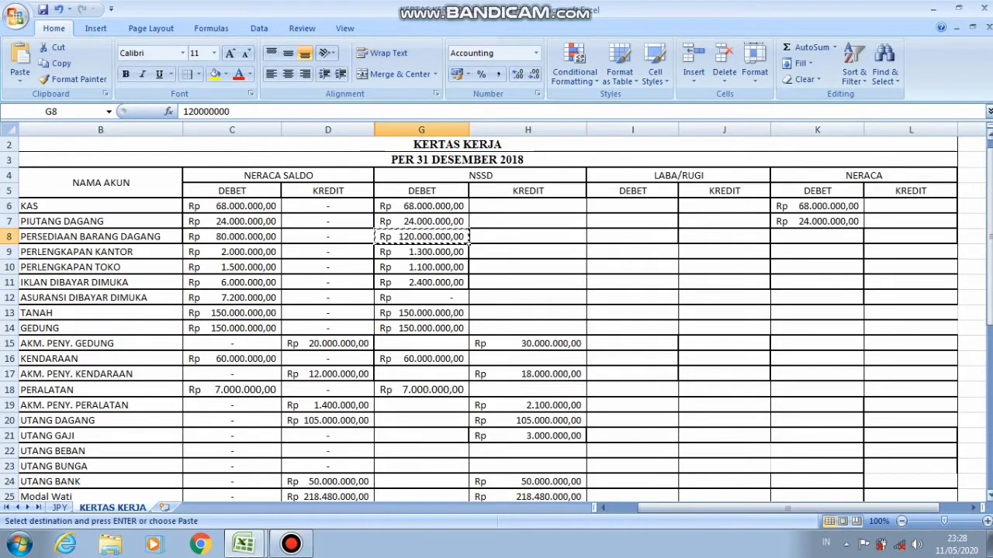
pyautogui.click(842, 238)
pyautogui.press('Return')
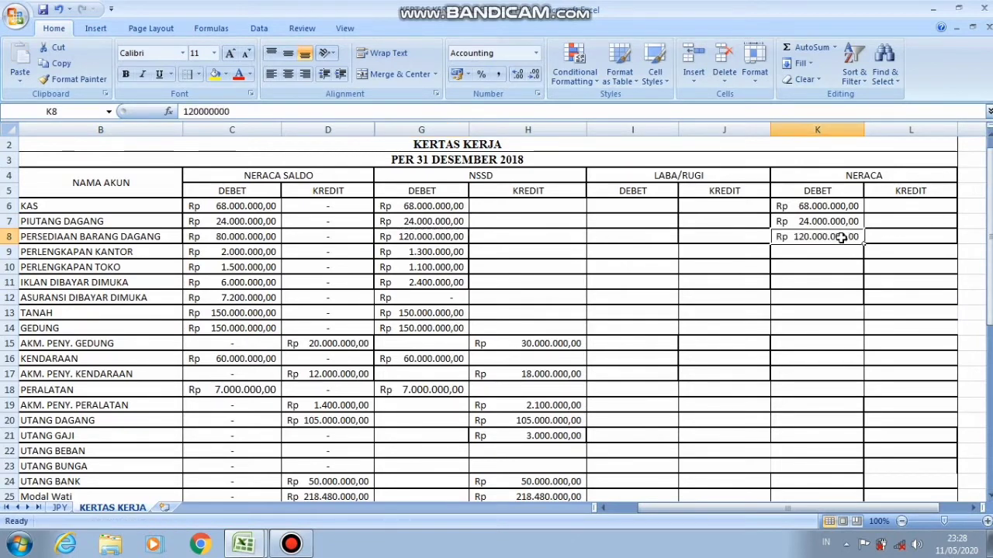
# Copy the Perlengkapan Kantor and Perlengkapan Toko amounts from NSSD debit cells G9 and G10 into NERACA debit cells K9 and K10
pyautogui.click(396, 253)
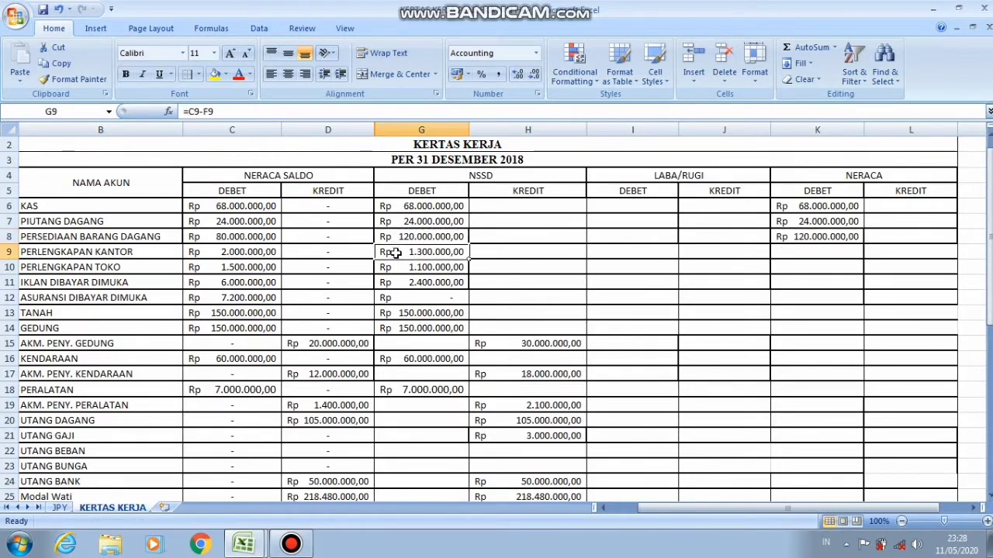
pyautogui.hotkey('ctrl', 'c')
pyautogui.click(787, 251)
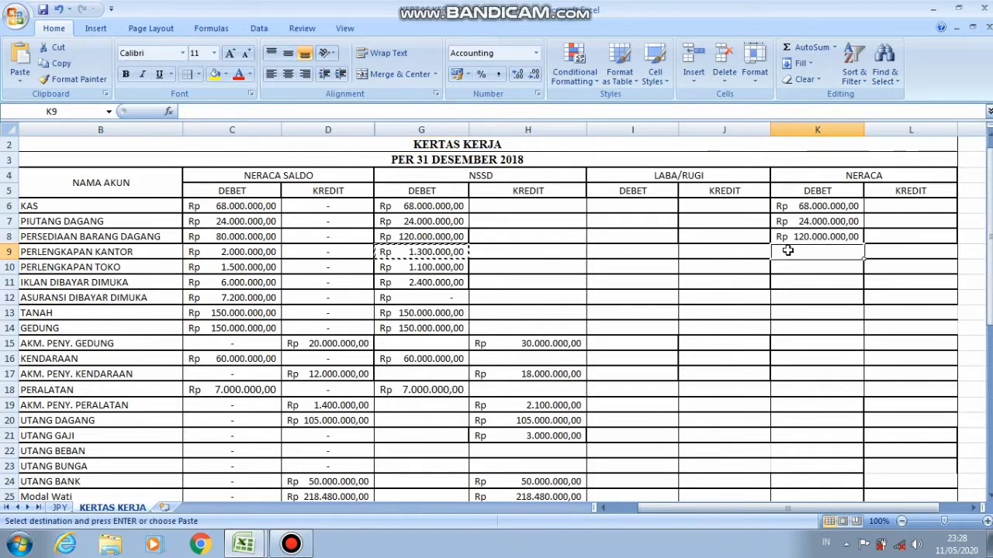
pyautogui.press('Return')
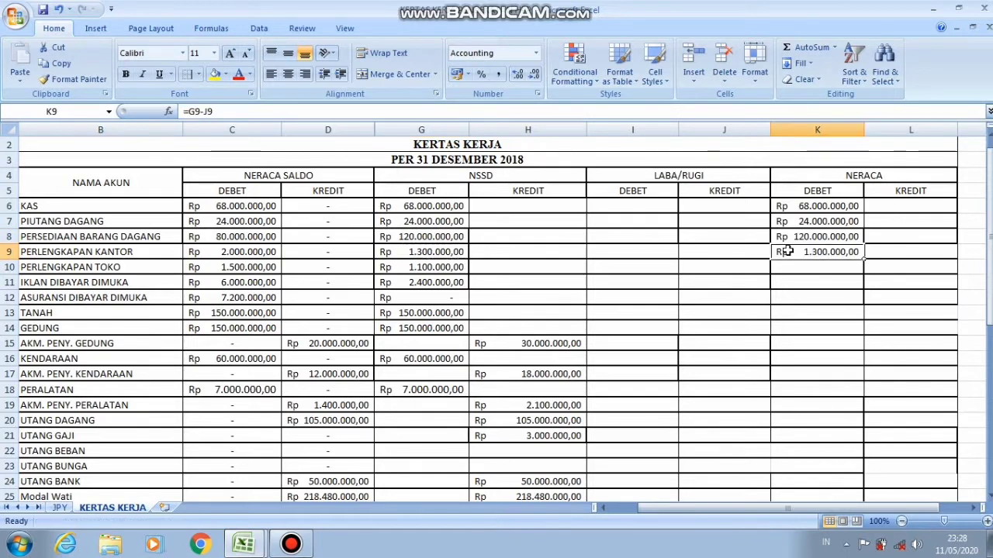
pyautogui.click(412, 269)
pyautogui.hotkey('ctrl', 'c')
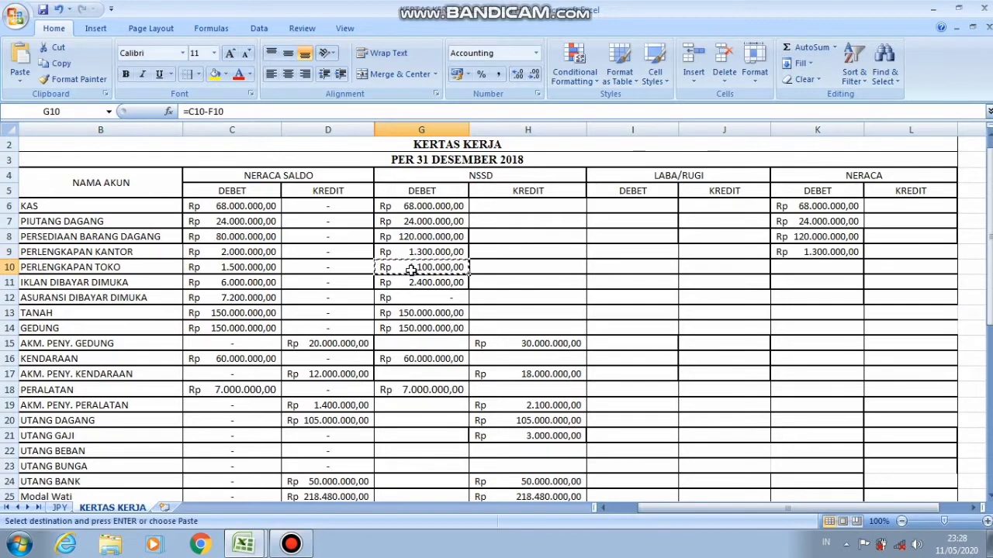
pyautogui.click(830, 269)
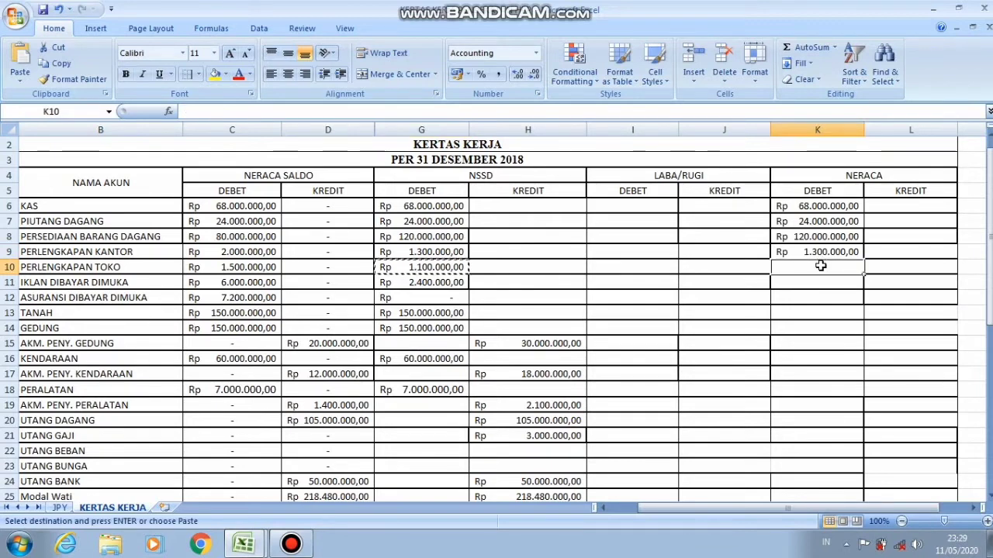
pyautogui.press('Return')
# Copy the Iklan Dibayar Dimuka amount from NSSD debit cell G11 into NERACA debit cell K11
pyautogui.click(448, 282)
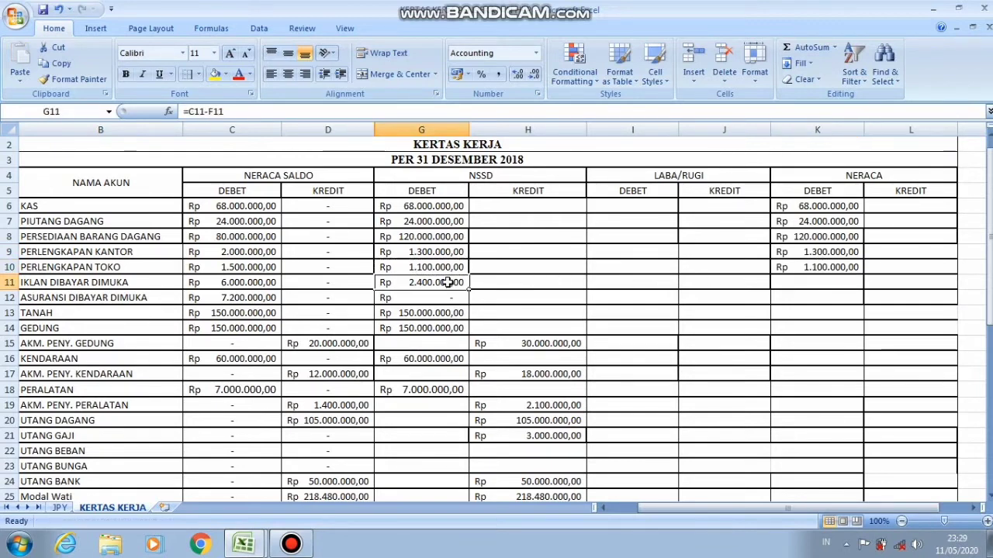
pyautogui.hotkey('ctrl', 'c')
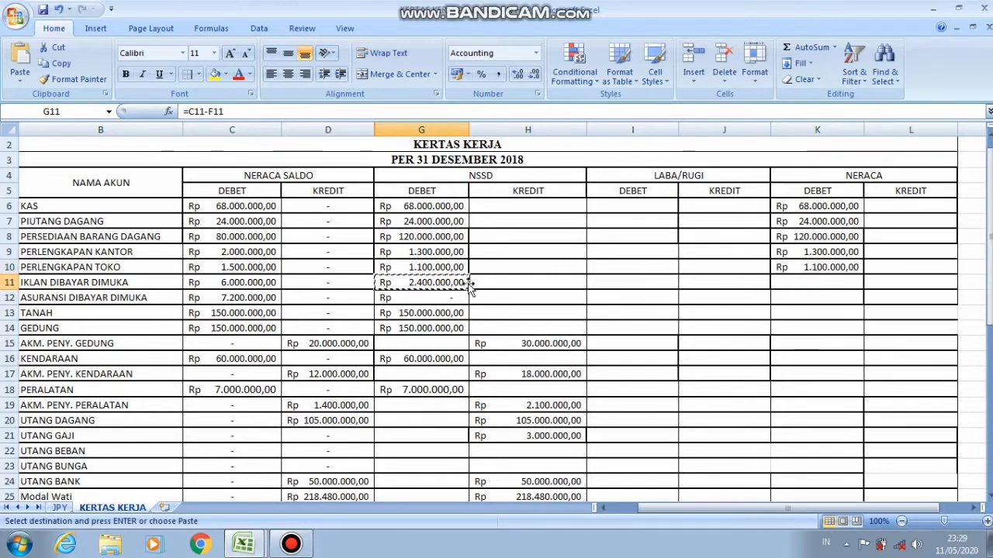
pyautogui.click(827, 286)
pyautogui.press('Return')
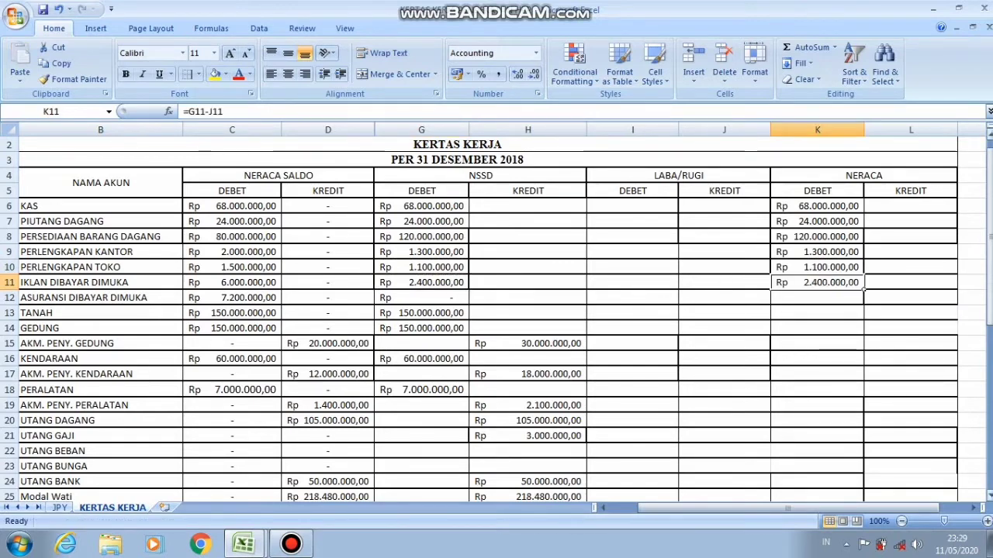
# Enter a dash for Asuransi Dibayar Dimuka in NERACA debit cell K12
pyautogui.moveTo(990, 262); pyautogui.dragTo(990, 312)
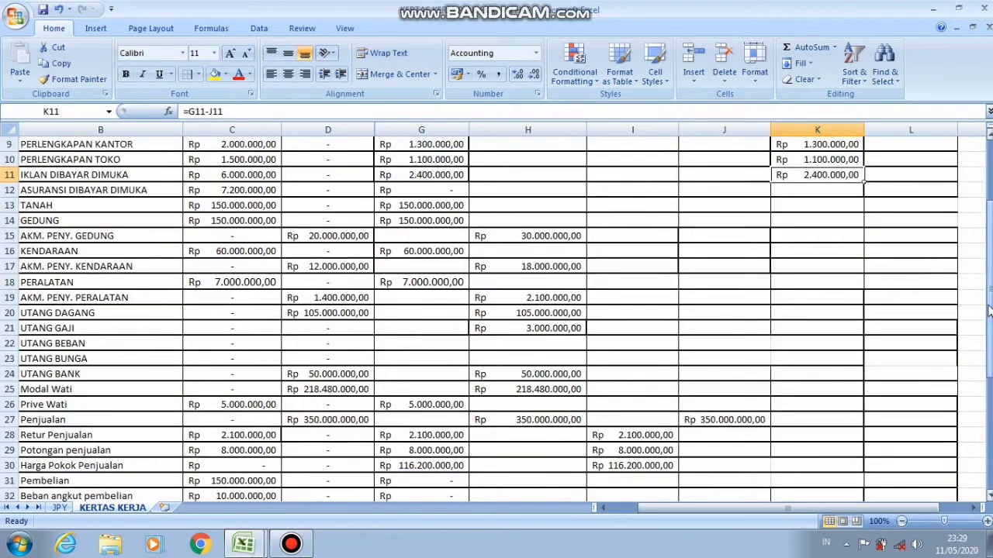
pyautogui.click(437, 190)
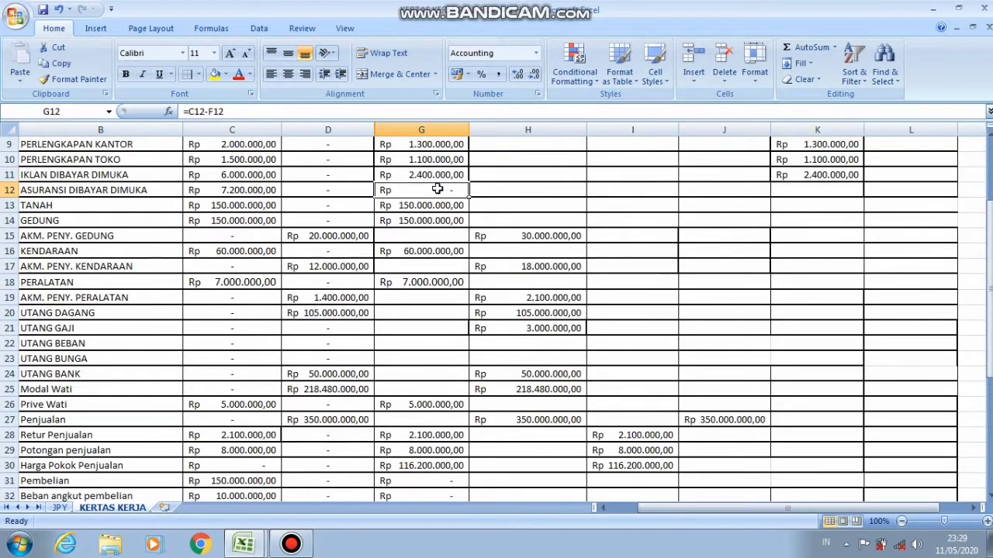
pyautogui.click(827, 174)
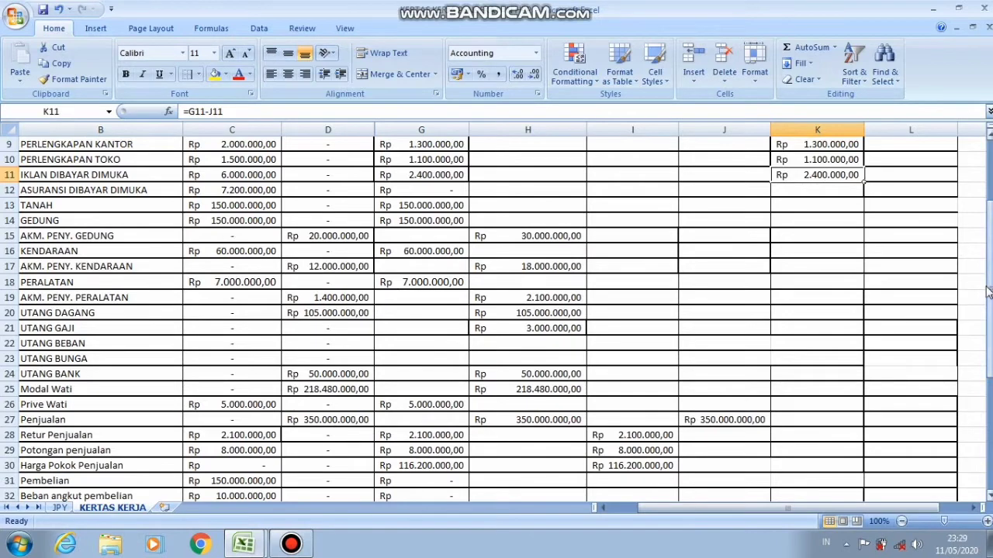
pyautogui.moveTo(990, 290); pyautogui.dragTo(989, 229)
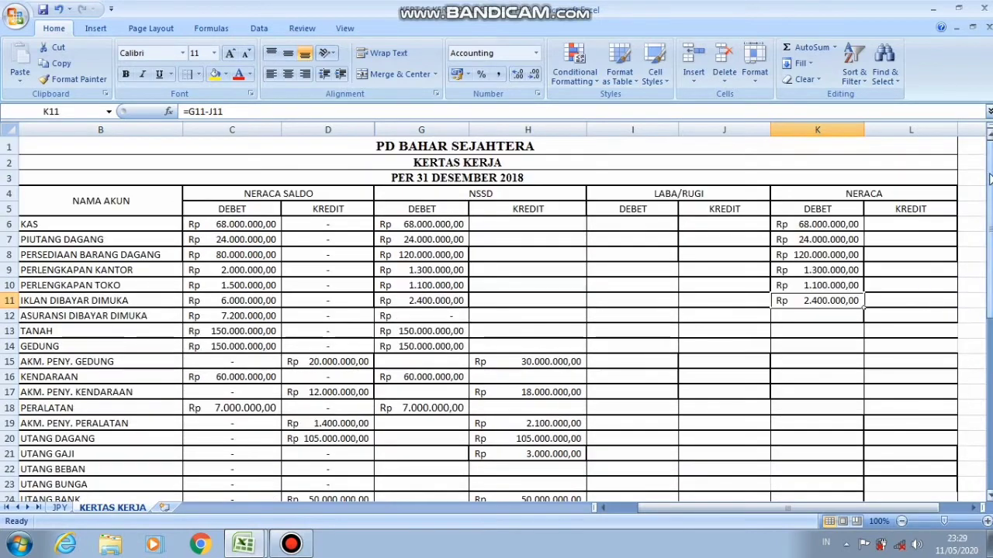
pyautogui.click(819, 223)
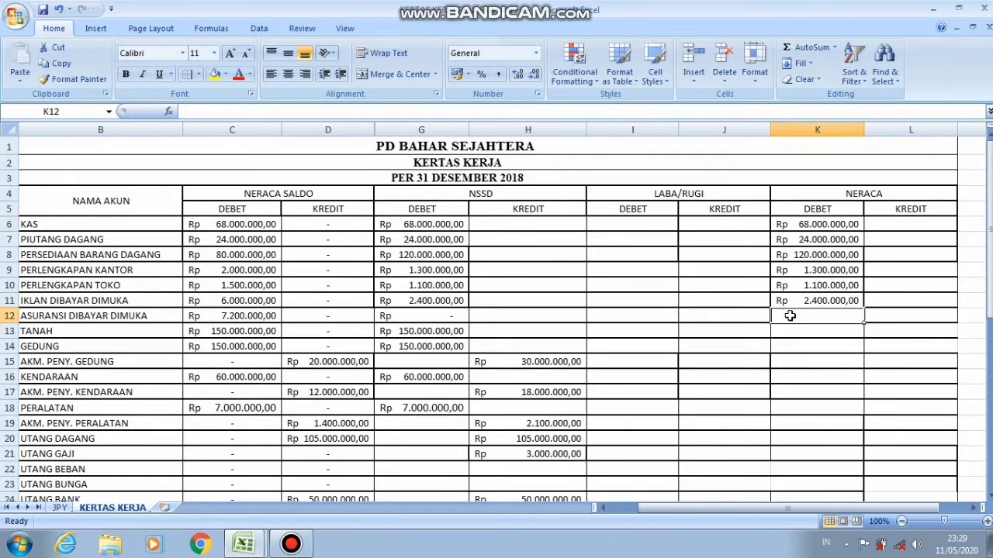
pyautogui.write('-')
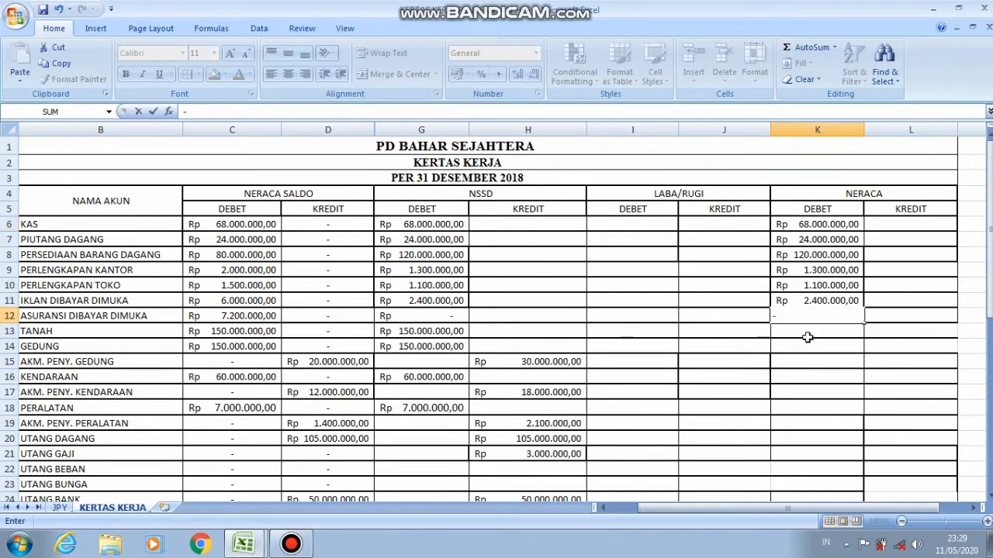
pyautogui.click(410, 331)
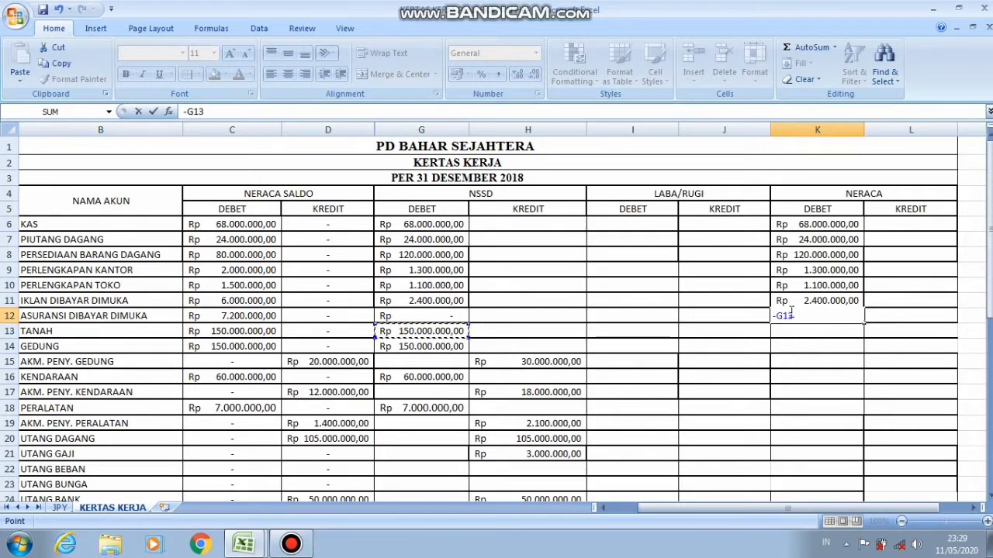
pyautogui.press('BackSpace')
pyautogui.press('BackSpace')
pyautogui.press('BackSpace')
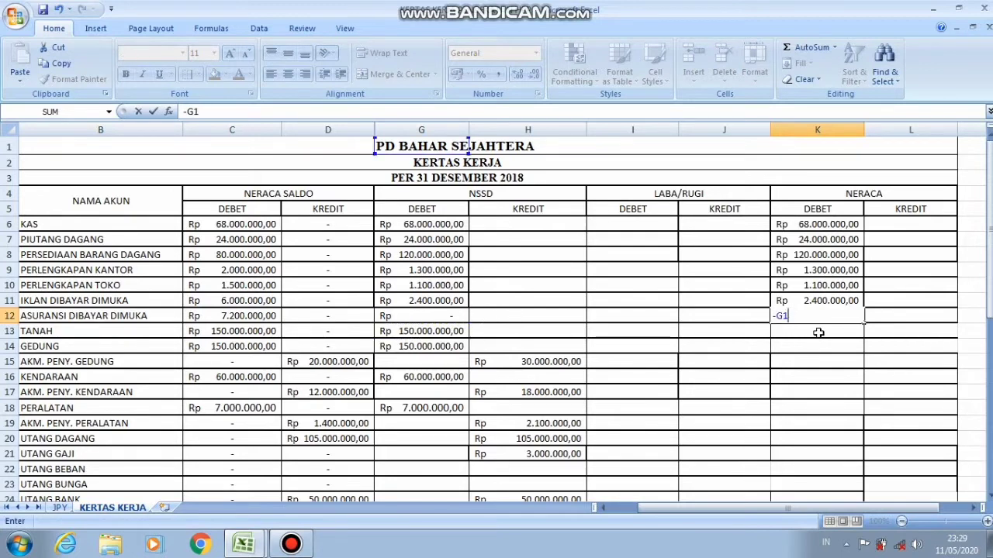
pyautogui.click(818, 332)
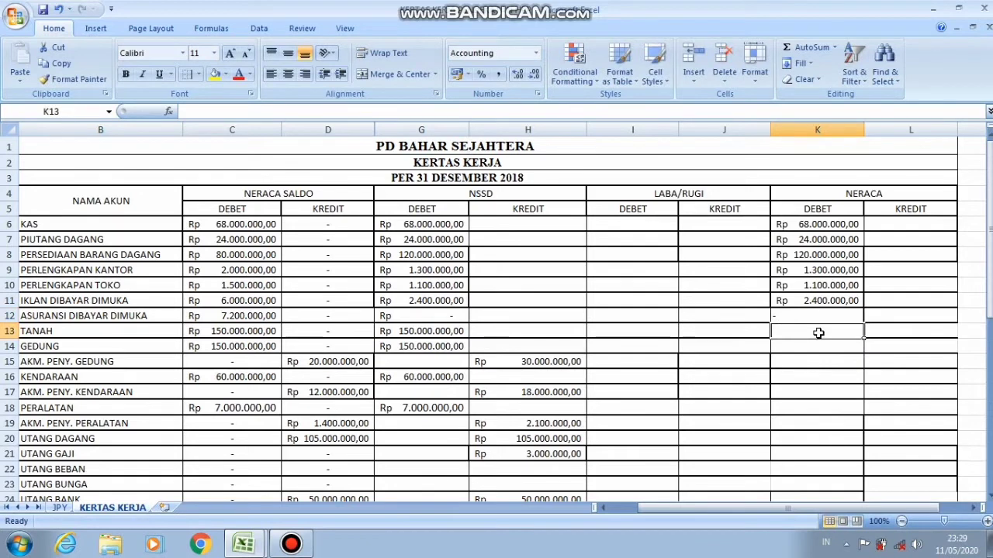
# Enter the Tanah amount of 150.000.000,00 in NERACA debit cell K13
pyautogui.write('150')
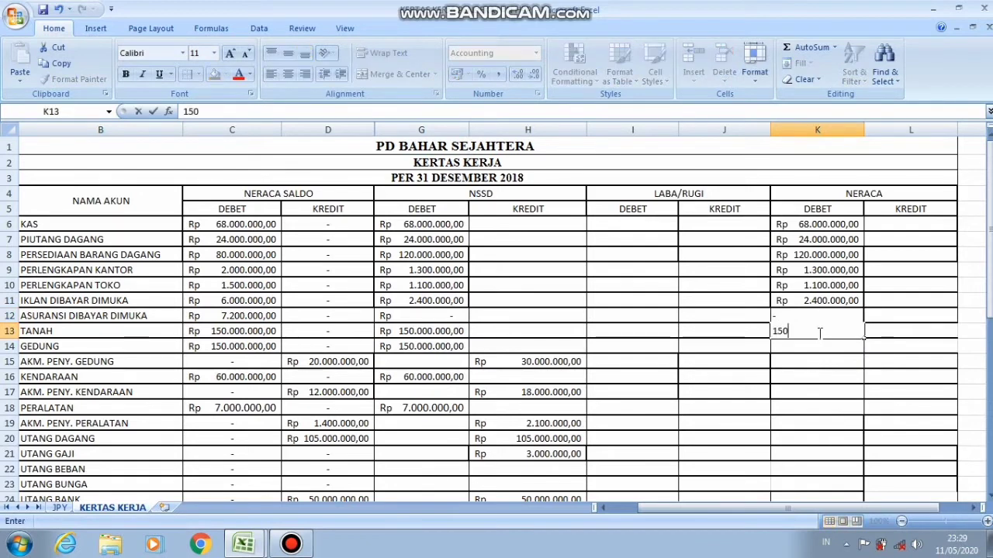
pyautogui.write('.000.')
pyautogui.write('000000')
pyautogui.press('Return')
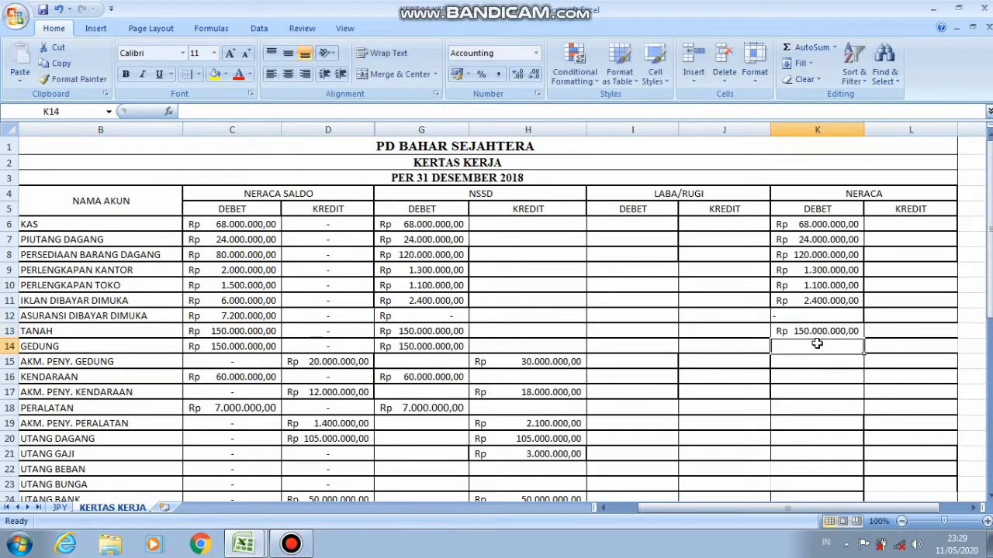
# Enter the Gedung amount of 150.000.000,00 in NERACA debit cell K14
pyautogui.write('15')
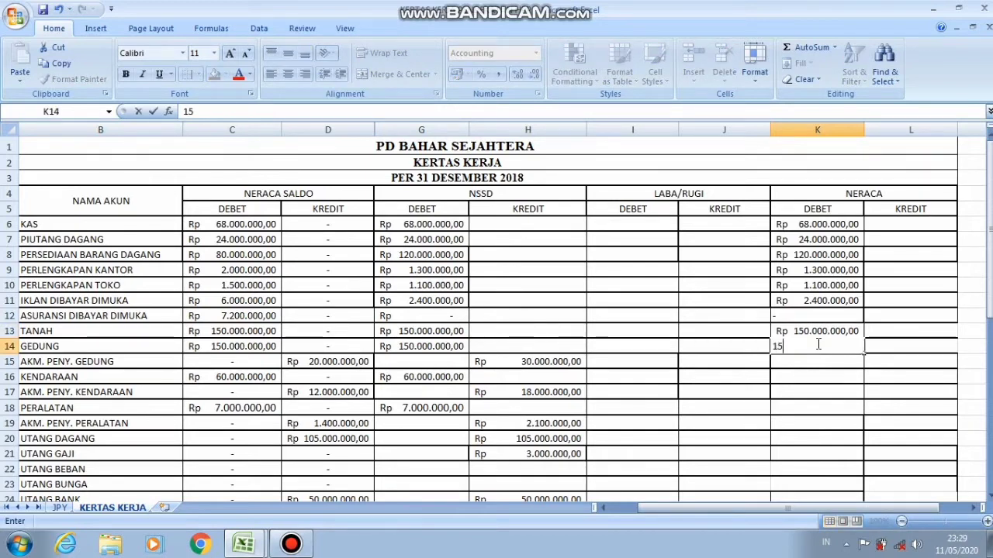
pyautogui.write('0.00')
pyautogui.write('0.')
pyautogui.write('00')
pyautogui.write('0,00')
pyautogui.press('Return')
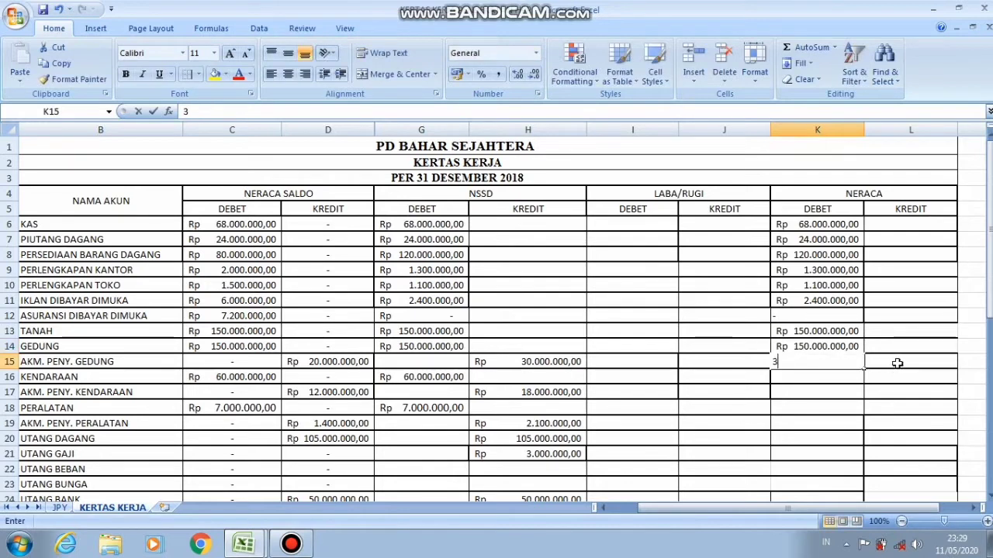
pyautogui.write('300')
pyautogui.press('BackSpace')
pyautogui.press('BackSpace')
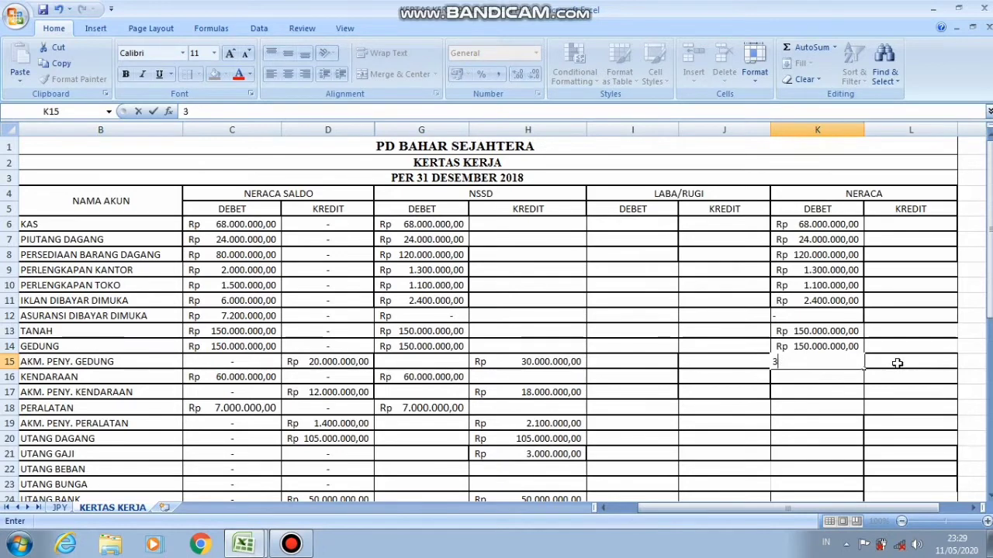
pyautogui.press('BackSpace')
# Enter the Akm. Peny. Gedung amount of 30.000.000,00 in NERACA credit cell L15
pyautogui.click(921, 371)
pyautogui.click(921, 361)
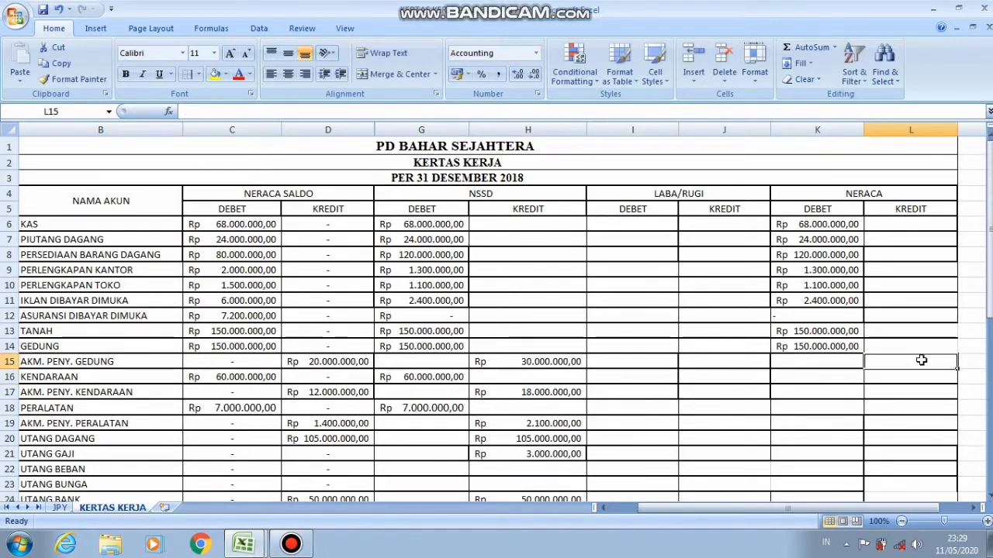
pyautogui.write('300')
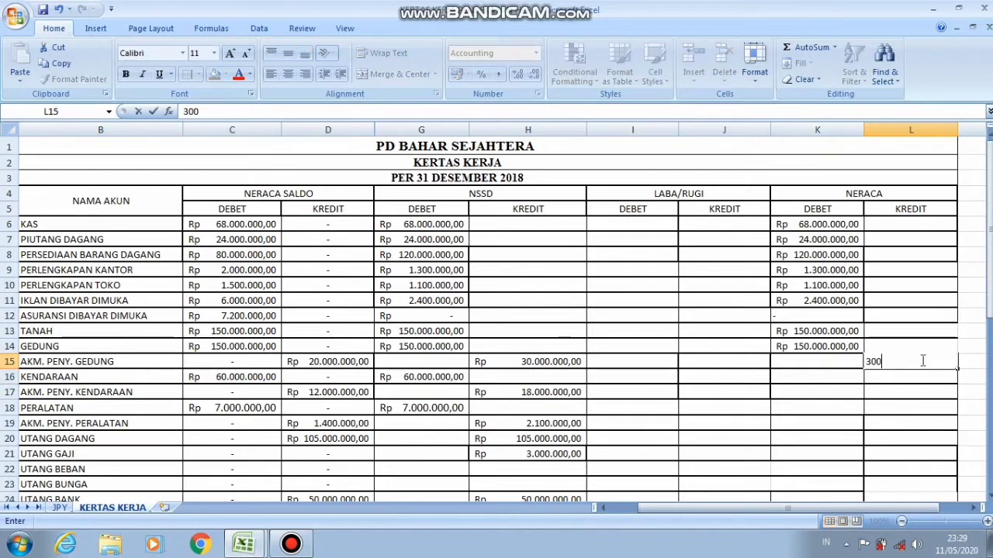
pyautogui.write('000')
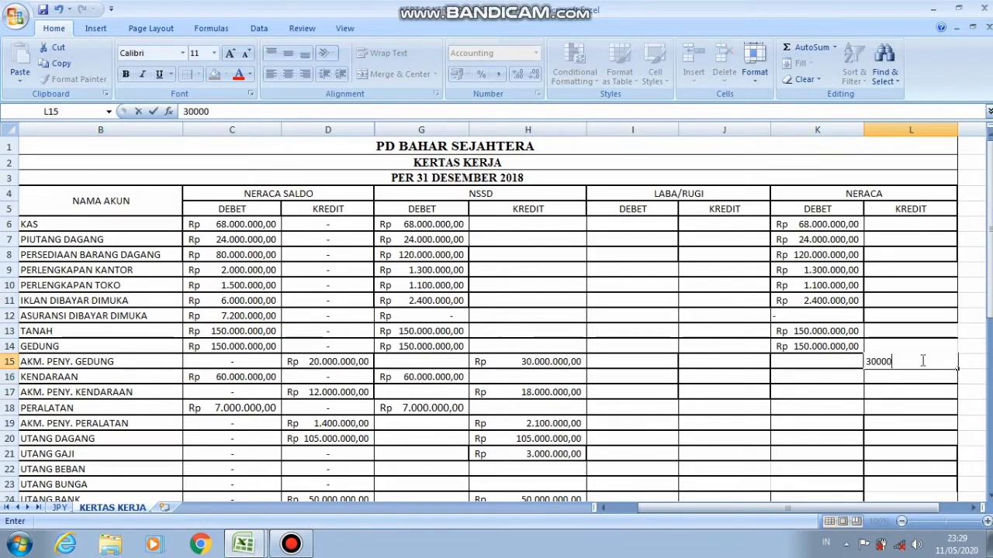
pyautogui.write('00')
pyautogui.press('Return')
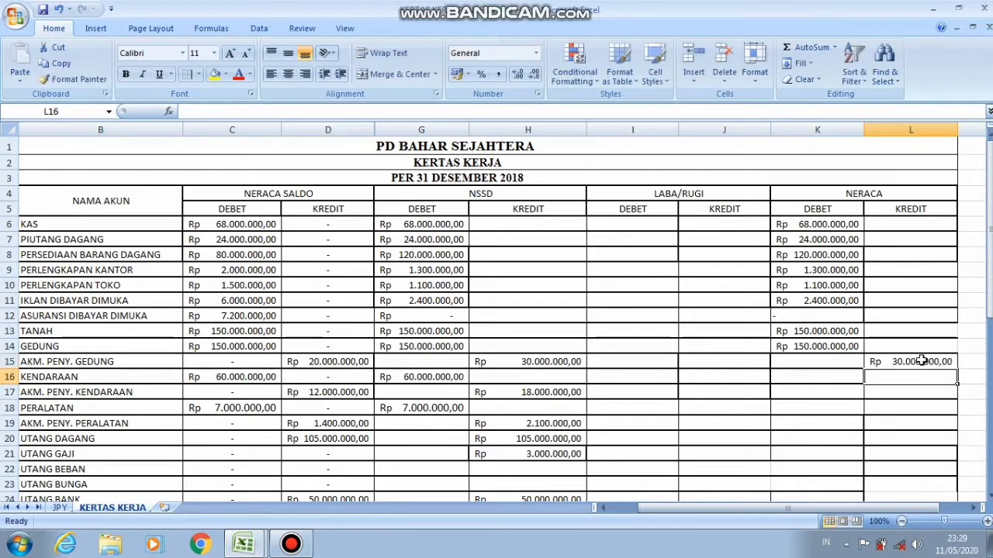
# Enter Kendaraan as 60.000.000,00 in NERACA debit cell K16 and Akm. Peny. Kendaraan as 18.000.000,00 in credit cell L17
pyautogui.click(798, 380)
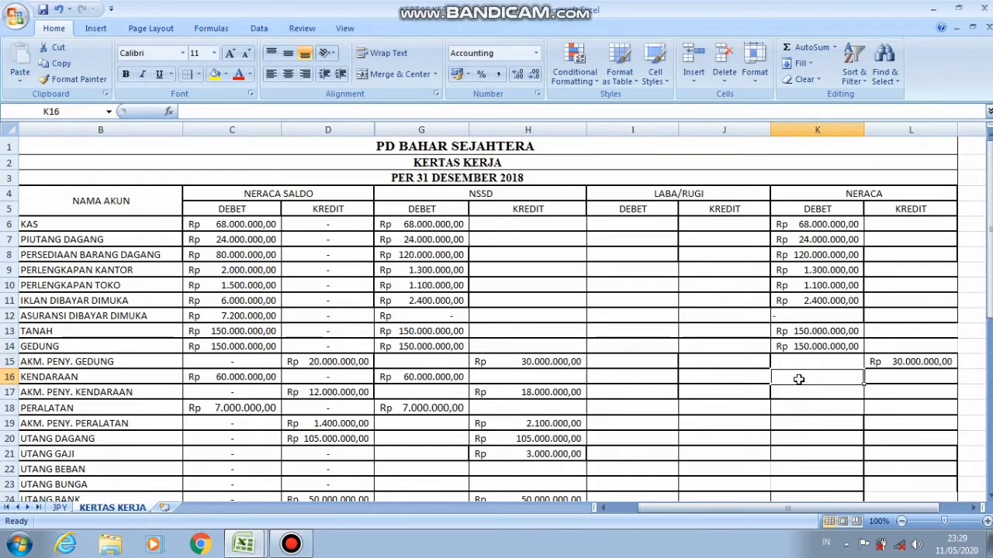
pyautogui.write('60.')
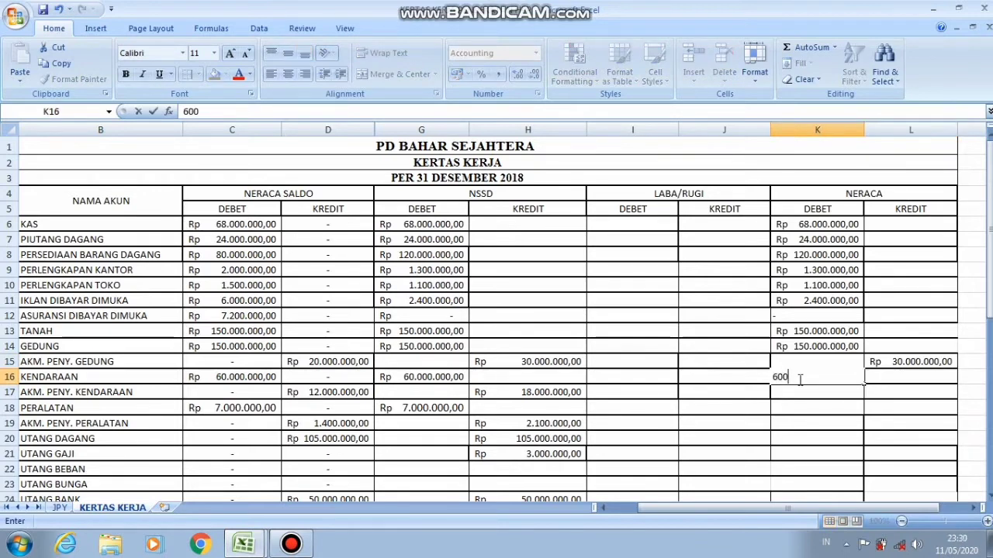
pyautogui.write('000.000')
pyautogui.press('Return')
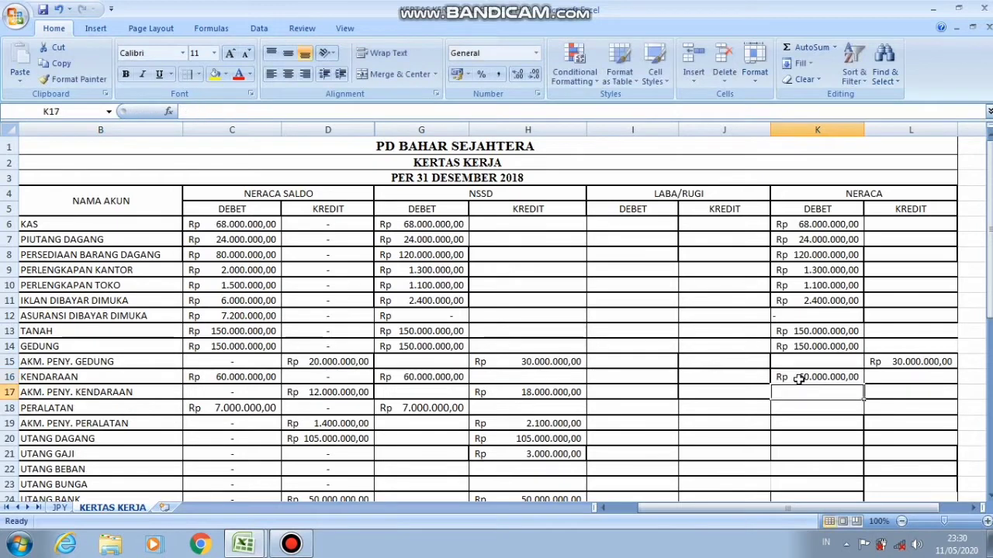
pyautogui.click(877, 394)
pyautogui.write('1')
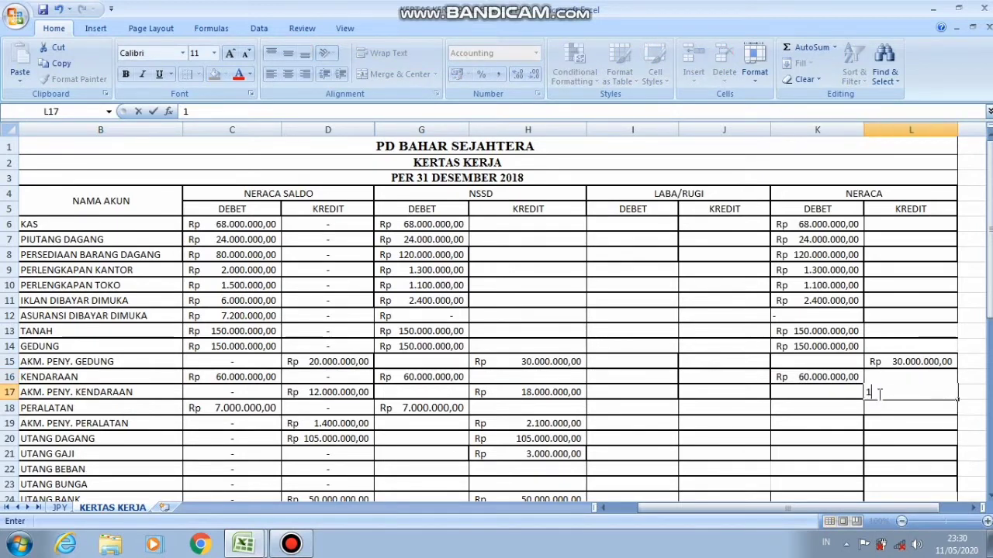
pyautogui.write('8000000')
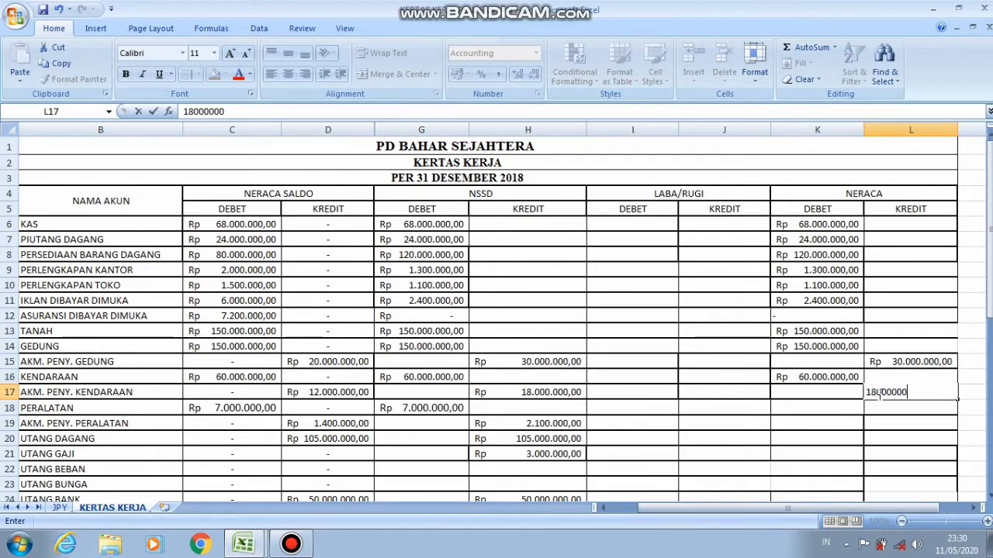
pyautogui.press('Return')
# Enter Peralatan as 7.000.000,00 in NERACA debit cell K18 and Akm. Peny. Peralatan as 2.100.000,00 in credit cell L19
pyautogui.moveTo(990, 318); pyautogui.dragTo(990, 324)
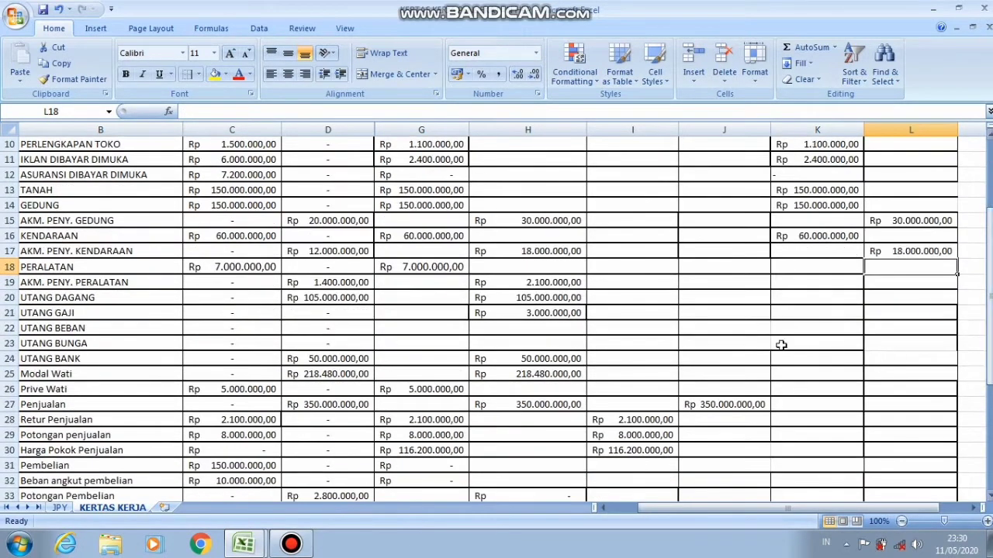
pyautogui.click(803, 268)
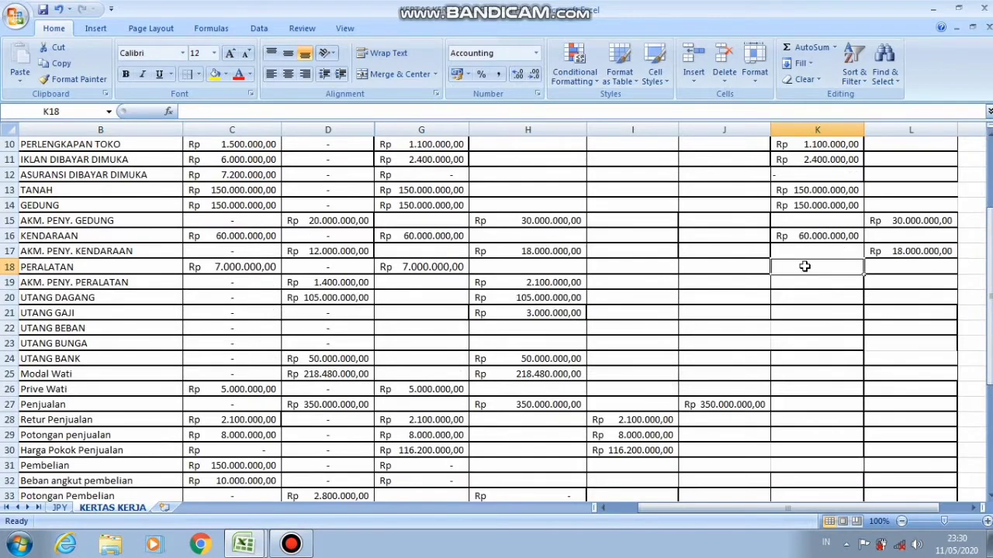
pyautogui.write('7000000')
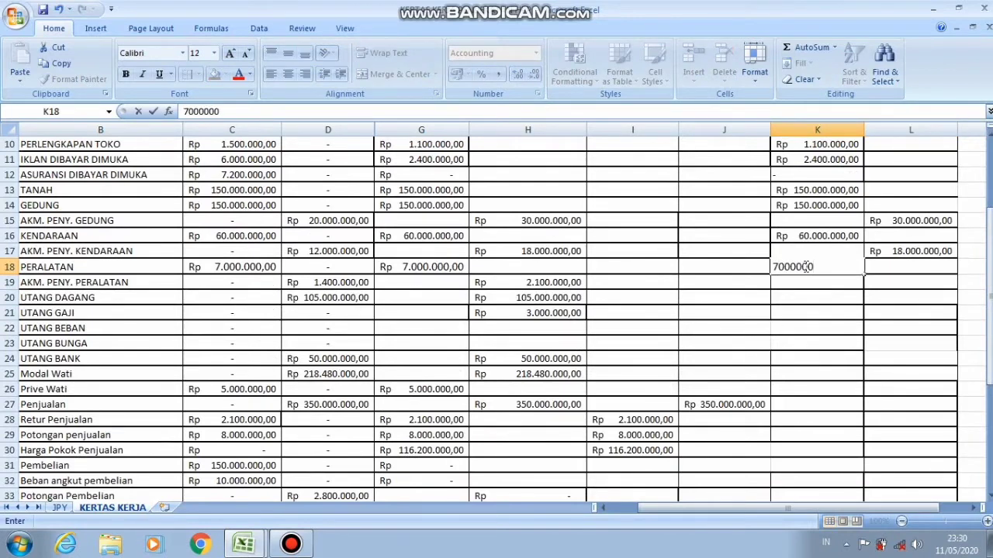
pyautogui.press('Return')
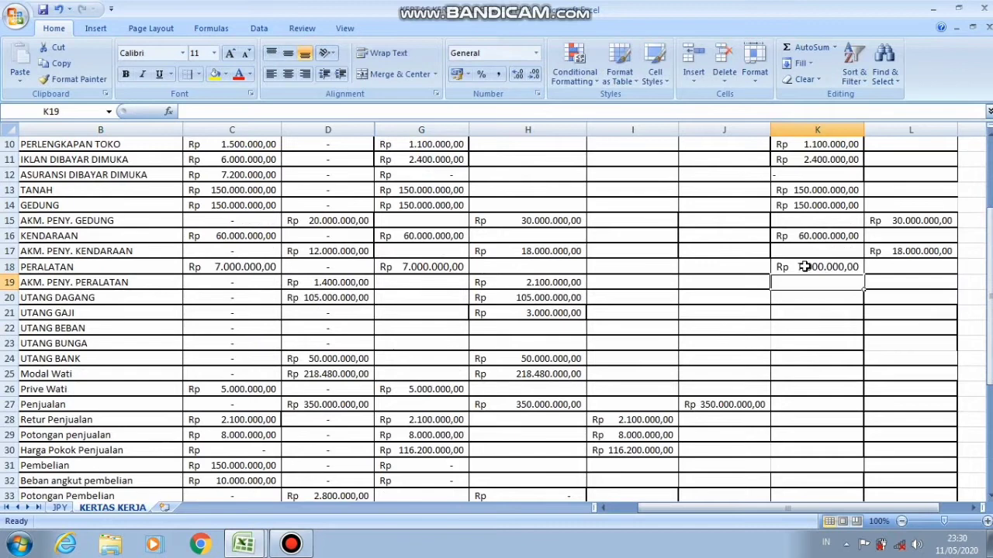
pyautogui.click(889, 281)
pyautogui.write('2')
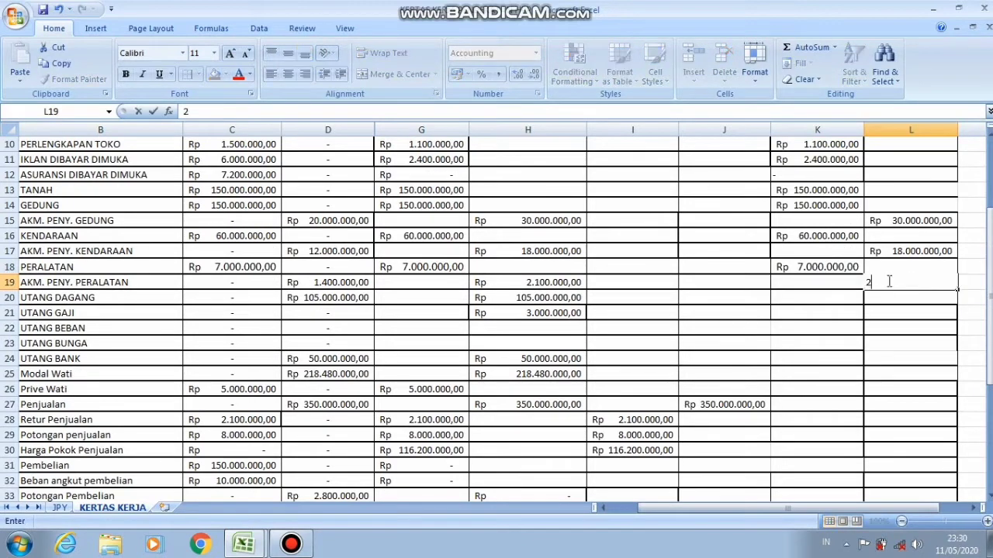
pyautogui.write('100000')
pyautogui.press('Return')
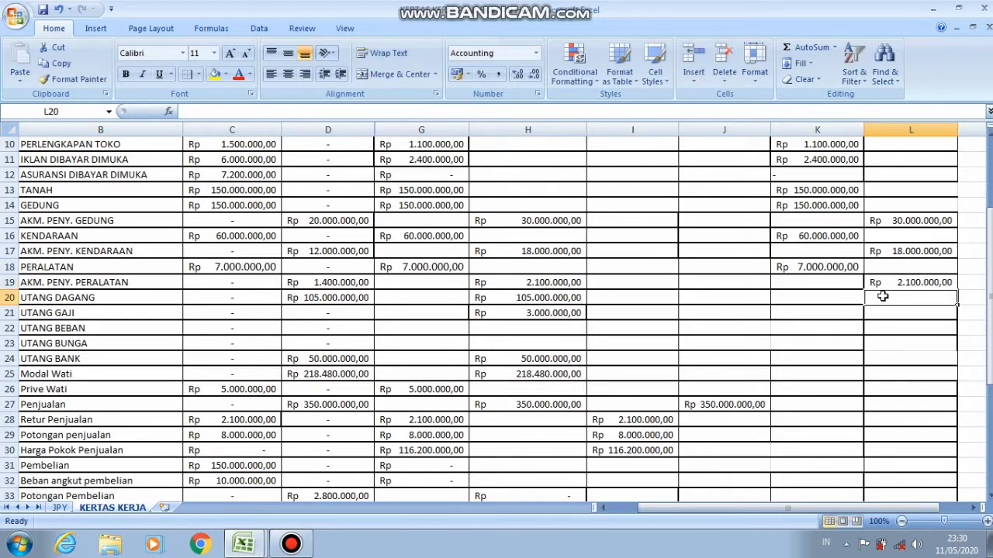
# Enter Utang Dagang as 105.000.000,00 and Utang Gaji as 3.000.000,00 in NERACA credit cells L20 and L21
pyautogui.write('10500')
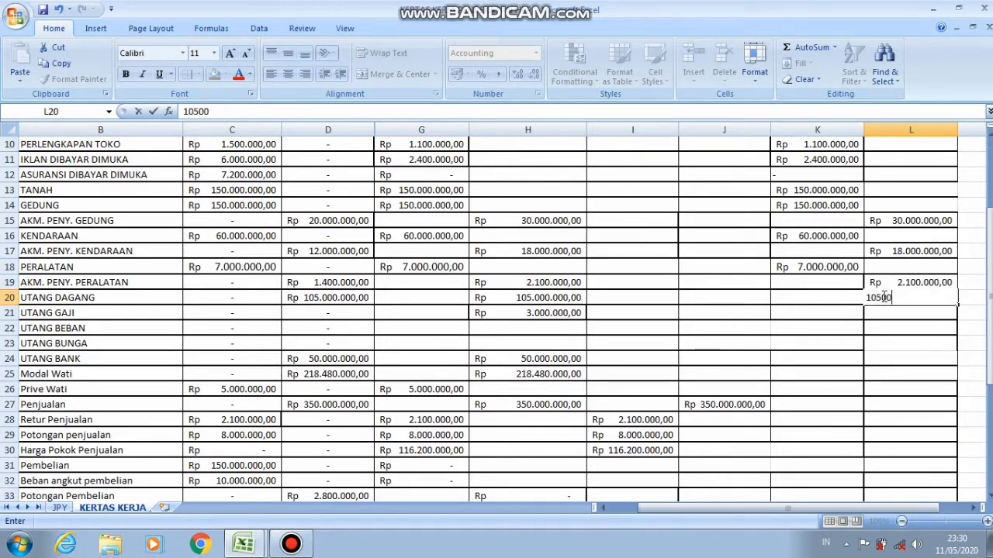
pyautogui.write('0000')
pyautogui.press('Return')
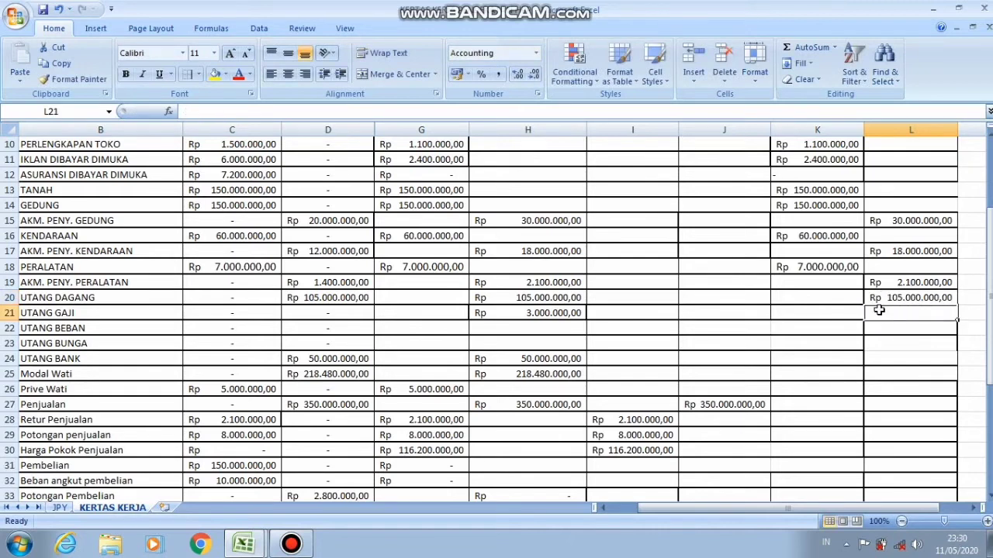
pyautogui.write('3000000')
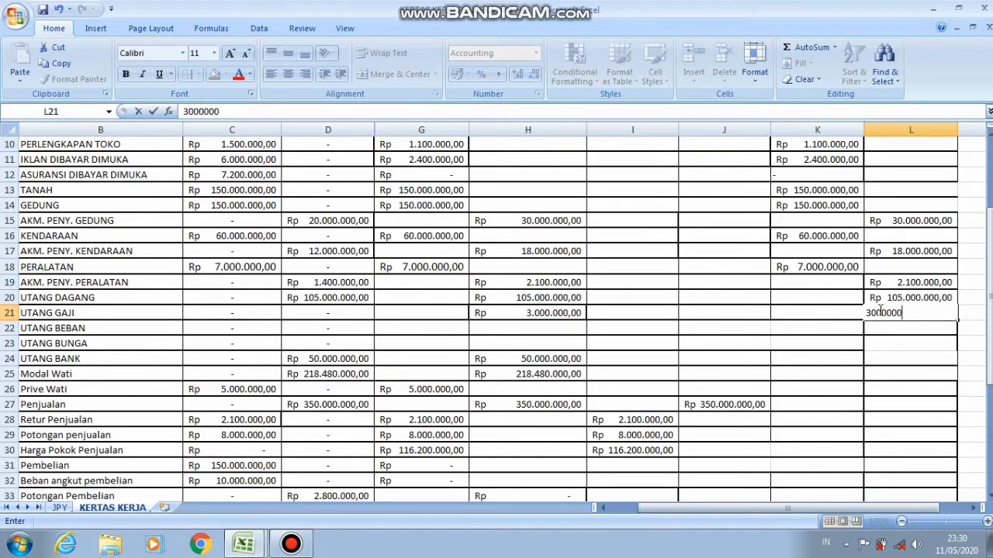
pyautogui.press('Return')
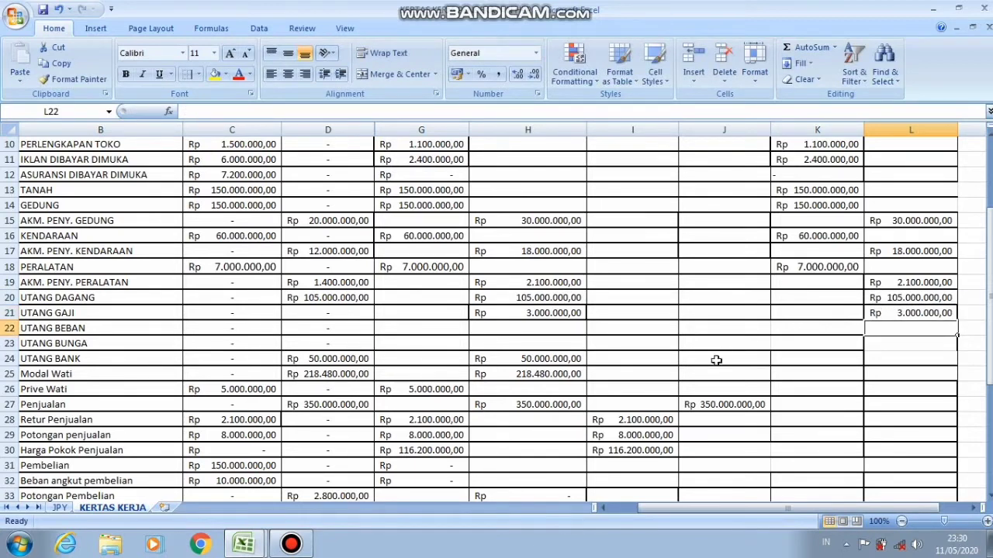
# Enter Utang Bank as 50.000.000,00 in NERACA credit cell L24 and the owner's Modal as 218.480.000,00 in L25
pyautogui.click(887, 357)
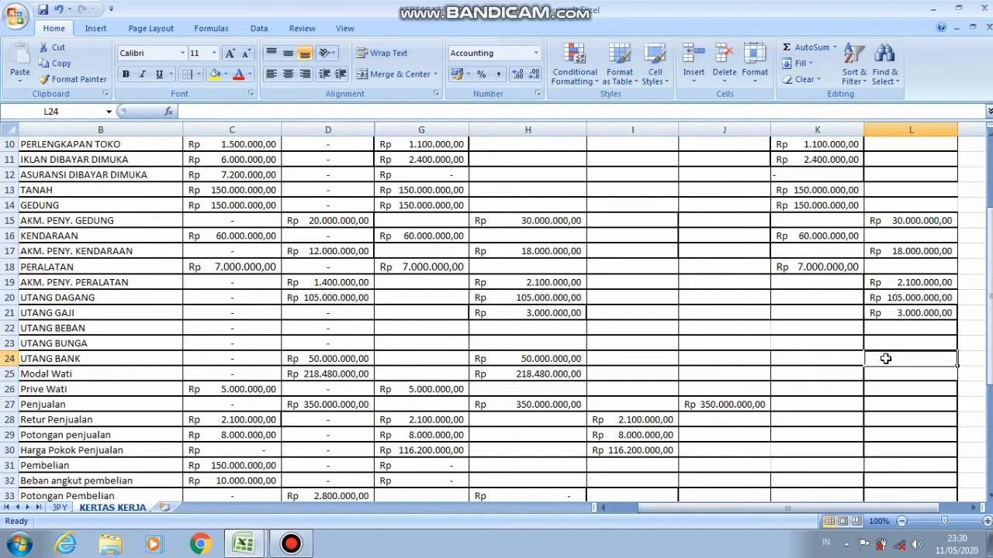
pyautogui.write('5000')
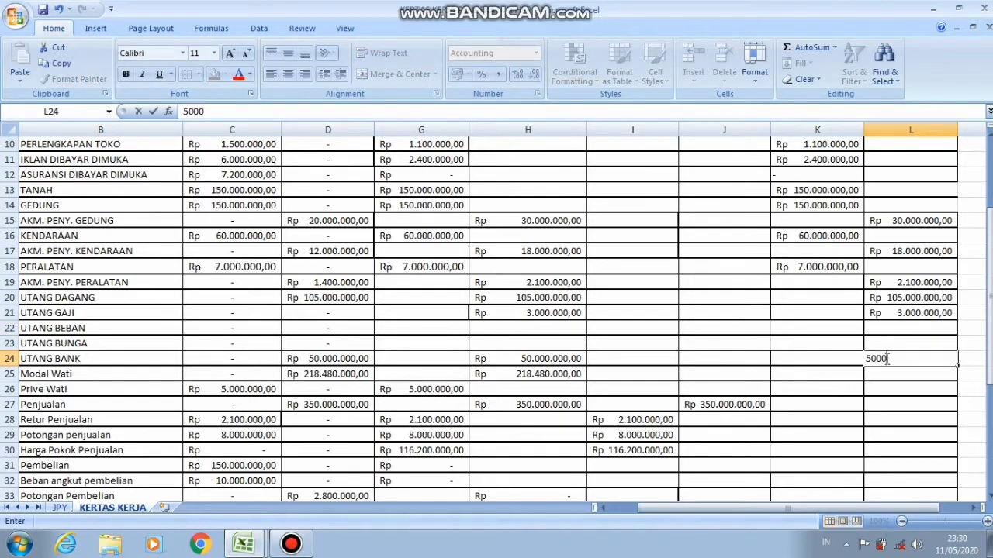
pyautogui.write('0000')
pyautogui.press('Return')
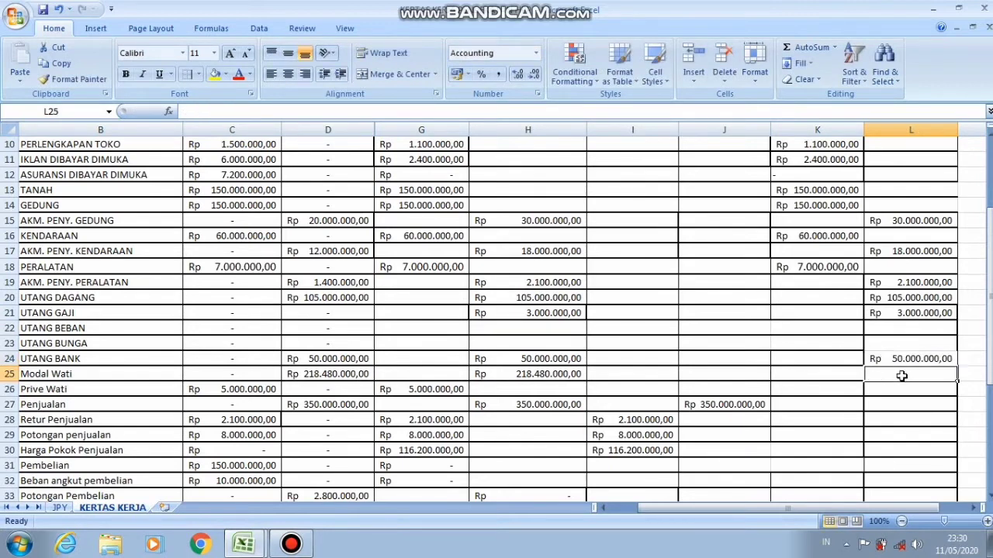
pyautogui.write('218')
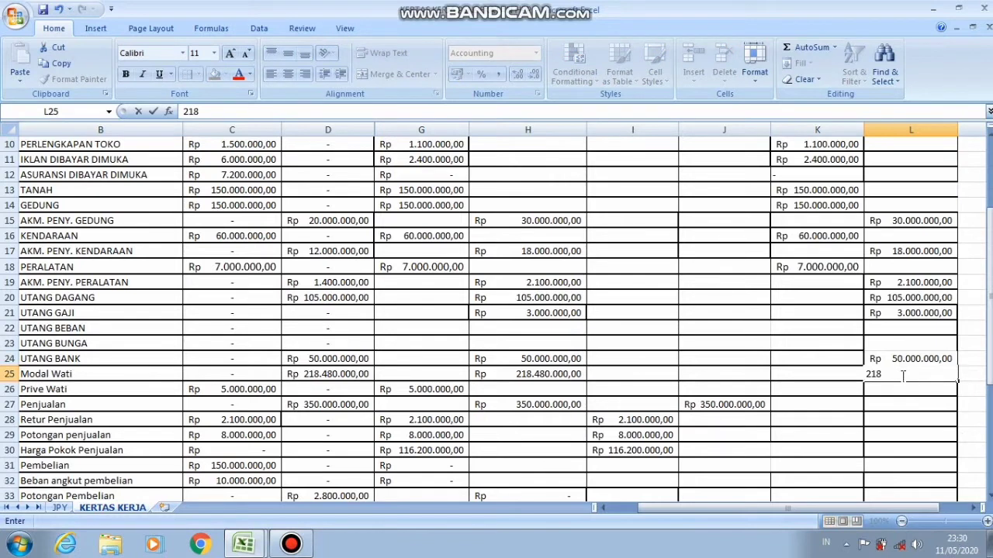
pyautogui.write('480000')
pyautogui.press('Return')
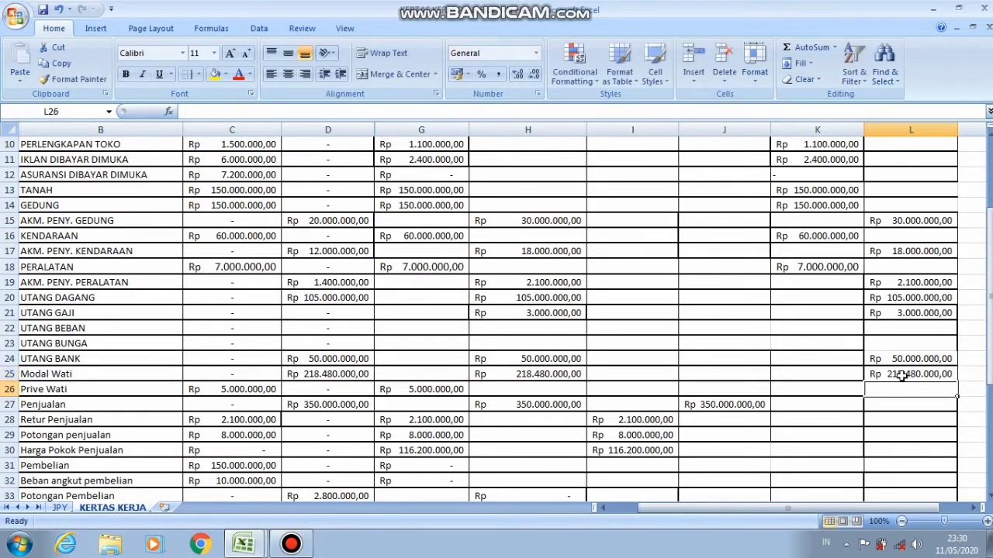
# Enter the owner's Prive amount of 5.000.000,00 in NERACA debit cell K26
pyautogui.click(810, 388)
pyautogui.write('500')
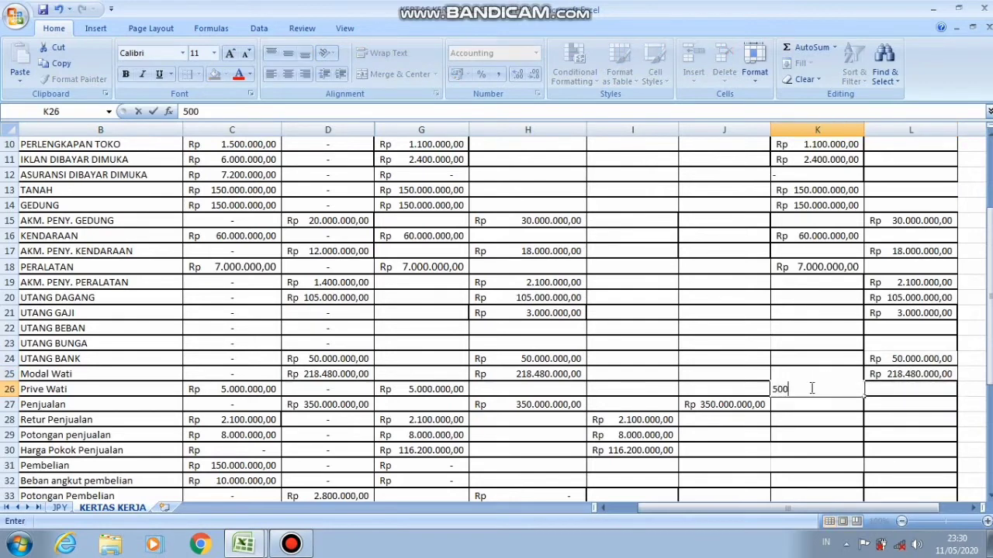
pyautogui.write('0000')
pyautogui.press('Return')
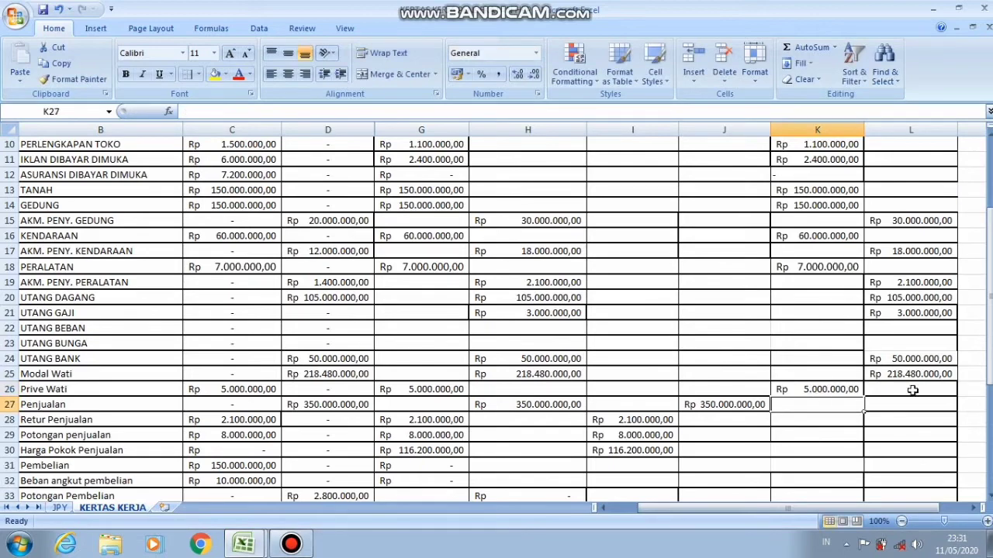
# Total the NERACA debit column in cell K45 with a SUM formula starting from K6
pyautogui.moveTo(985, 378); pyautogui.dragTo(983, 492)
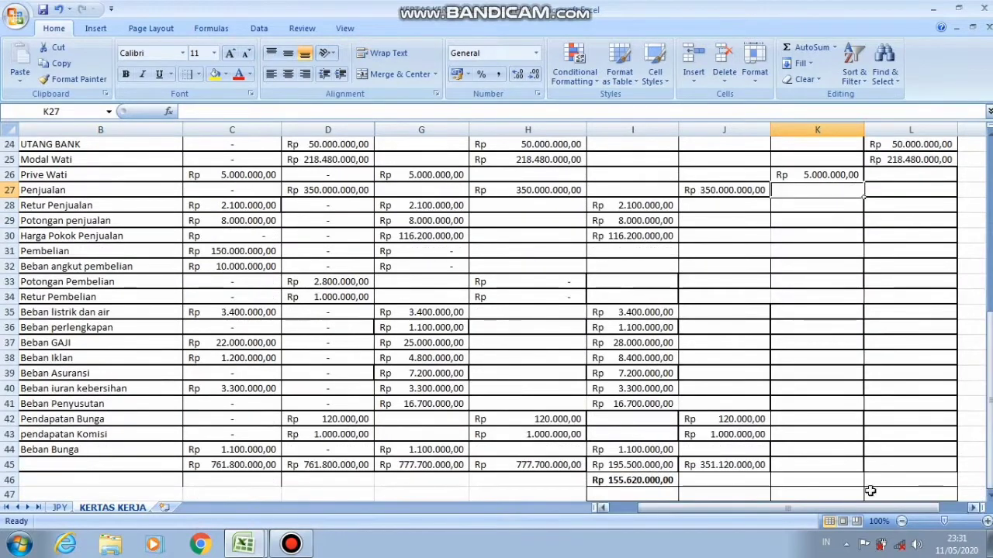
pyautogui.click(810, 468)
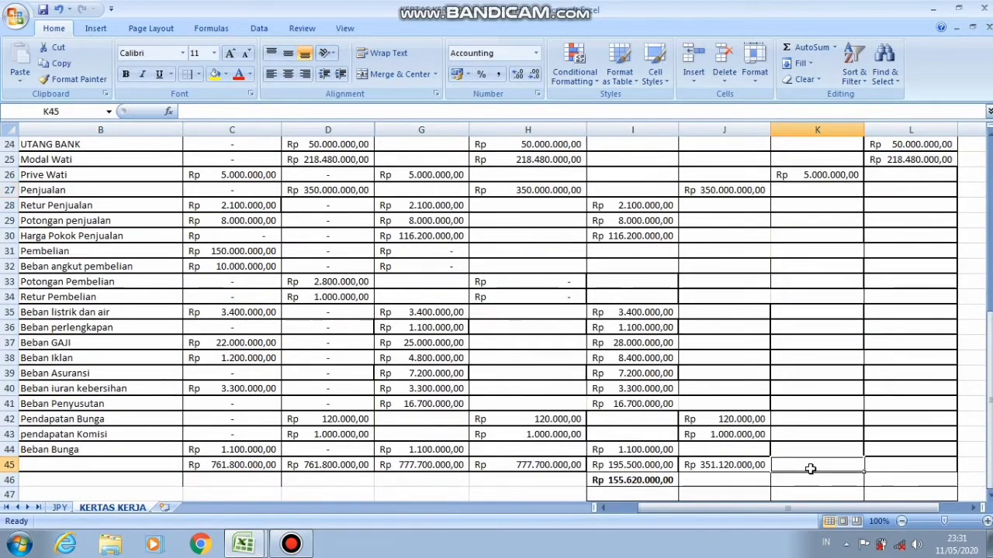
pyautogui.write('=sum')
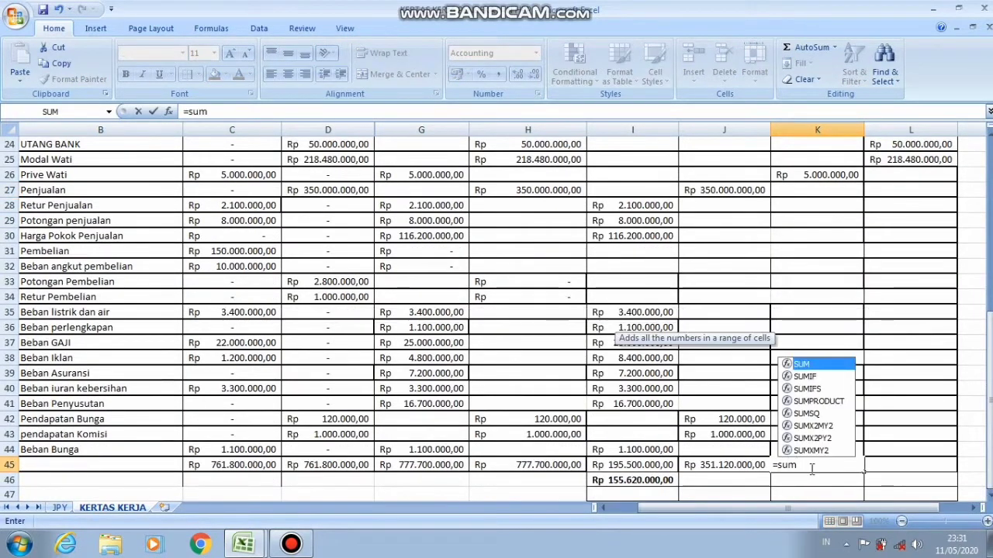
pyautogui.write('(')
pyautogui.moveTo(989, 477); pyautogui.dragTo(989, 256)
pyautogui.click(815, 223)
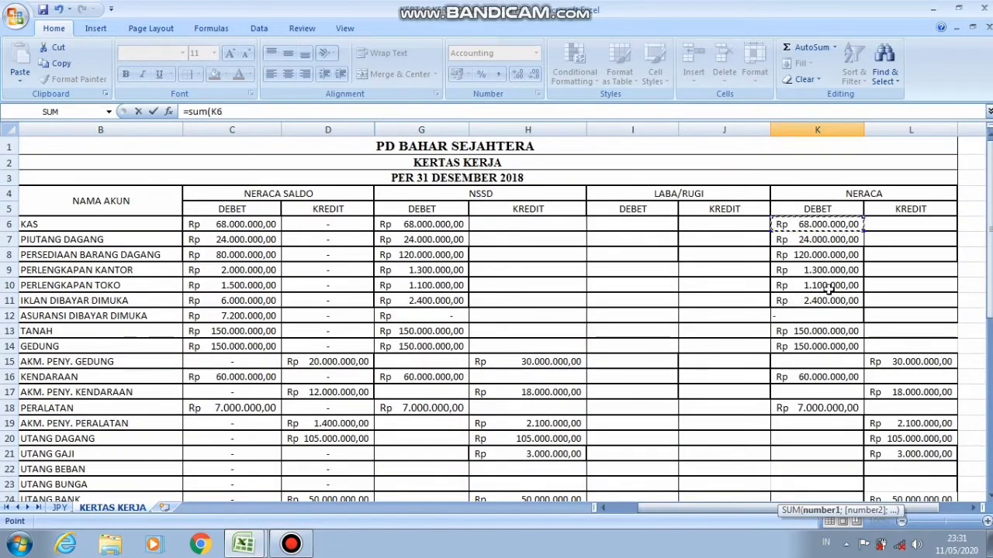
pyautogui.moveTo(828, 289); pyautogui.dragTo(826, 477)
pyautogui.press('Return')
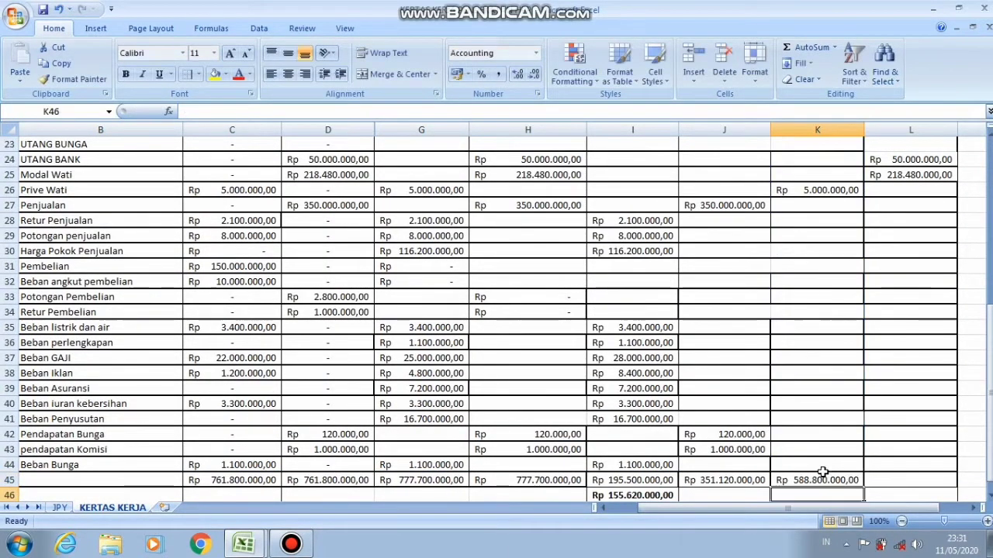
# Total the NERACA credit column in cell L45 with the formula =sum(L6:L44)
pyautogui.click(905, 481)
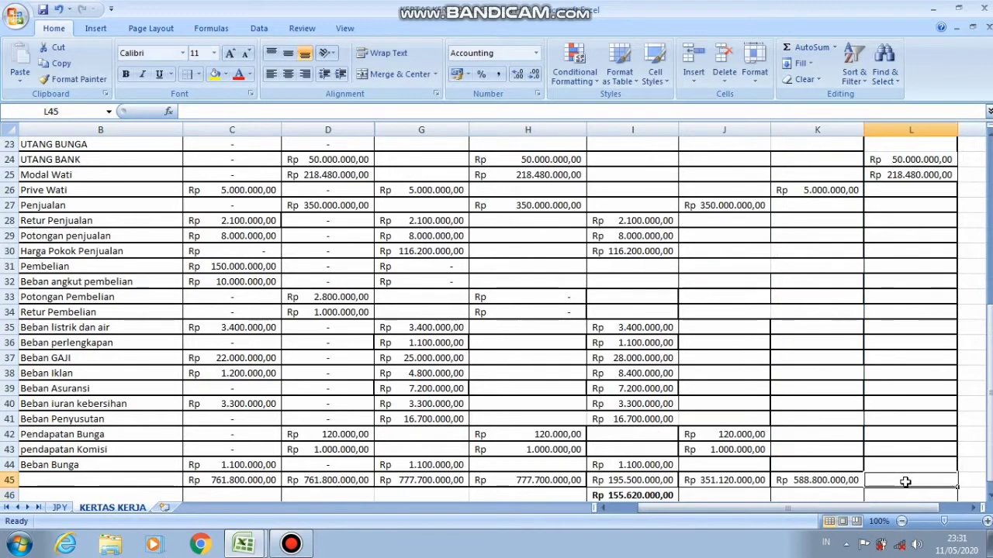
pyautogui.write('=sum(')
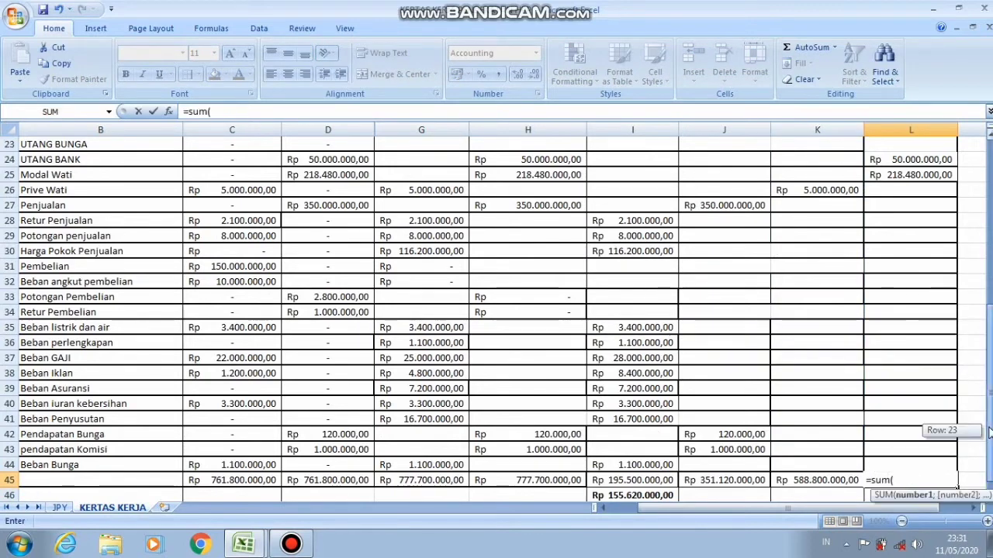
pyautogui.scroll(7, 982, 432)
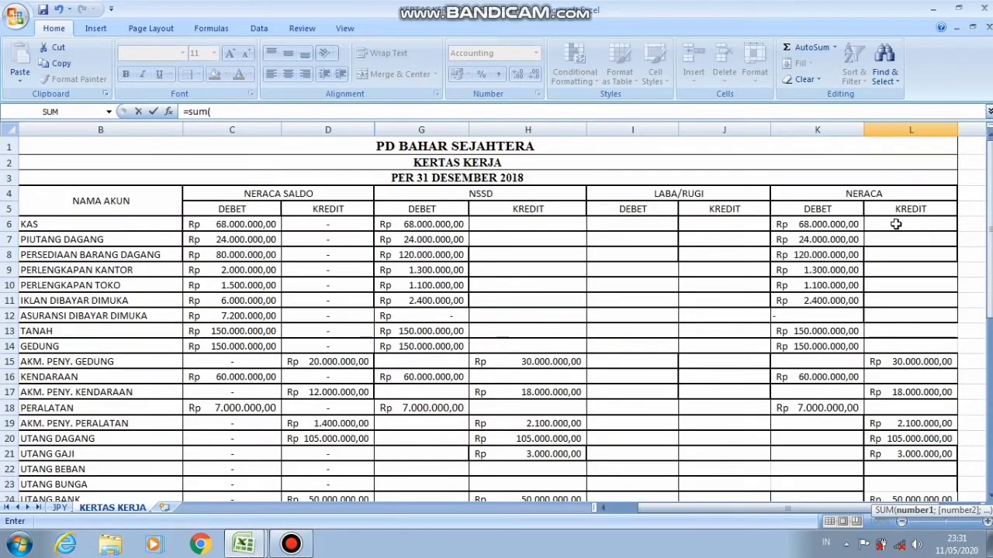
pyautogui.moveTo(896, 232); pyautogui.dragTo(916, 453)
pyautogui.write(')')
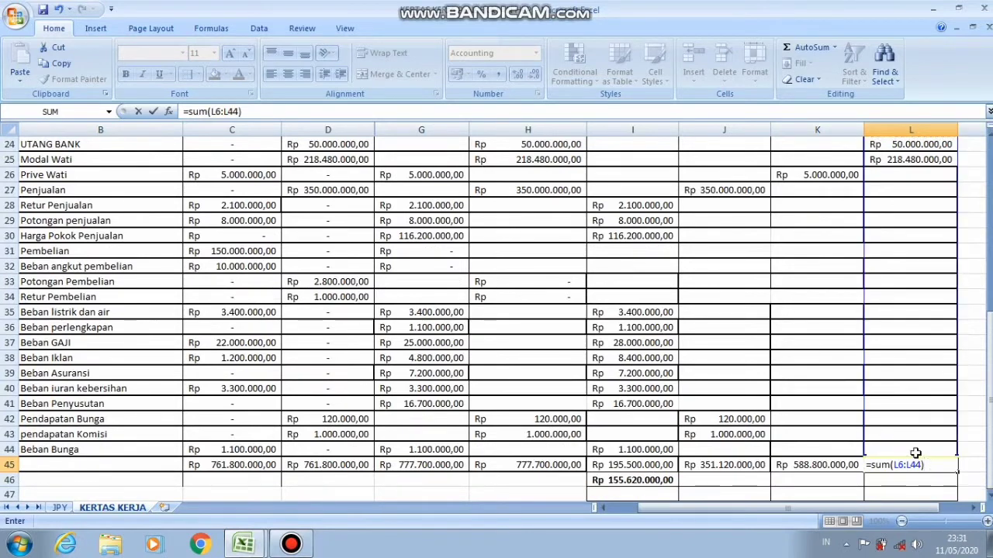
pyautogui.press('Return')
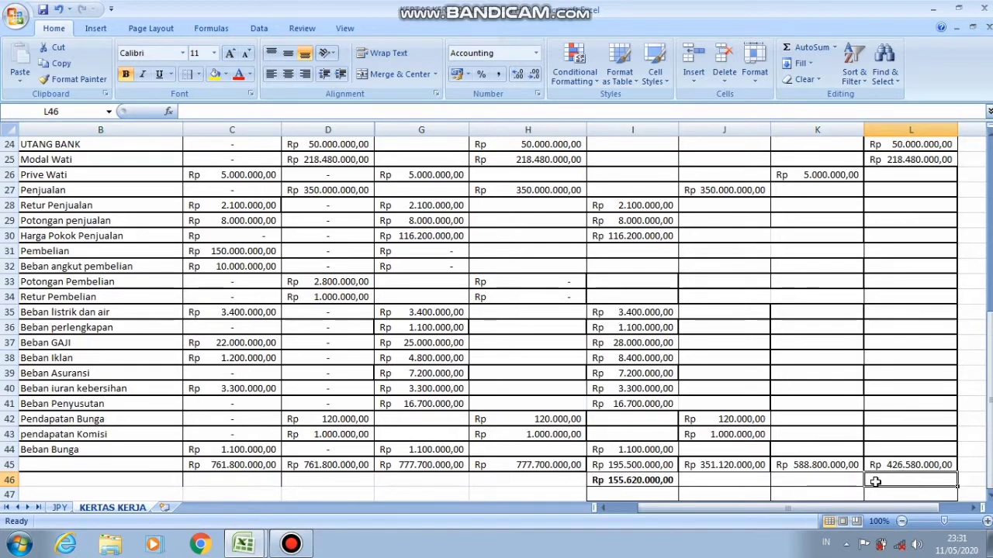
# Calculate the difference between the NERACA debit and credit totals in cell L46 with =K45-L45
pyautogui.write('=')
pyautogui.click(841, 467)
pyautogui.write('-')
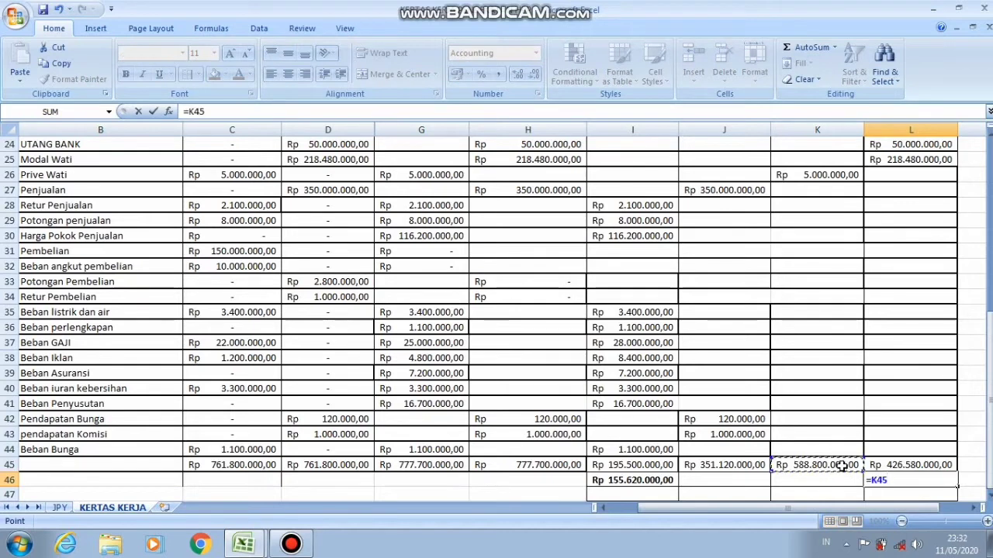
pyautogui.click(879, 464)
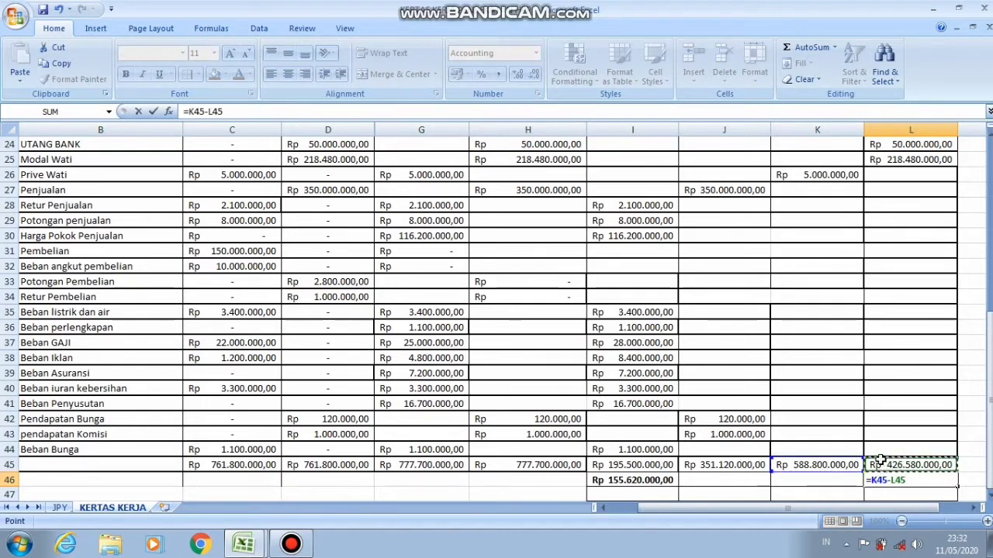
pyautogui.press('Return')
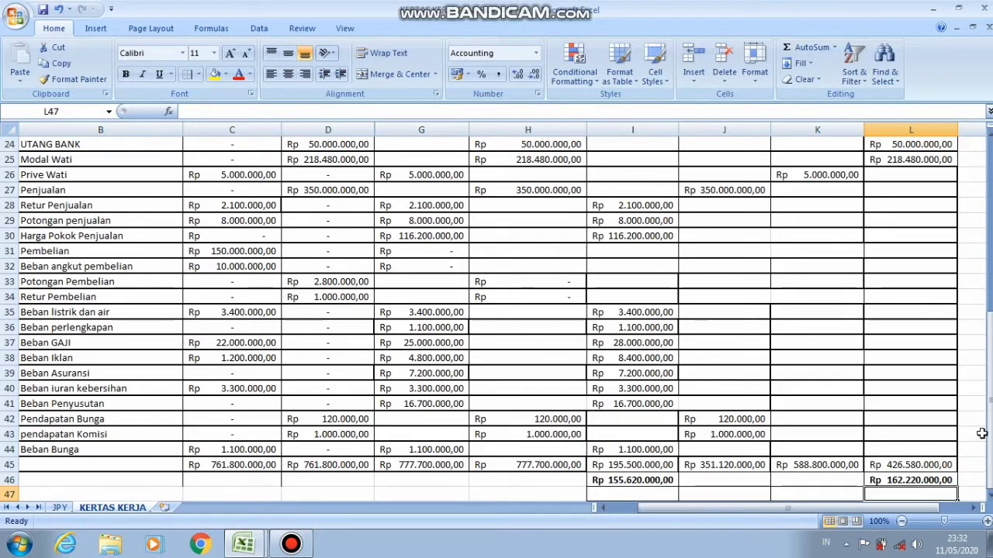
# Correct the Beban GAJI amount in LABA/RUGI debit cell I37 to 25.000.000,00
pyautogui.moveTo(988, 436); pyautogui.dragTo(990, 369)
pyautogui.click(642, 437)
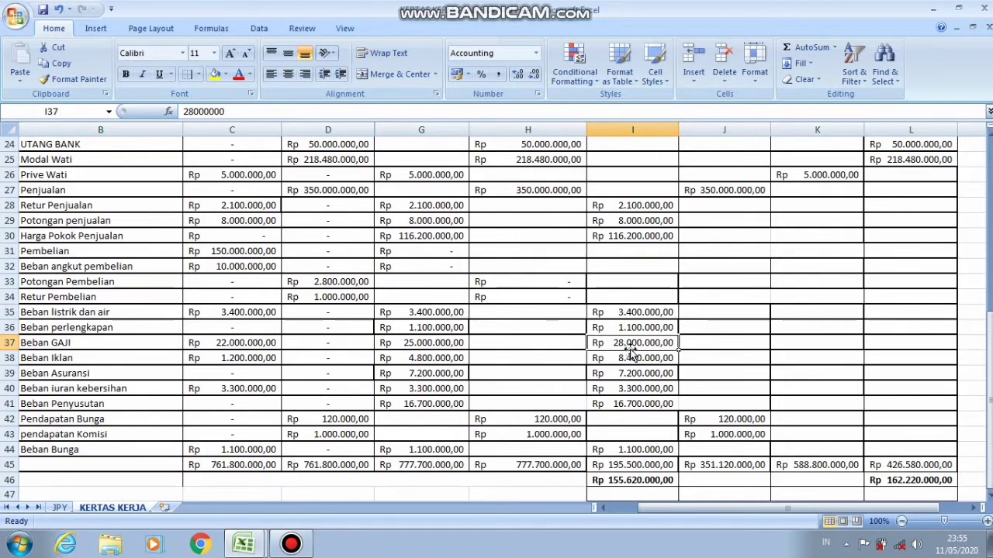
pyautogui.press('BackSpace')
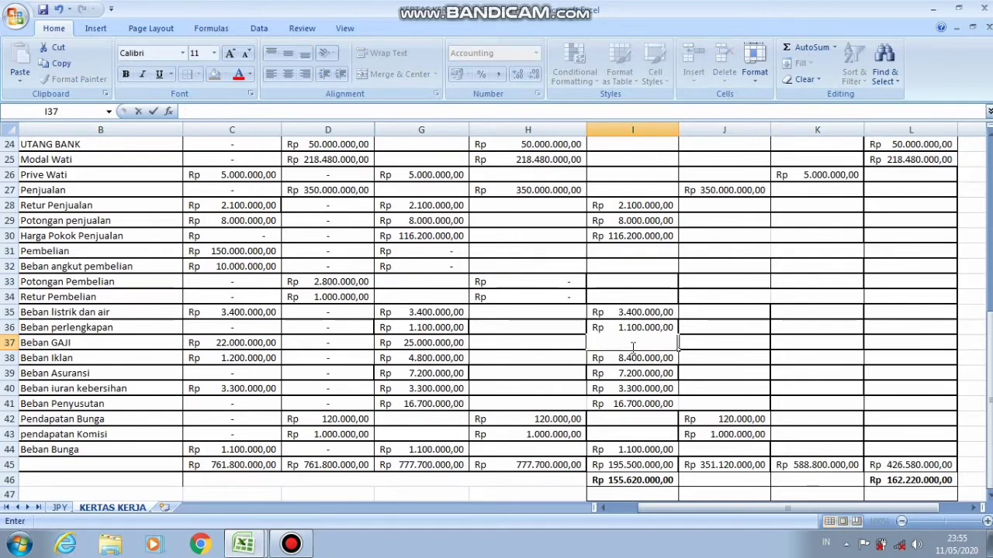
pyautogui.write('25.000.')
pyautogui.write('000000')
pyautogui.press('Return')
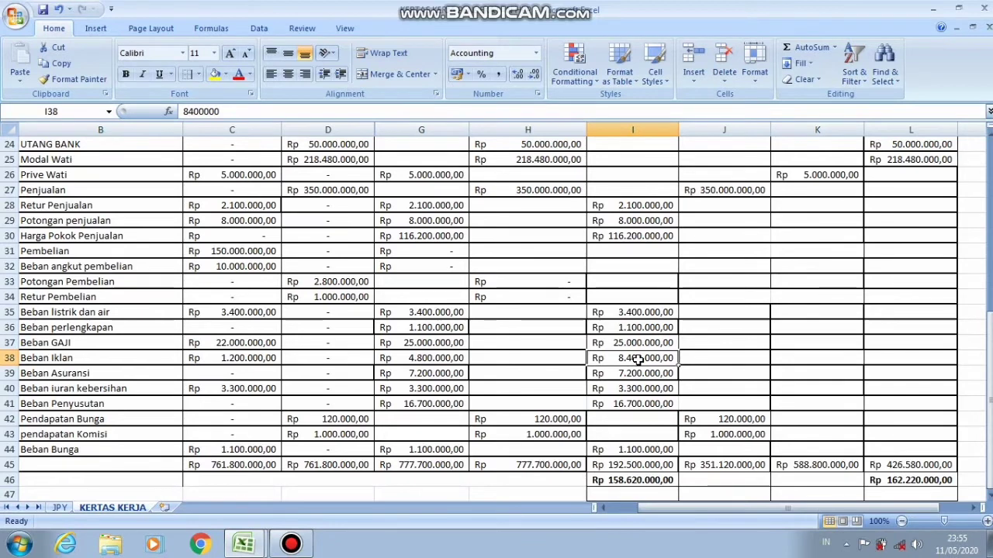
# Correct the Beban Iklan amount in LABA/RUGI debit cell I38 to 4.800.000,00
pyautogui.press('BackSpace')
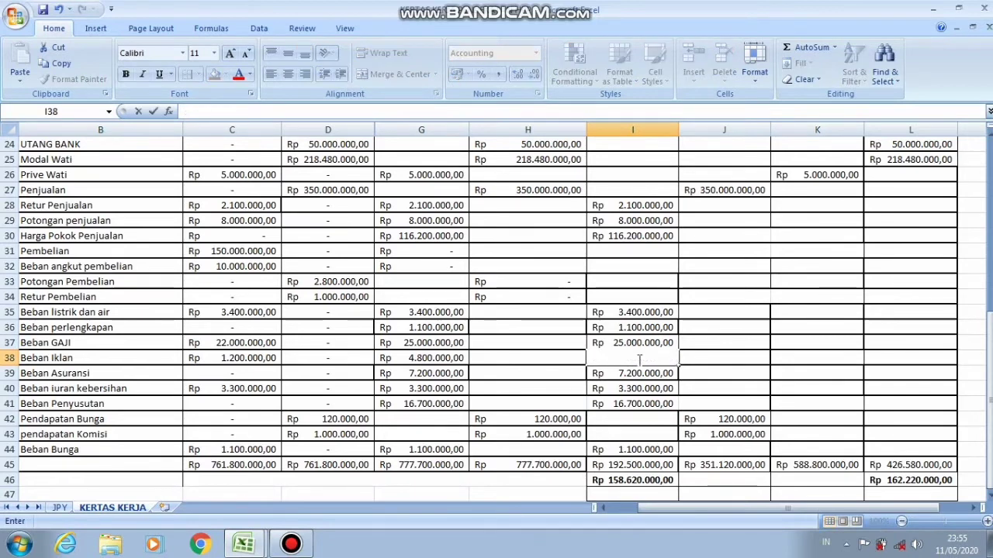
pyautogui.write('4800000')
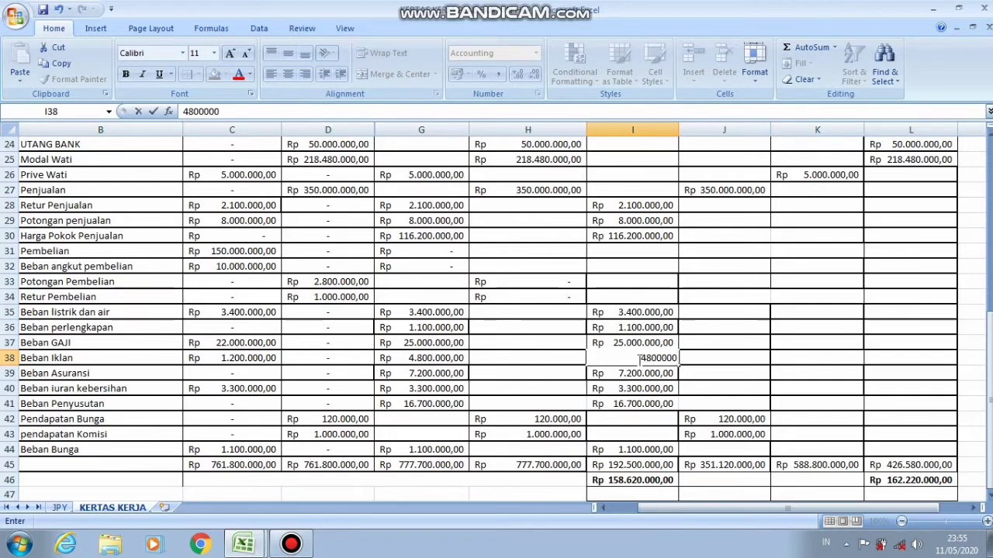
pyautogui.press('Return')
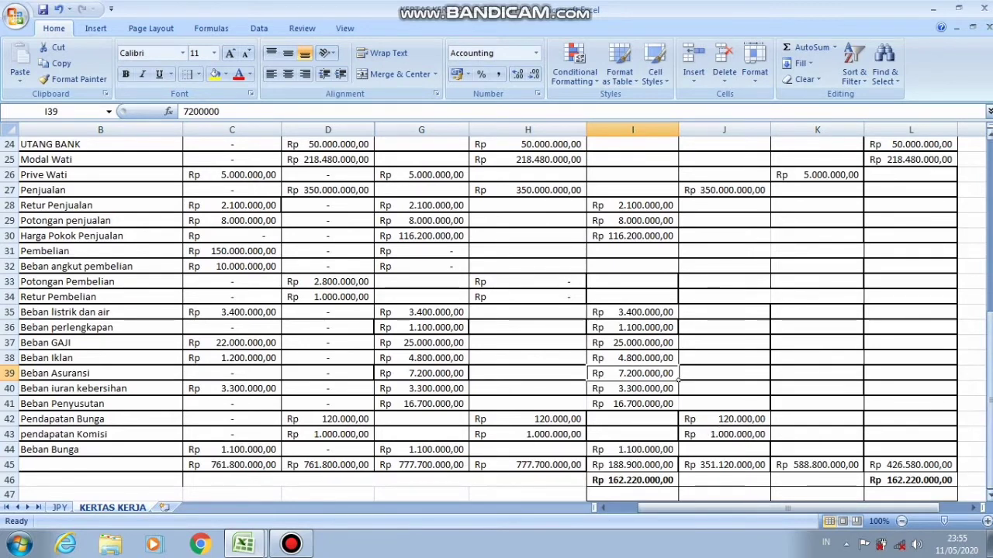
pyautogui.moveTo(989, 405); pyautogui.dragTo(989, 314)
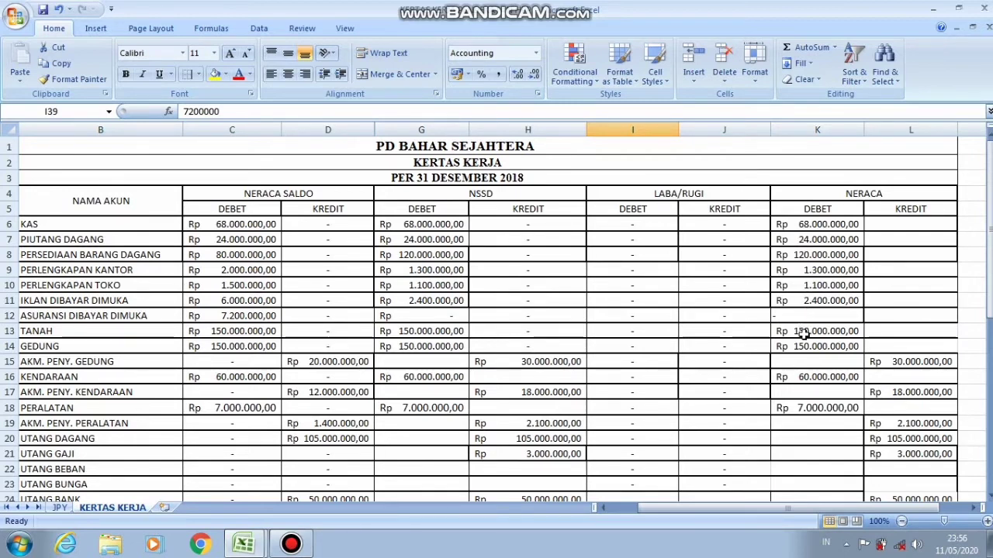
pyautogui.click(802, 408)
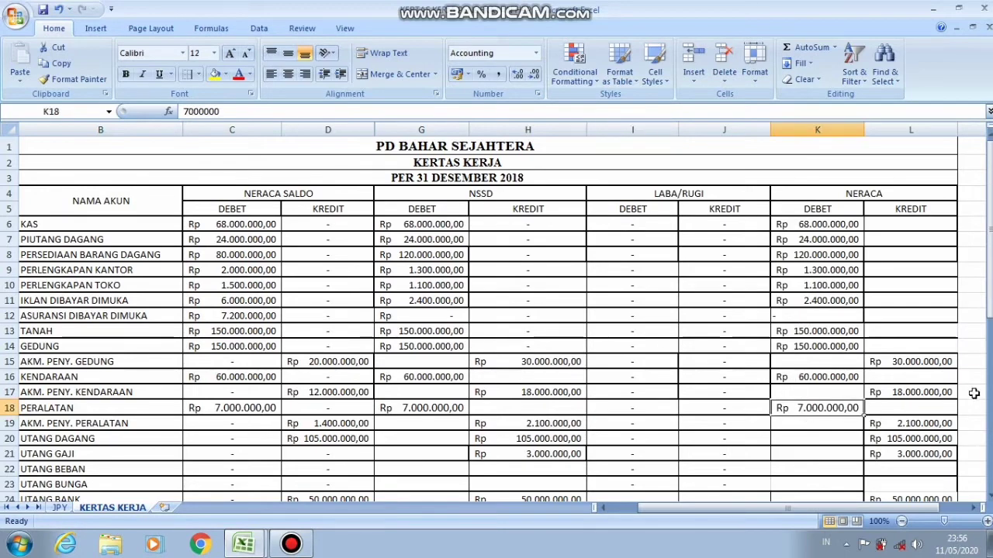
pyautogui.moveTo(990, 295); pyautogui.dragTo(988, 295)
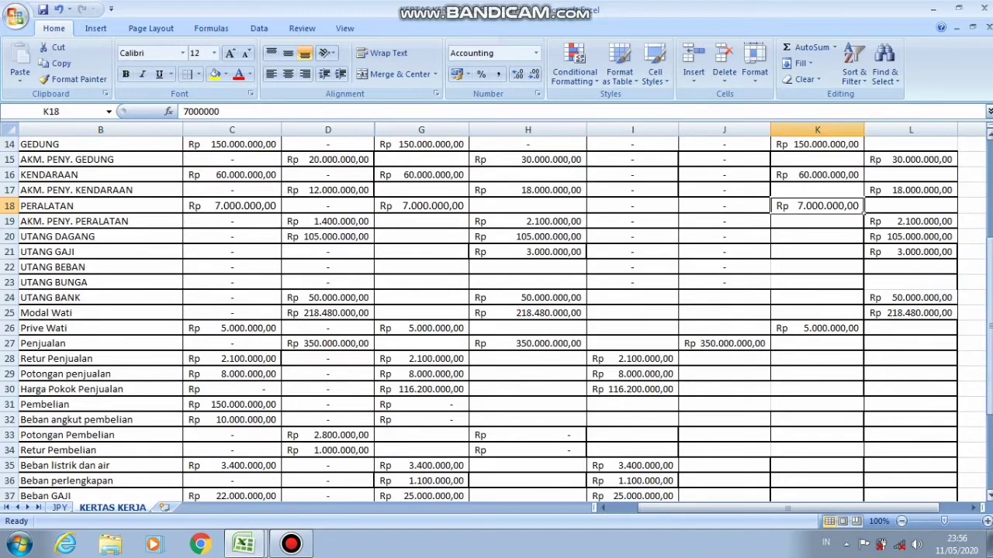
pyautogui.moveTo(989, 351); pyautogui.dragTo(990, 367)
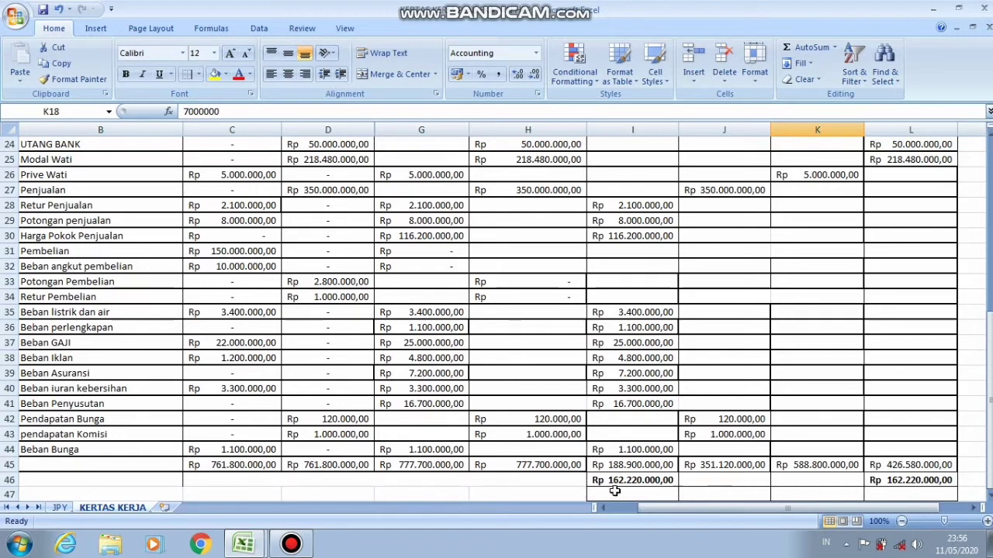
# Label the merged cell C46 in the row below the totals "laba bersih sebelum pajak"
pyautogui.click(528, 489)
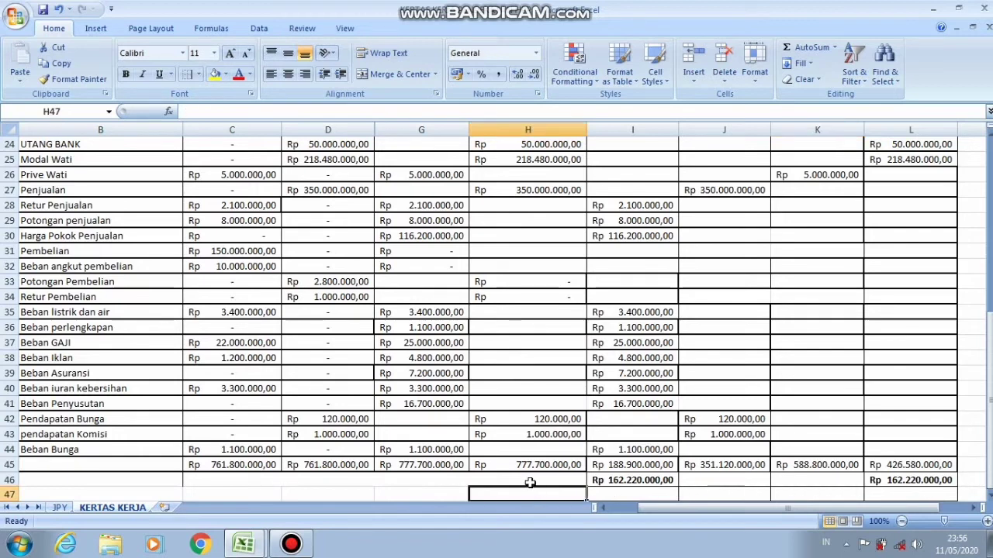
pyautogui.click(530, 484)
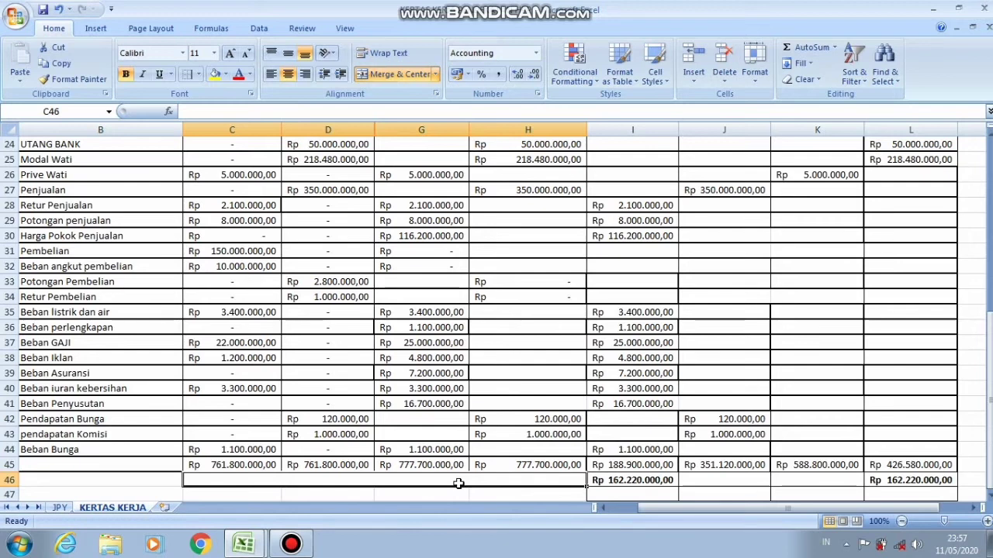
pyautogui.doubleClick(245, 481)
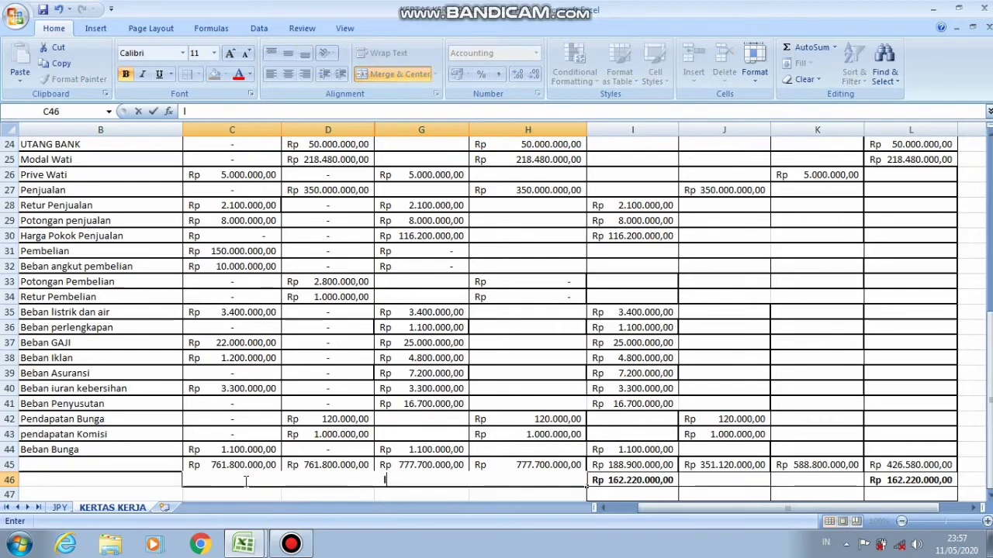
pyautogui.click(246, 481)
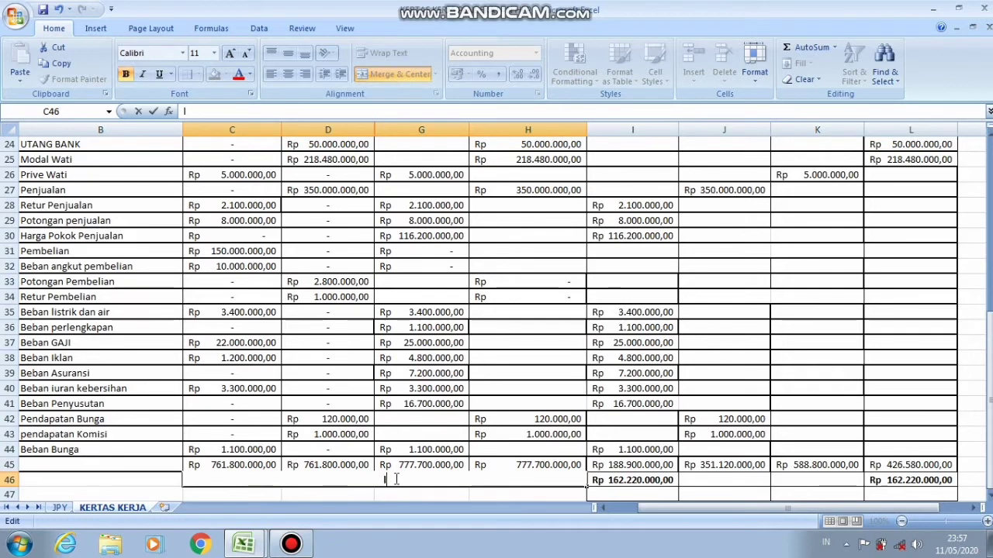
pyautogui.write('aba bersih se')
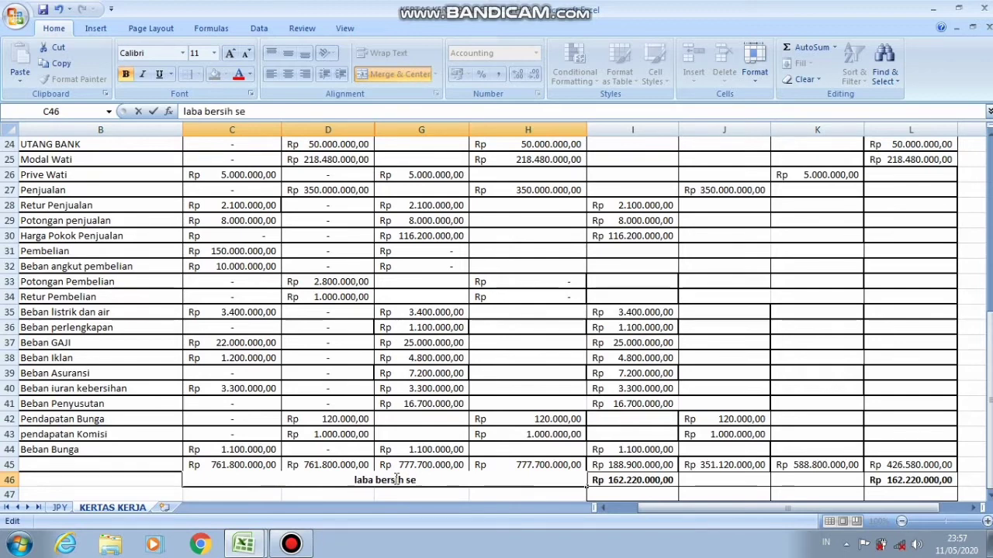
pyautogui.write('belum paj')
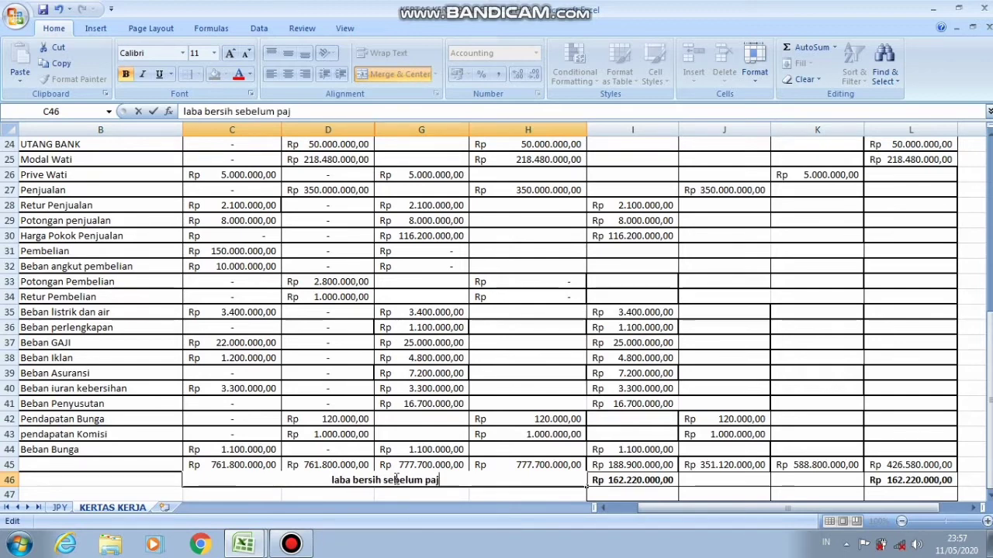
pyautogui.write('ak')
pyautogui.press('Return')
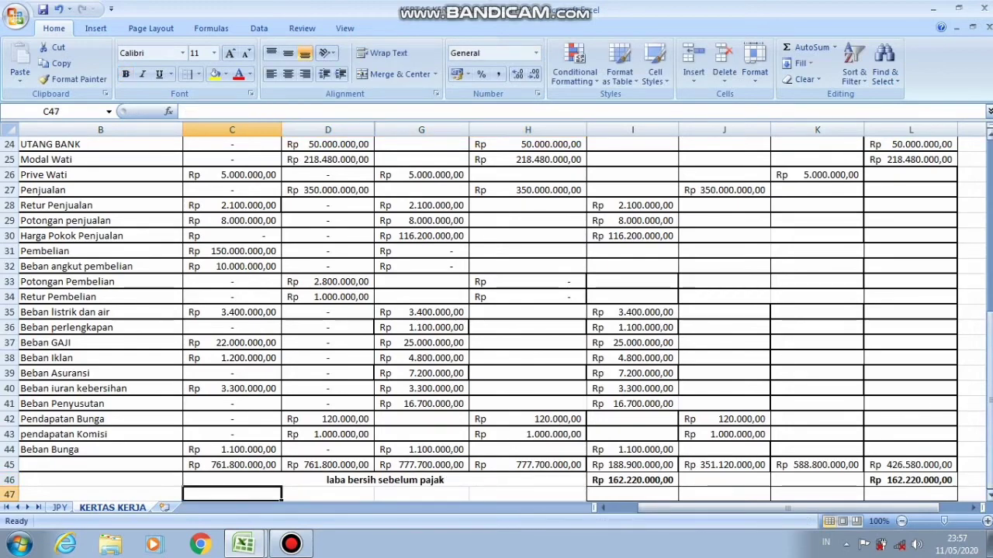
# Unhide the AJP columns E and F between the NERACA SALDO and NSSD columns
pyautogui.moveTo(988, 411); pyautogui.dragTo(989, 249)
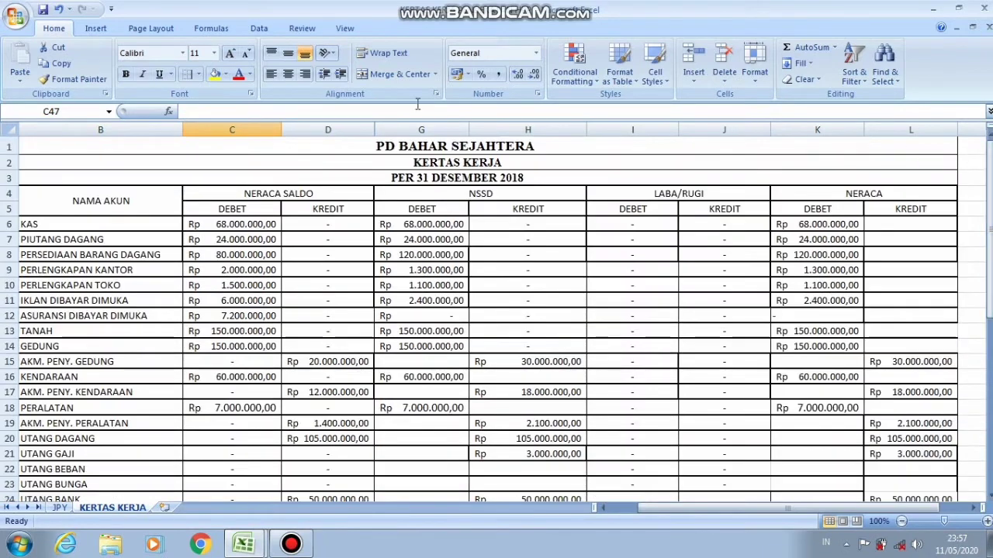
pyautogui.moveTo(323, 130); pyautogui.dragTo(422, 130)
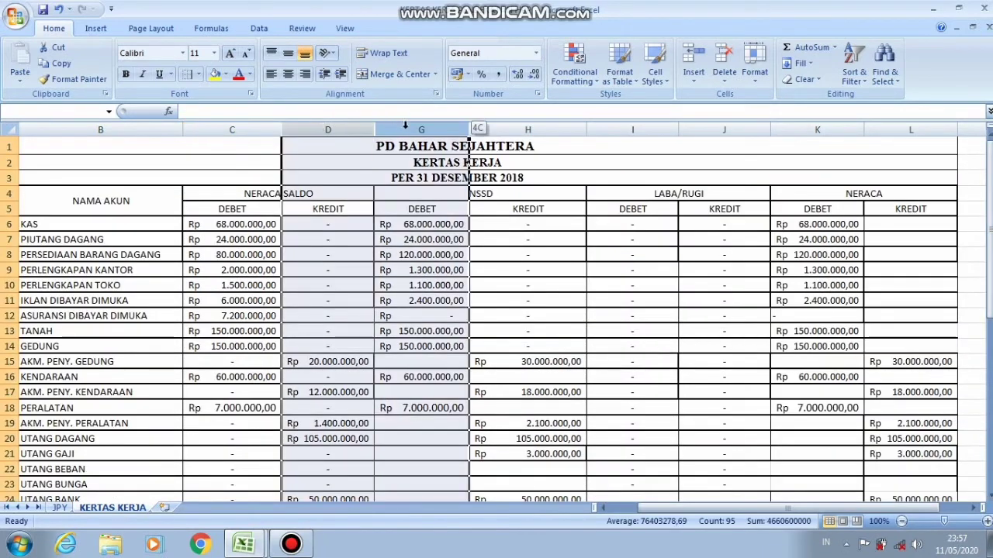
pyautogui.rightClick(353, 133)
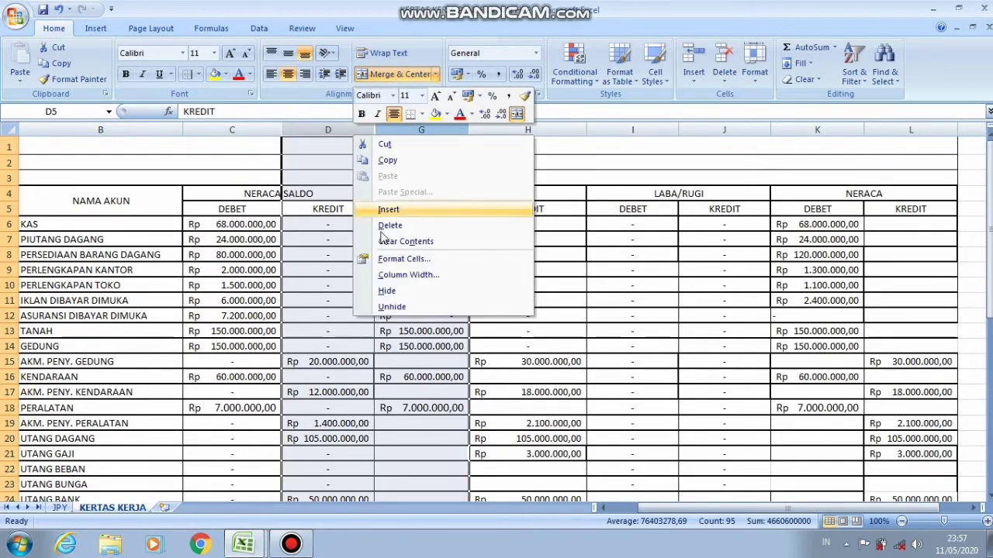
pyautogui.click(390, 308)
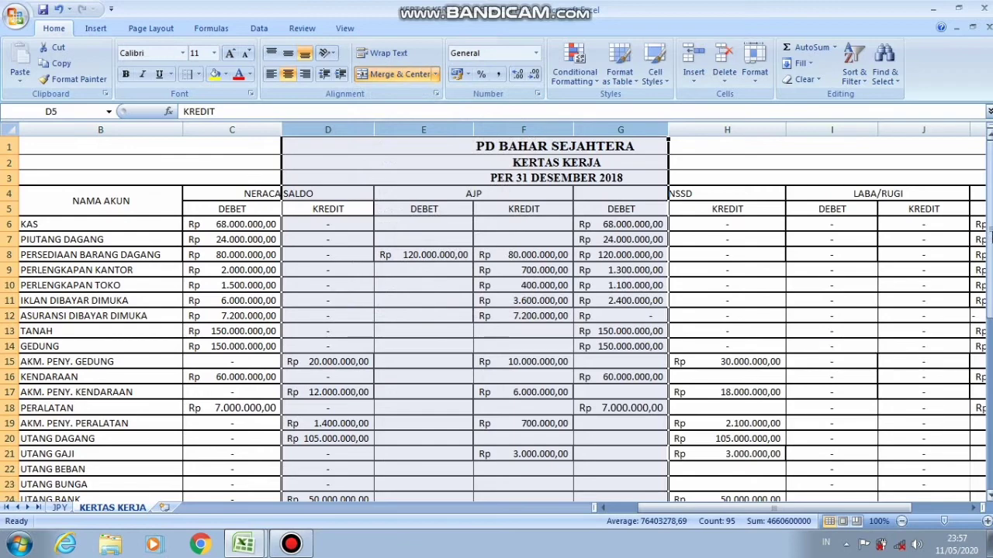
pyautogui.moveTo(988, 231); pyautogui.dragTo(989, 419)
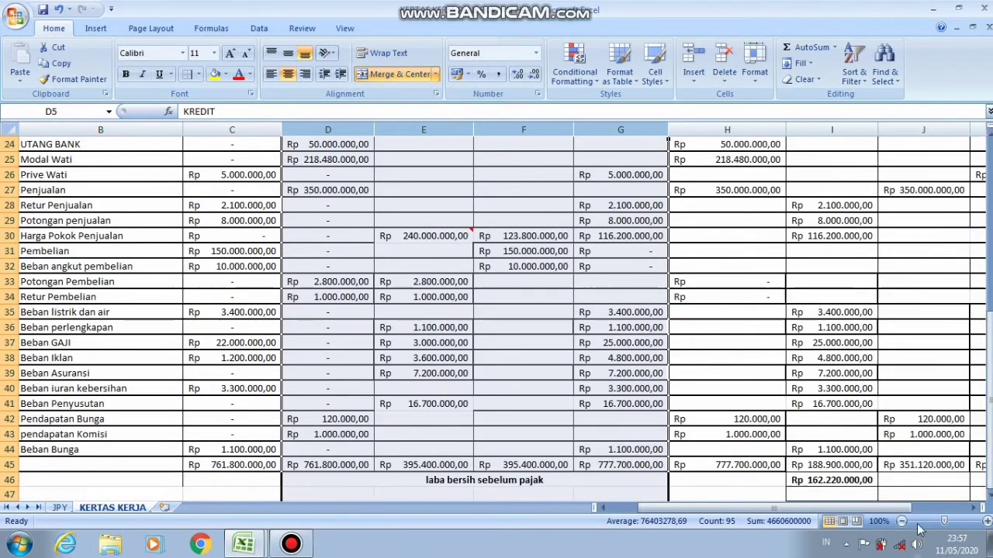
pyautogui.moveTo(902, 506); pyautogui.dragTo(944, 512)
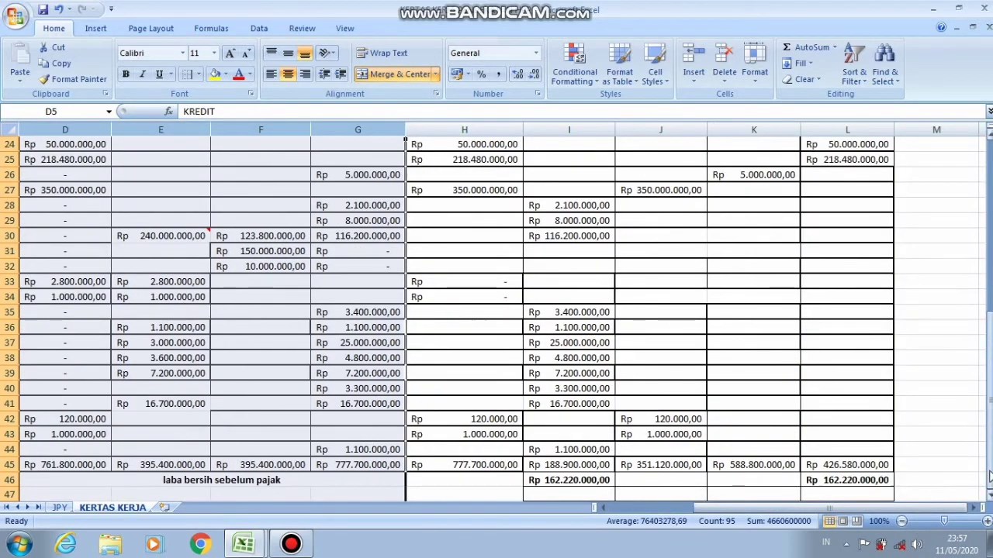
pyautogui.moveTo(990, 470); pyautogui.dragTo(990, 310)
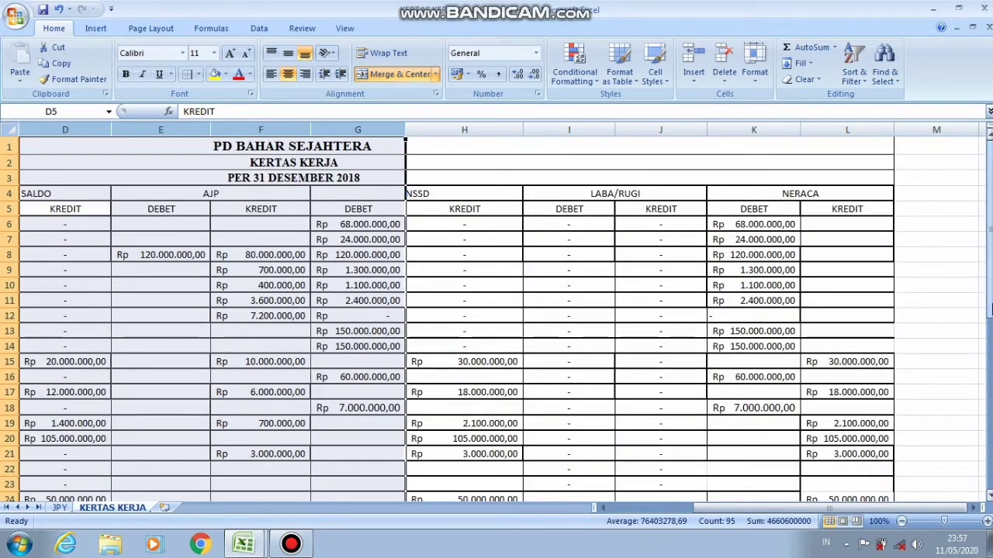